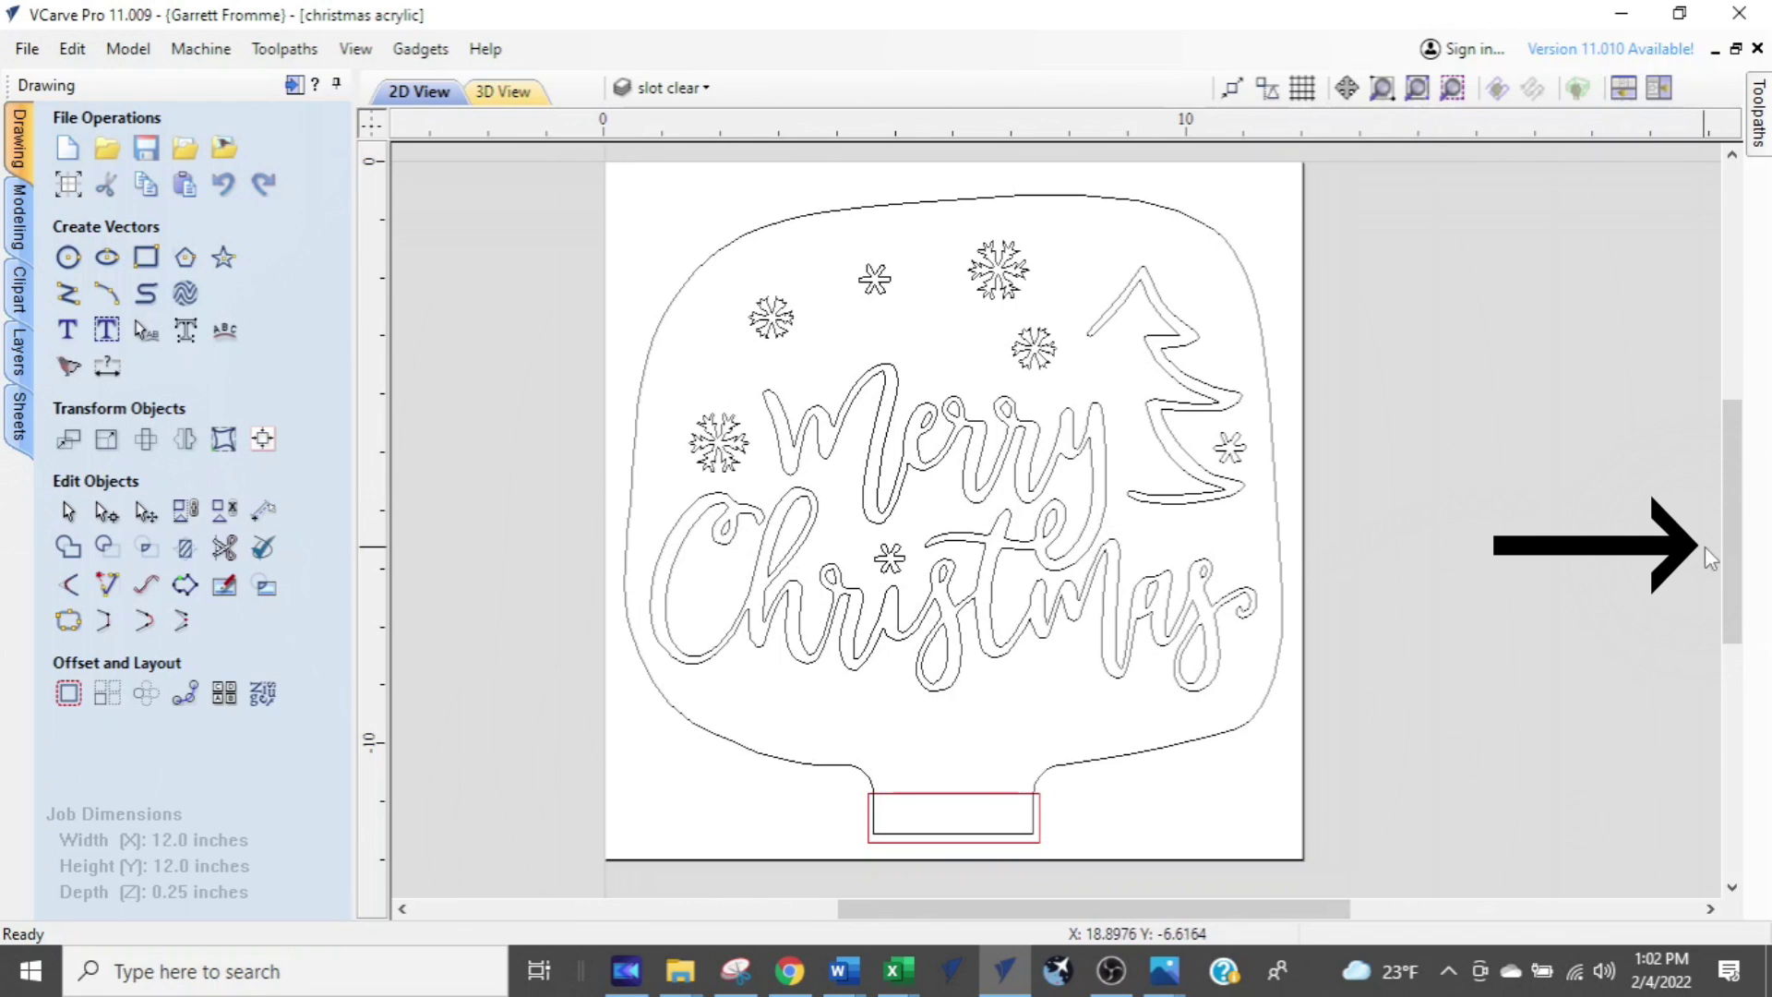
- Examine the Merry Christmas sign vectors in the 2D view, from the whole outline to the lettering up close
mouse_move(1720, 528)
mouse_down()
mouse_move(1729, 681)
mouse_move(1729, 455)
mouse_move(1729, 567)
mouse_move(1730, 500)
mouse_up()
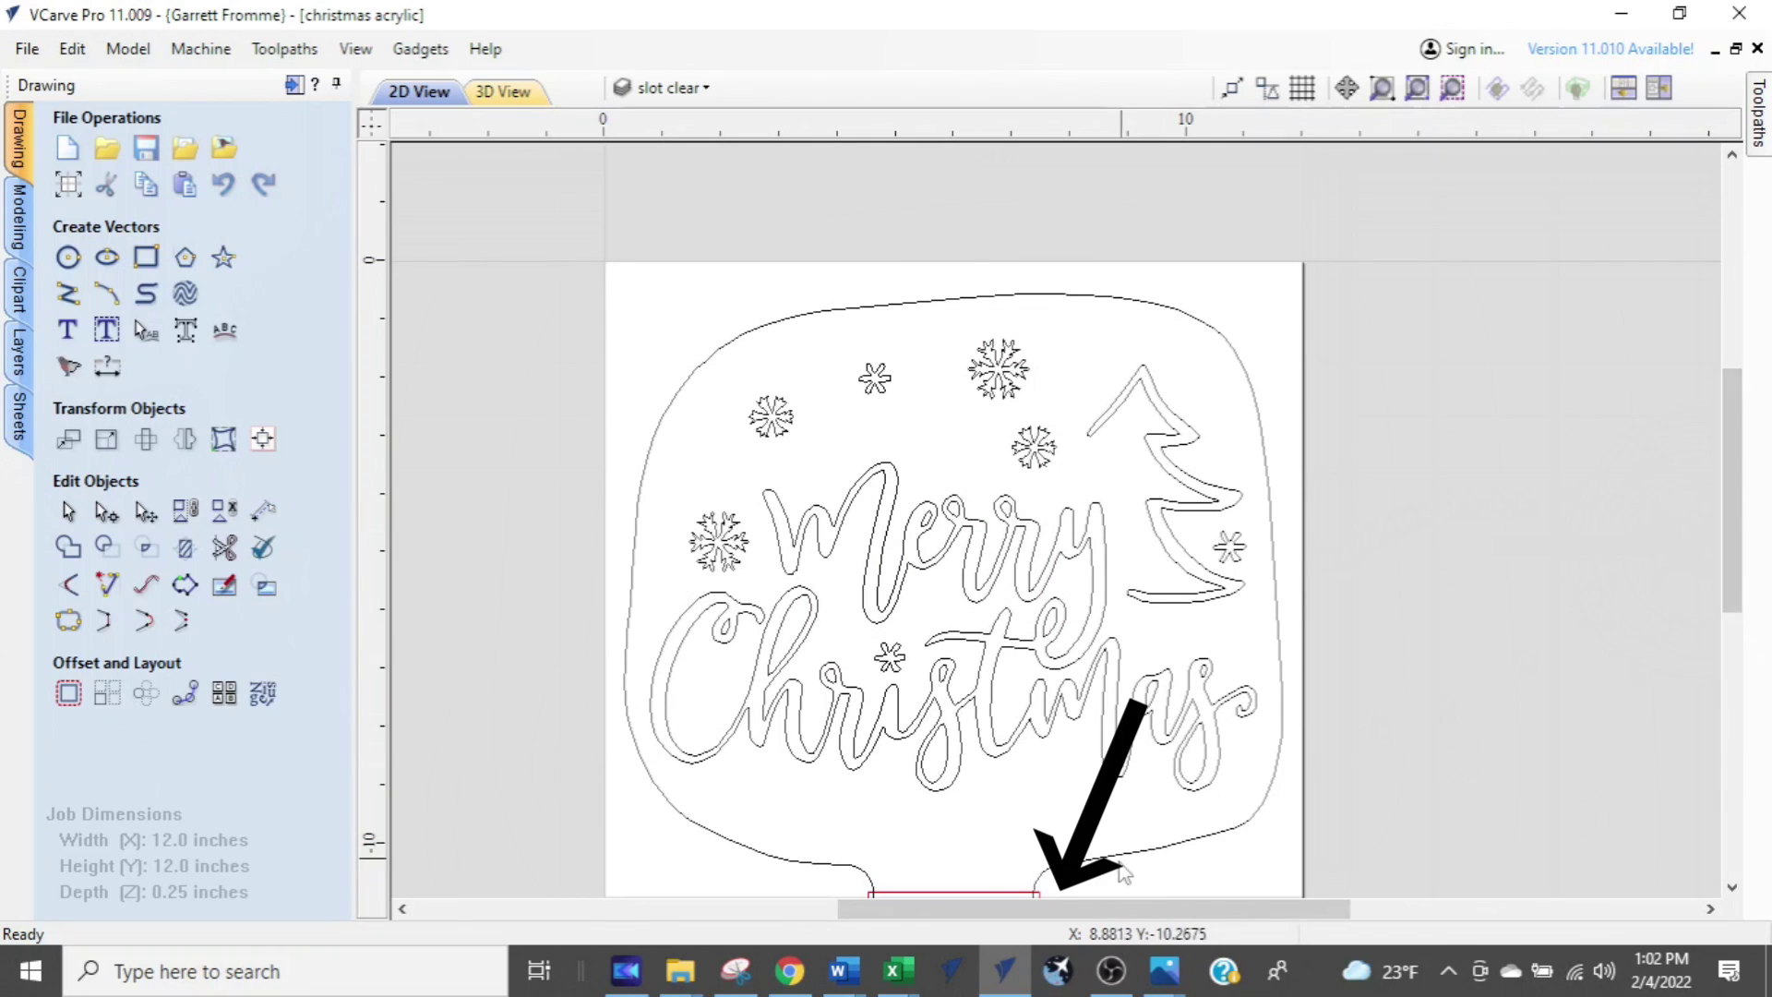
click(1125, 911)
drag(1125, 911, 1171, 911)
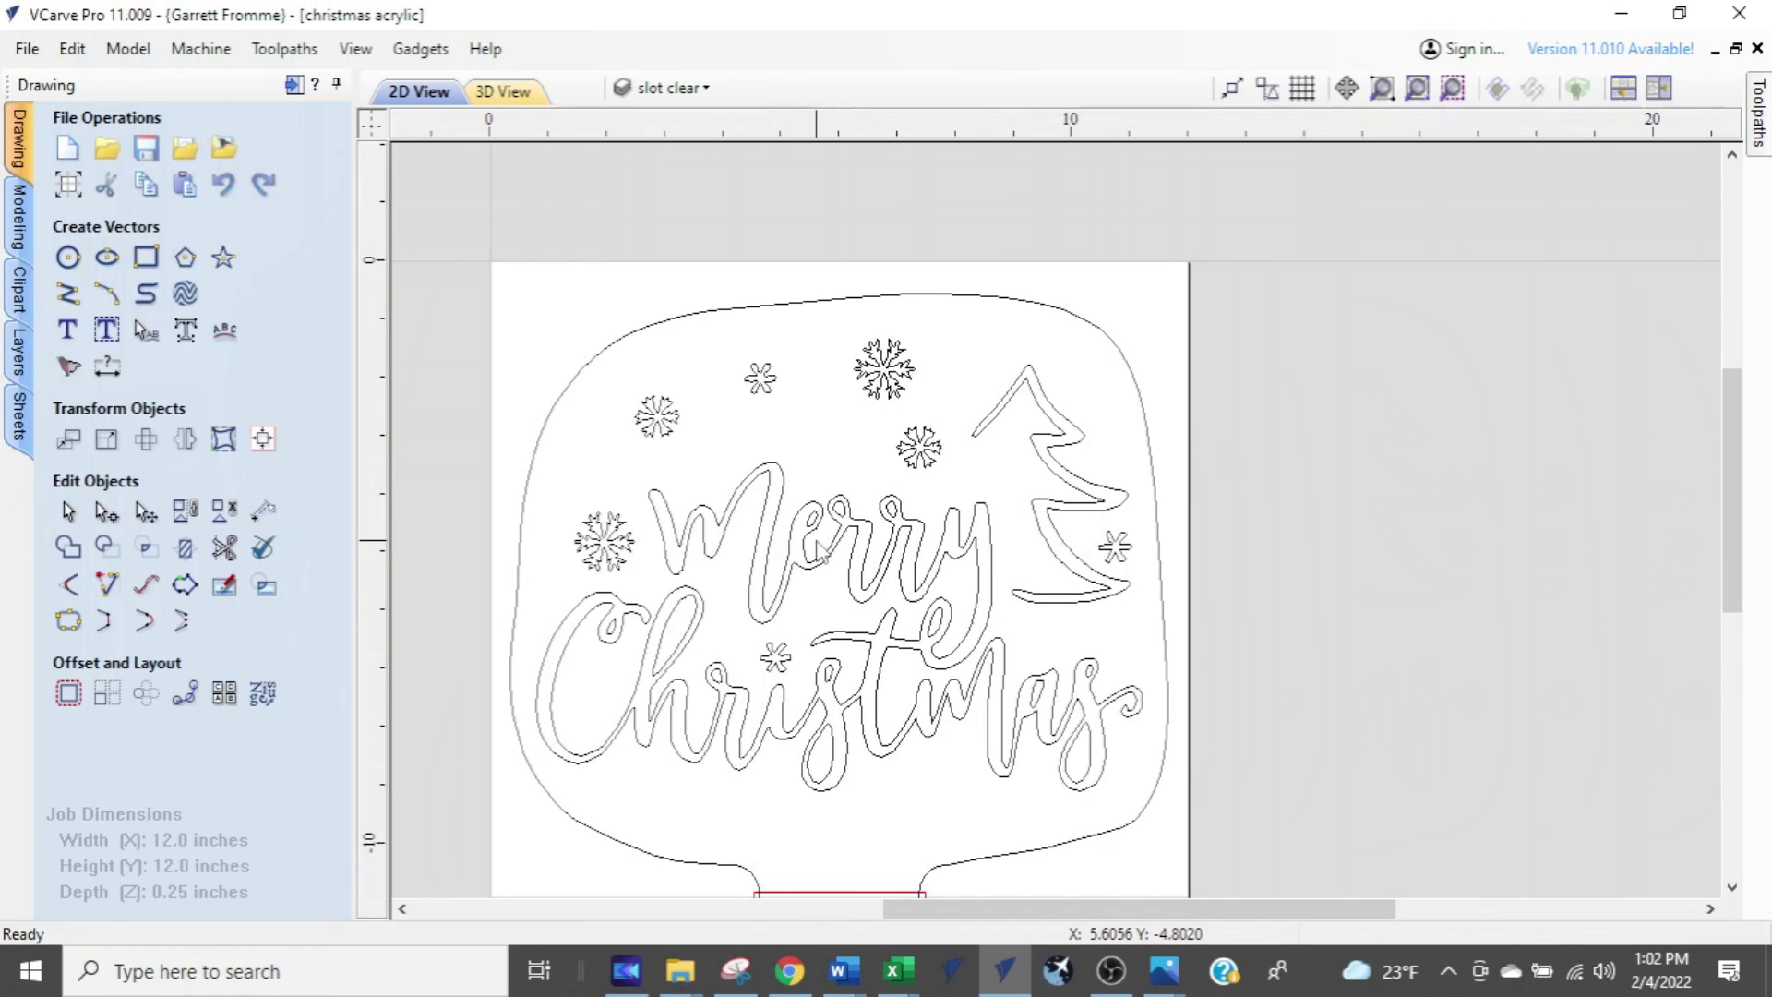
middle_drag(856, 600, 1003, 558)
scroll(1003, 547, up, 3)
scroll(1001, 550, down, 2)
scroll(1001, 550, up, 3)
scroll(1002, 550, down, 1)
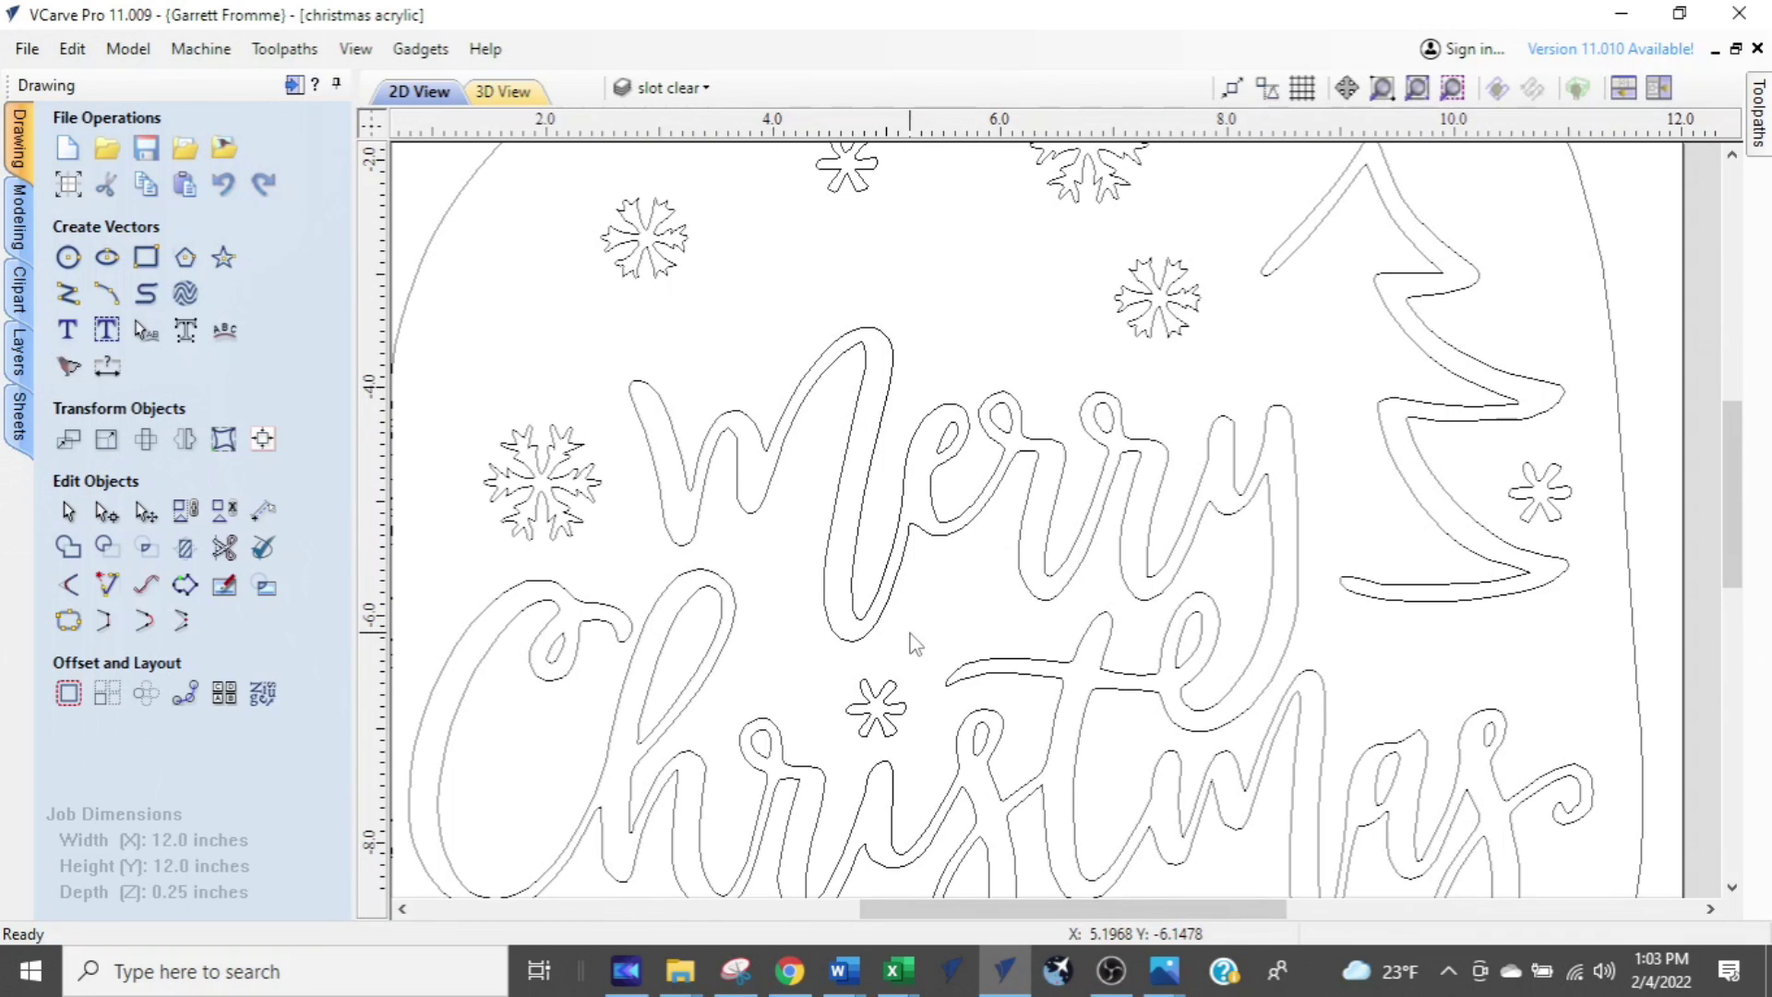
- Switch to Chrome and inspect the scroll wheel in the enlarged product photo of the Logitech M510 mouse
click(791, 978)
scroll(1142, 713, down, 3)
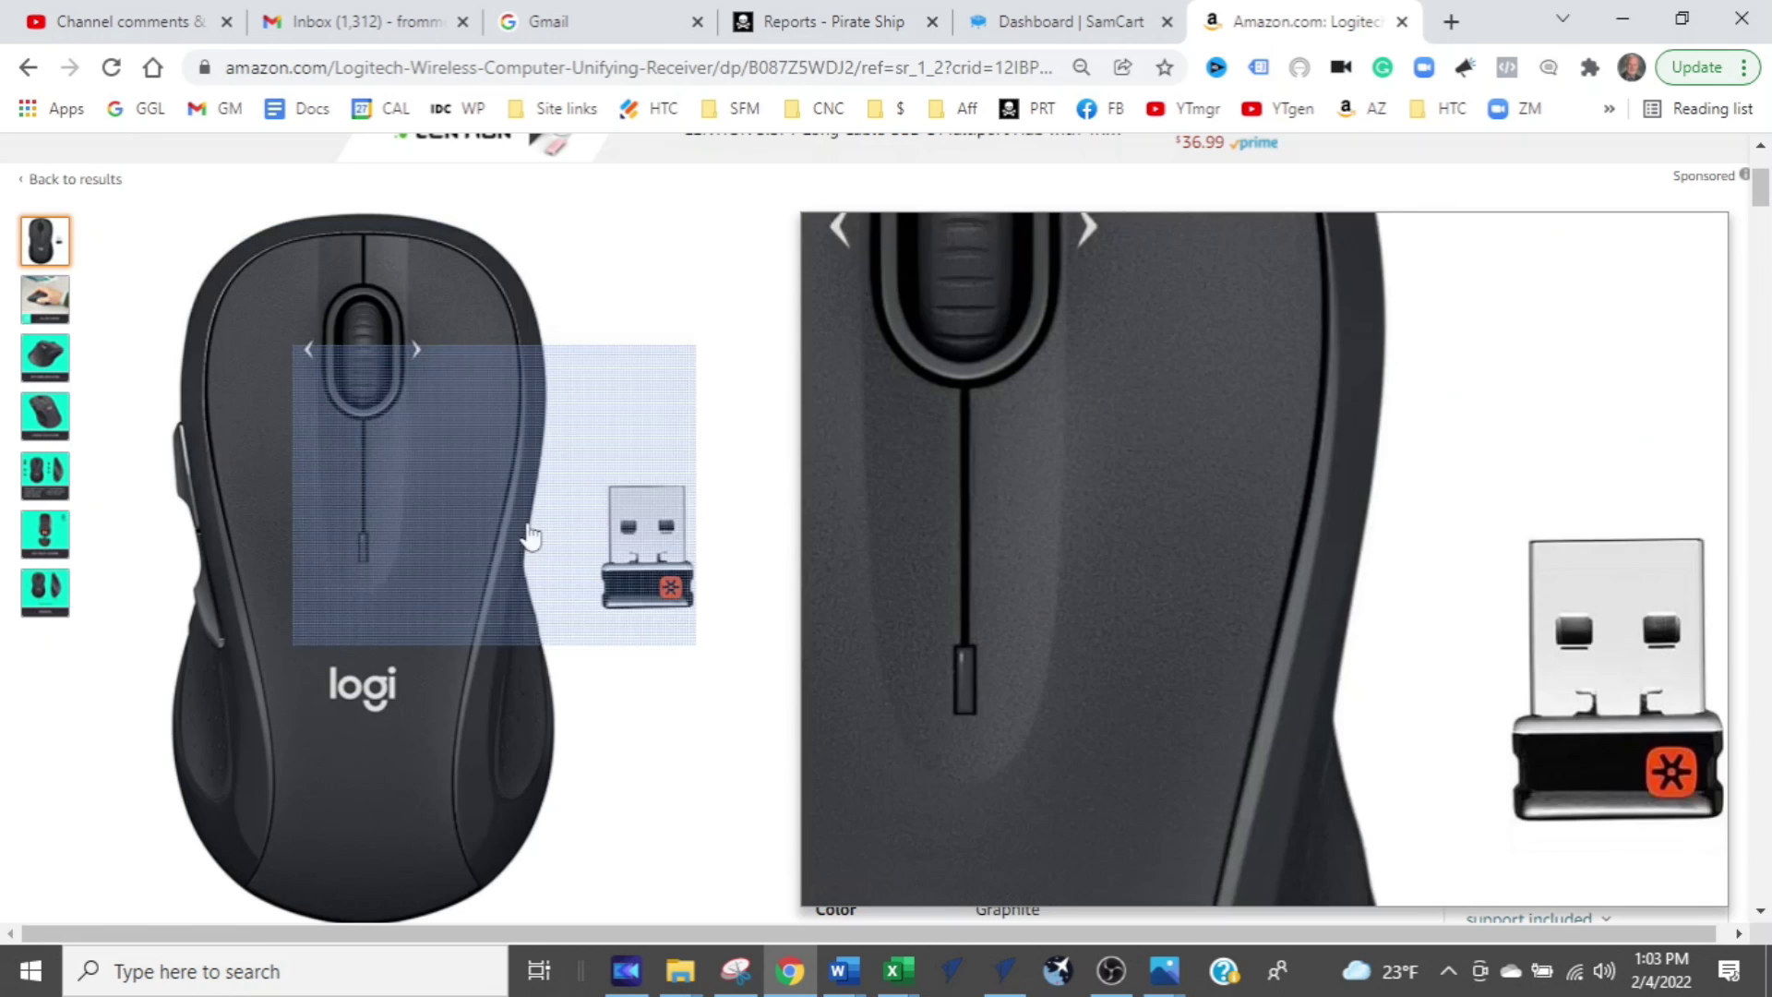
click(246, 517)
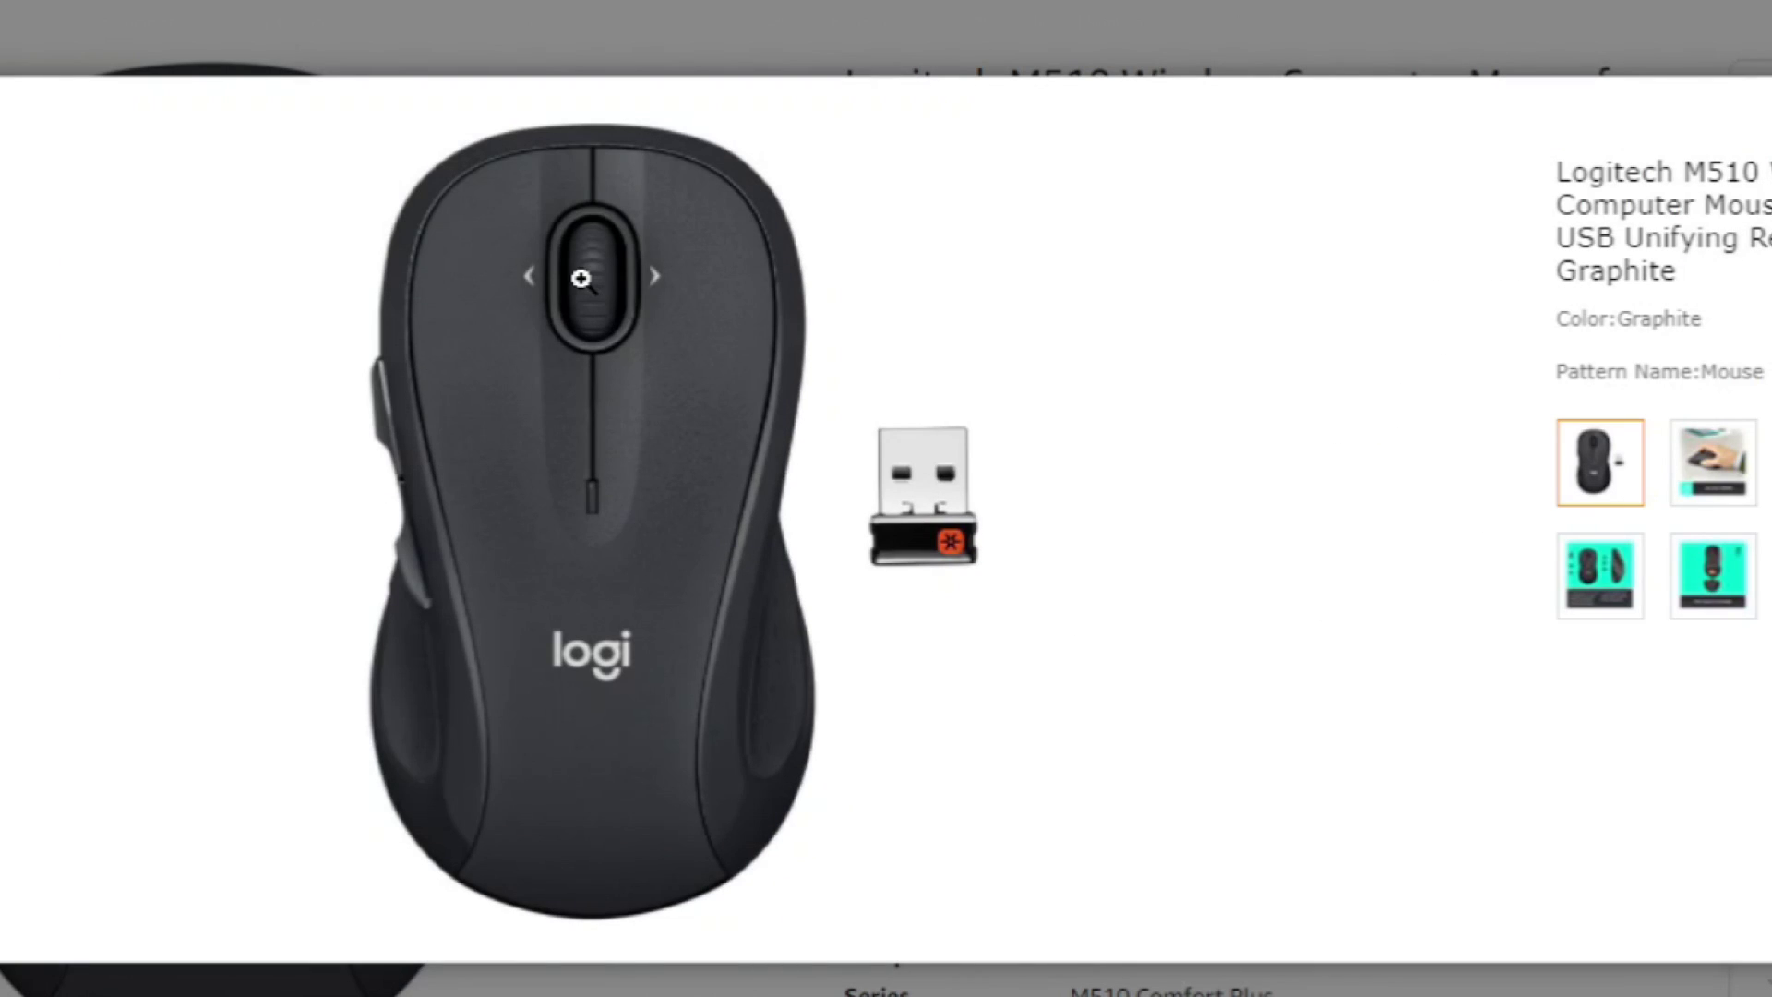
click(582, 279)
click(756, 296)
click(497, 292)
click(397, 532)
click(579, 280)
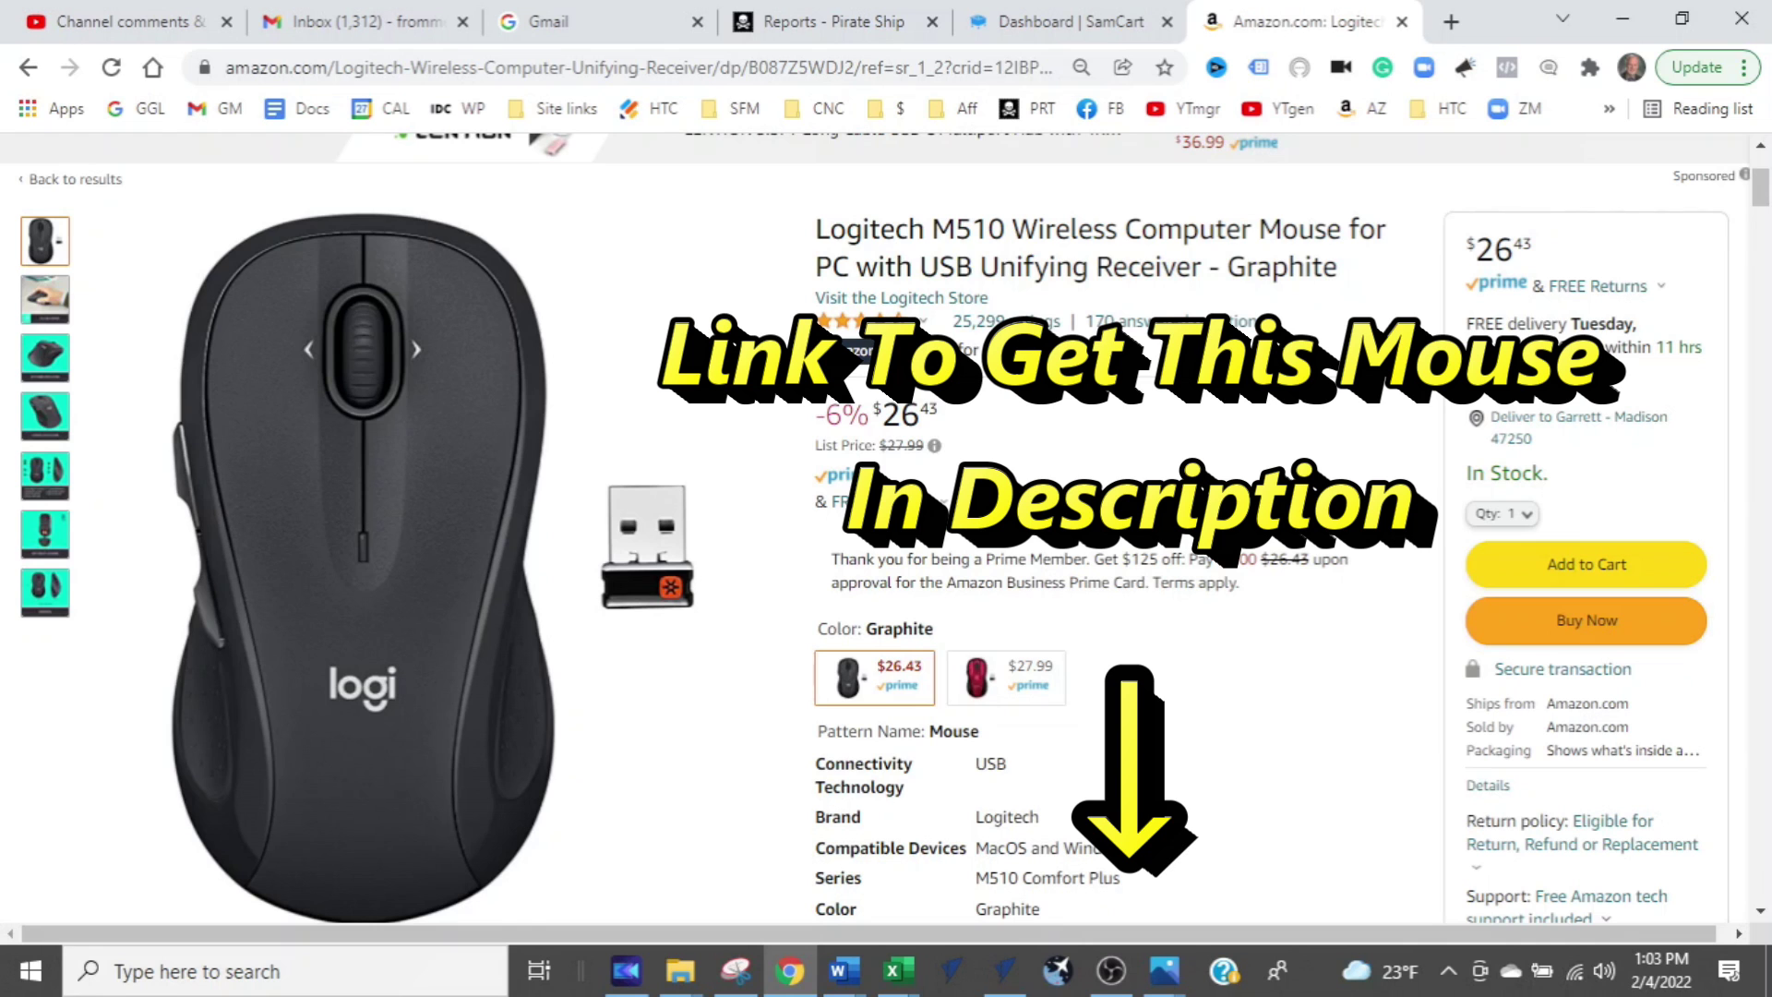
mouse_move(648, 565)
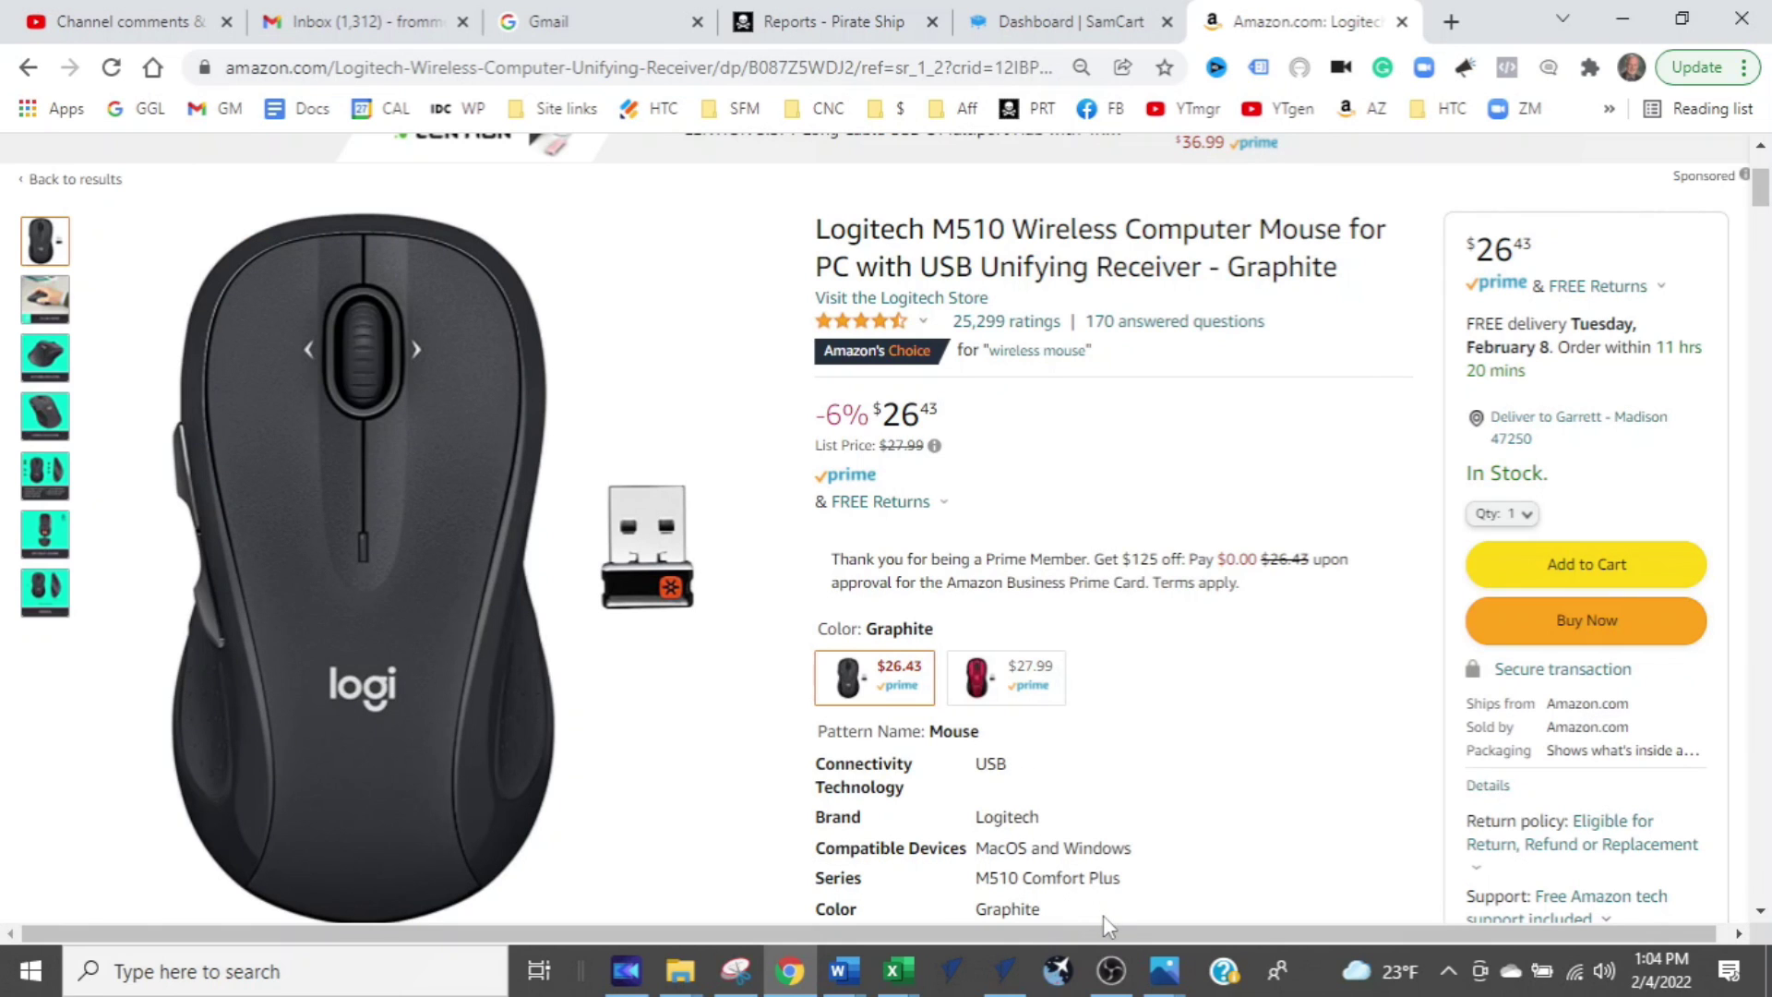
- Switch back to VCarve Pro and inspect the word Merry both up close and within the whole sign
click(1008, 976)
middle_drag(1118, 498, 1099, 404)
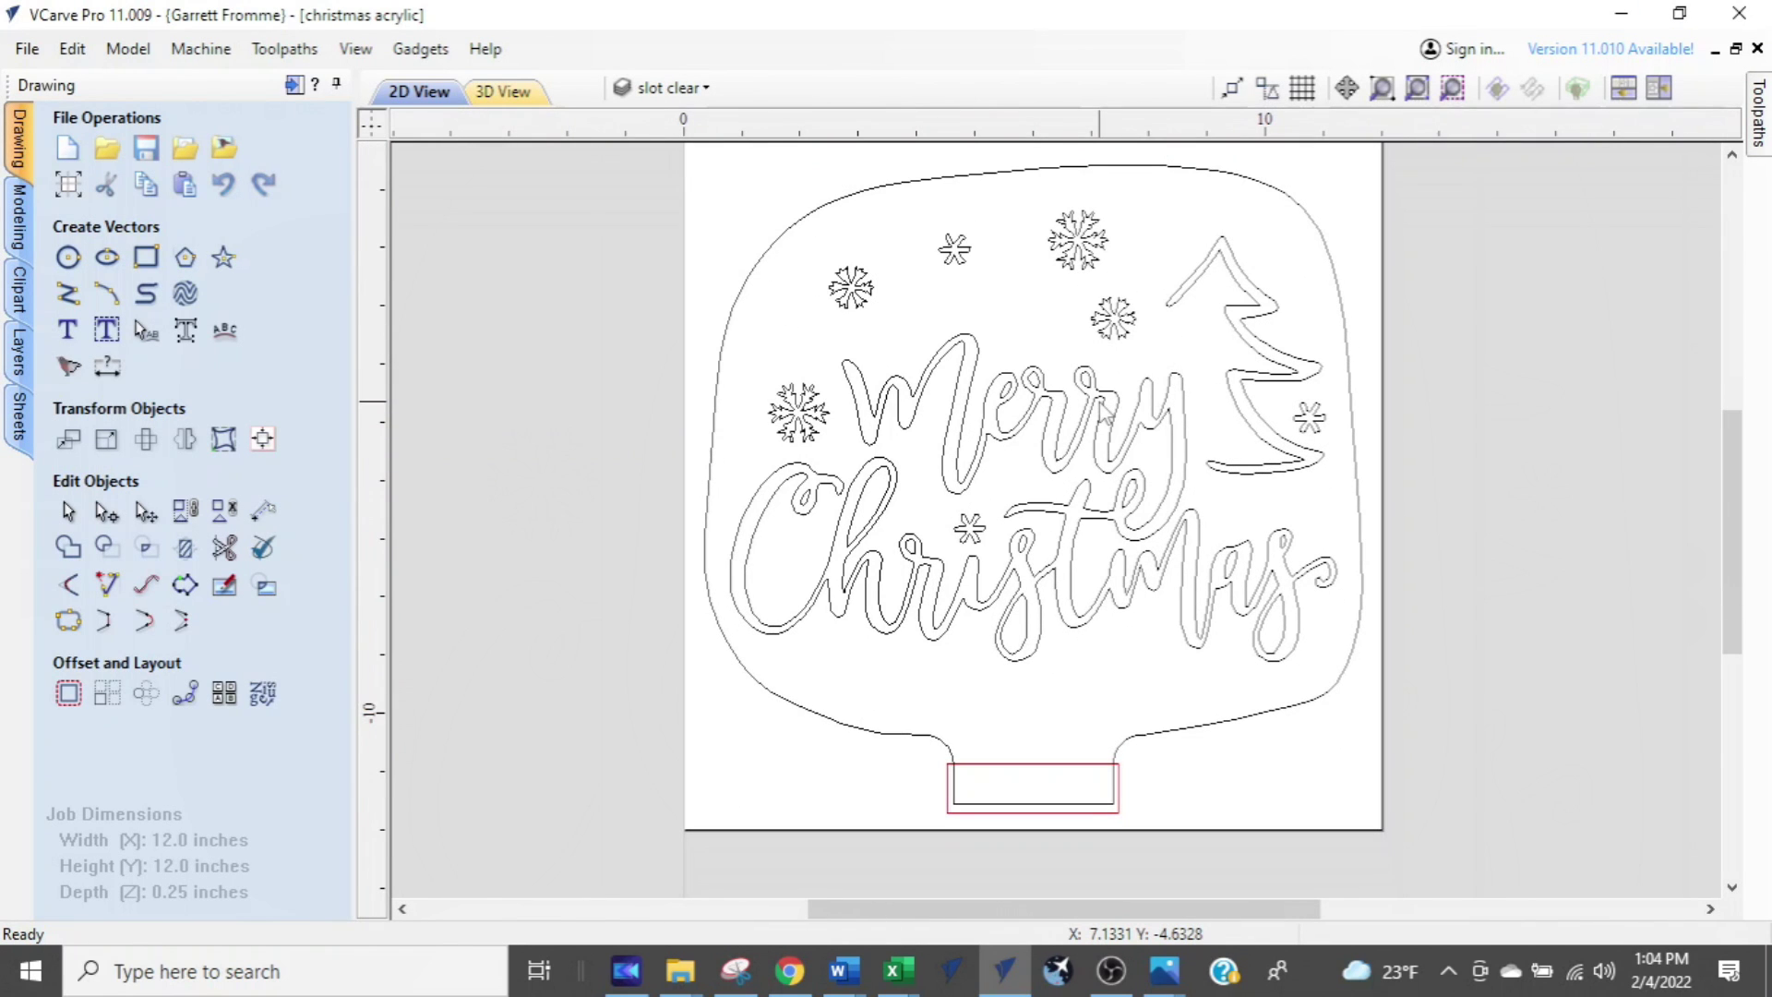
scroll(1104, 416, up, 3)
scroll(1103, 417, down, 3)
scroll(1103, 416, up, 2)
scroll(1104, 416, up, 2)
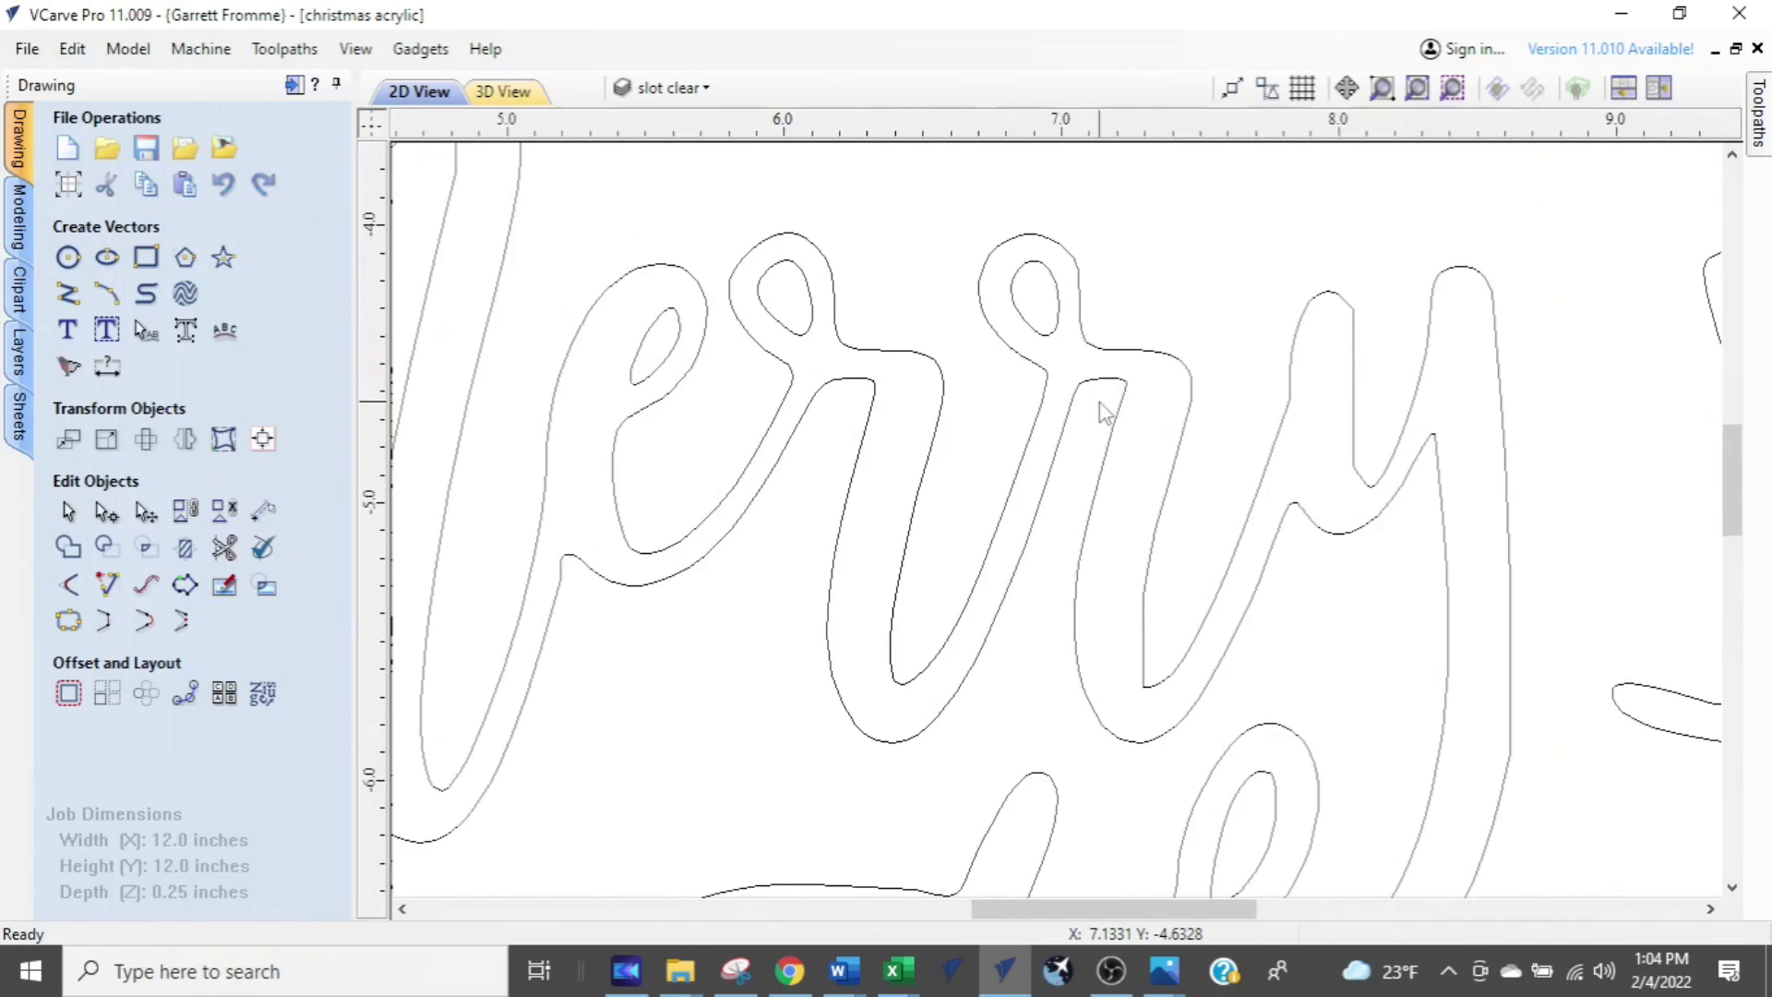
scroll(1104, 416, down, 5)
scroll(1104, 417, up, 4)
scroll(1104, 416, down, 3)
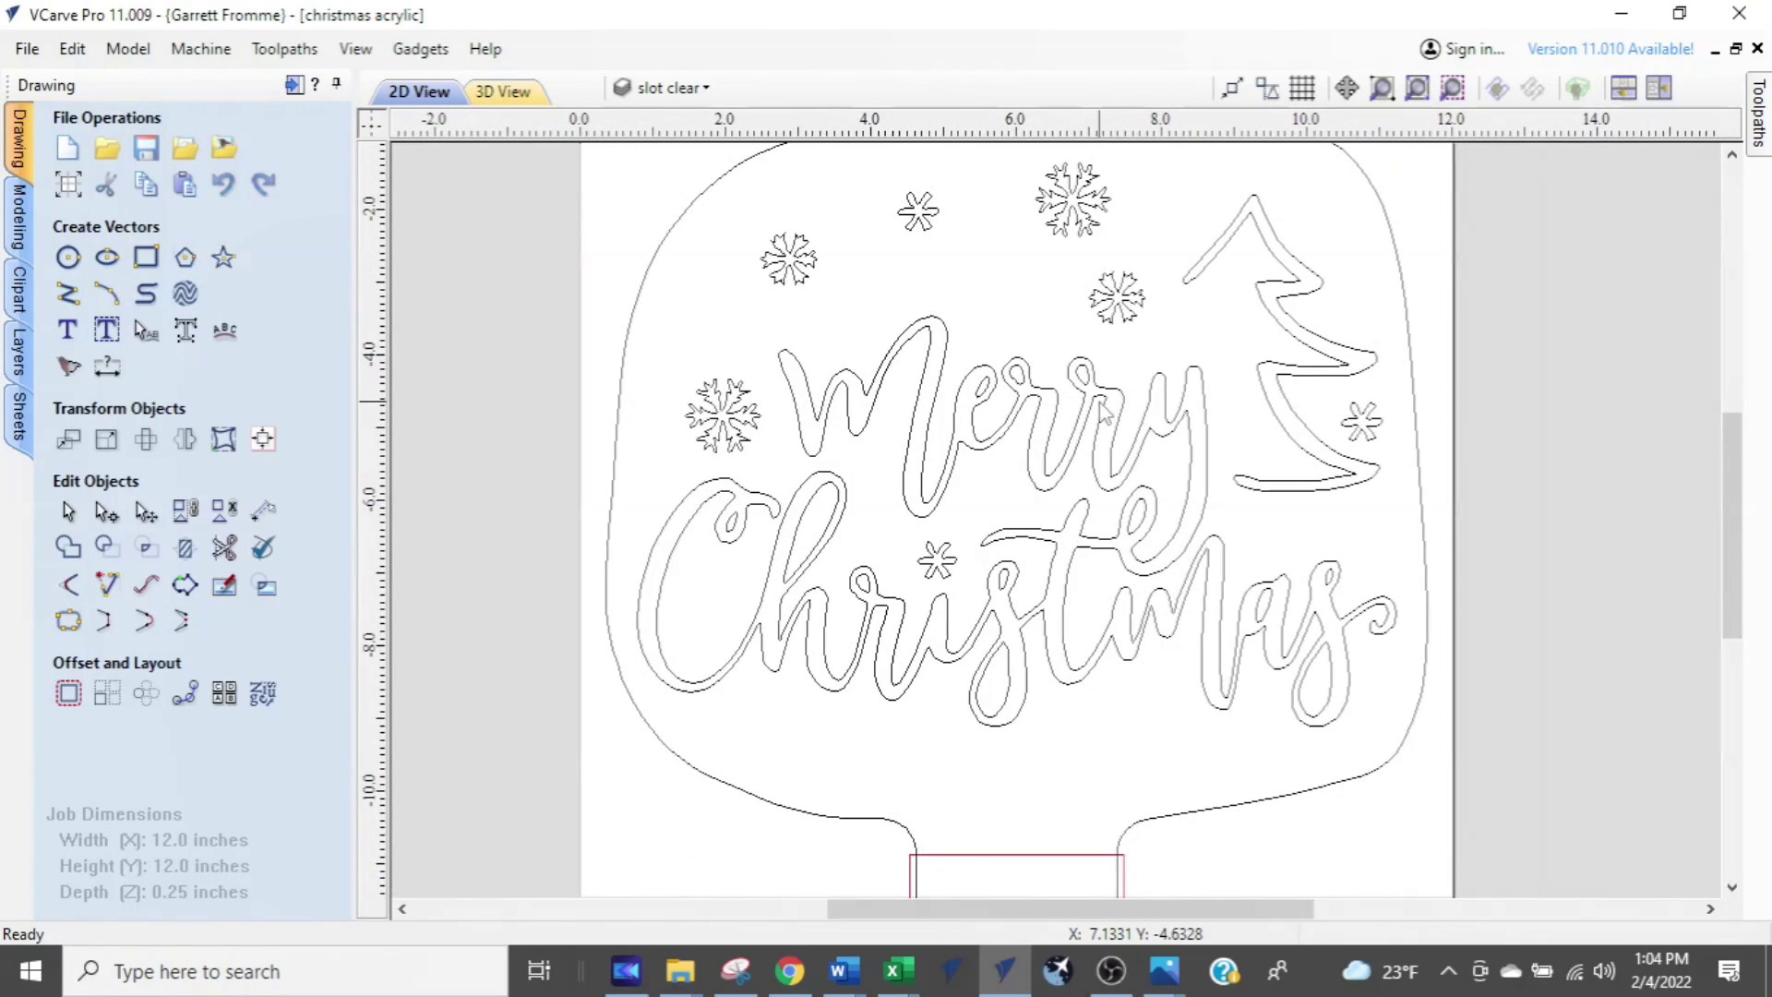
scroll(1104, 414, up, 2)
scroll(1103, 414, down, 4)
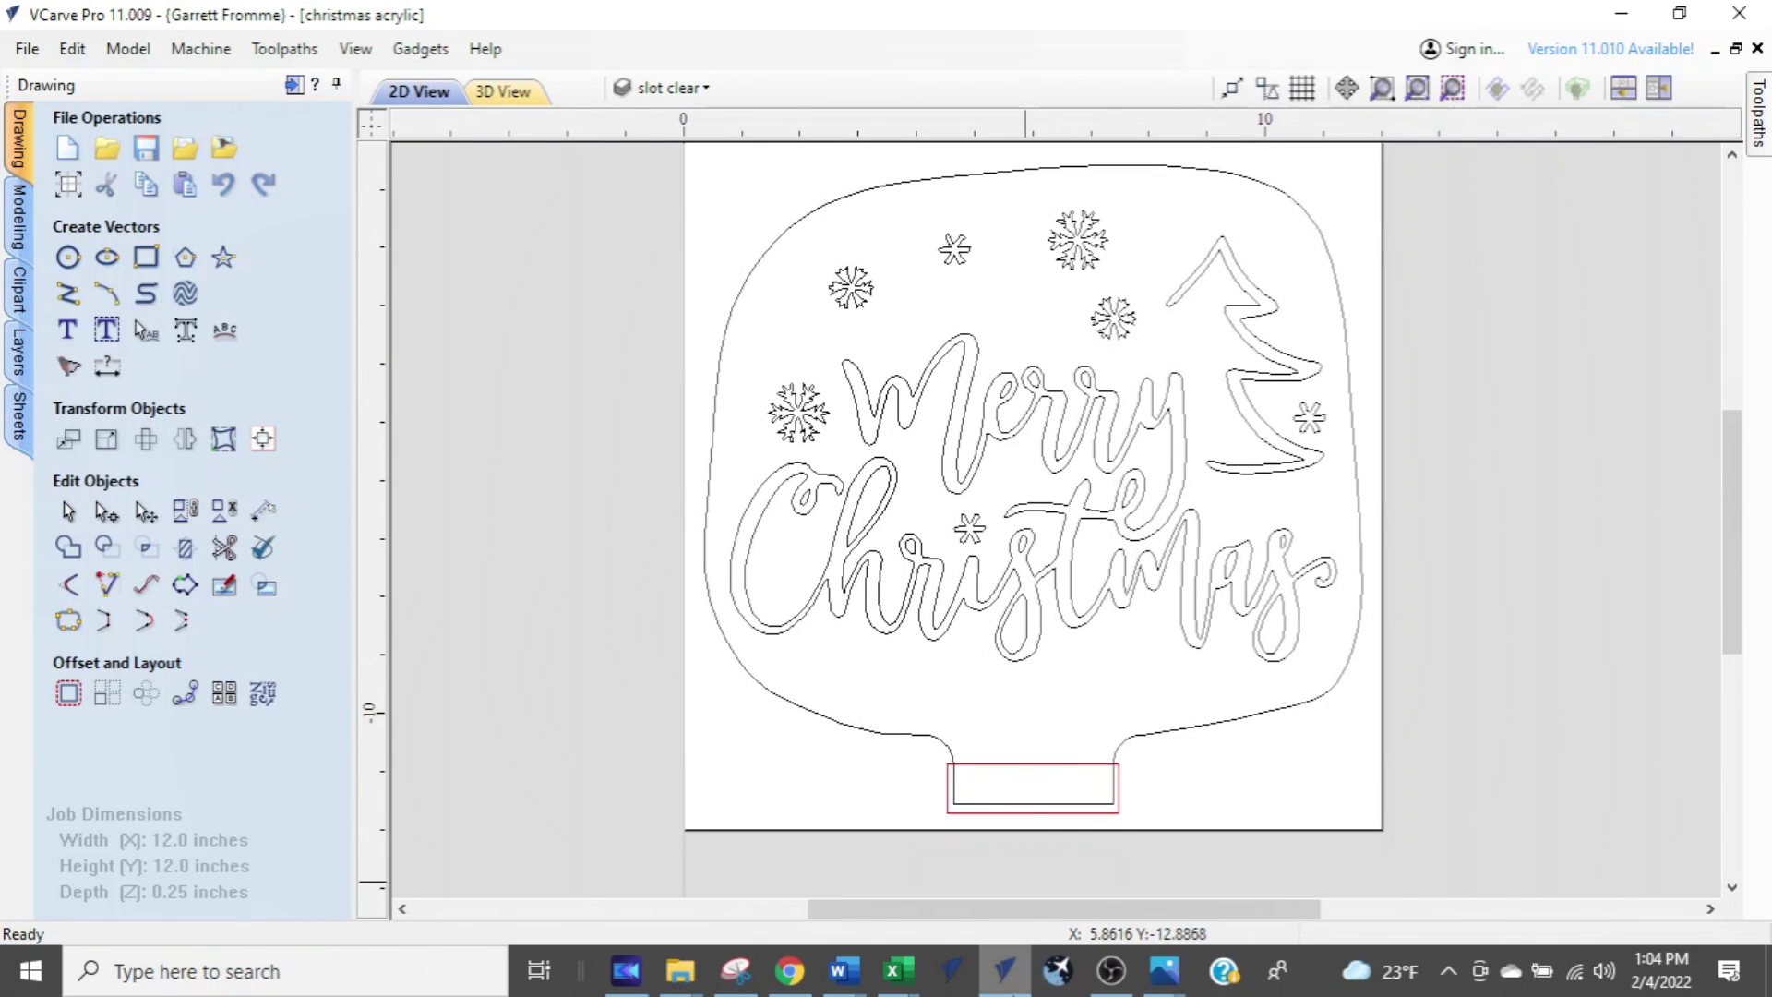
- Switch to the mouse 1.JPG image in Photos and examine the scroll wheel with its red rotation arrow
click(1163, 970)
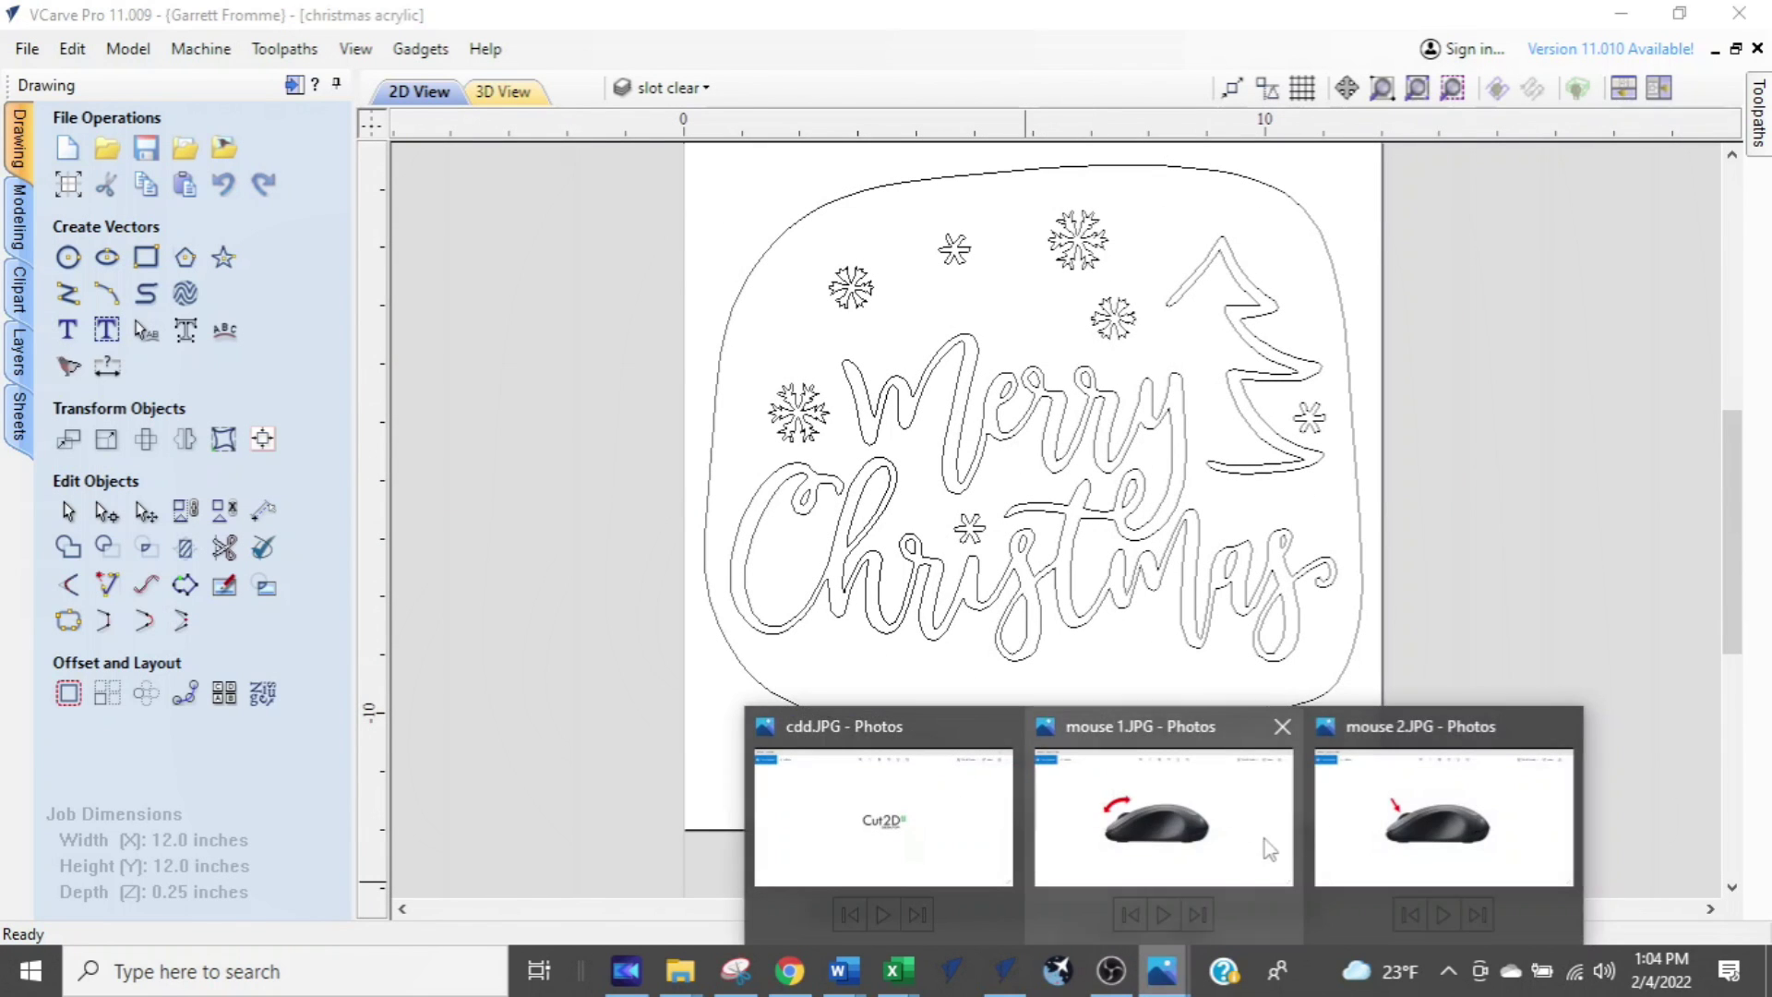
click(1104, 833)
key(ctrl)
key(ctrl)
key(ctrl)
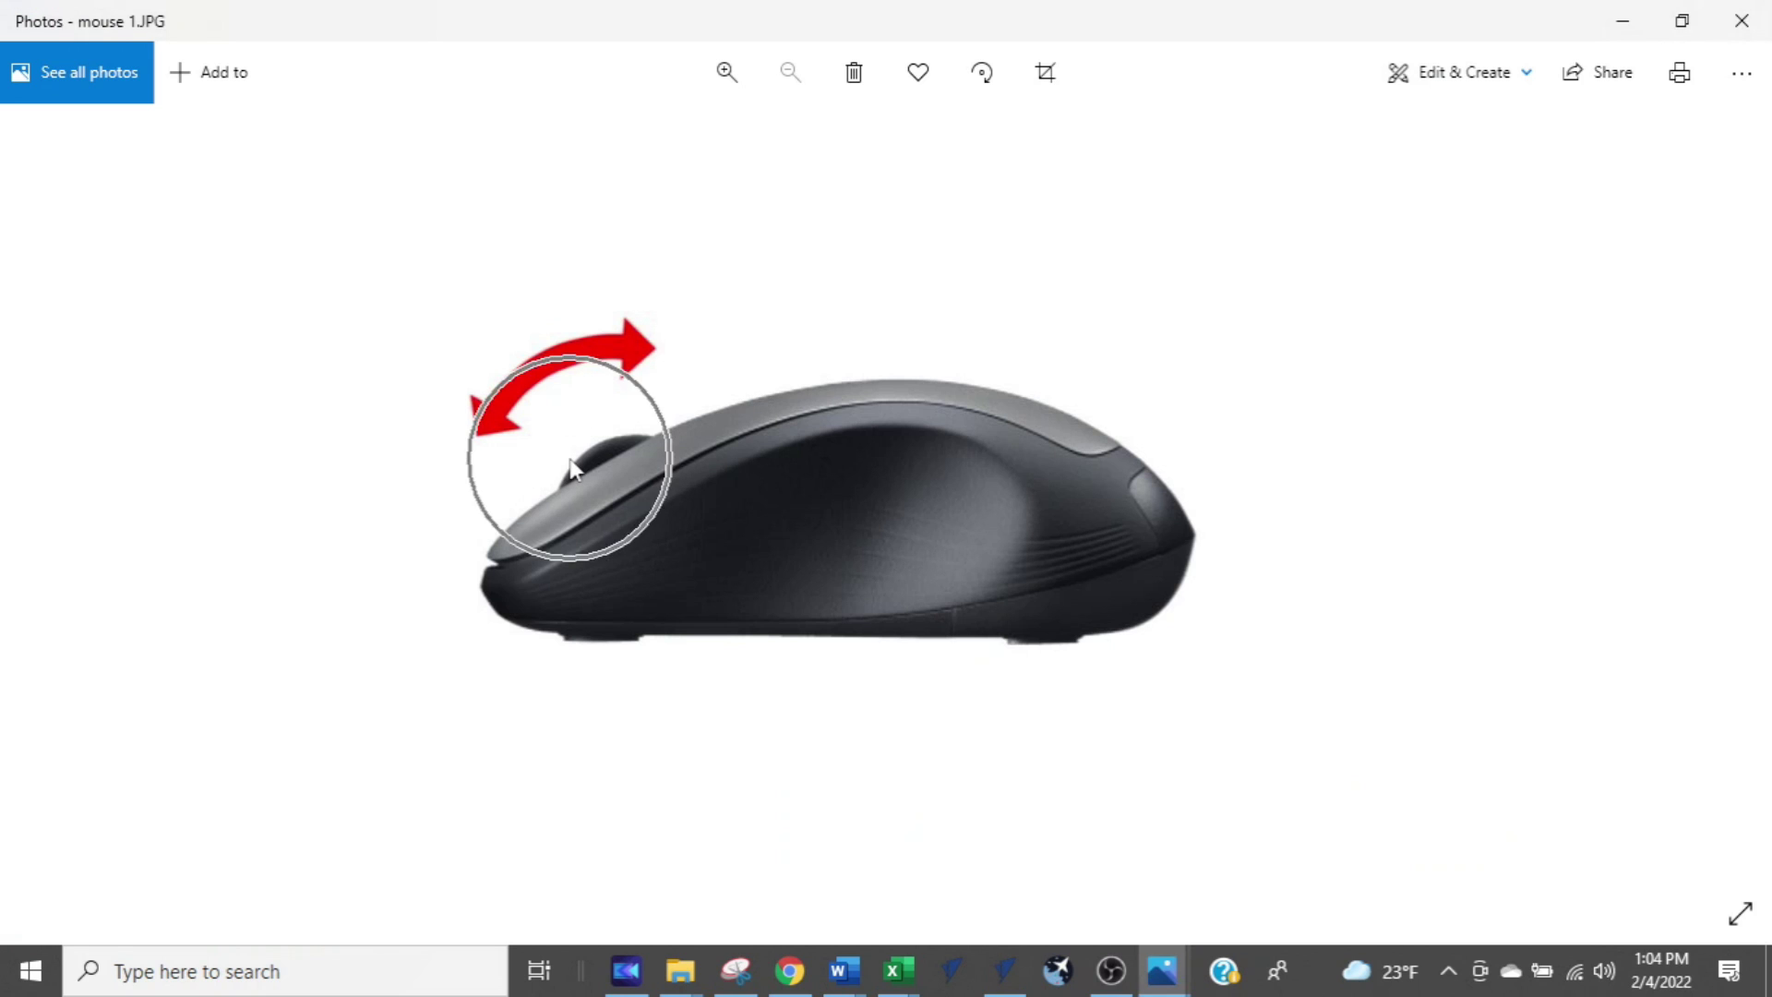
key(ctrl)
key(ctrl)
ctrl+scroll(583, 451, up, 2)
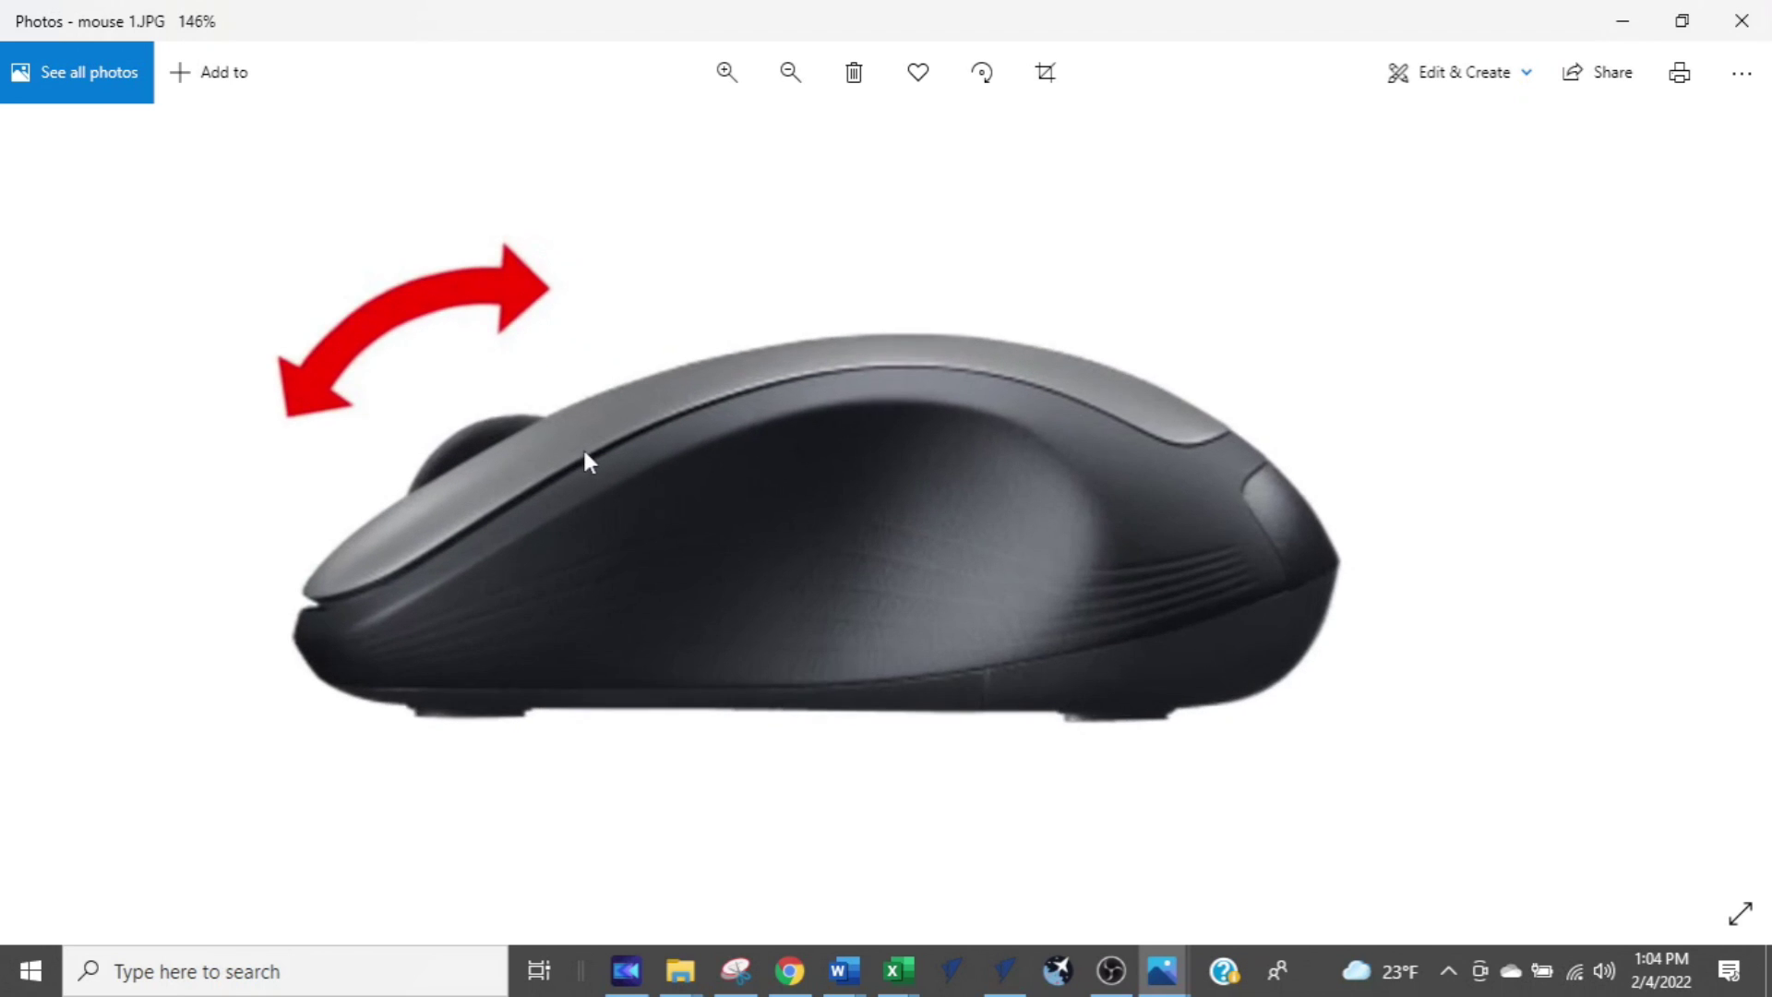
ctrl+scroll(583, 446, down, 2)
ctrl+scroll(583, 445, up, 3)
ctrl+scroll(583, 446, down, 2)
ctrl+scroll(583, 446, down, 2)
ctrl+scroll(583, 446, up, 3)
ctrl+scroll(583, 446, down, 3)
ctrl+scroll(584, 450, up, 3)
ctrl+scroll(583, 450, down, 3)
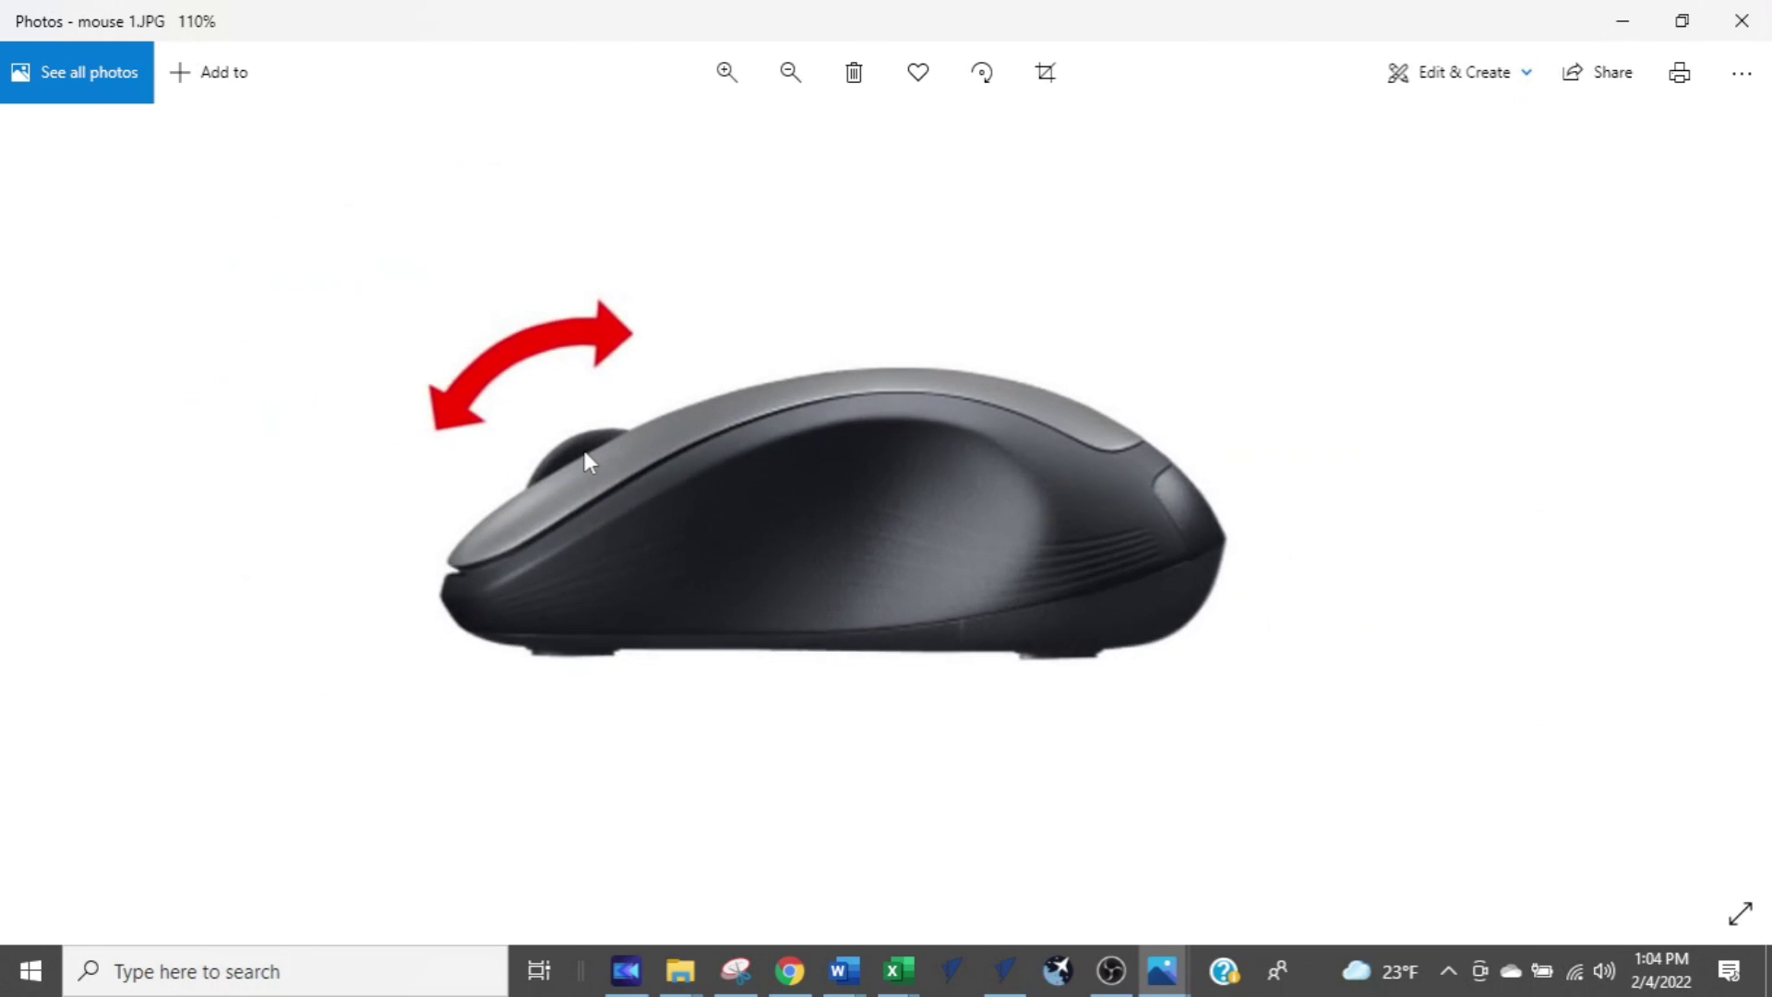
ctrl+scroll(583, 450, up, 3)
ctrl+scroll(583, 451, down, 3)
scroll(582, 490, up, 3)
scroll(514, 451, down, 2)
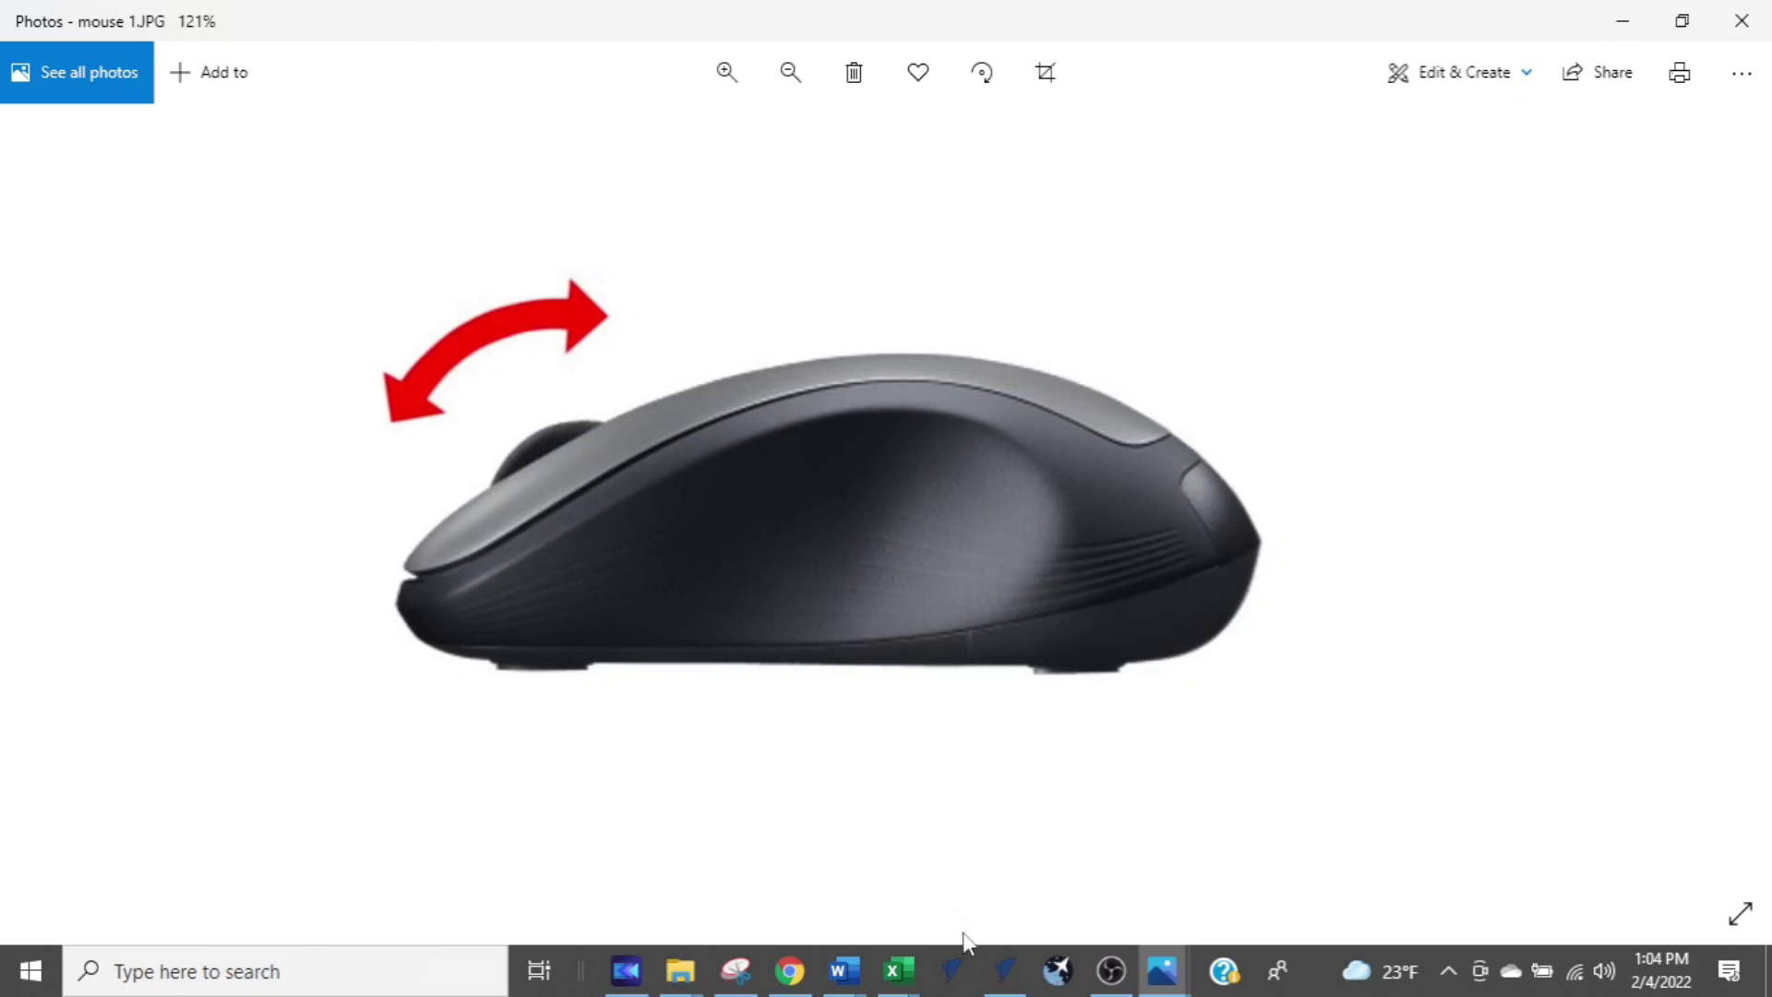
- Return to VCarve Pro and examine the middle letters of Christmas up close, plus the complete sign on its sheet
click(996, 976)
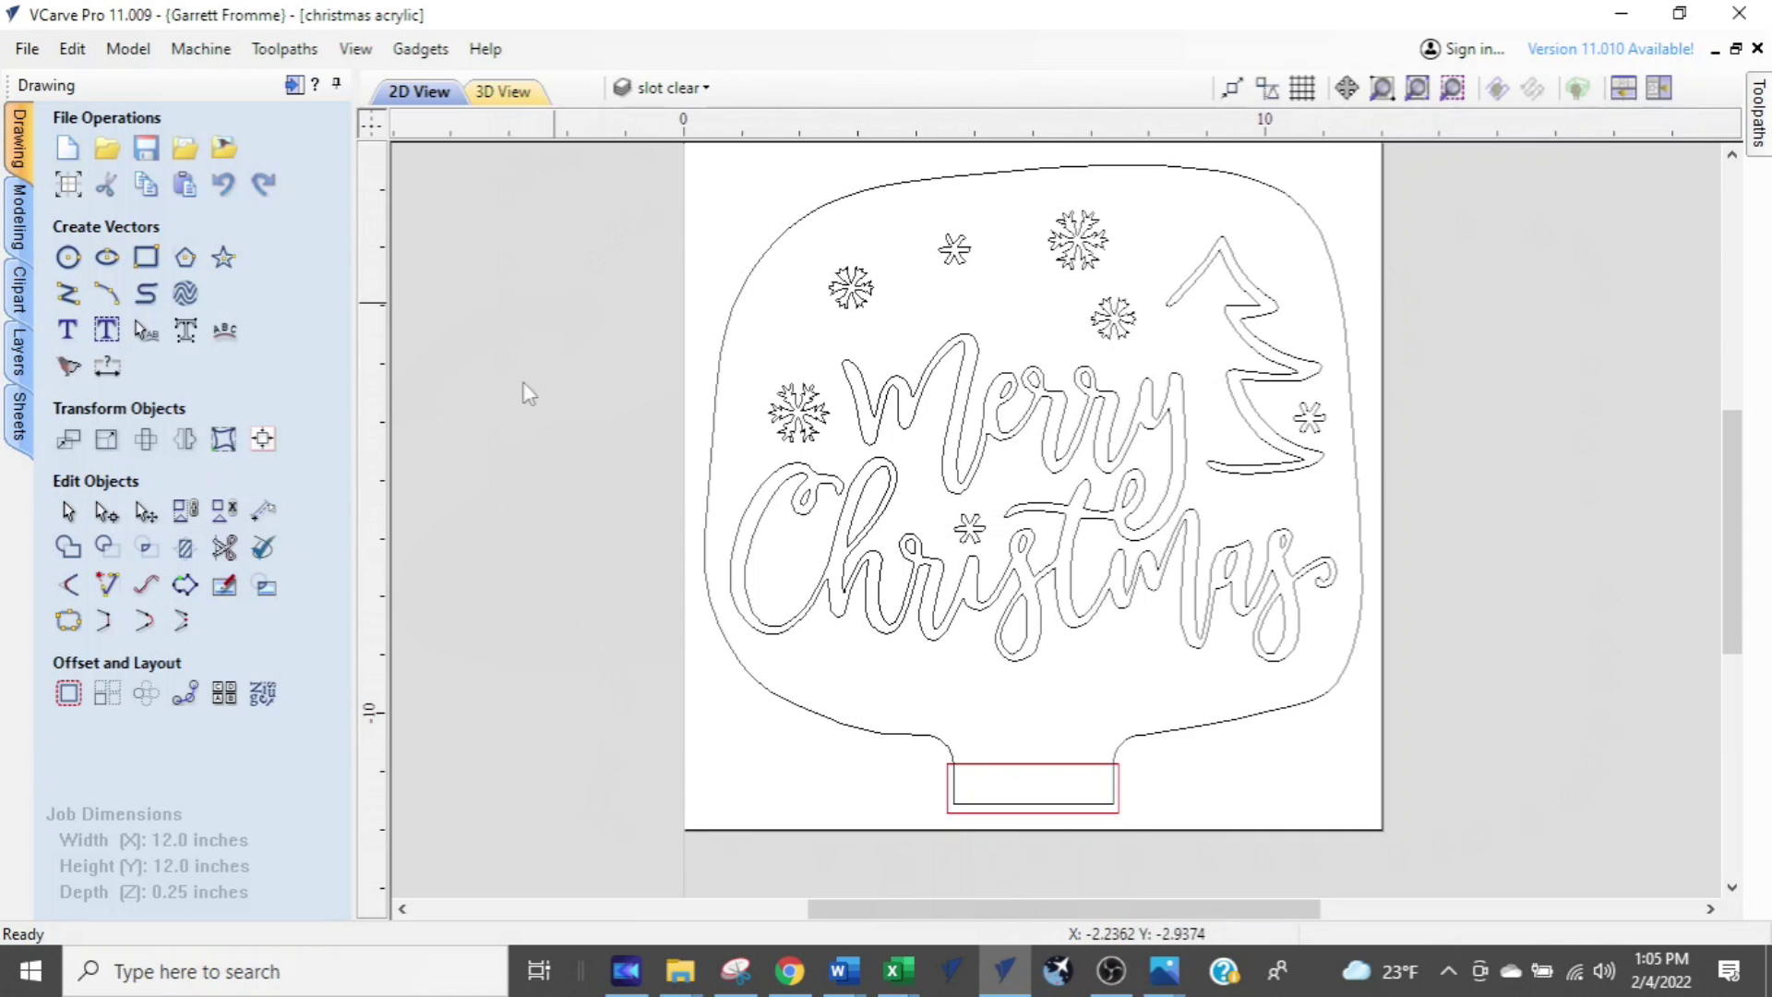
scroll(1575, 642, up, 3)
scroll(1574, 643, down, 3)
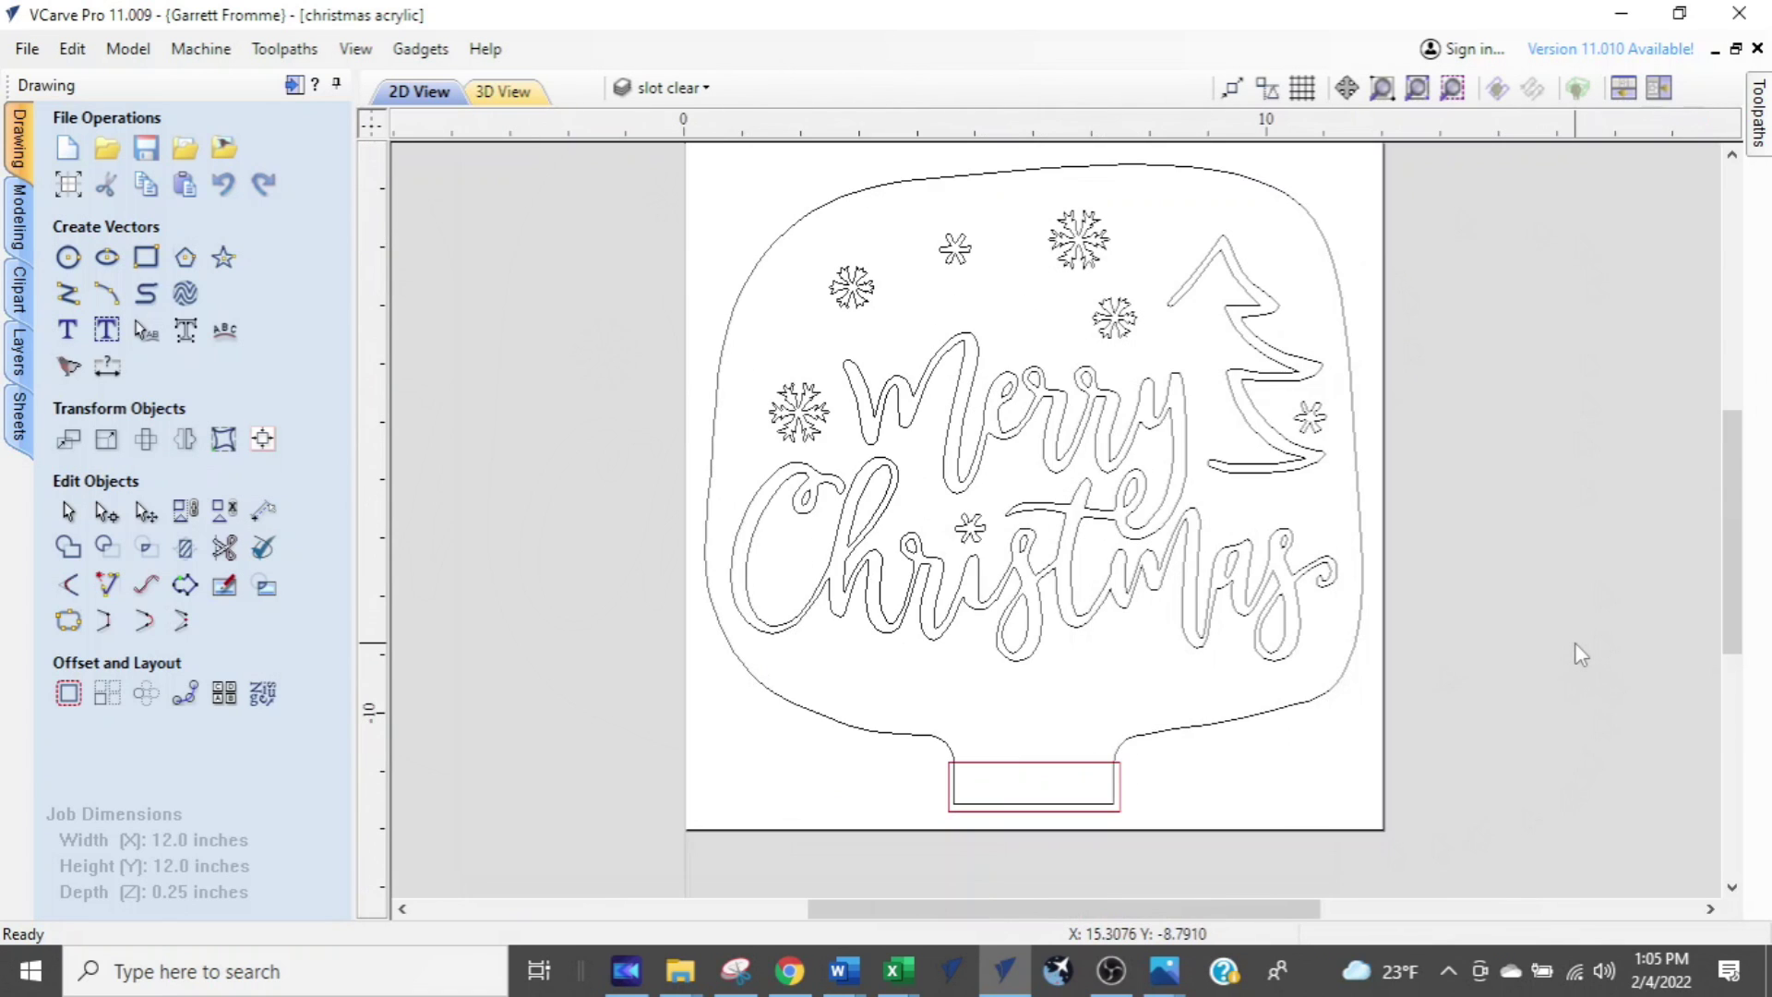
scroll(542, 487, up, 4)
scroll(537, 476, down, 4)
scroll(1057, 563, up, 3)
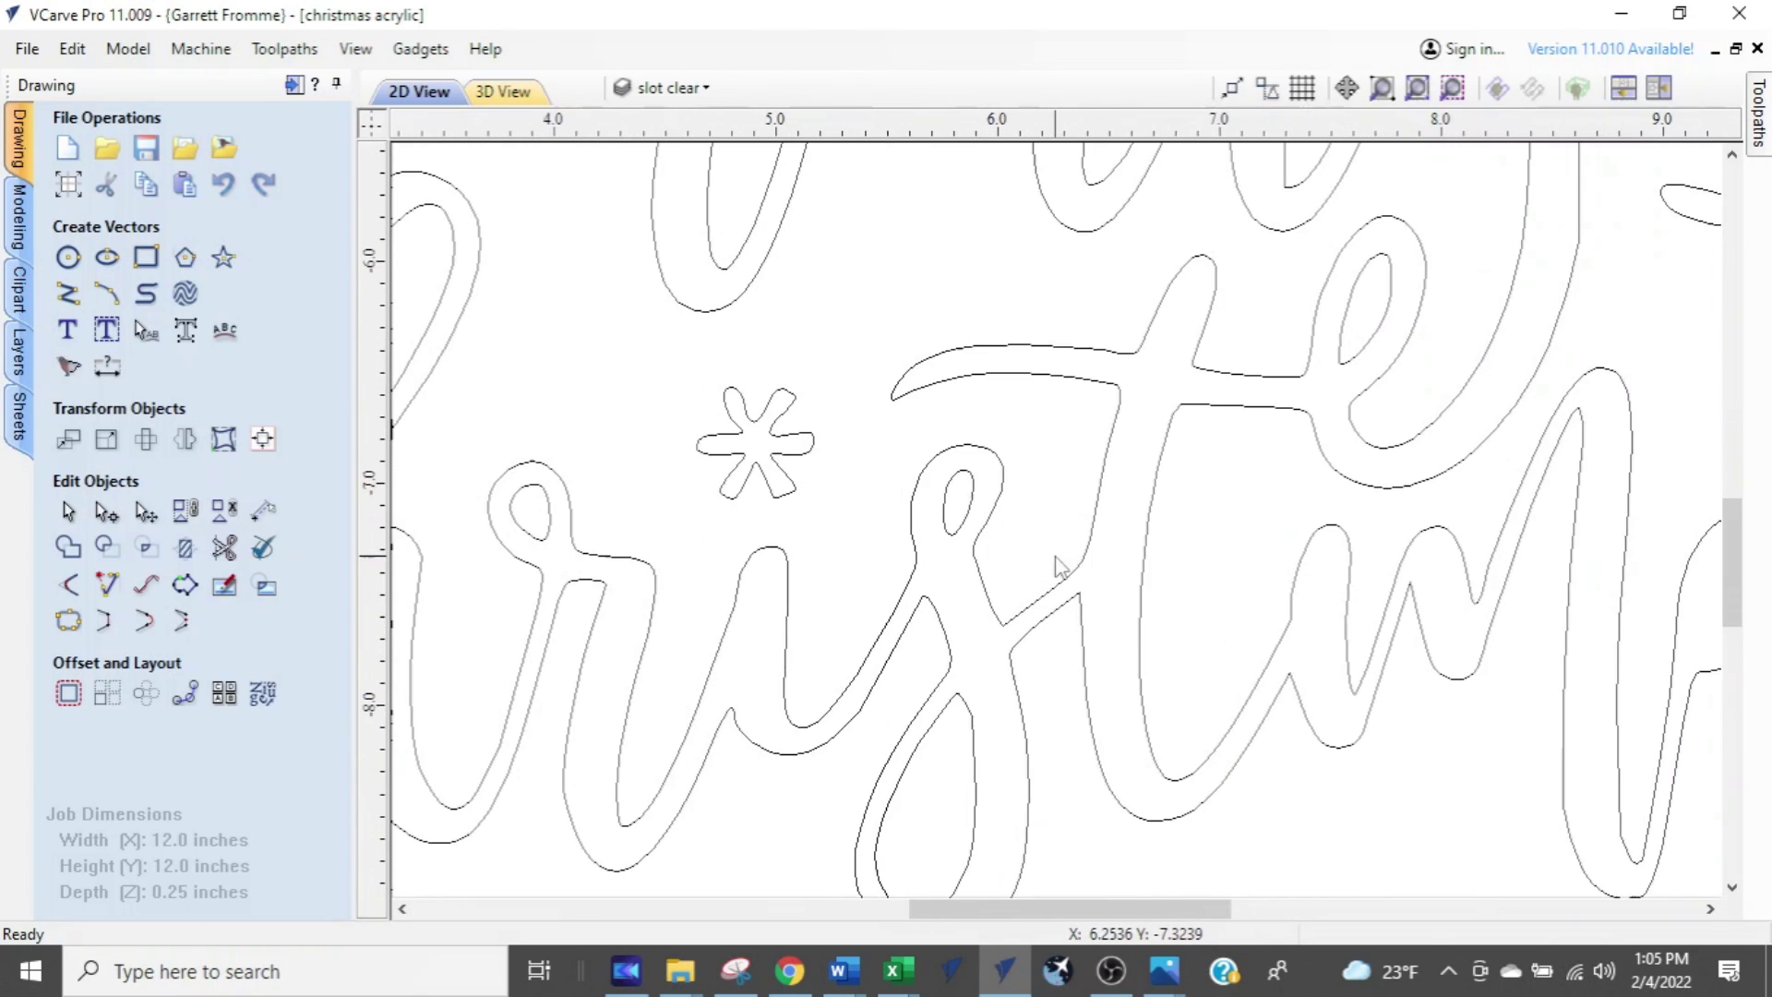
scroll(1057, 563, down, 3)
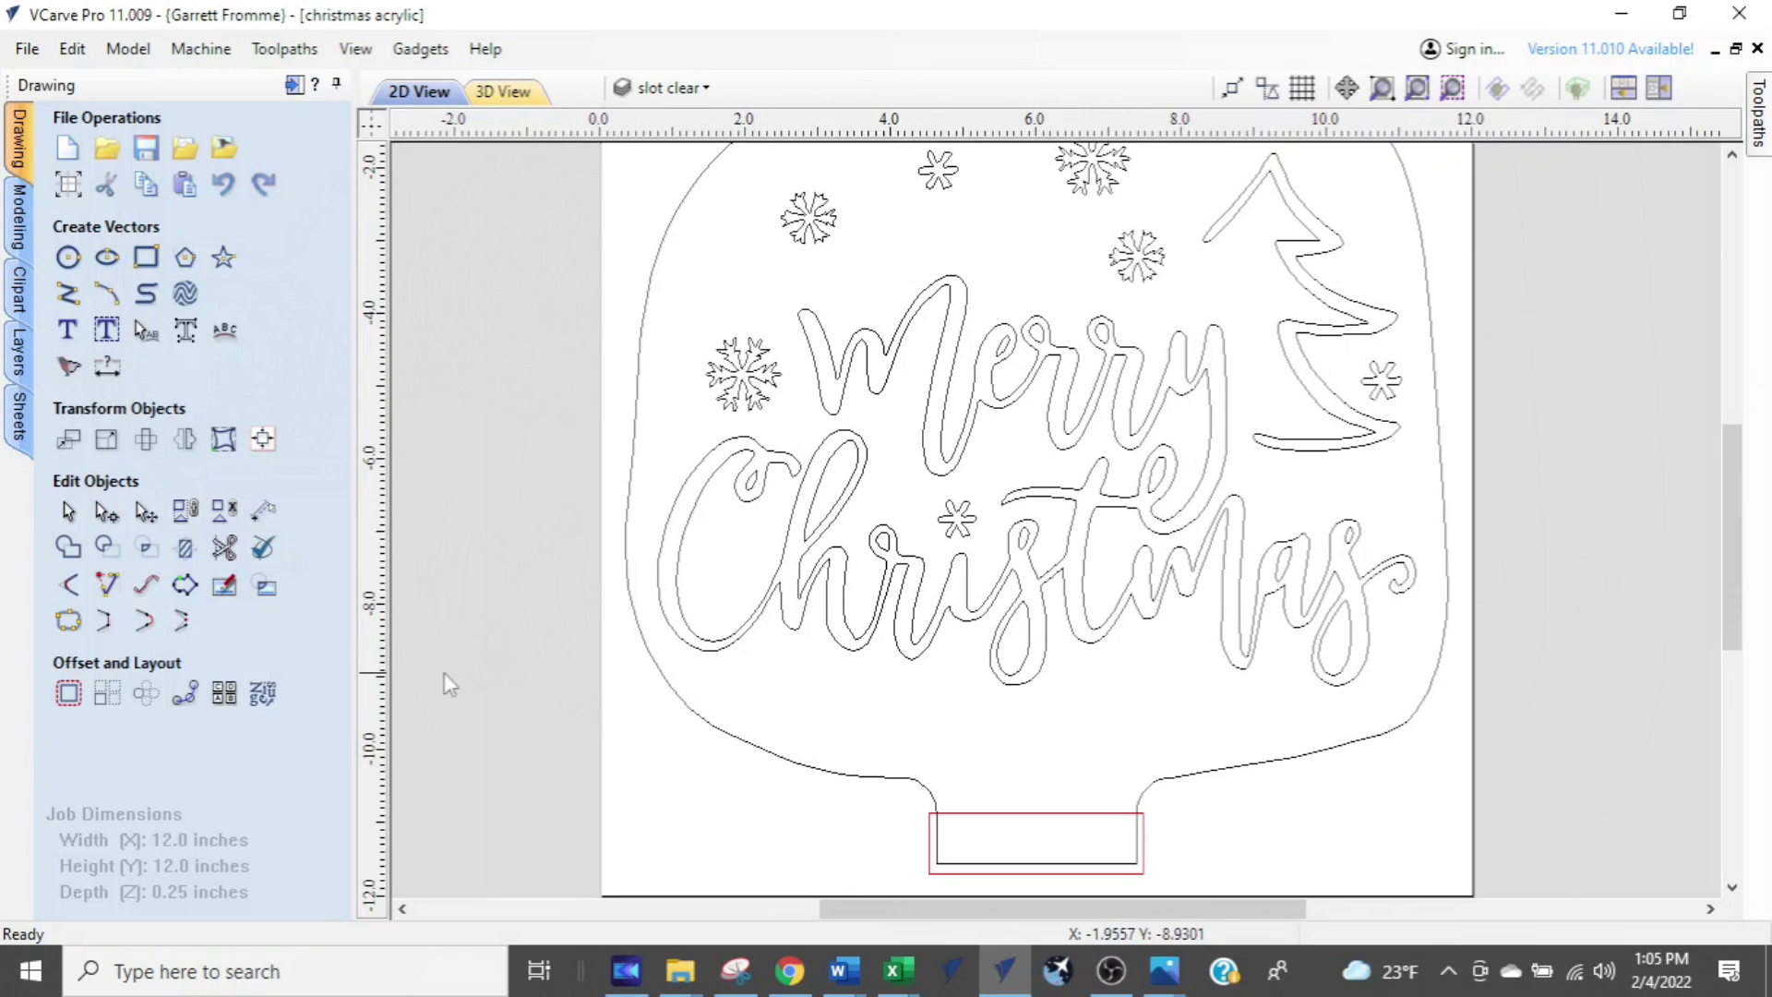
scroll(484, 590, up, 1)
scroll(484, 591, down, 1)
scroll(1071, 510, up, 2)
scroll(1071, 509, down, 3)
scroll(1072, 509, up, 1)
scroll(1062, 537, down, 3)
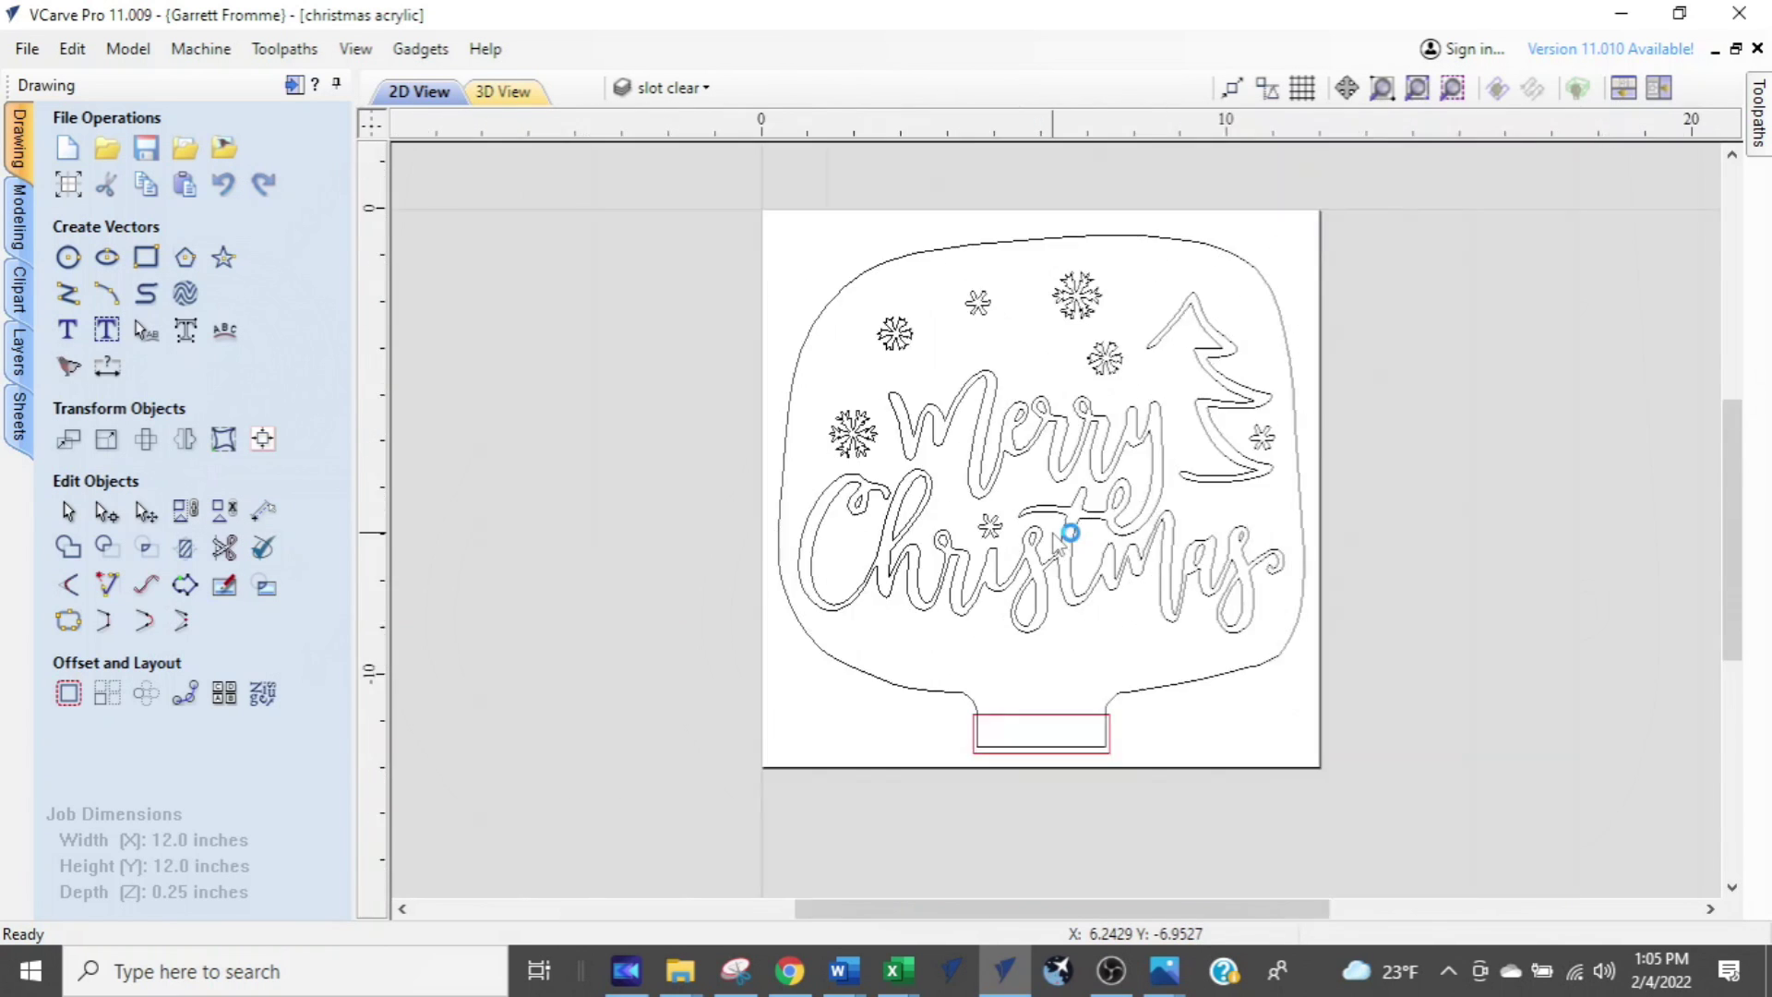
scroll(1060, 498, up, 4)
scroll(1058, 473, down, 4)
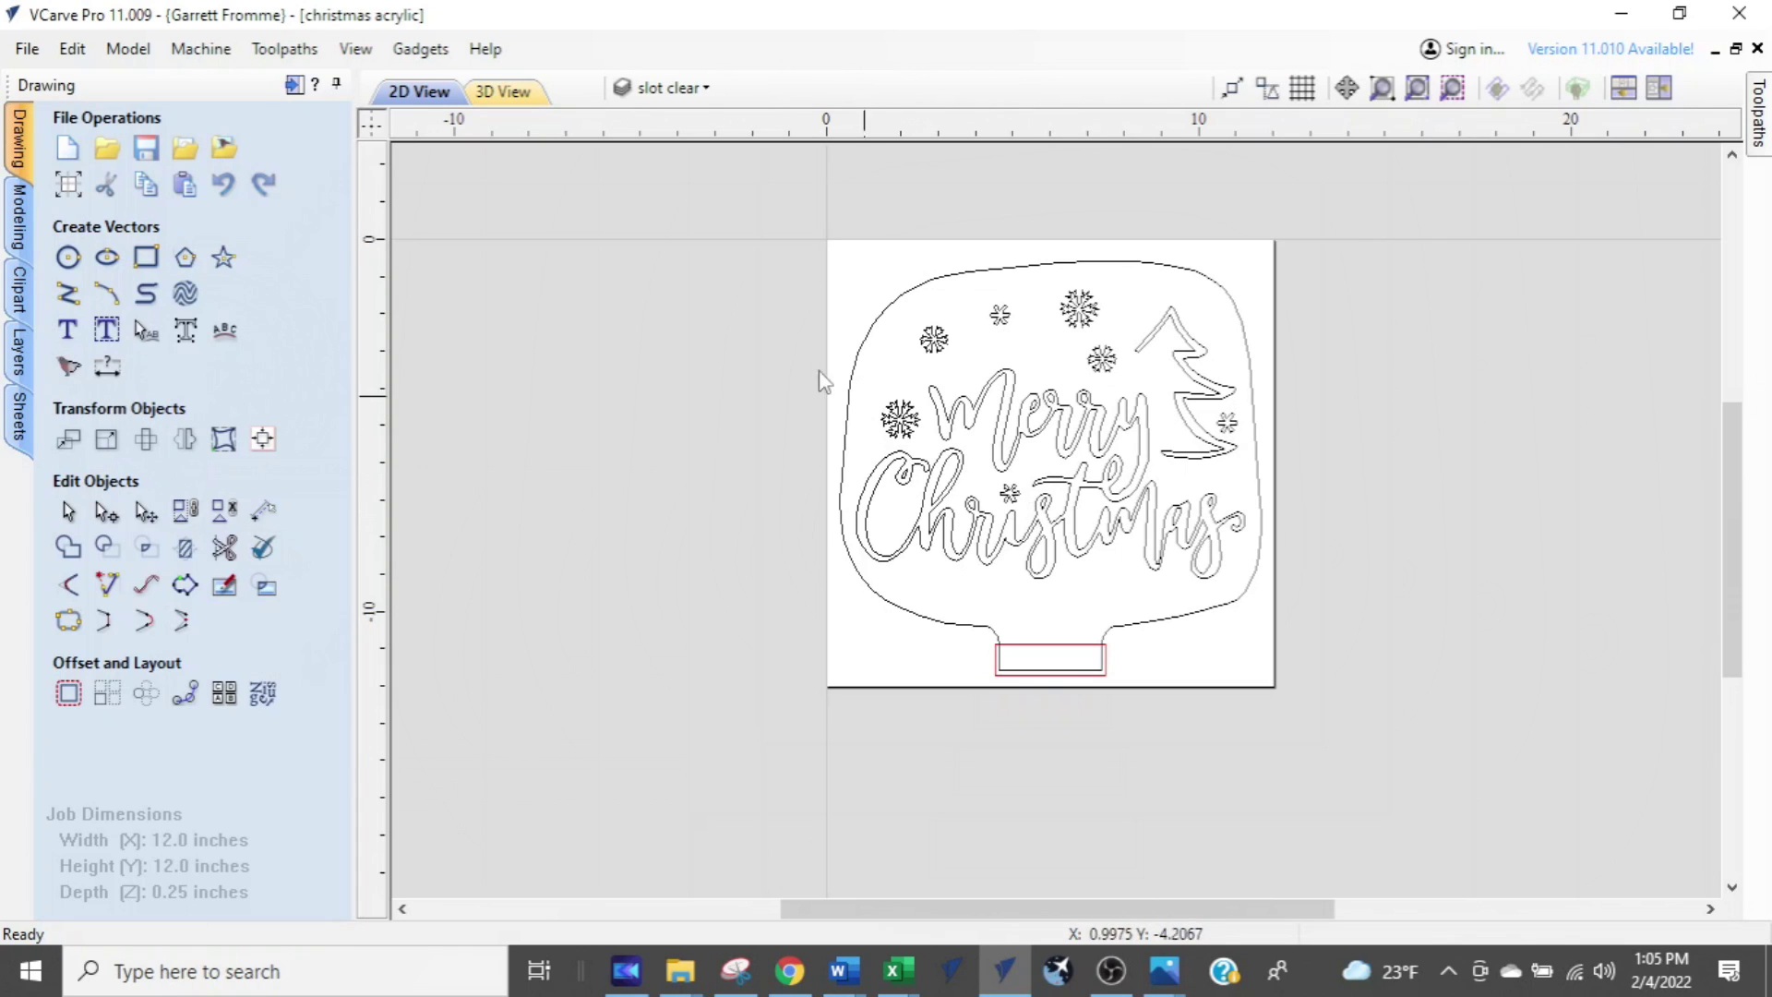
key(ctrl)
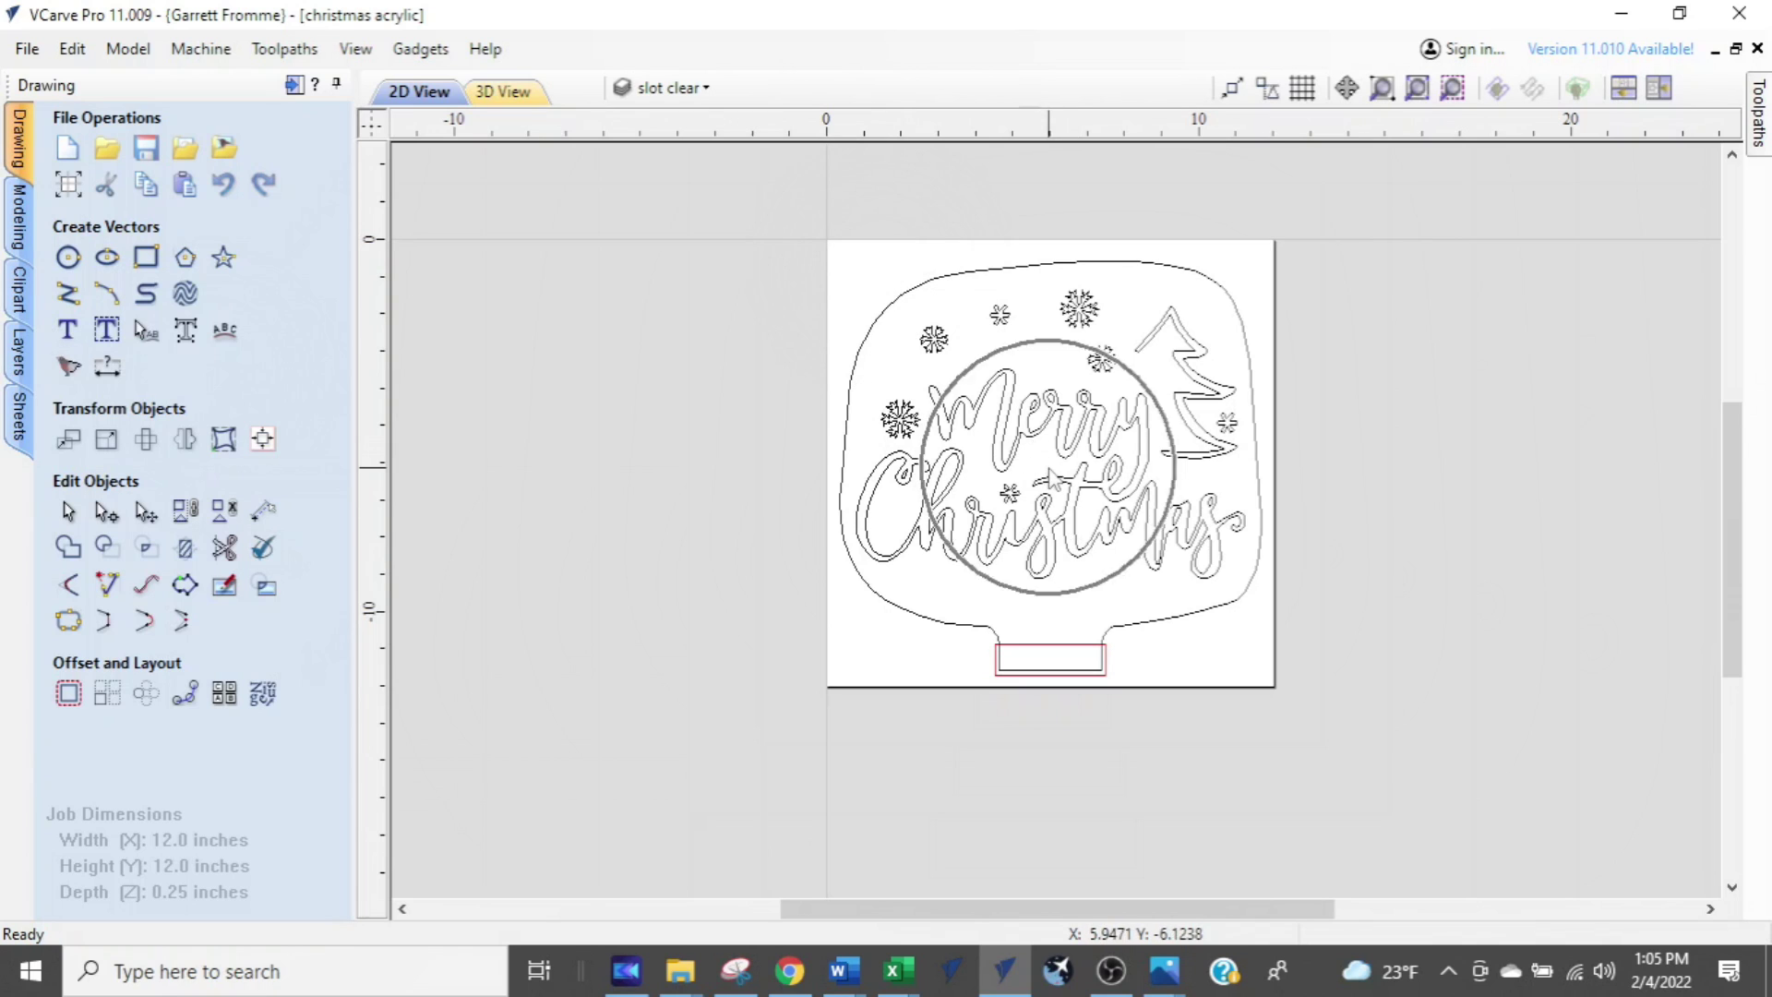
key(ctrl)
key(ctrl)
key(ctrl)
key(ctrl)
key(ctrl)
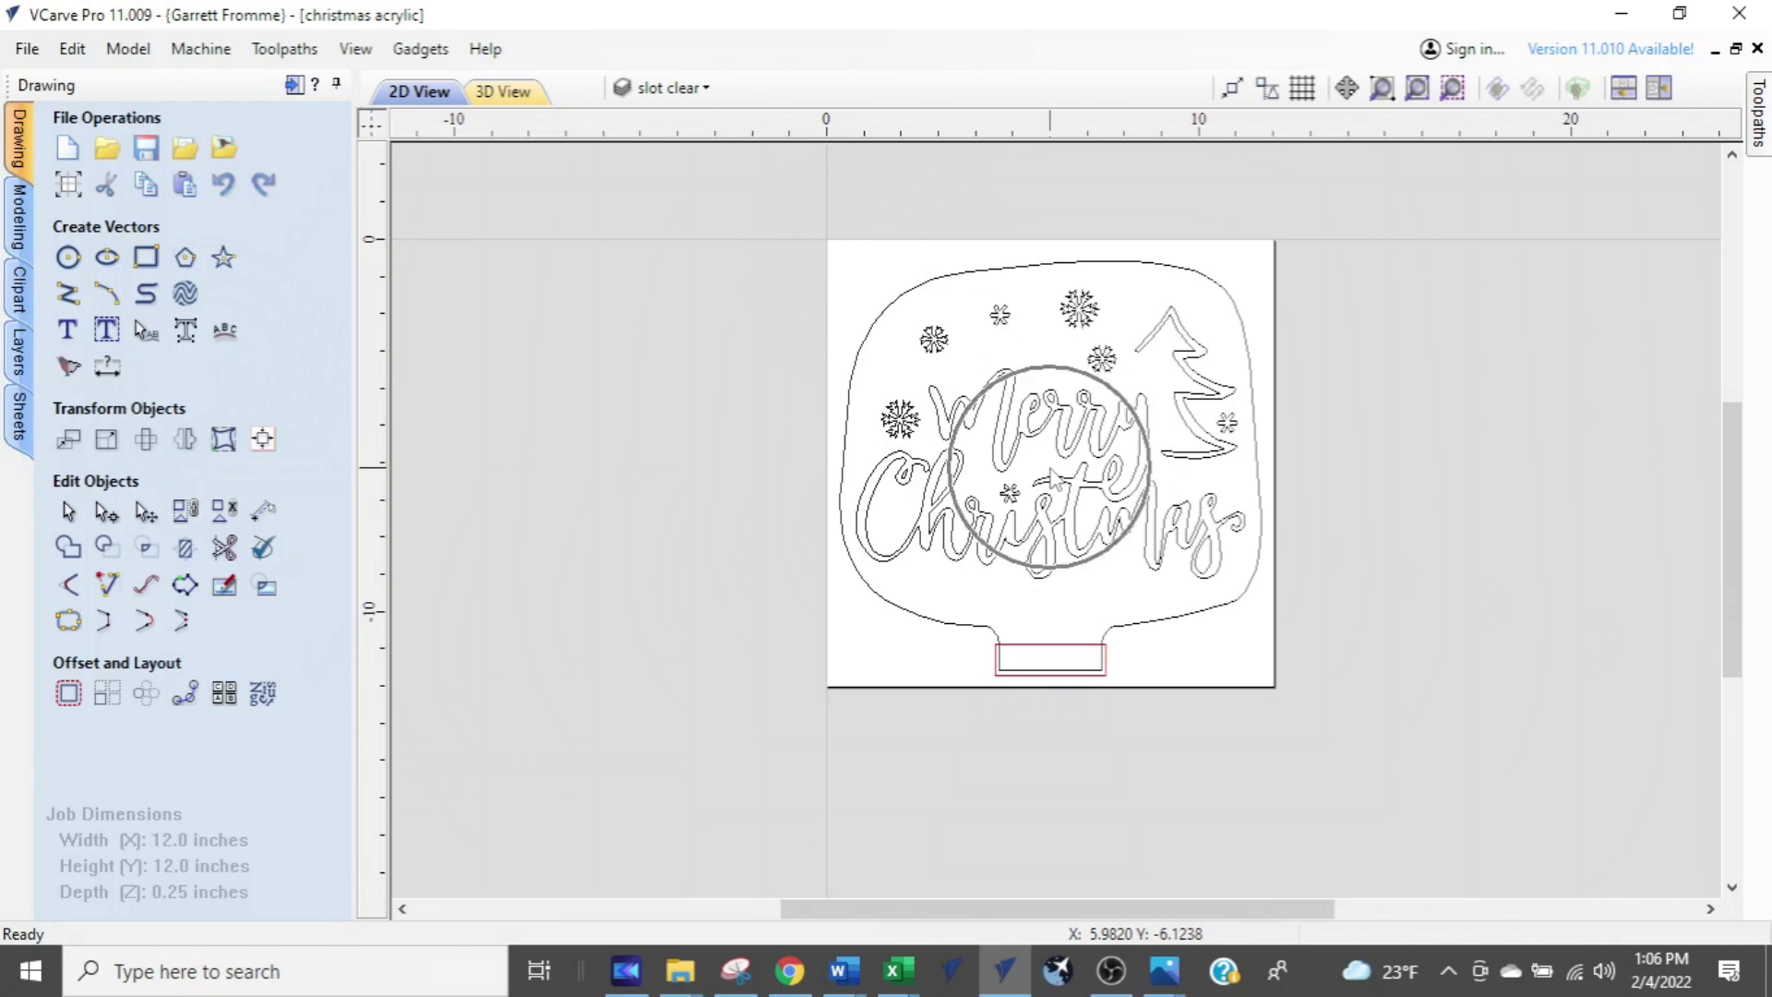
- Examine the area around the crossbar of the t in Christmas and the small snowflake above the M of Merry
scroll(1054, 475, up, 4)
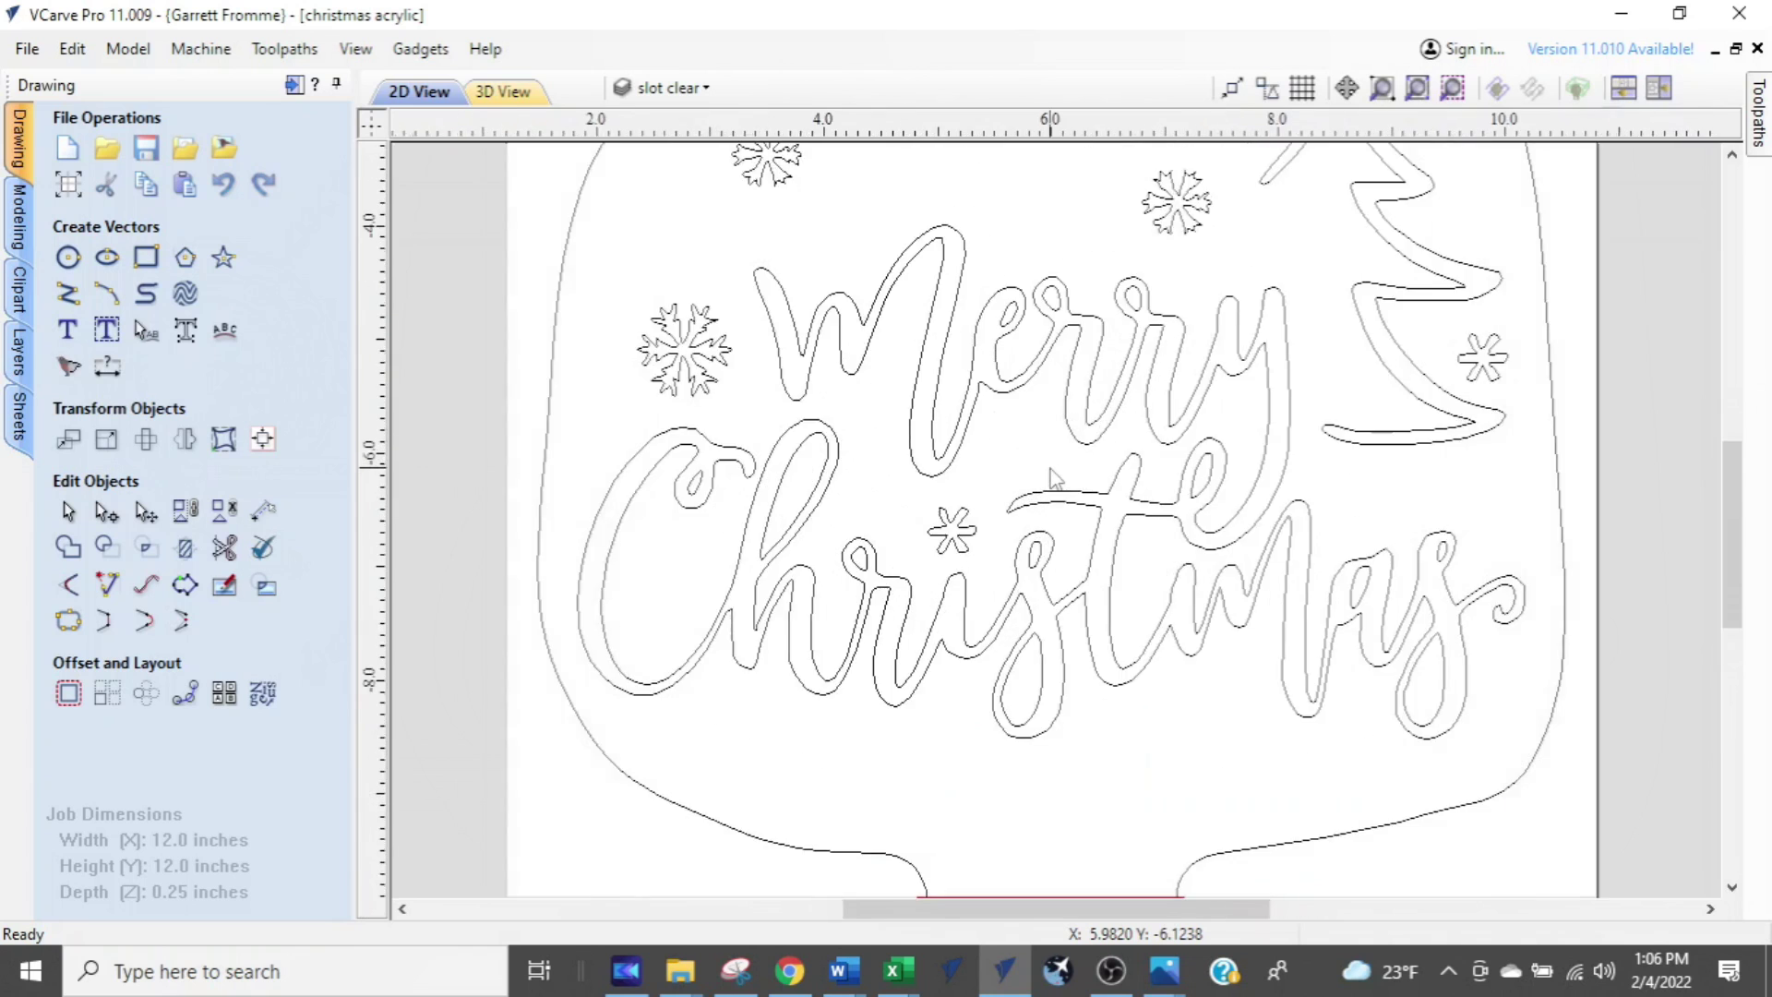
scroll(1054, 475, down, 4)
scroll(1054, 476, up, 5)
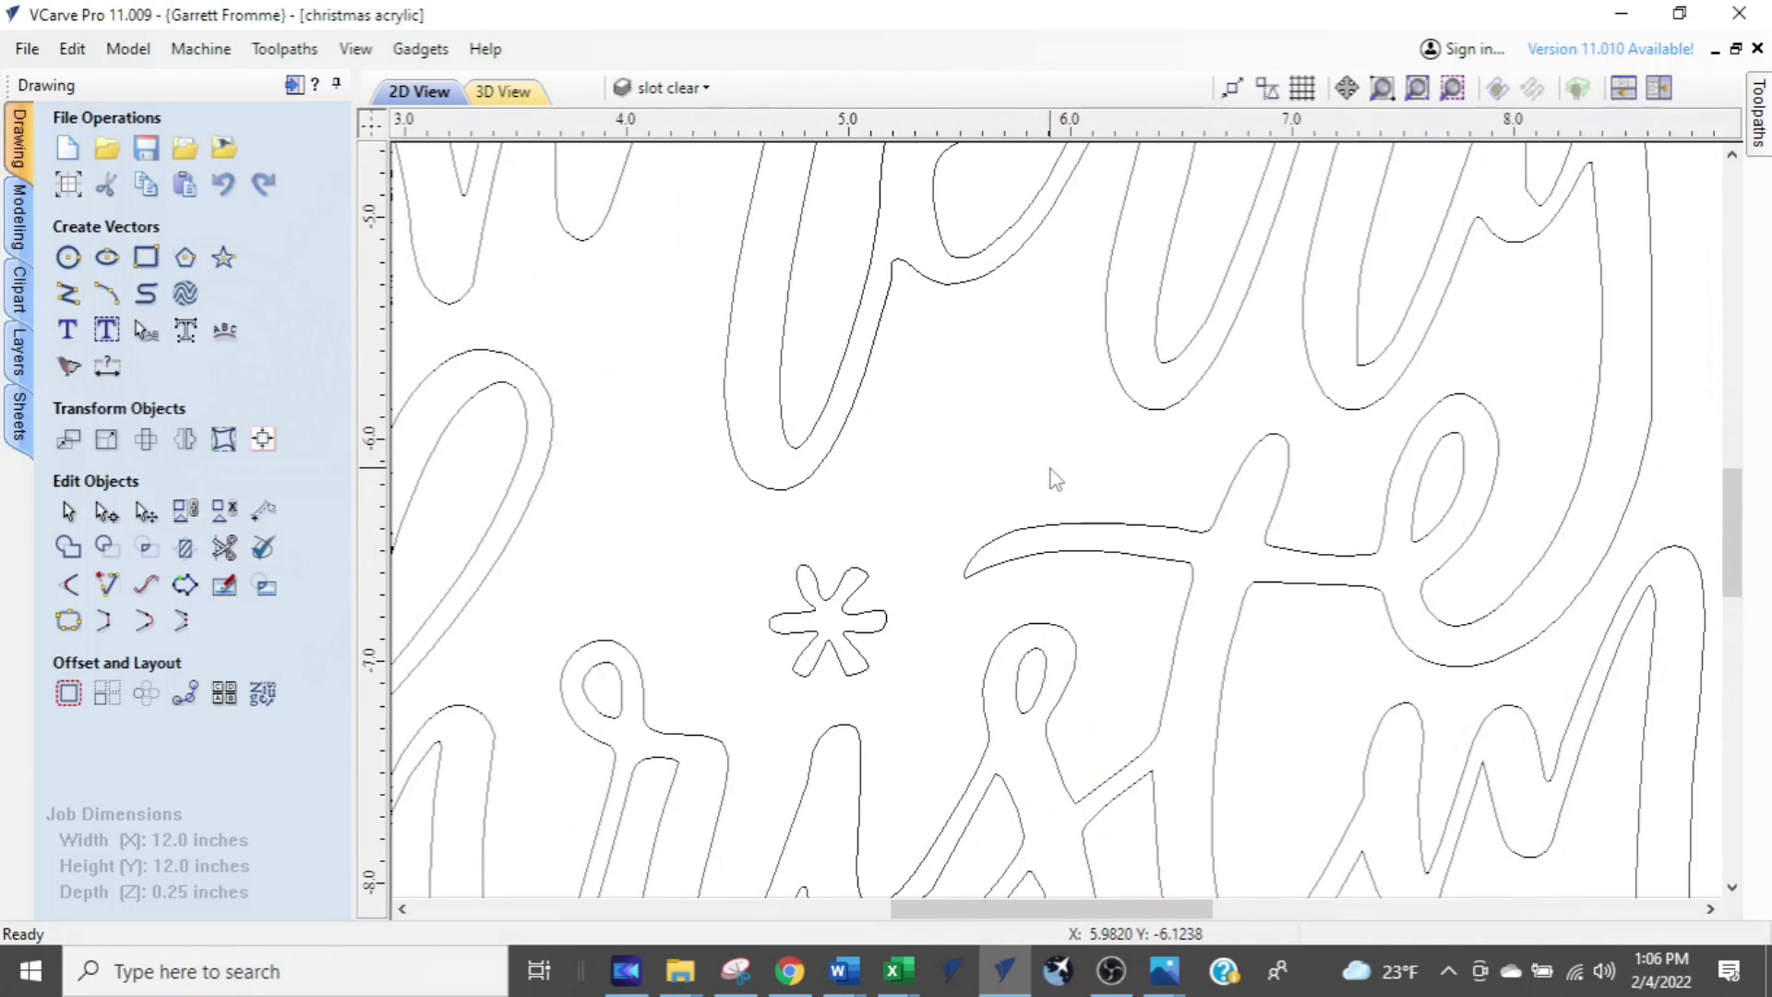
scroll(1050, 474, down, 4)
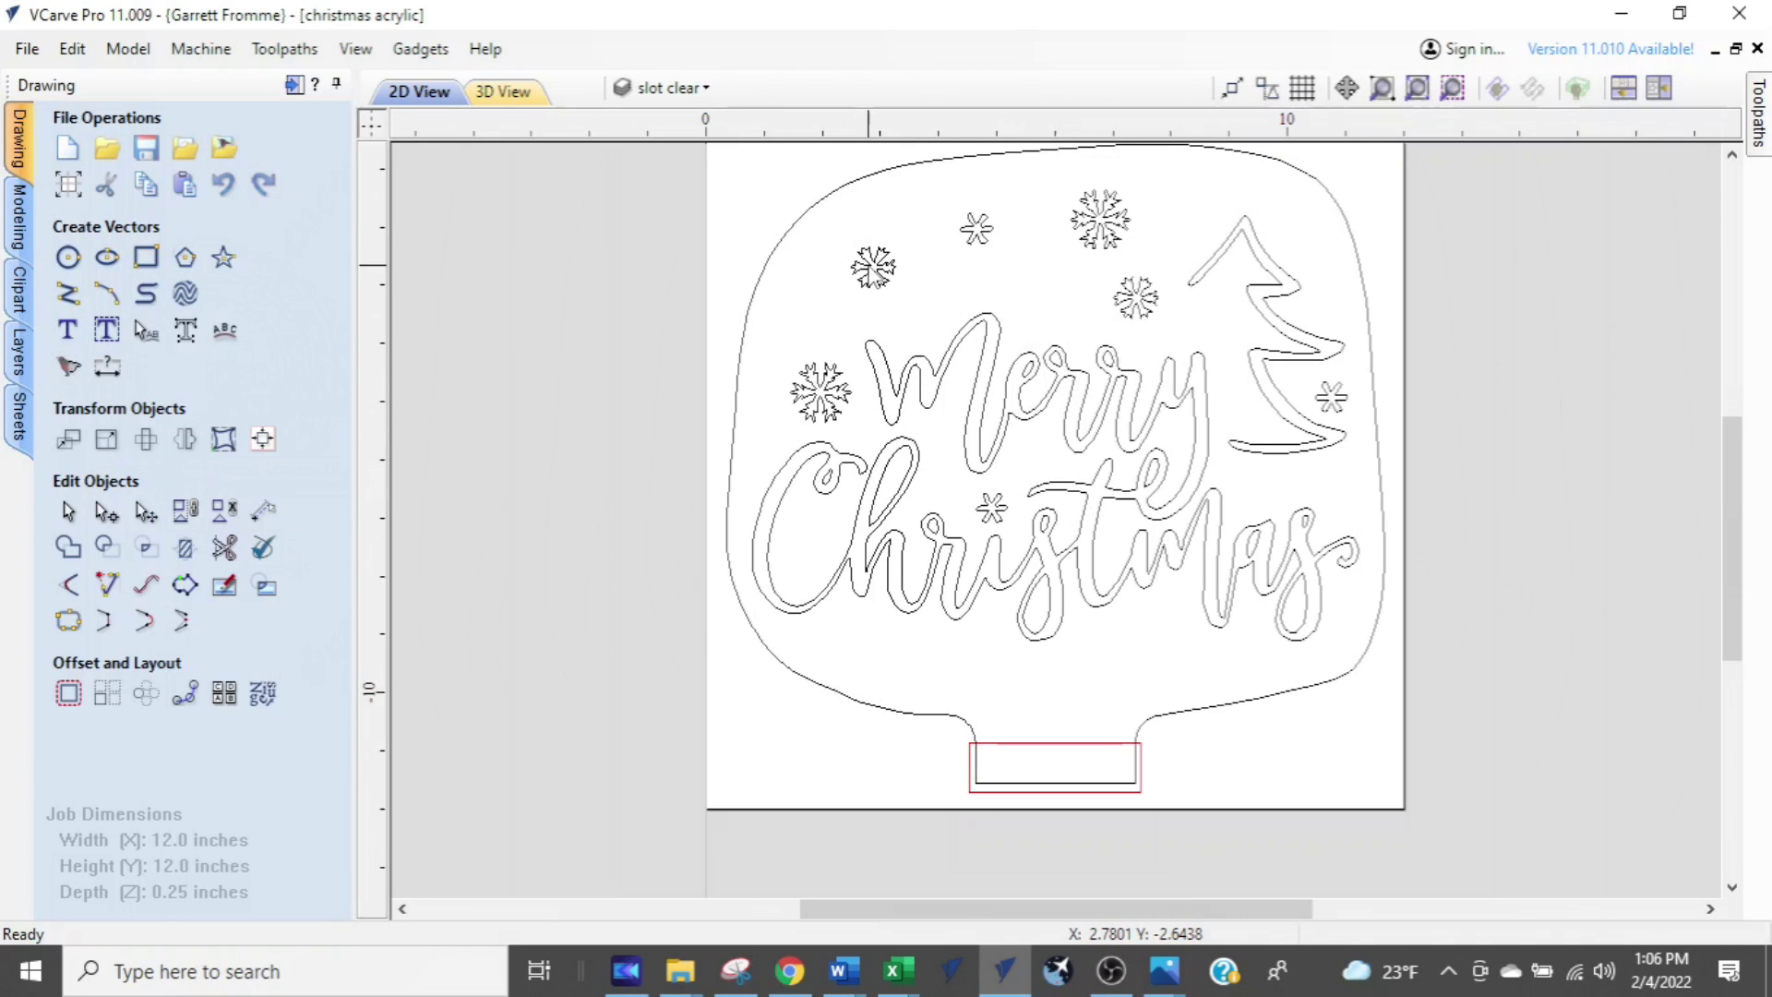
scroll(872, 275, up, 10)
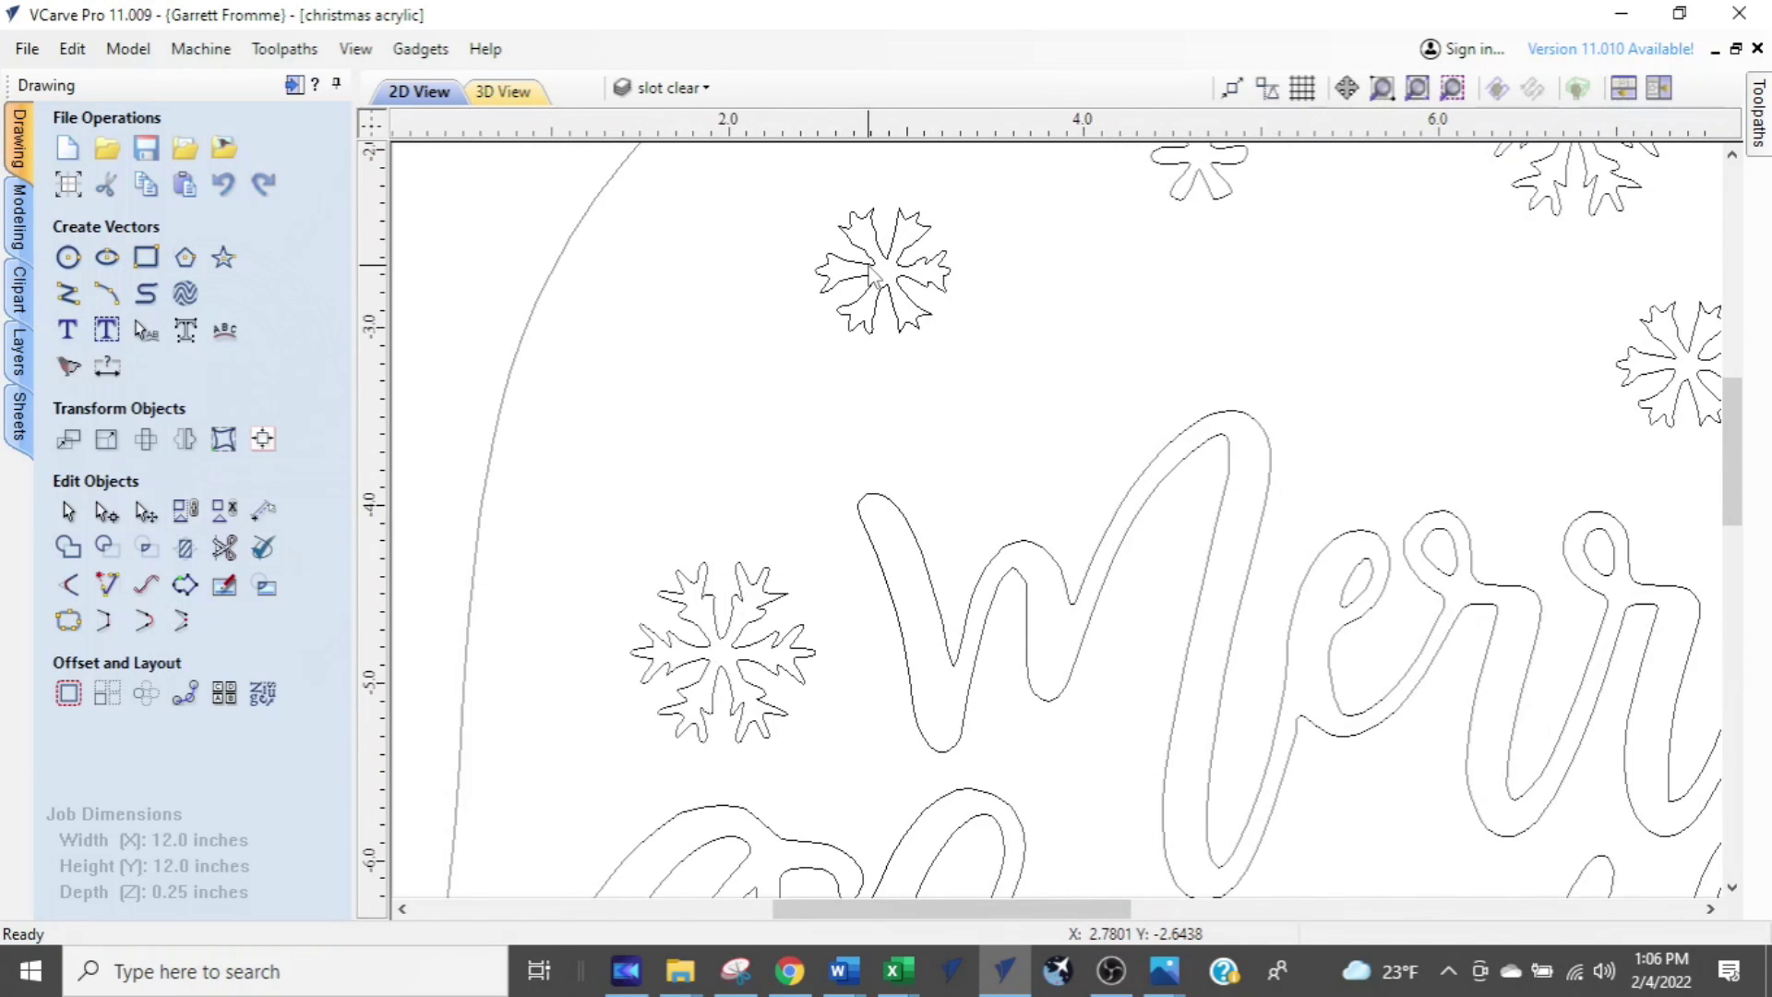
scroll(872, 274, down, 8)
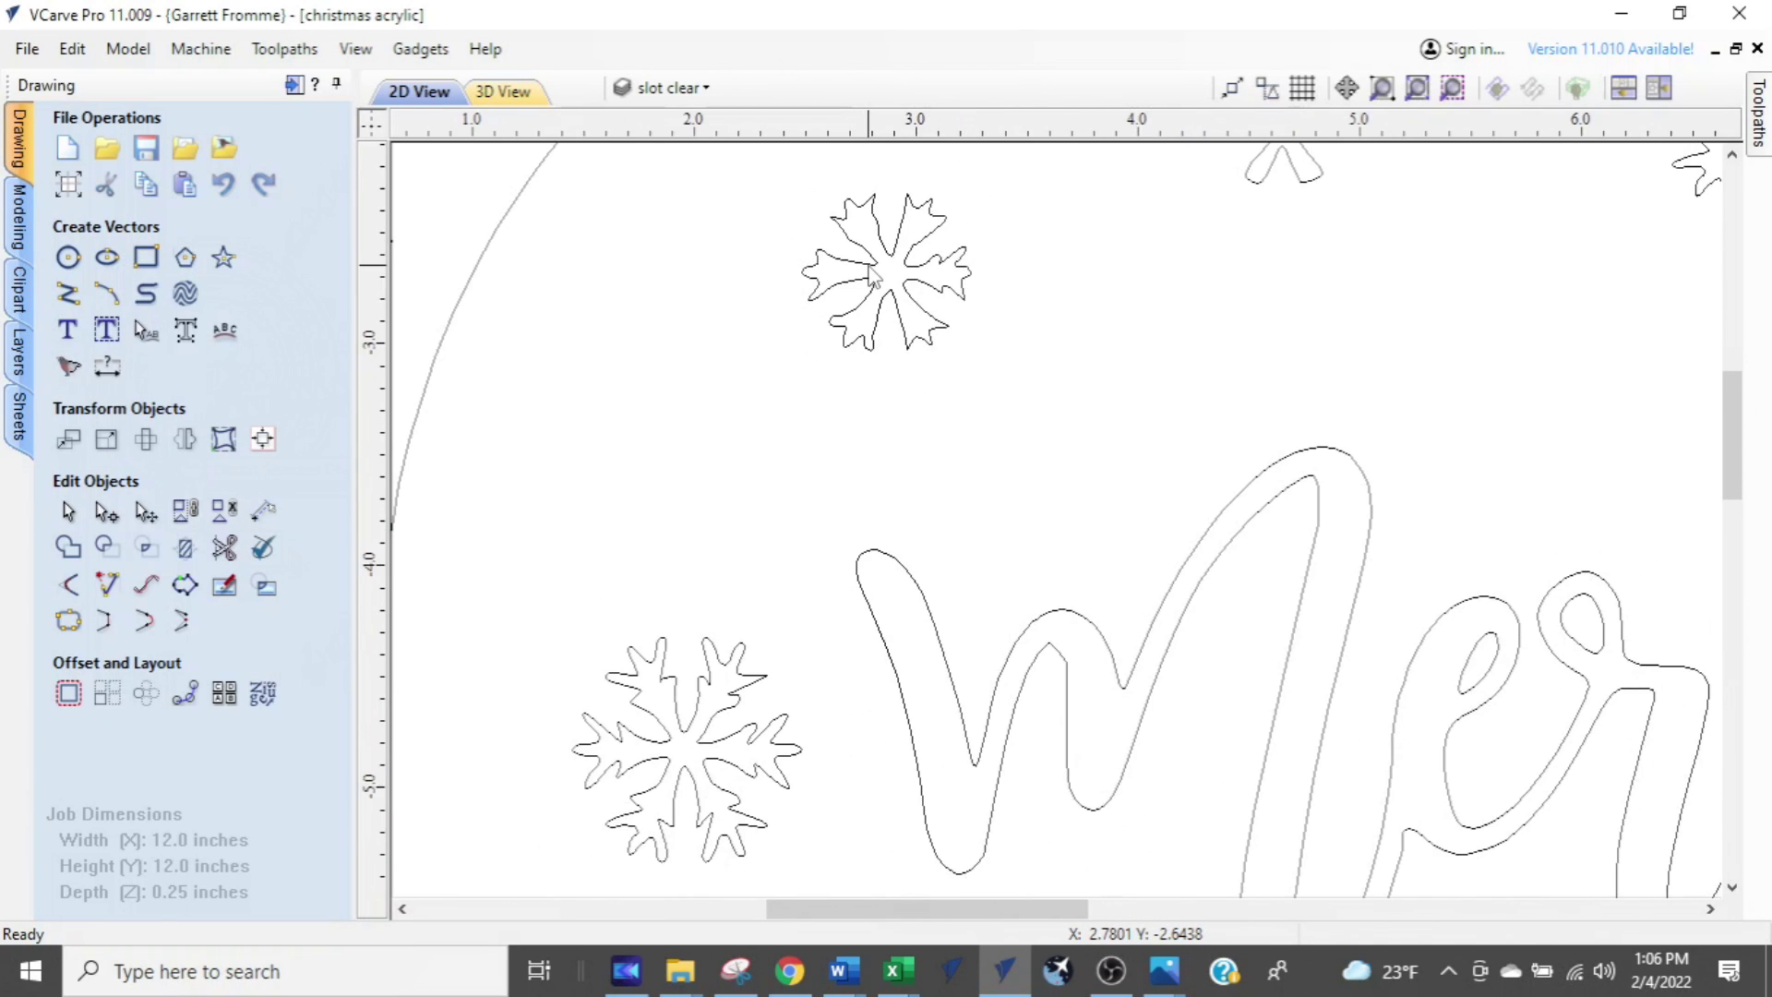
scroll(872, 274, up, 8)
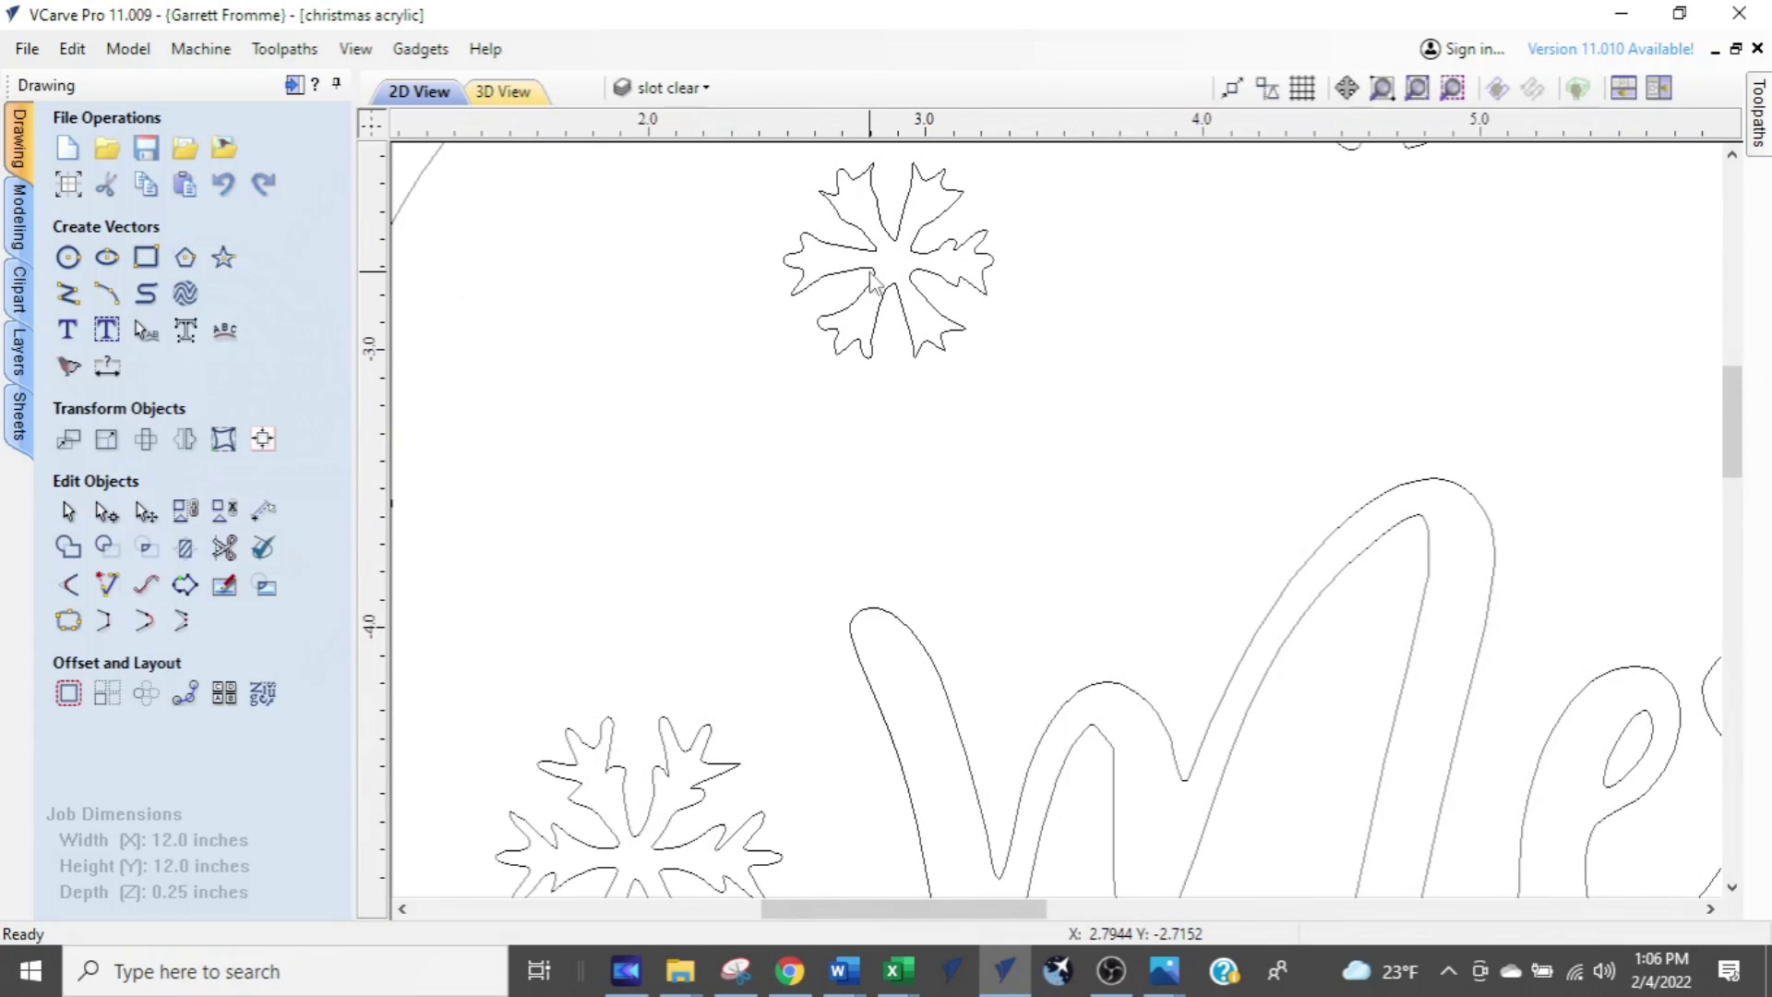
scroll(891, 267, down, 8)
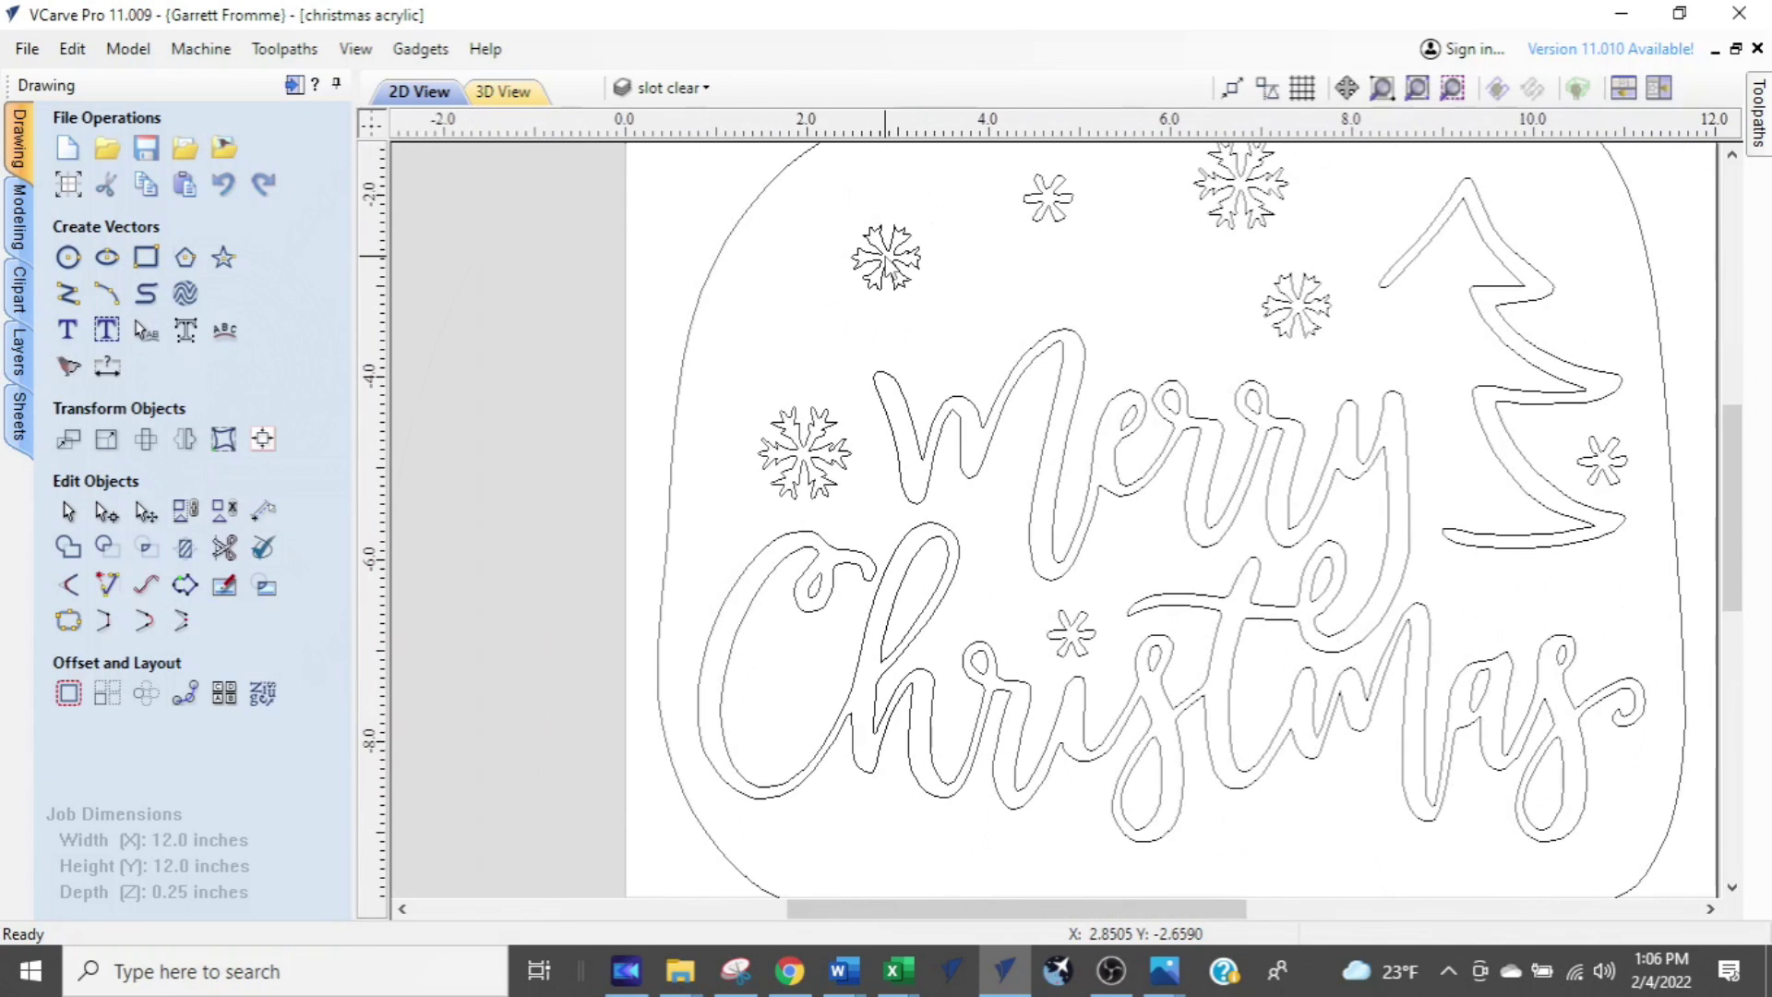
- Inspect the top of the t in Christmas up close and in relation to the surrounding lettering
scroll(1218, 583, up, 5)
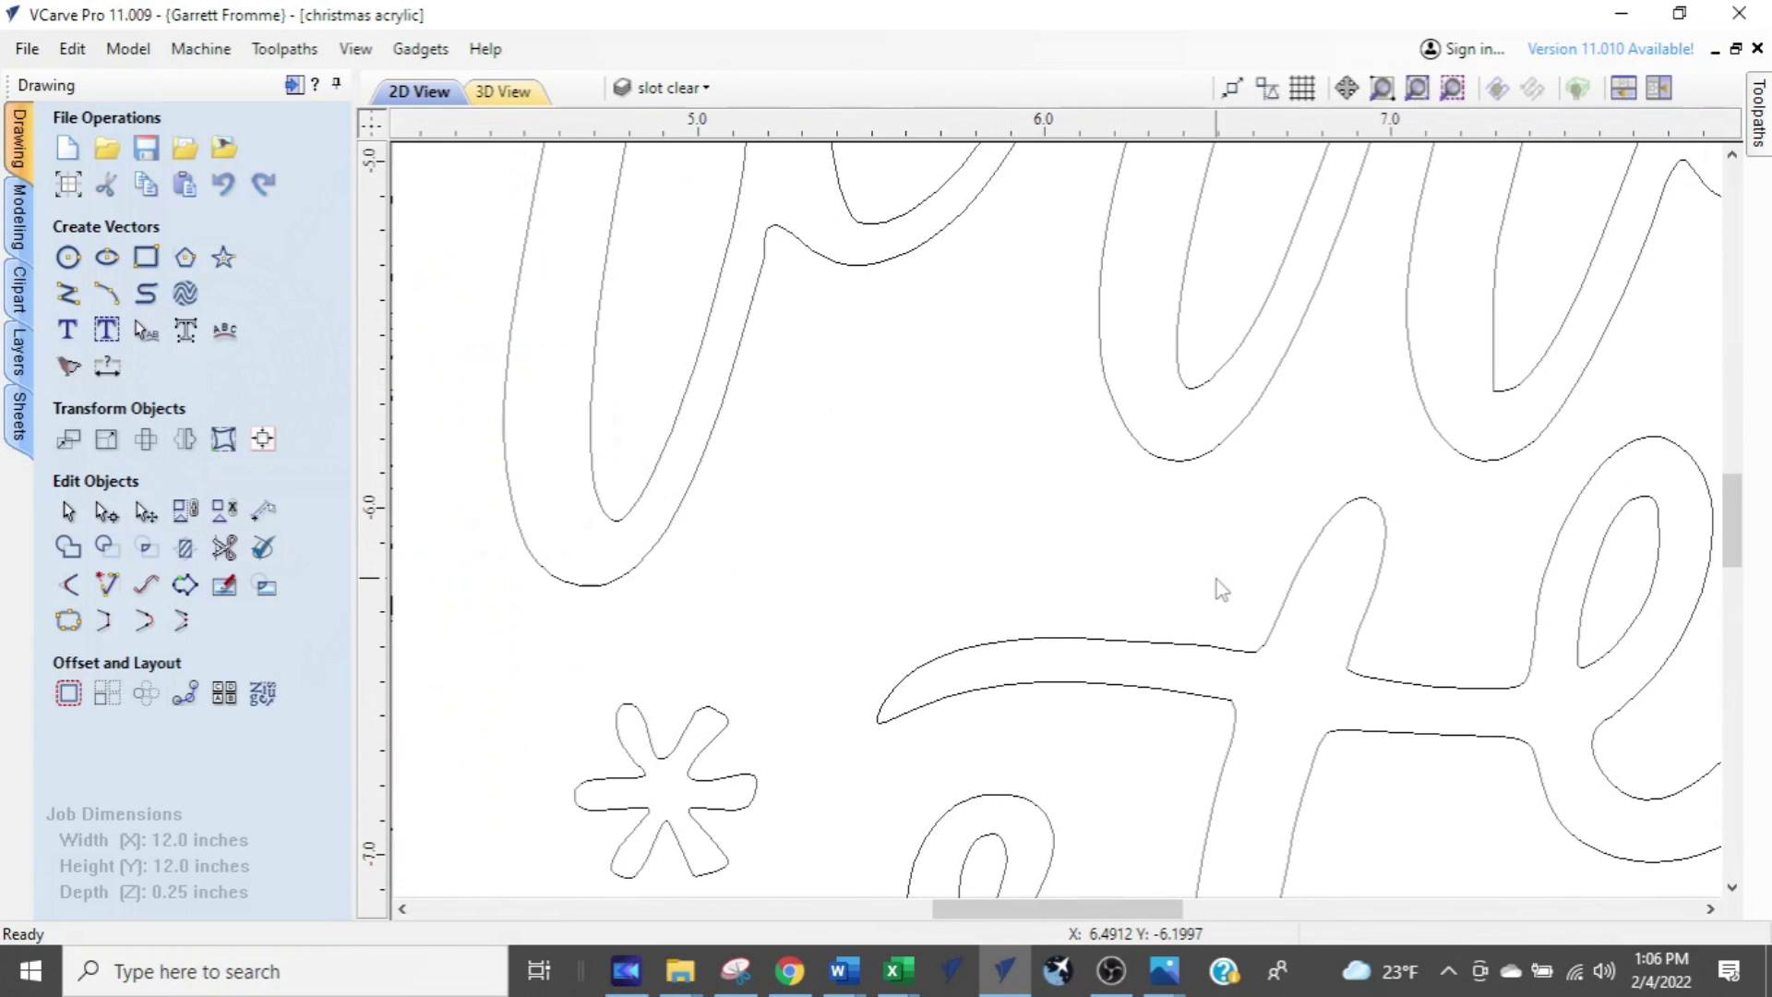
scroll(1220, 582, down, 4)
scroll(1223, 581, up, 5)
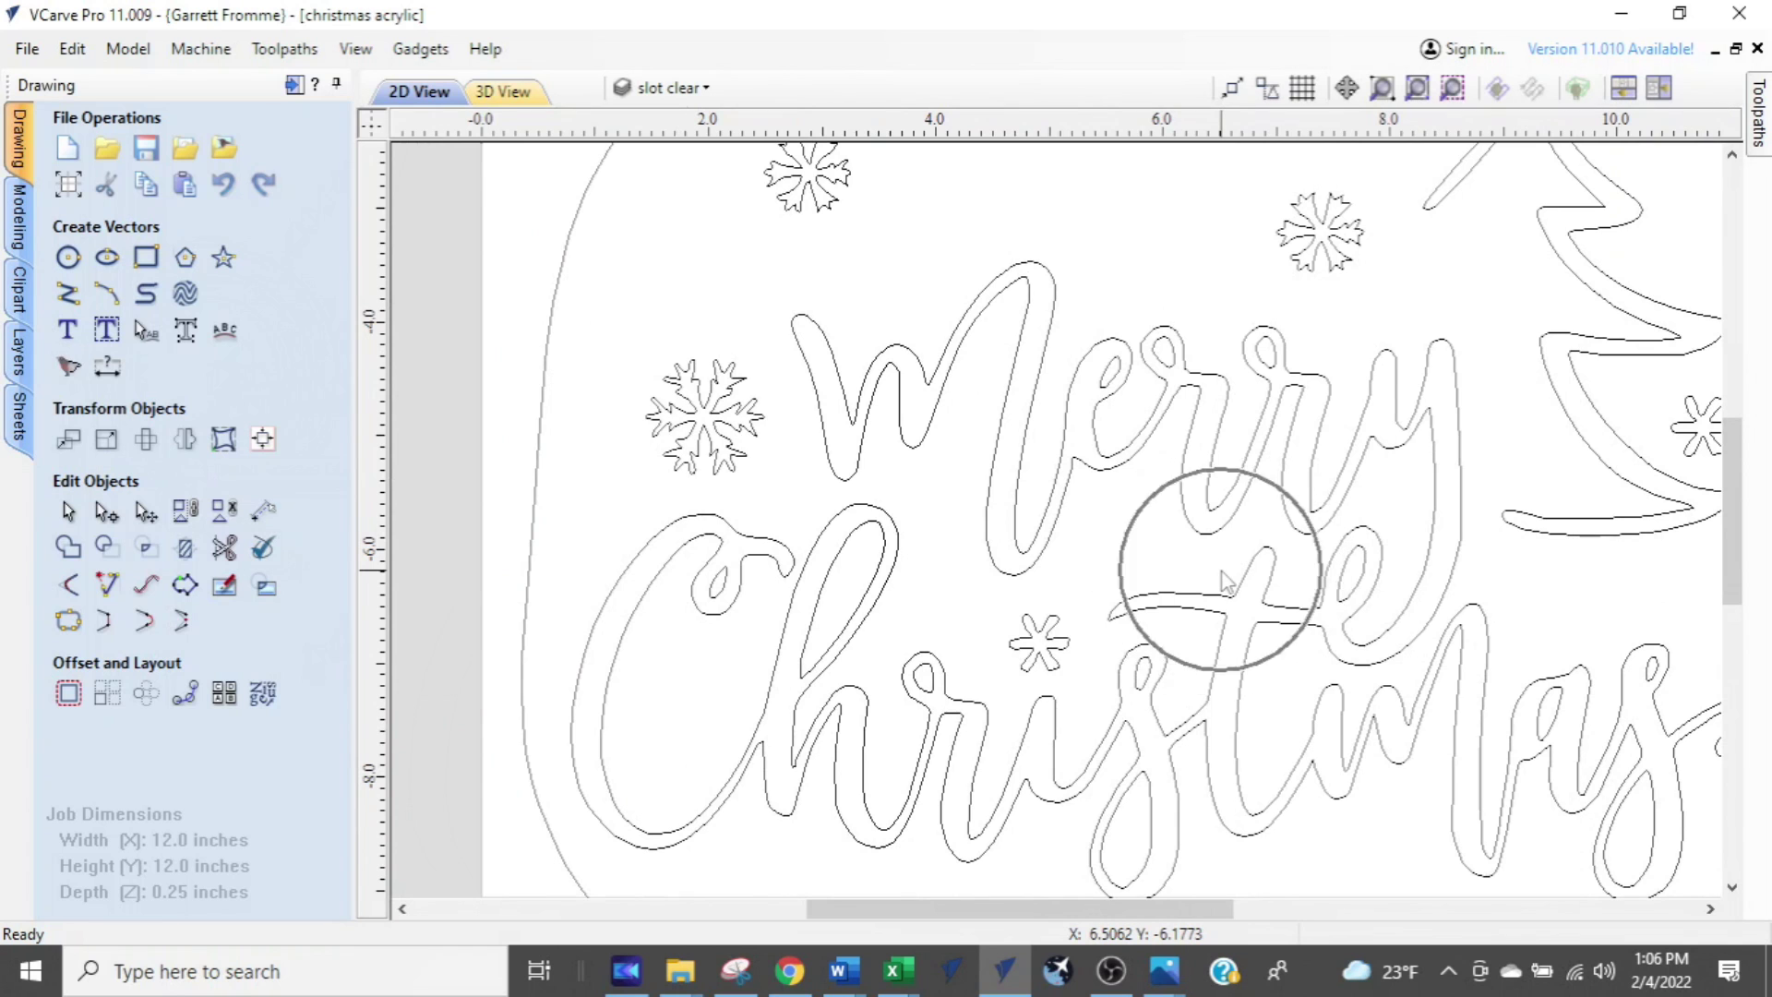
scroll(1225, 580, down, 5)
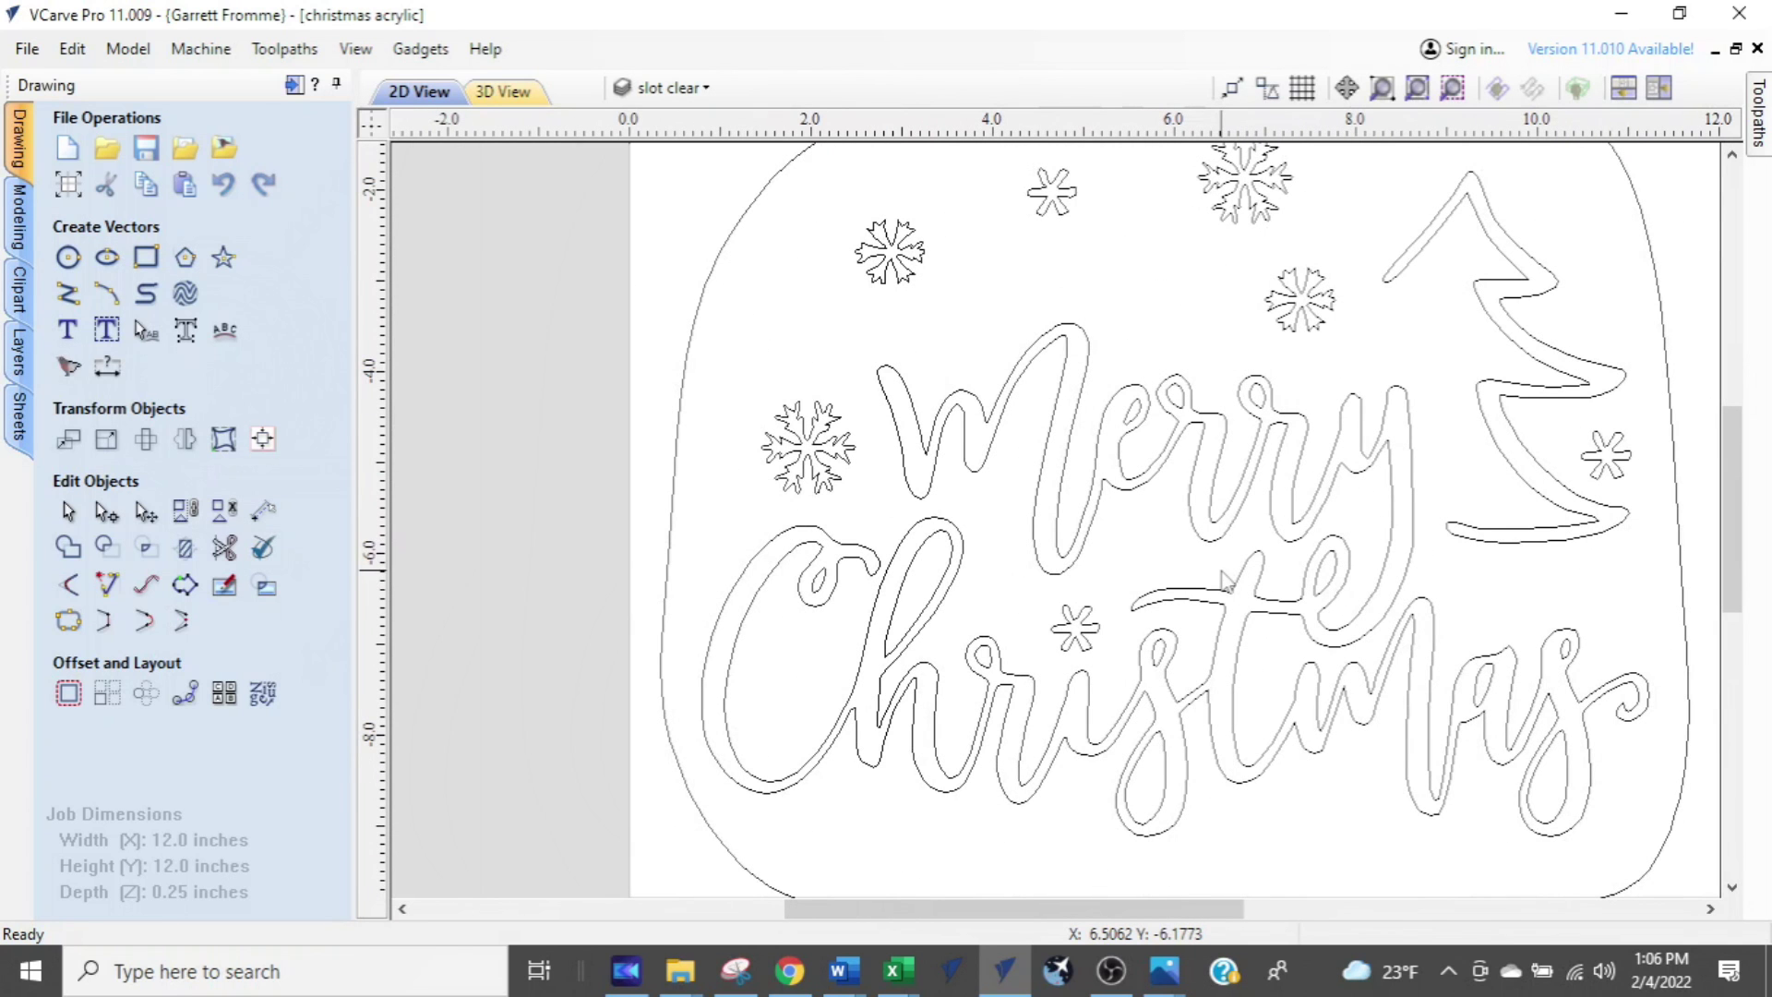
click(1244, 586)
click(1230, 569)
scroll(1230, 568, up, 5)
scroll(1231, 568, down, 5)
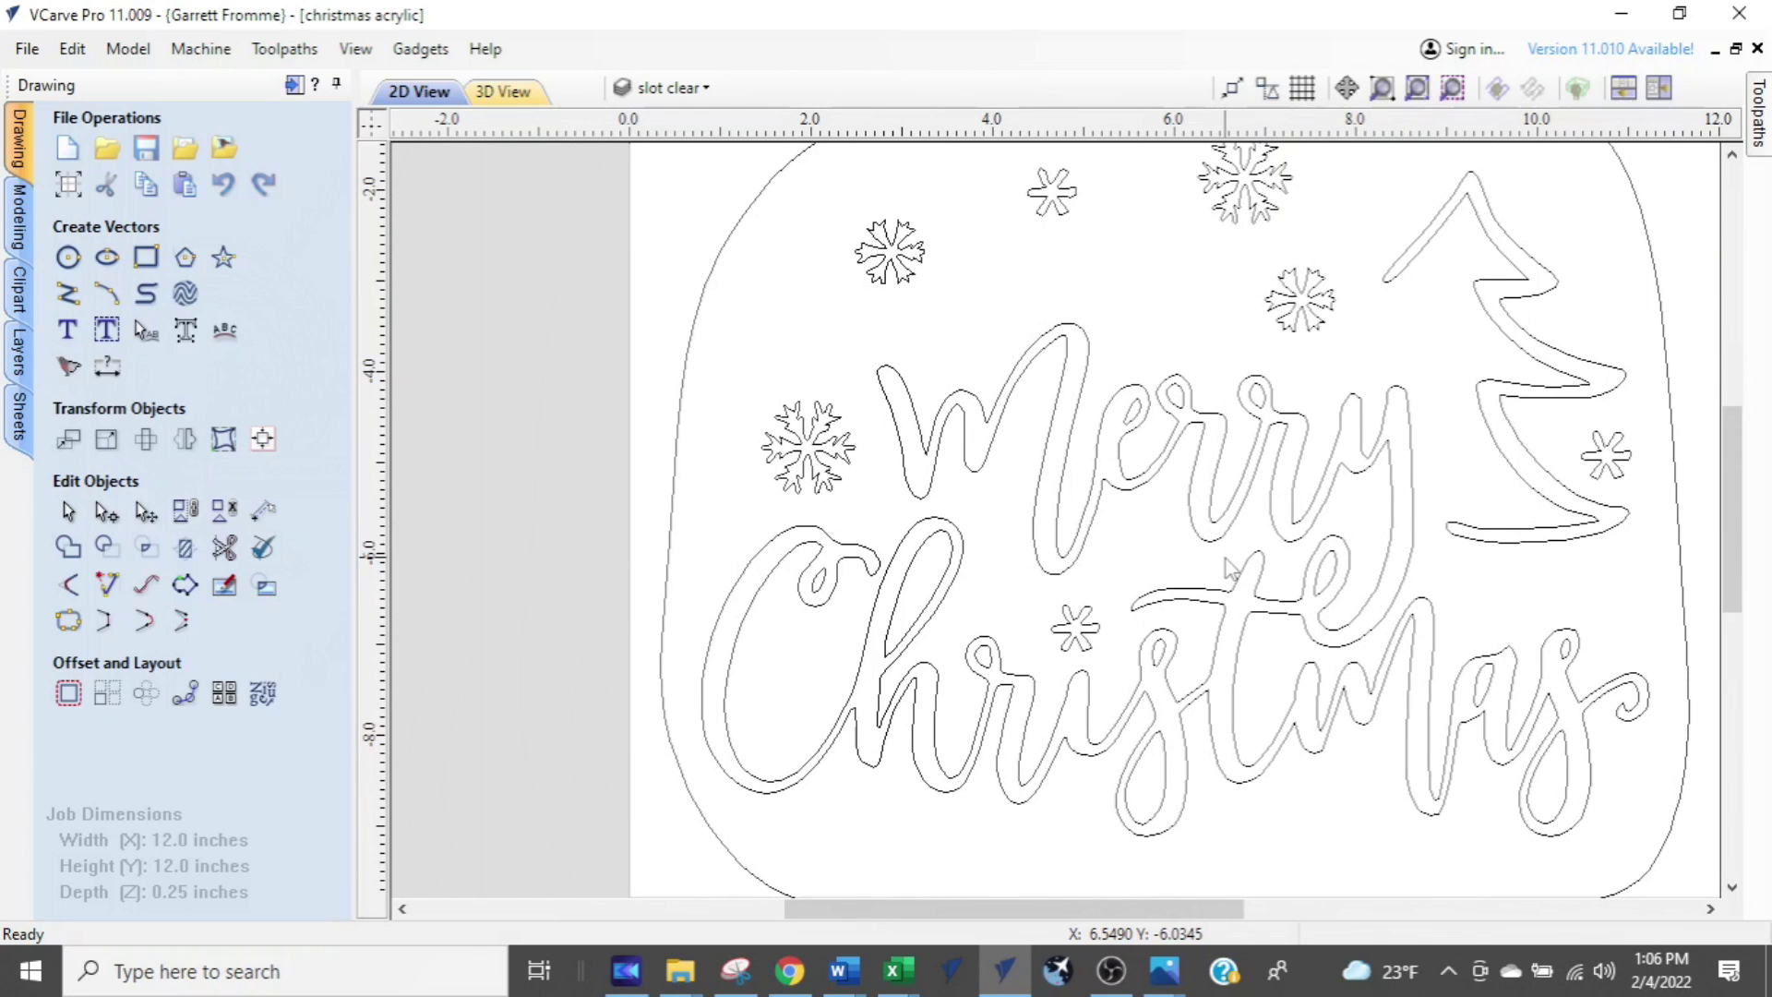
- Examine the peak of the Christmas tree up close and in relation to the nearby snowflakes and the word Merry
click(1474, 193)
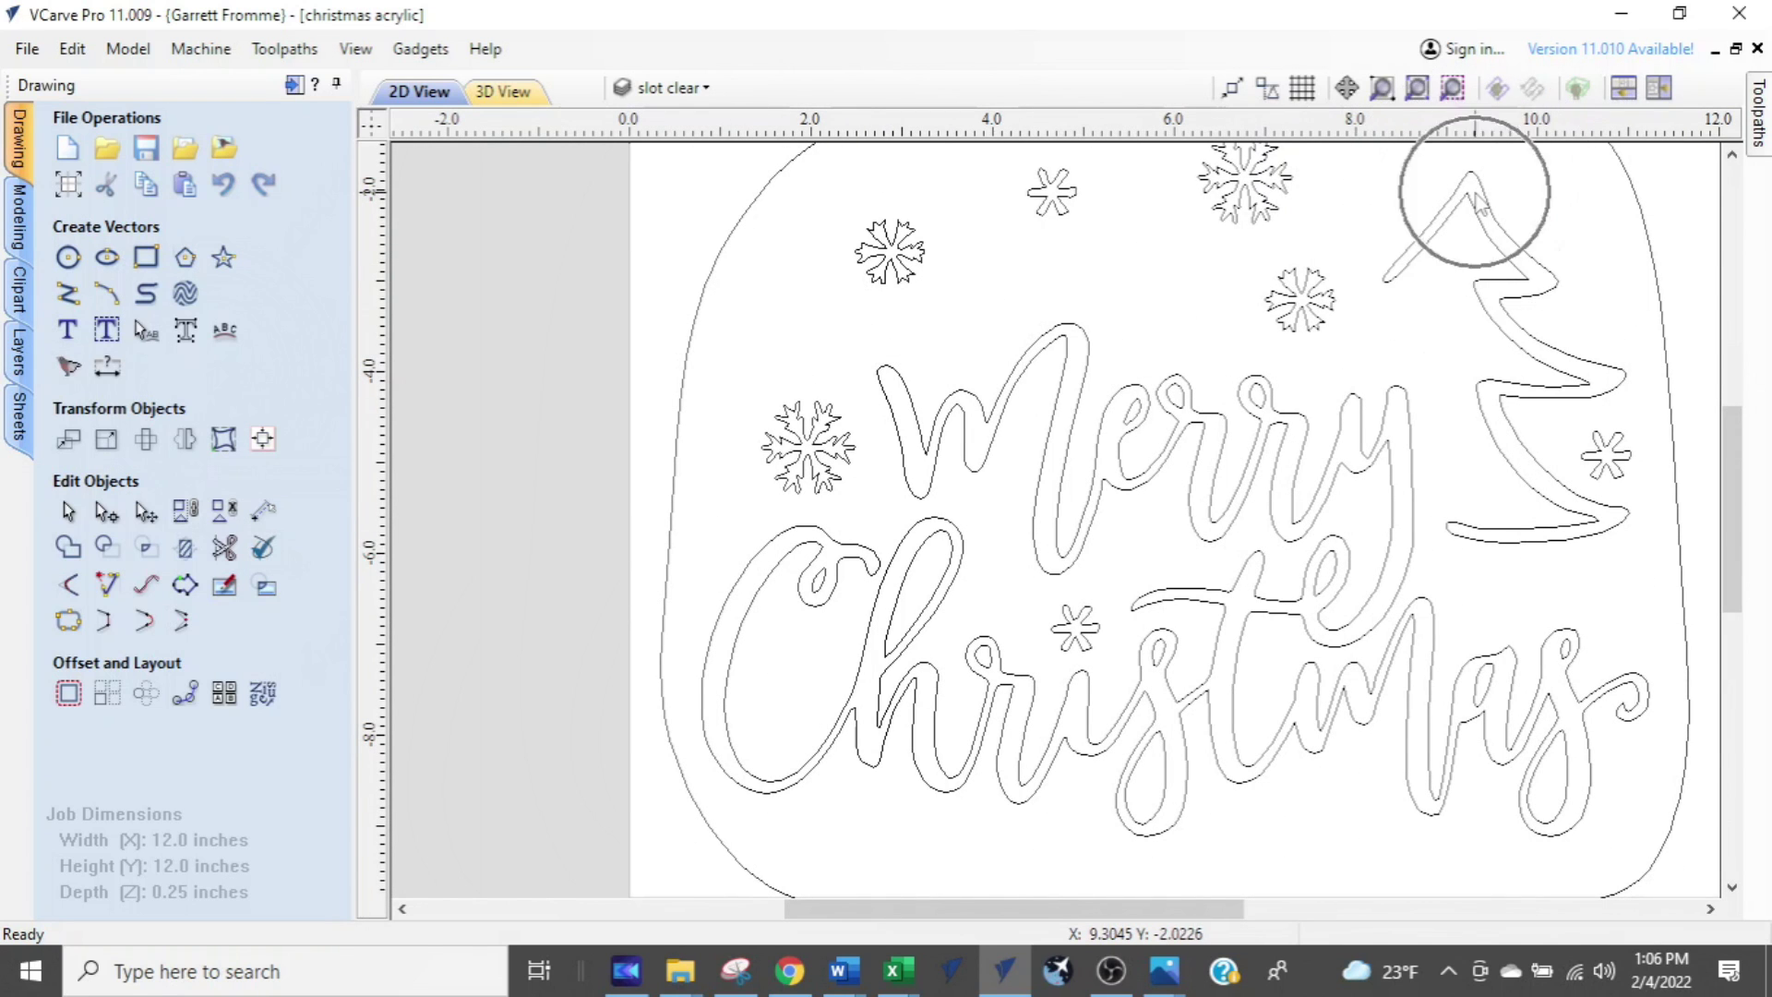
click(1485, 164)
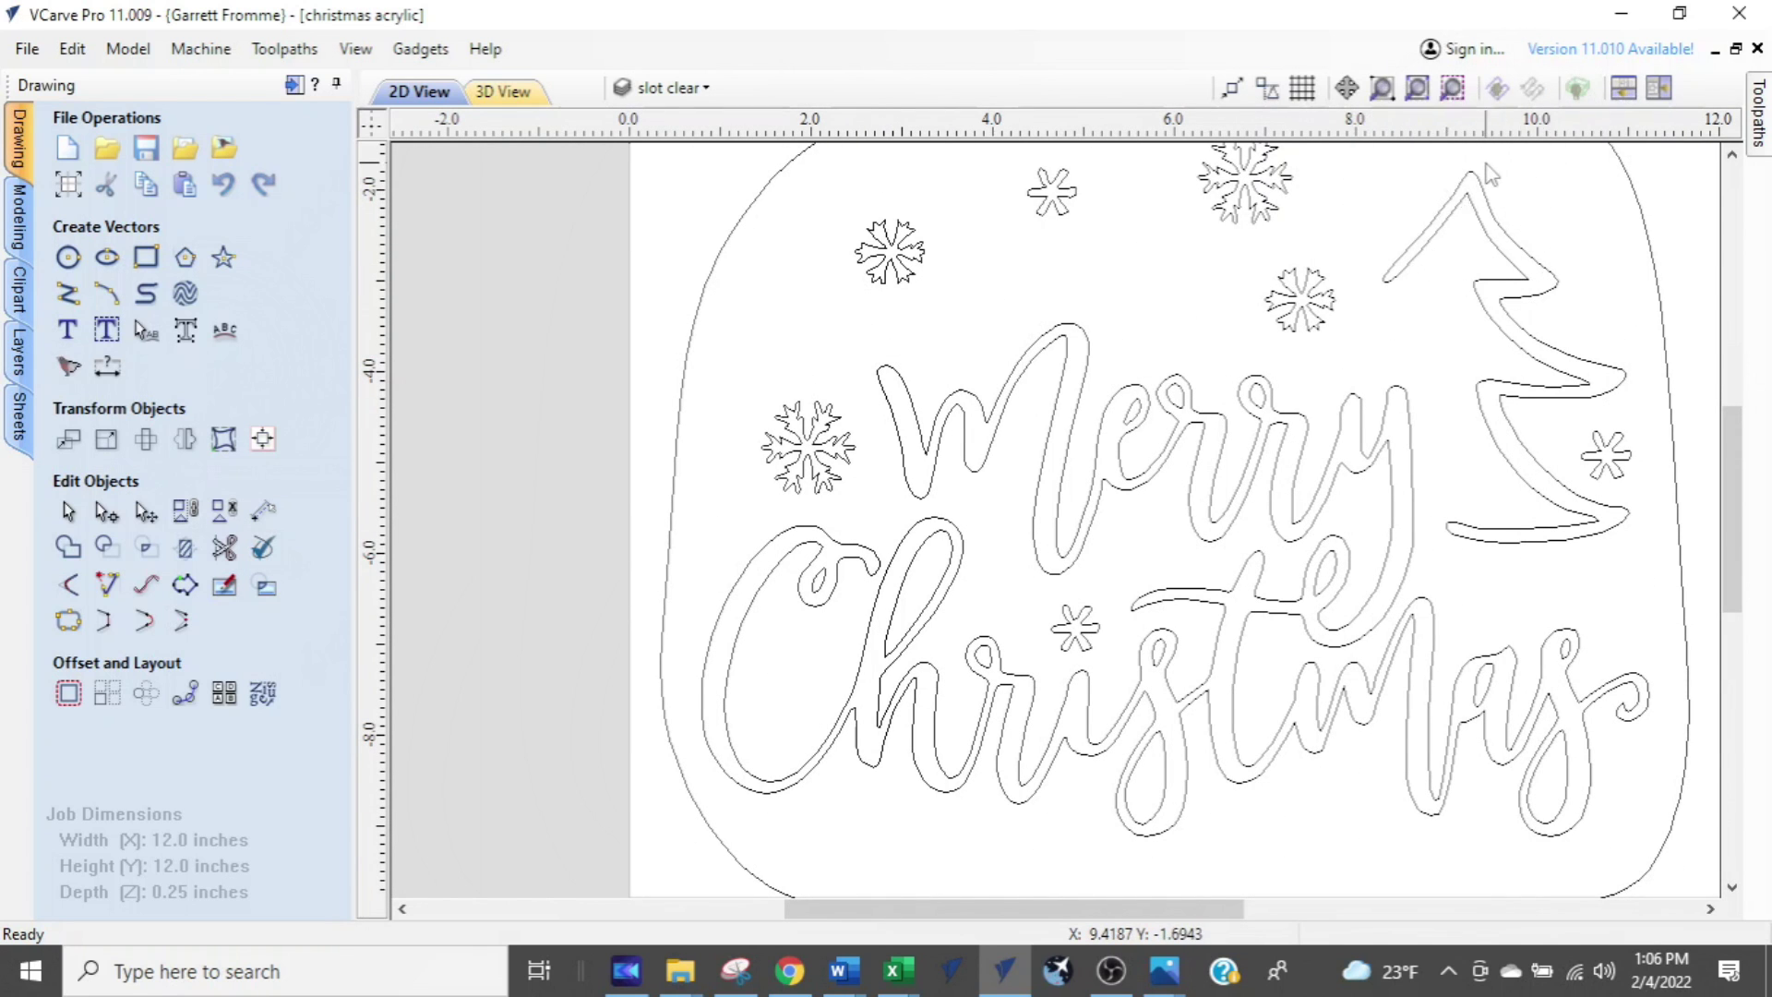
click(1479, 166)
scroll(1477, 166, up, 10)
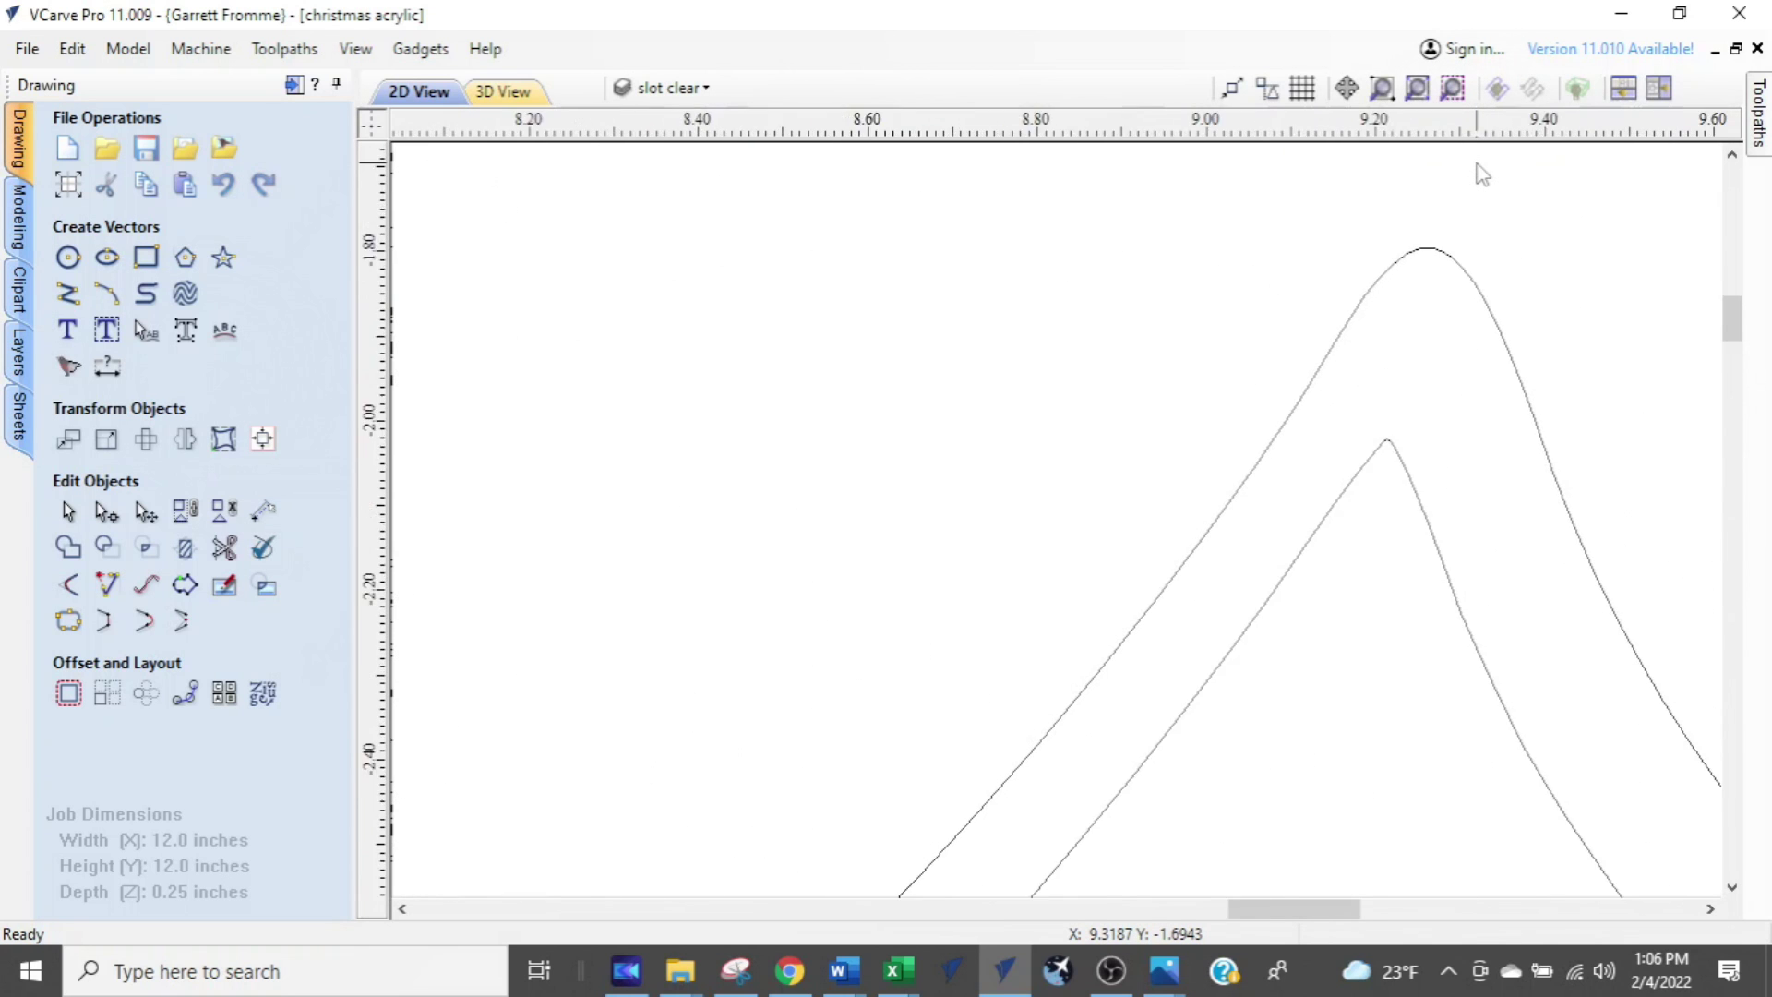
scroll(1476, 172, up, 1)
scroll(1473, 180, up, 3)
scroll(1474, 190, down, 8)
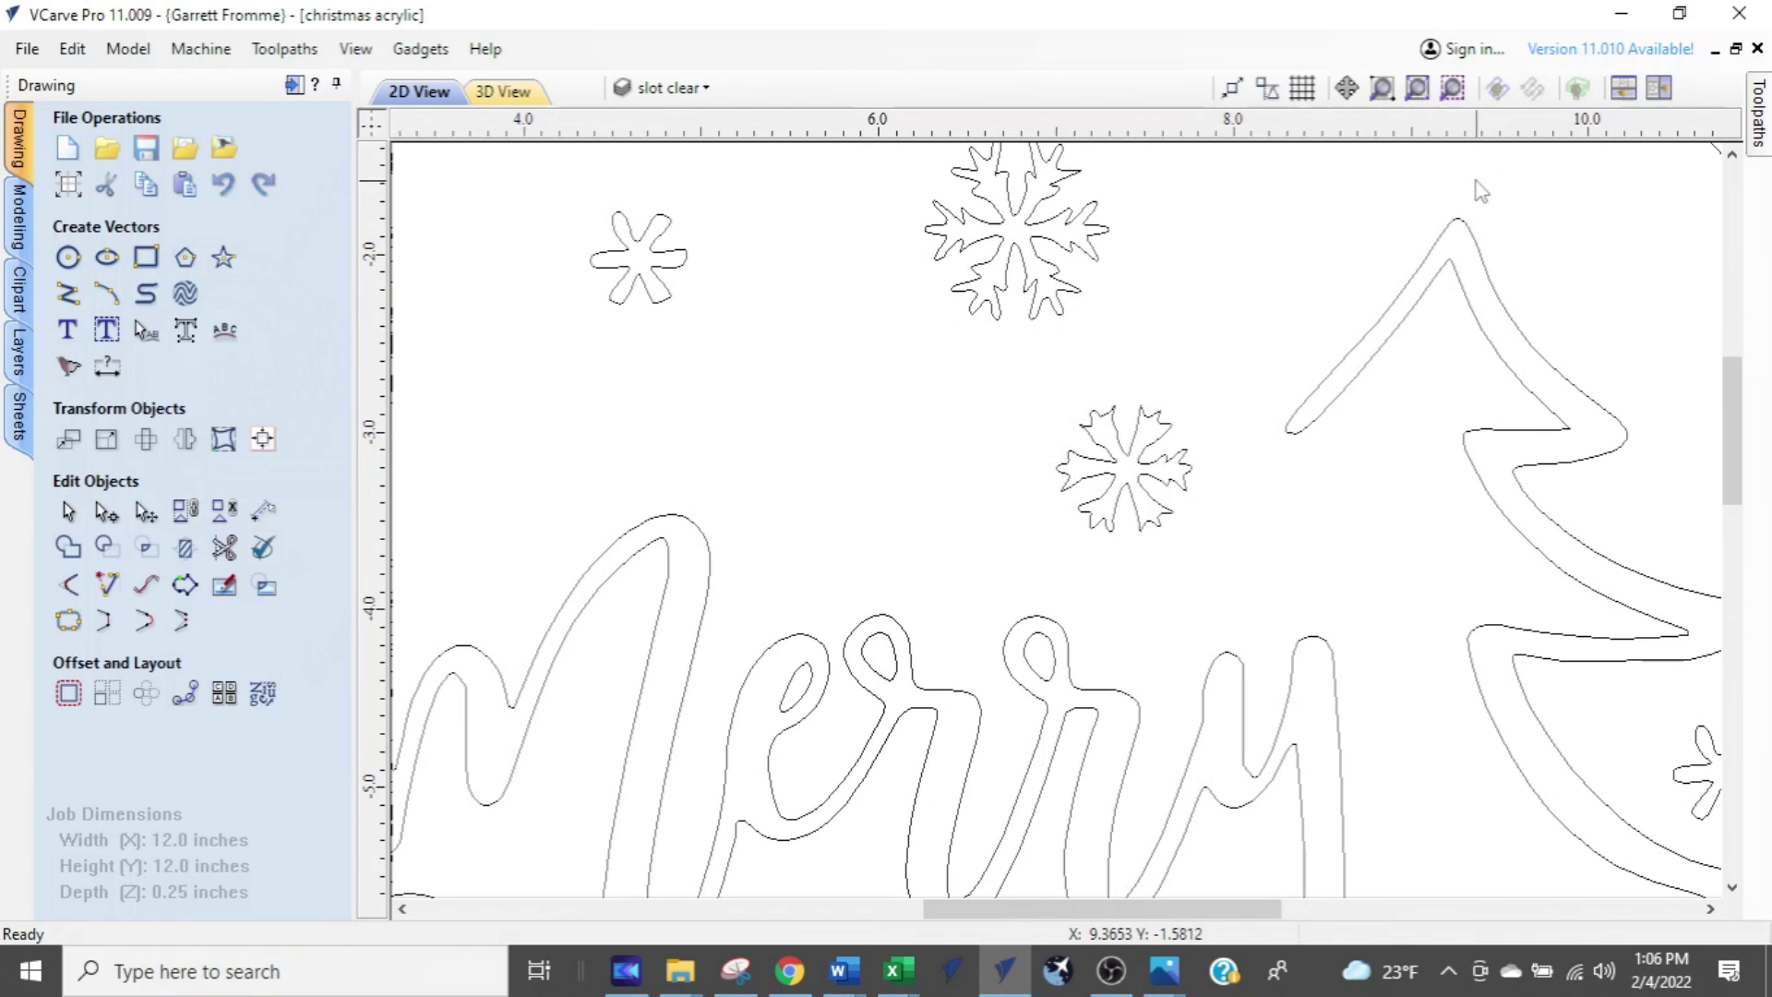
- Inspect the rounded outer tip of the tree and the upper branch that slopes down from it
key(ctrl)
scroll(1467, 205, up, 5)
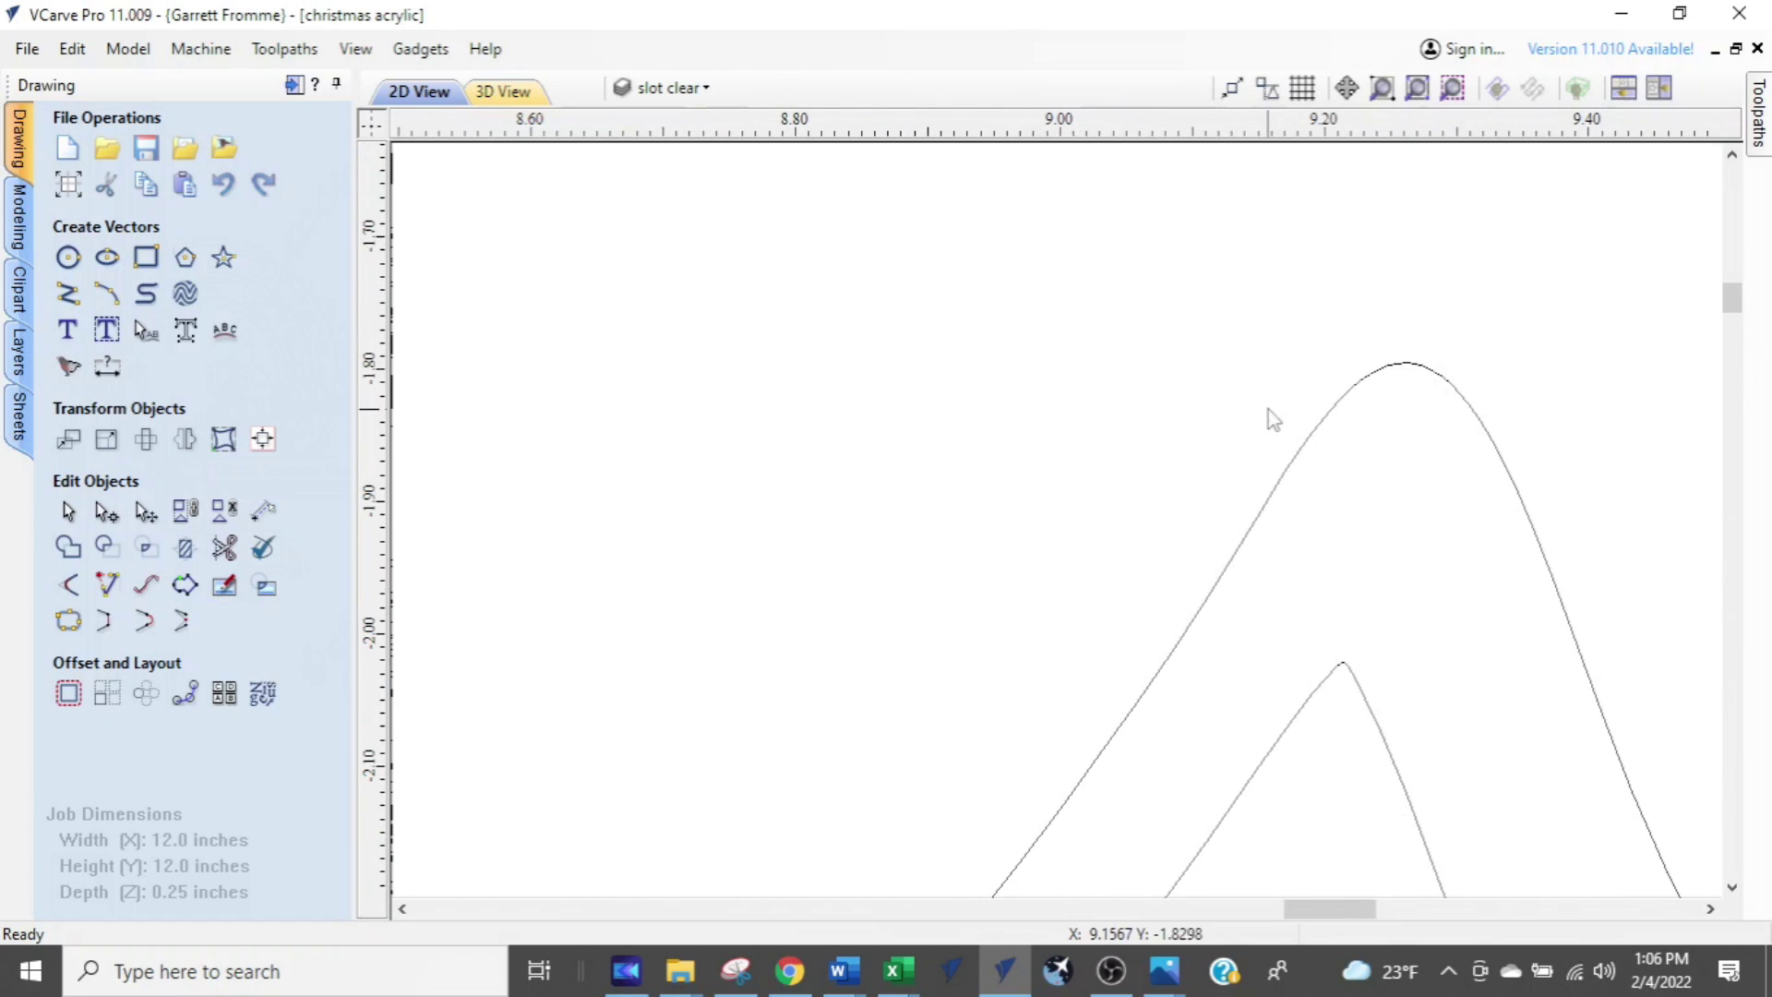
key(ctrl)
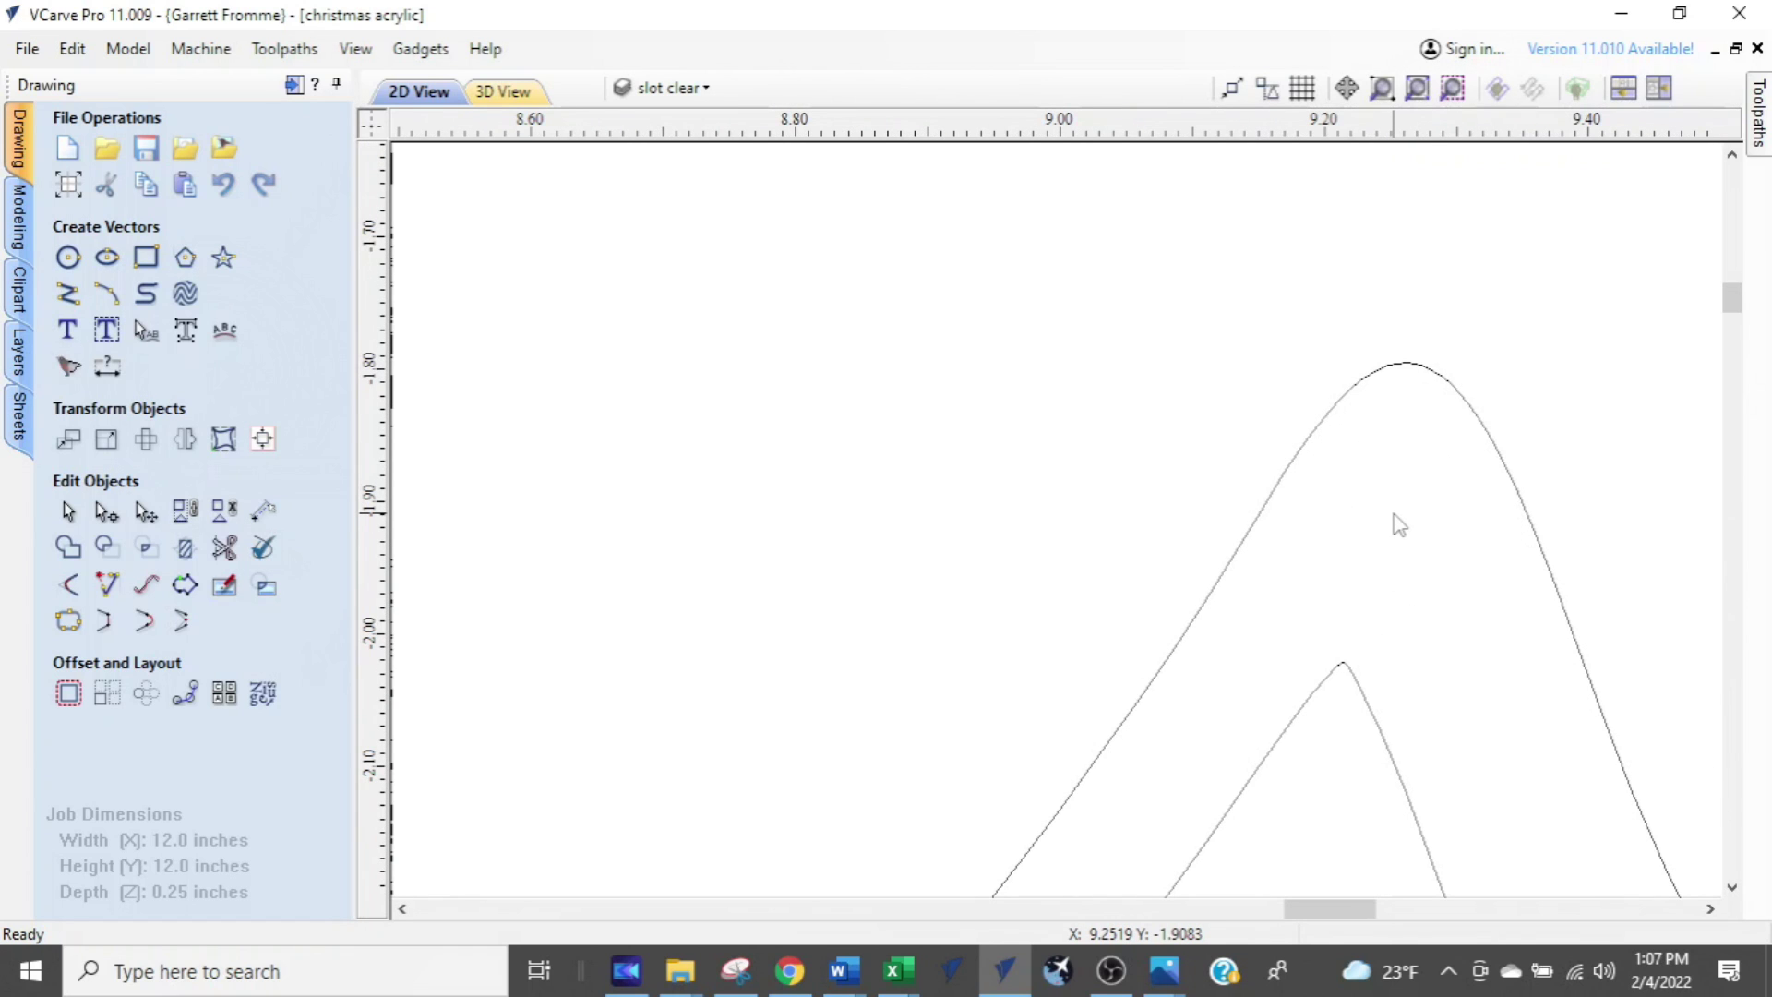
scroll(1398, 522, down, 4)
middle_drag(1412, 448, 1436, 161)
middle_drag(1408, 263, 1332, 330)
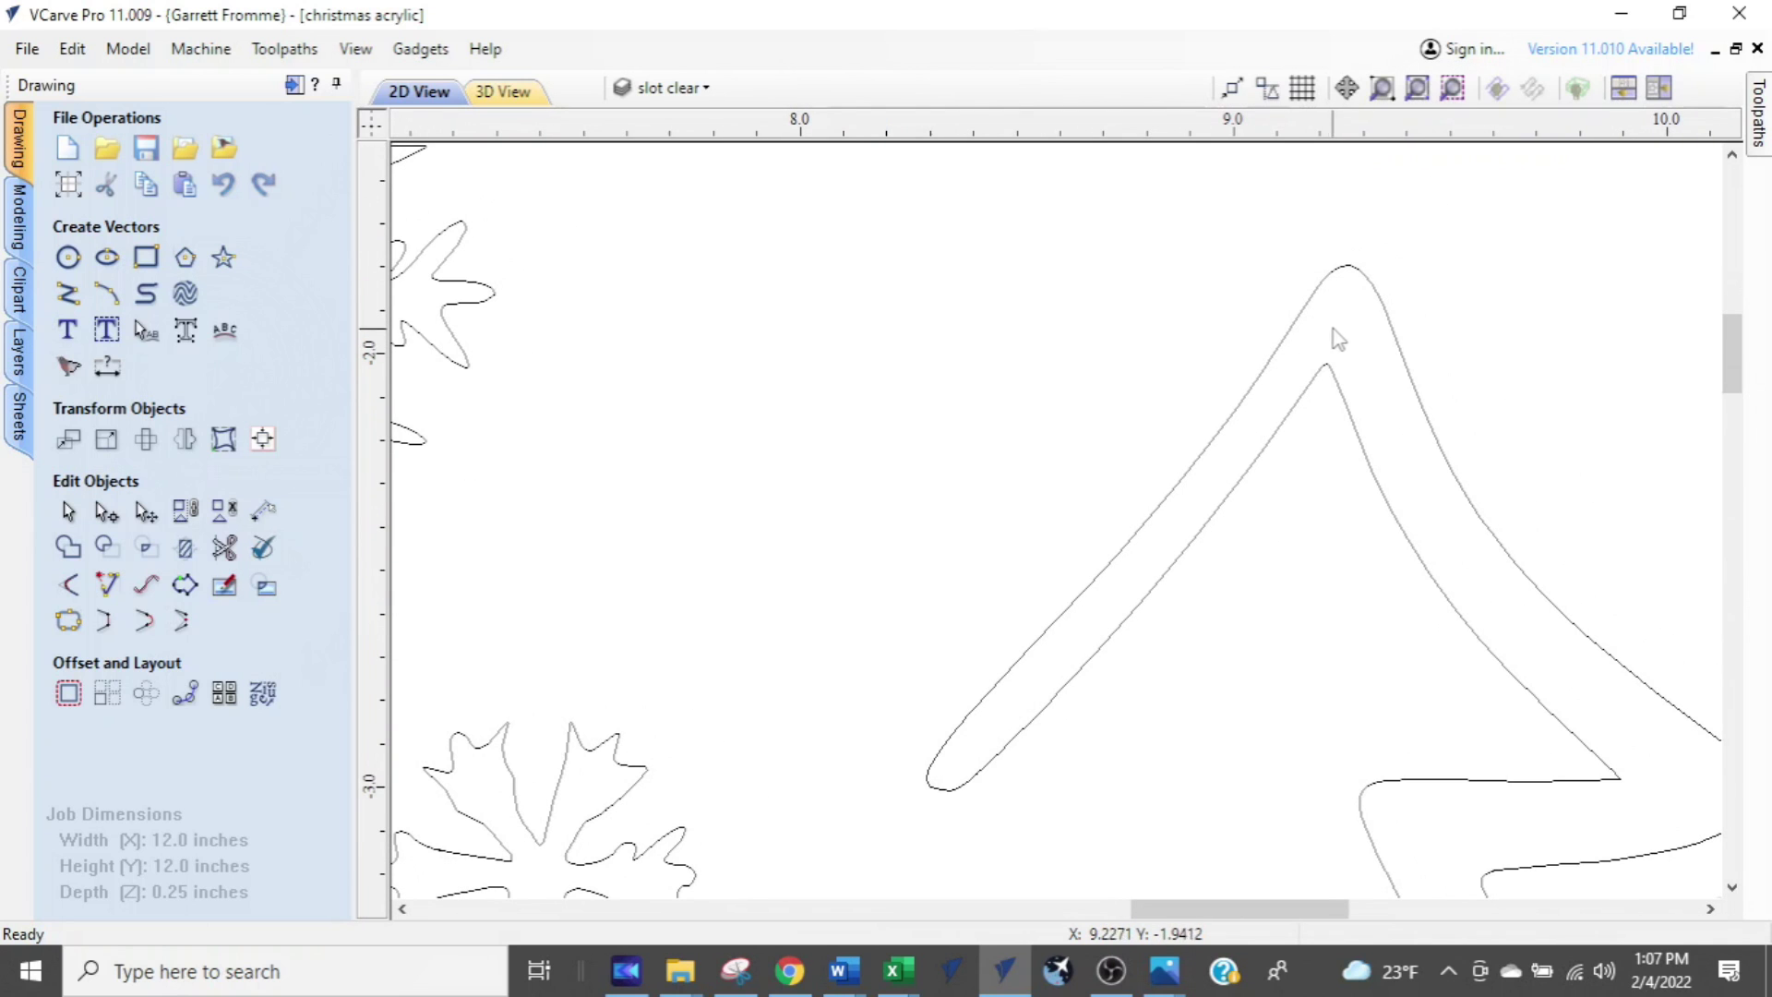
- Examine the inner point of the tree's peak at high magnification, plus the upper part of the sign on its sheet
key(ctrl)
key(ctrl)
scroll(1337, 324, up, 4)
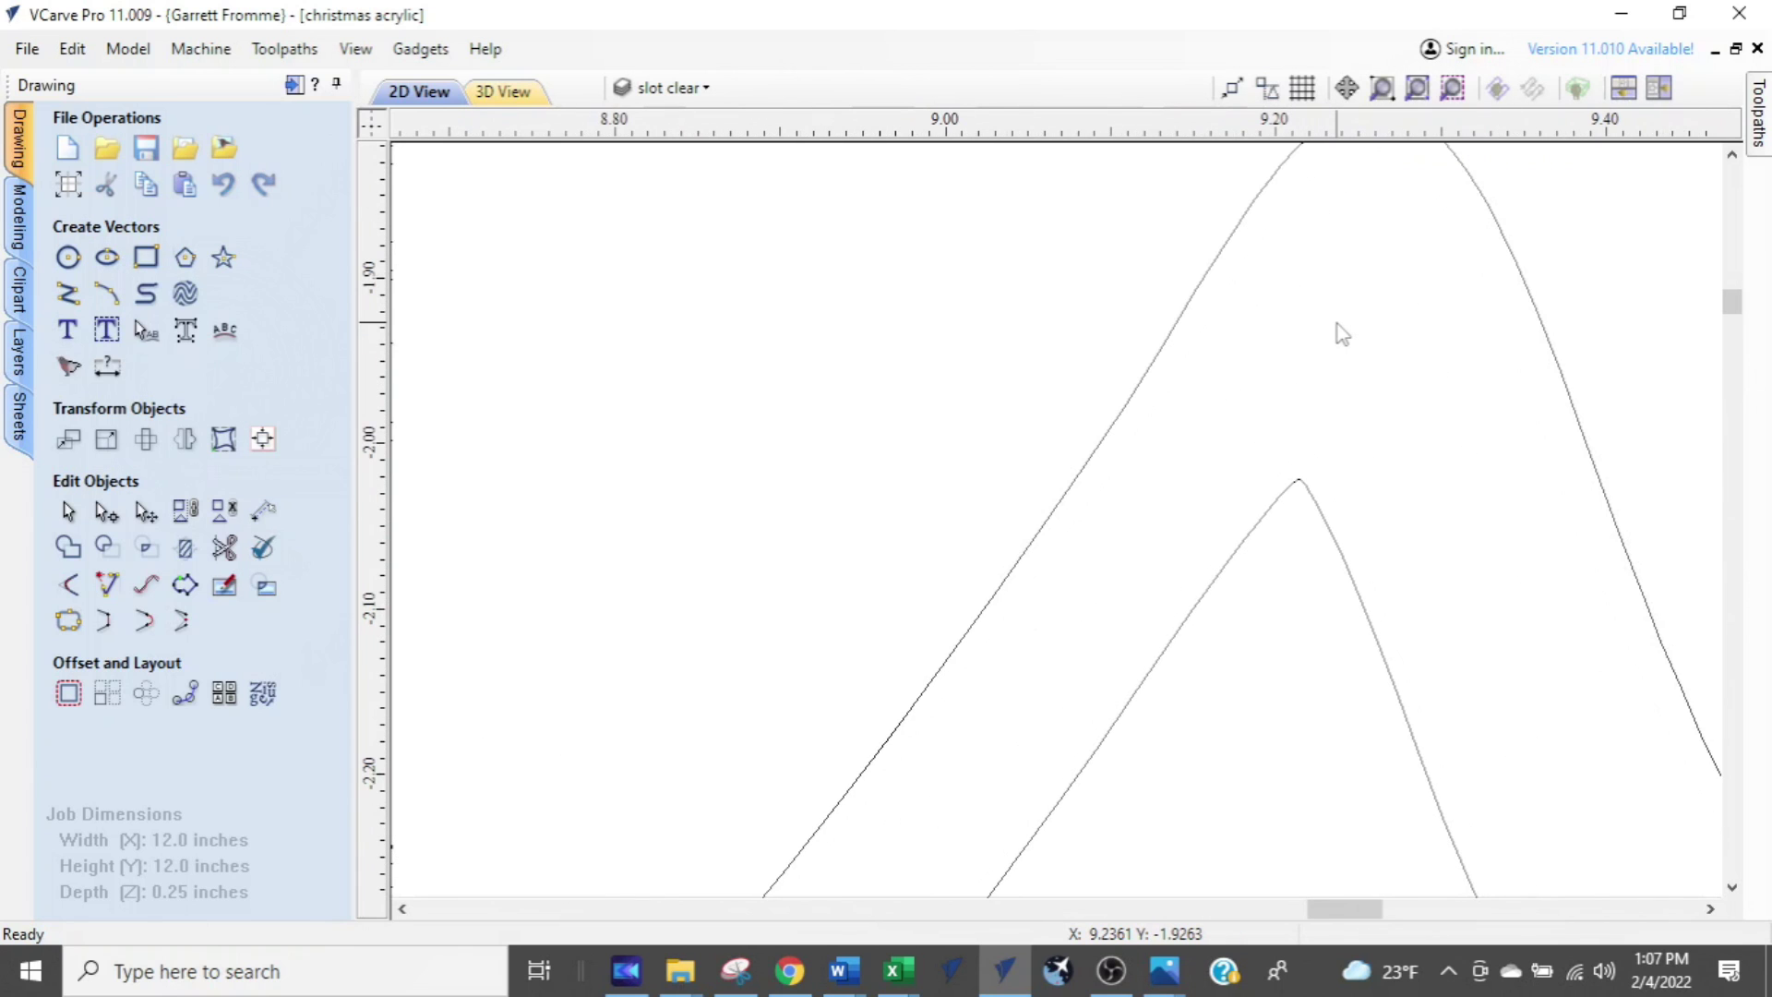
key(ctrl)
key(ctrl)
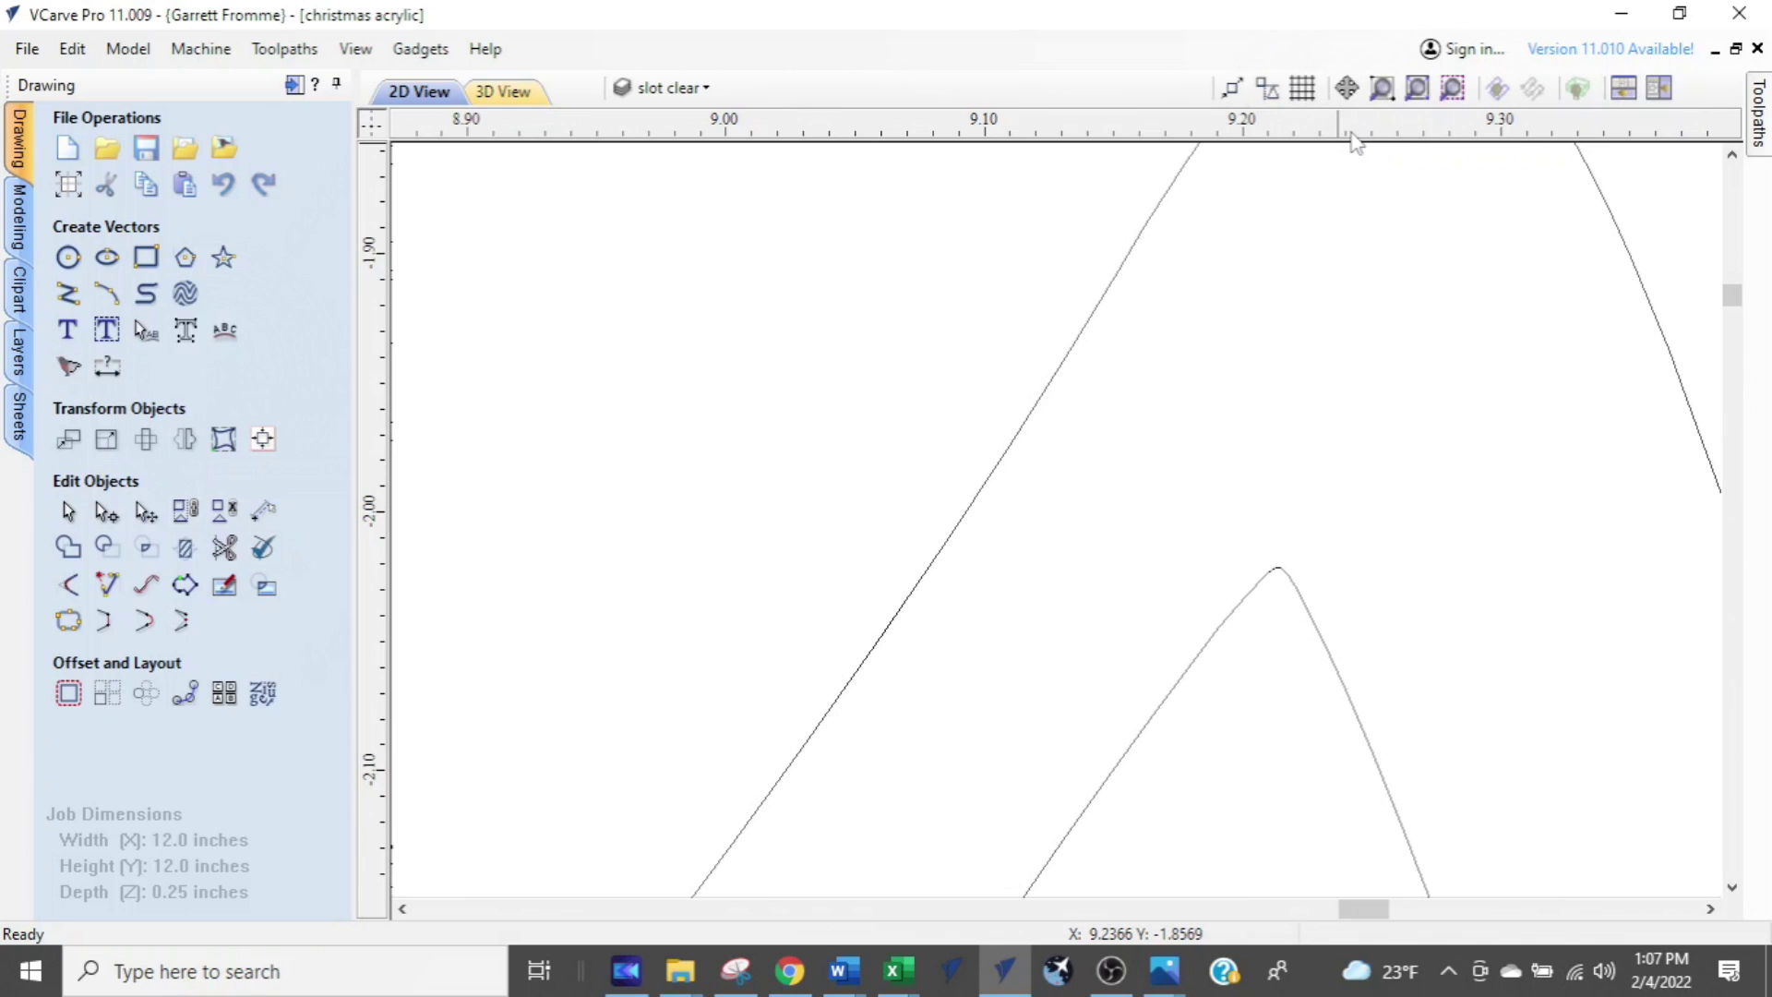
scroll(1329, 333, down, 2)
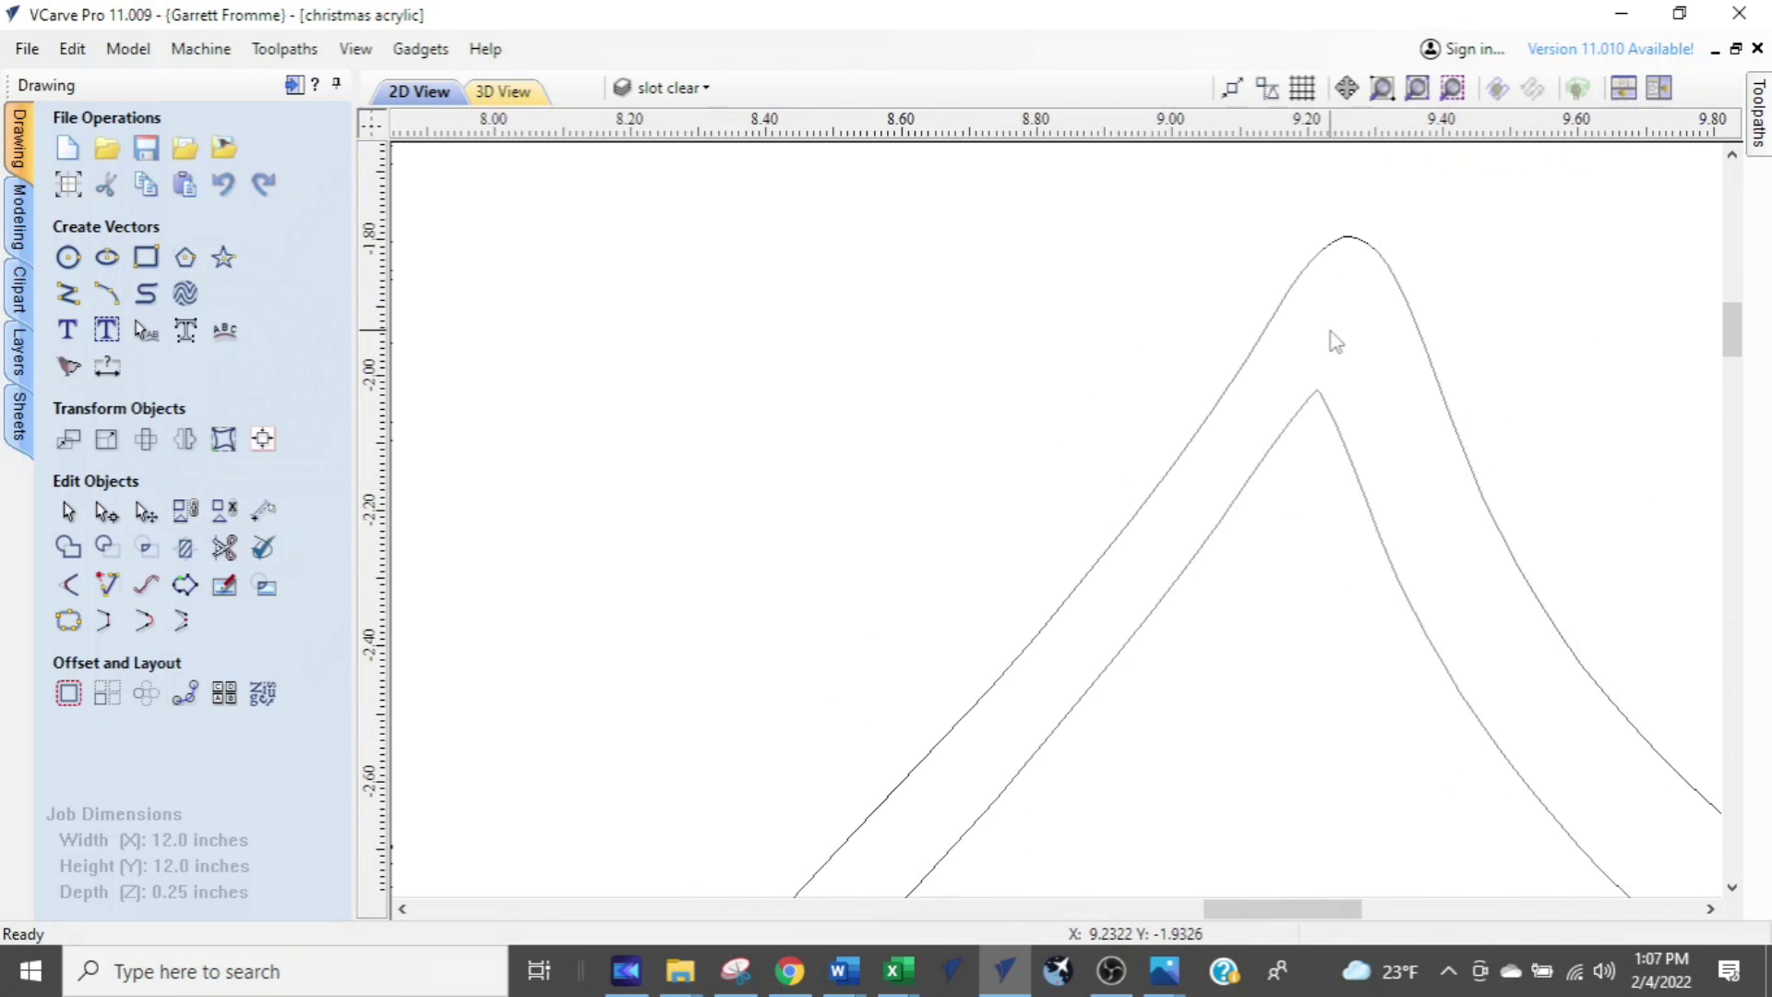
scroll(1341, 341, down, 2)
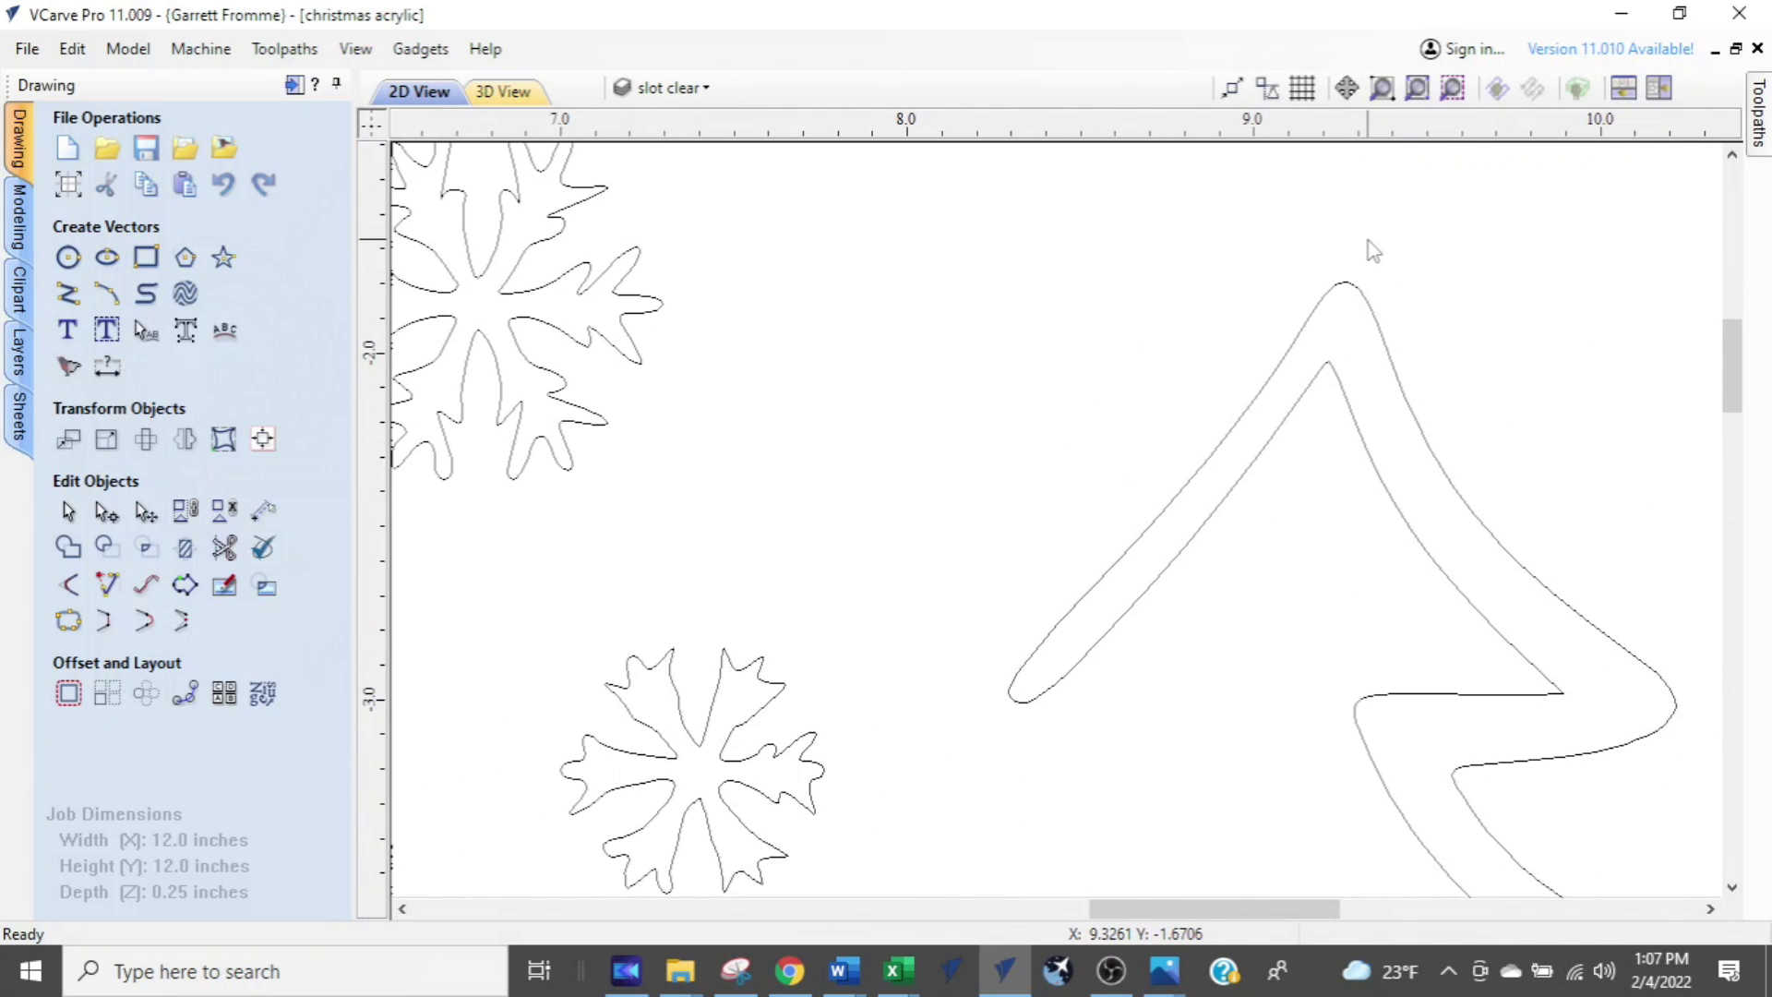
scroll(1367, 245, down, 2)
scroll(1247, 478, down, 2)
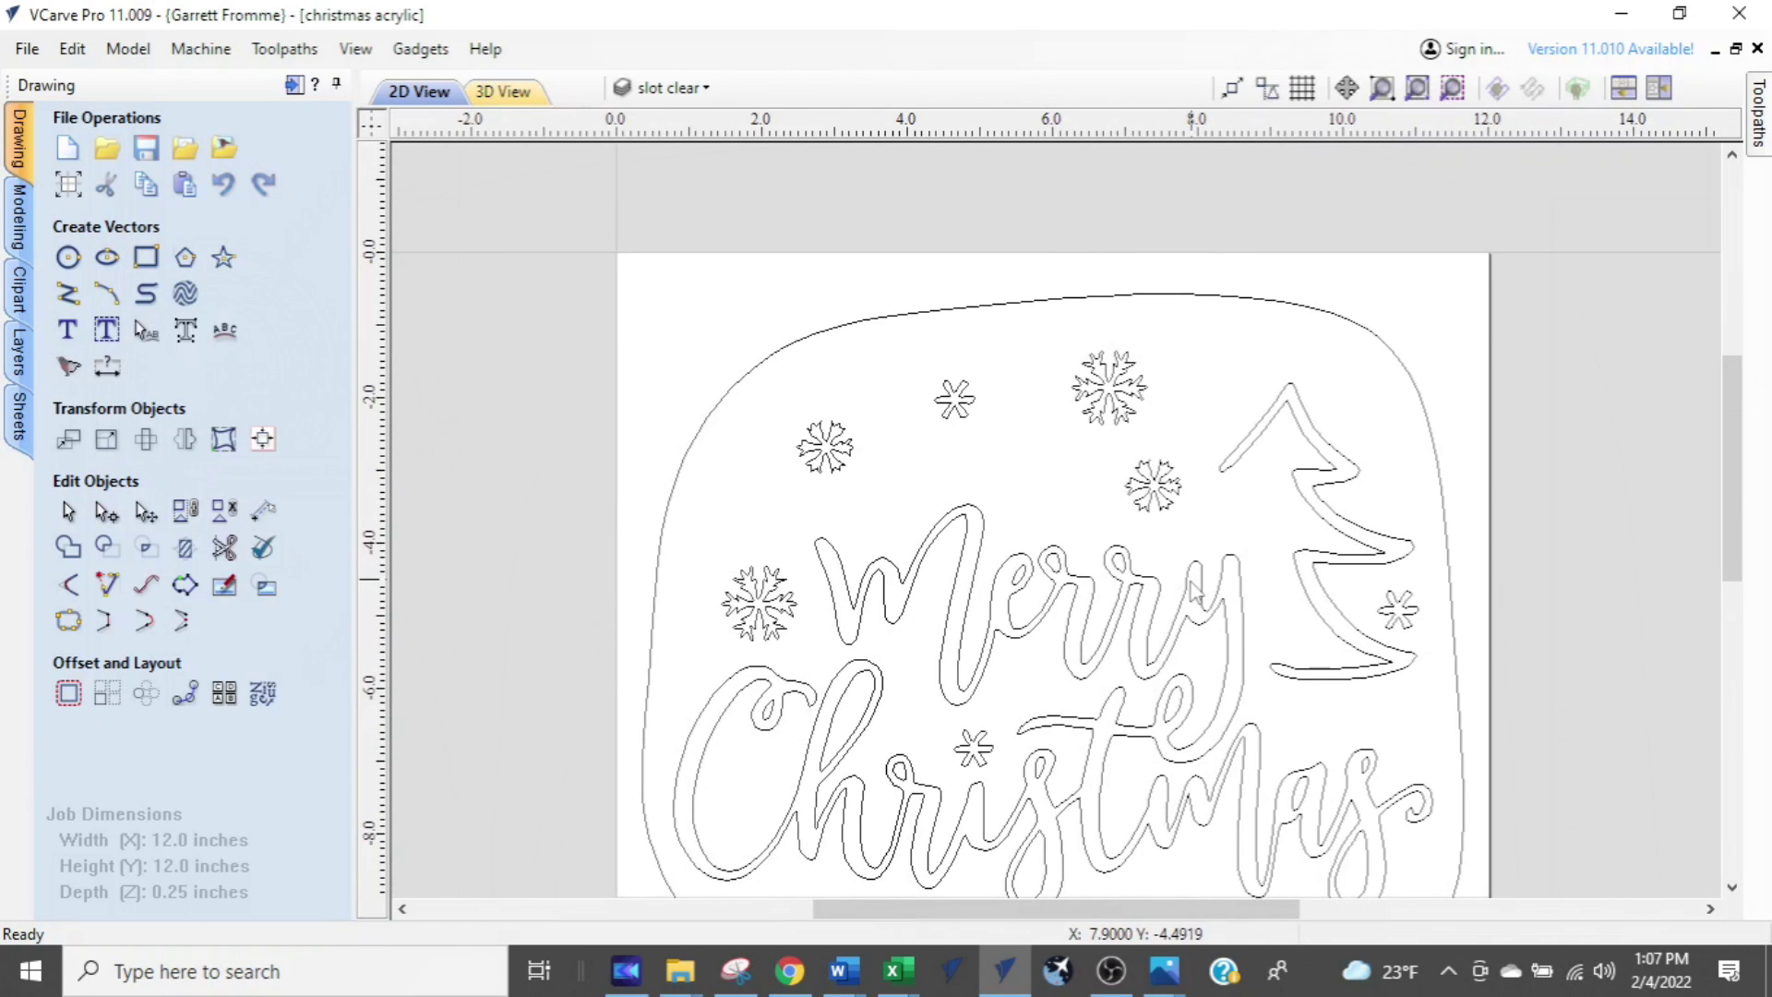
- Examine the large snowflake beside the M of Merry up close and within the overall sign
scroll(1195, 503, up, 1)
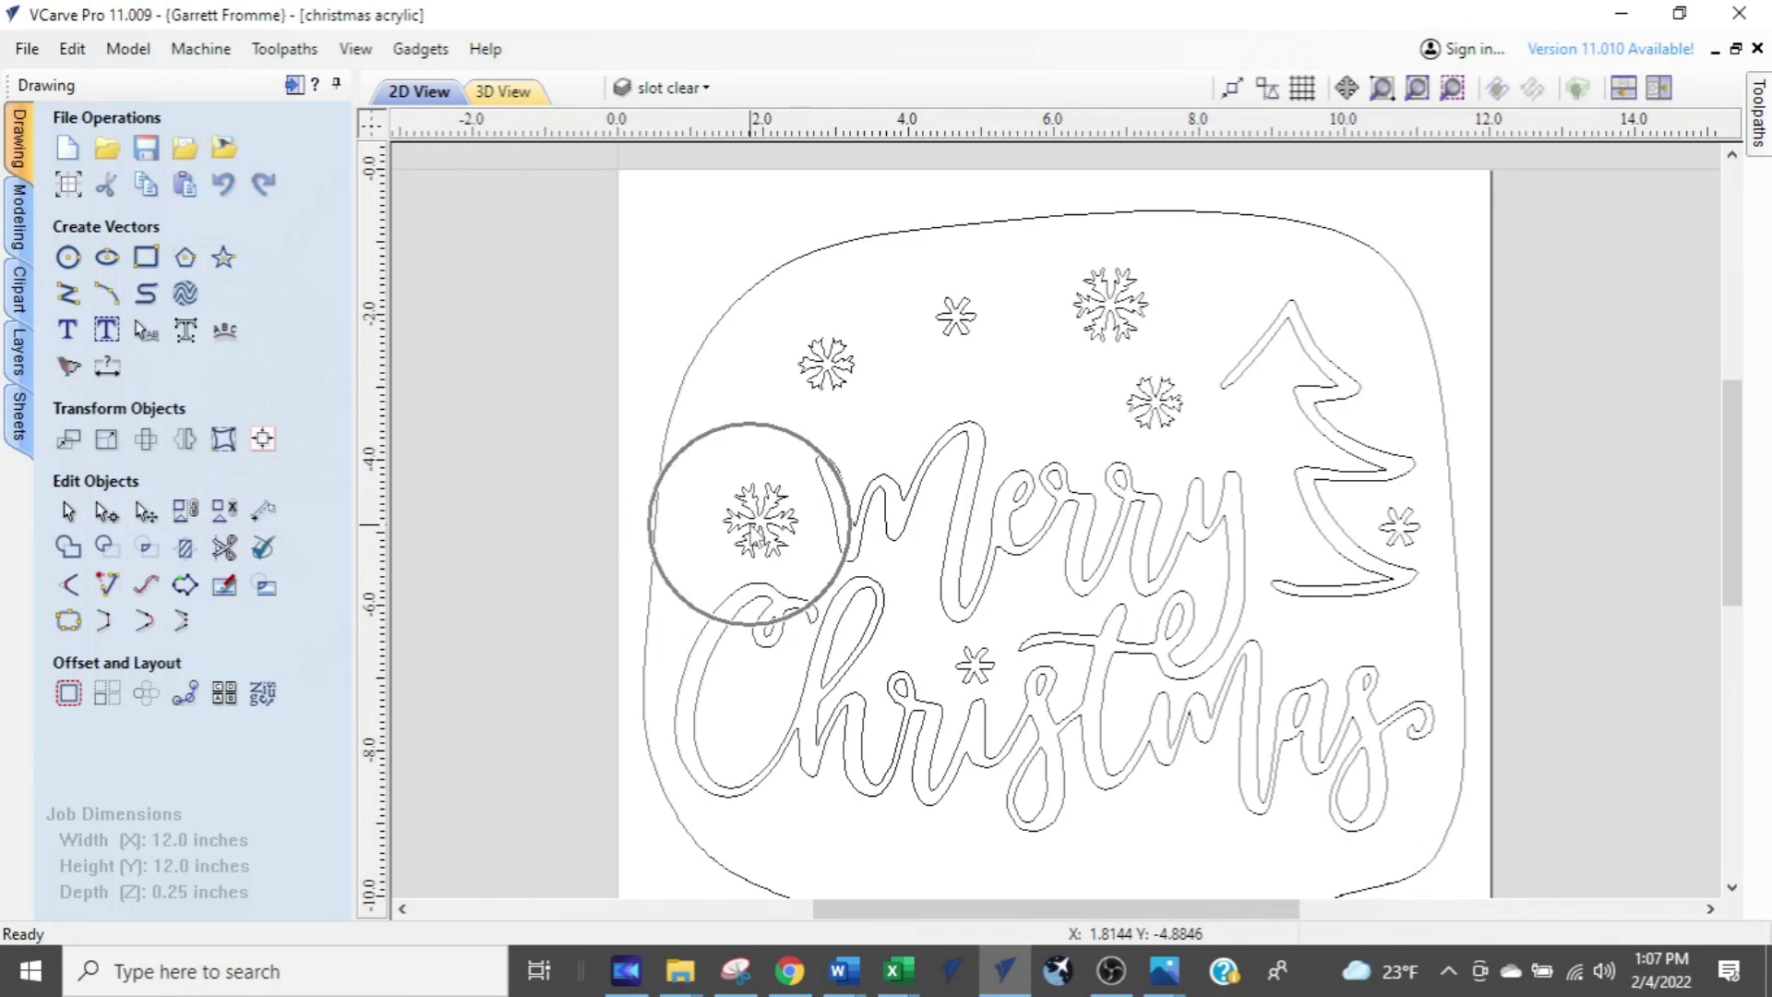
key(ctrl)
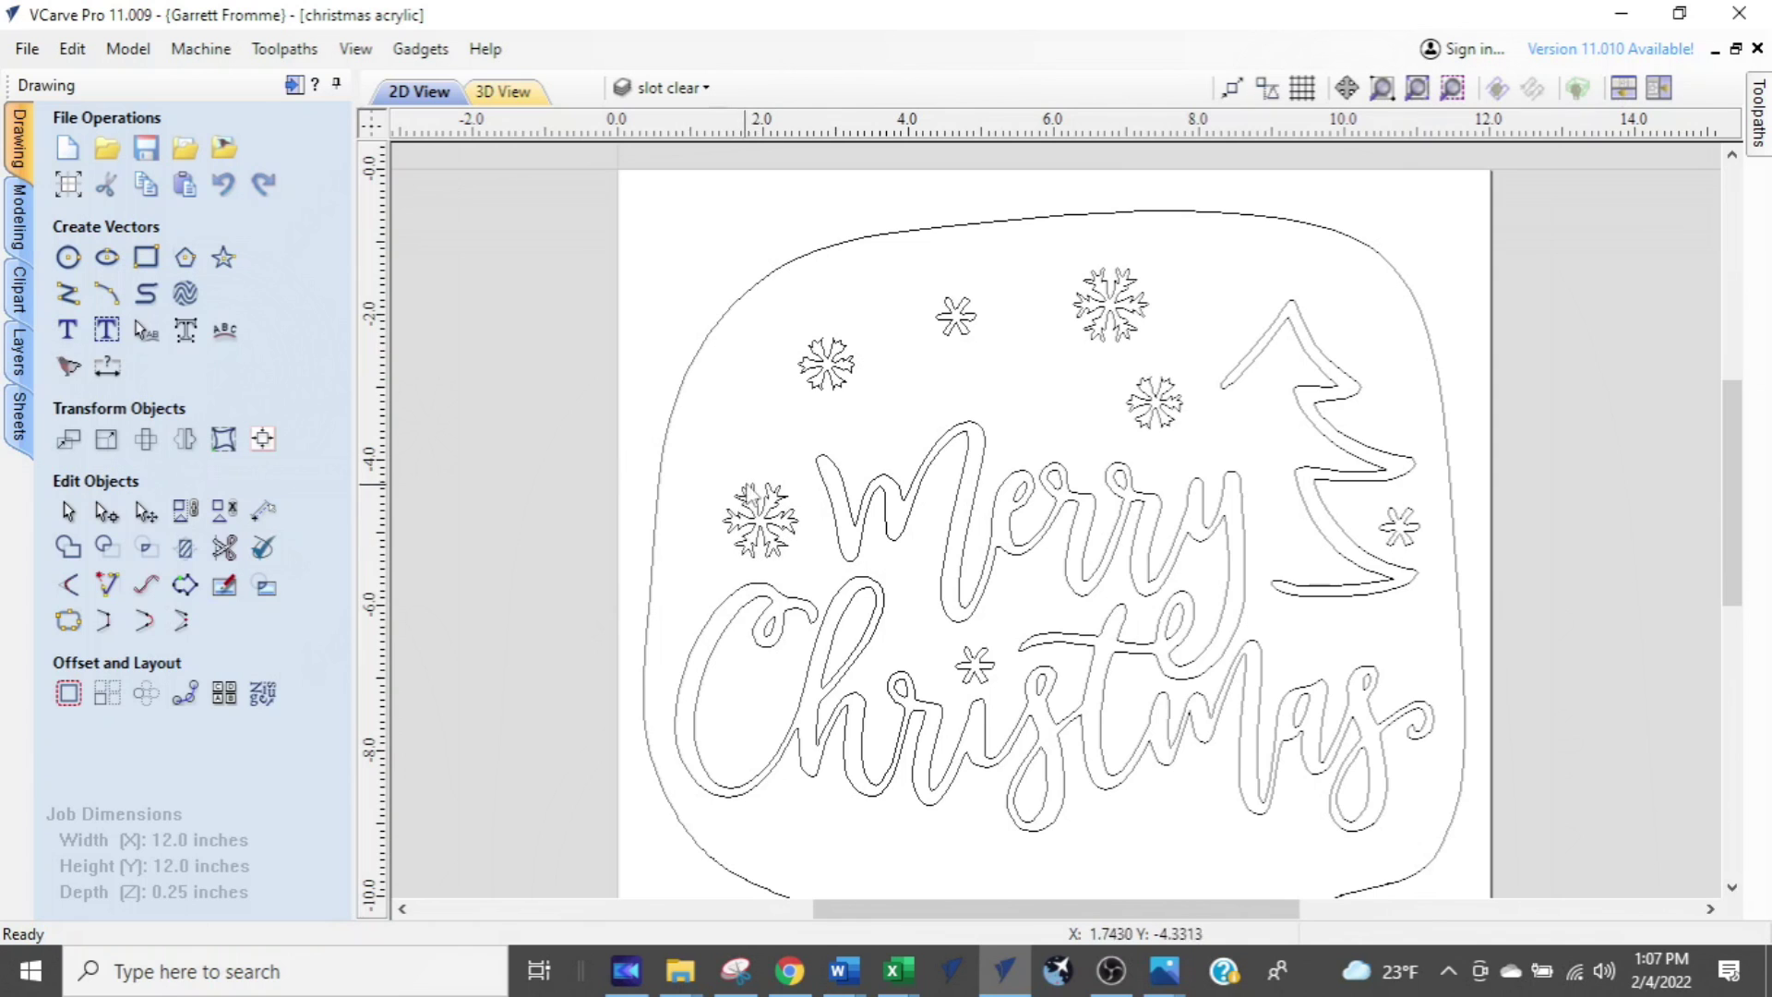
scroll(738, 536, up, 1)
scroll(750, 531, up, 5)
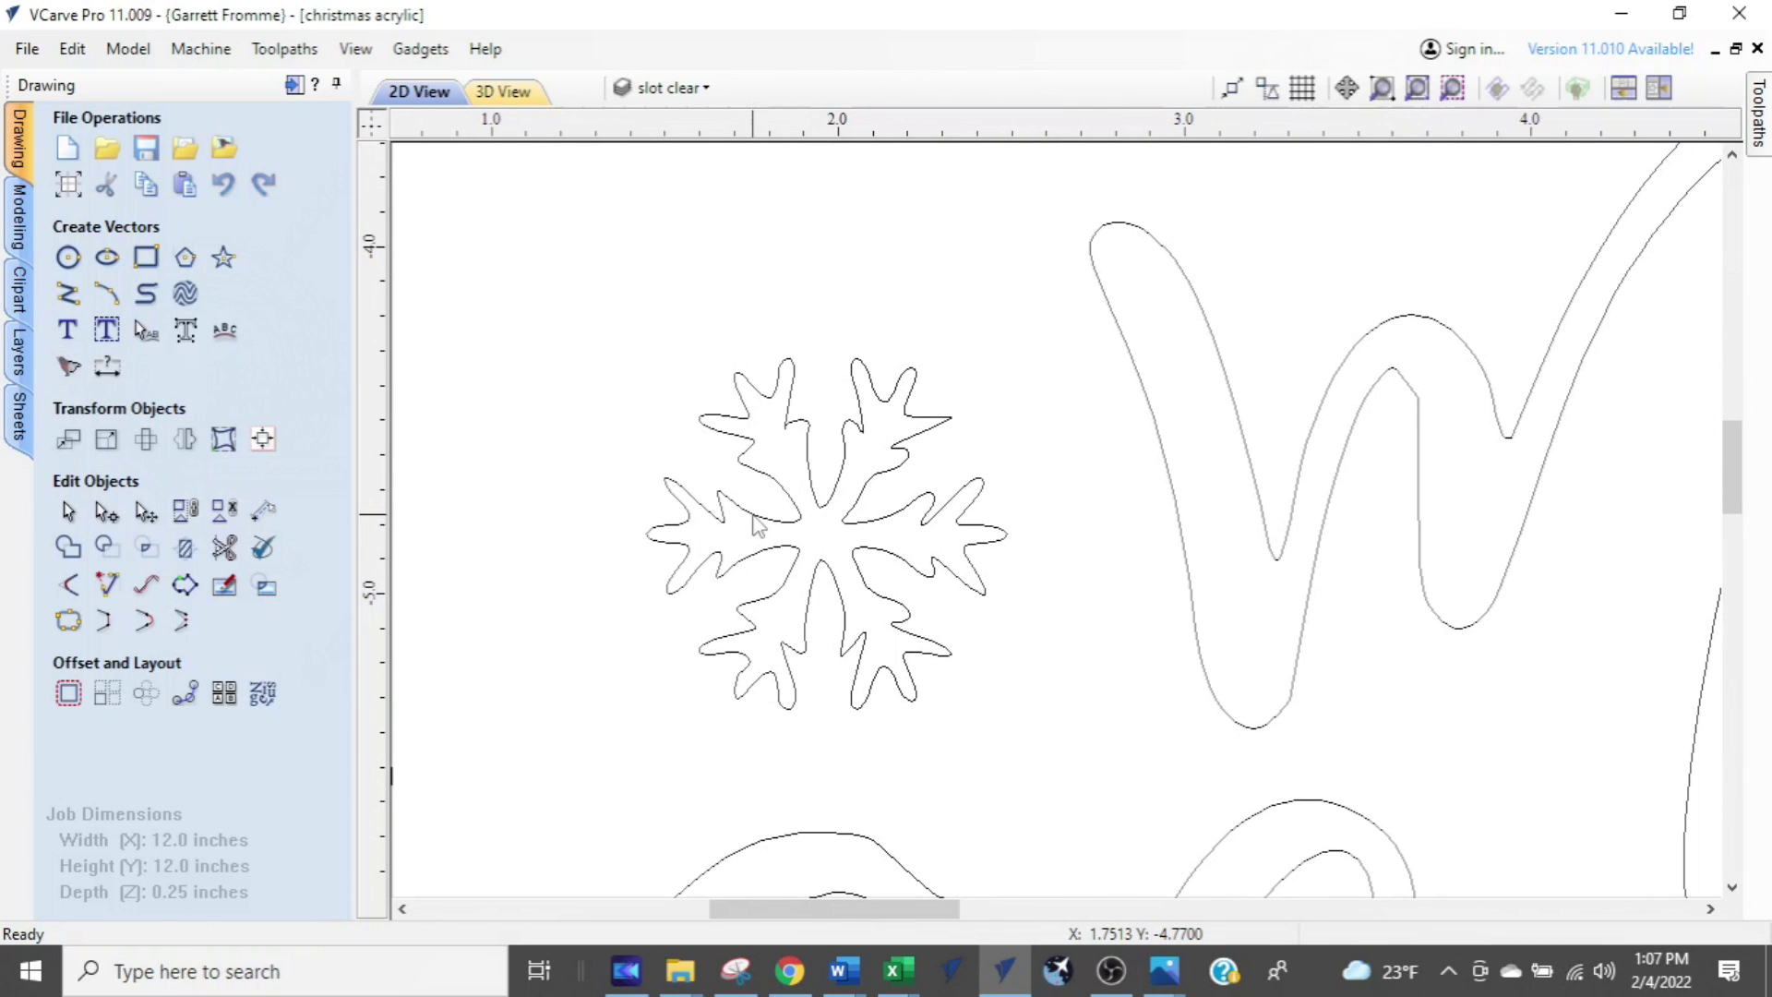
scroll(757, 525, up, 3)
scroll(757, 525, down, 3)
scroll(757, 525, down, 8)
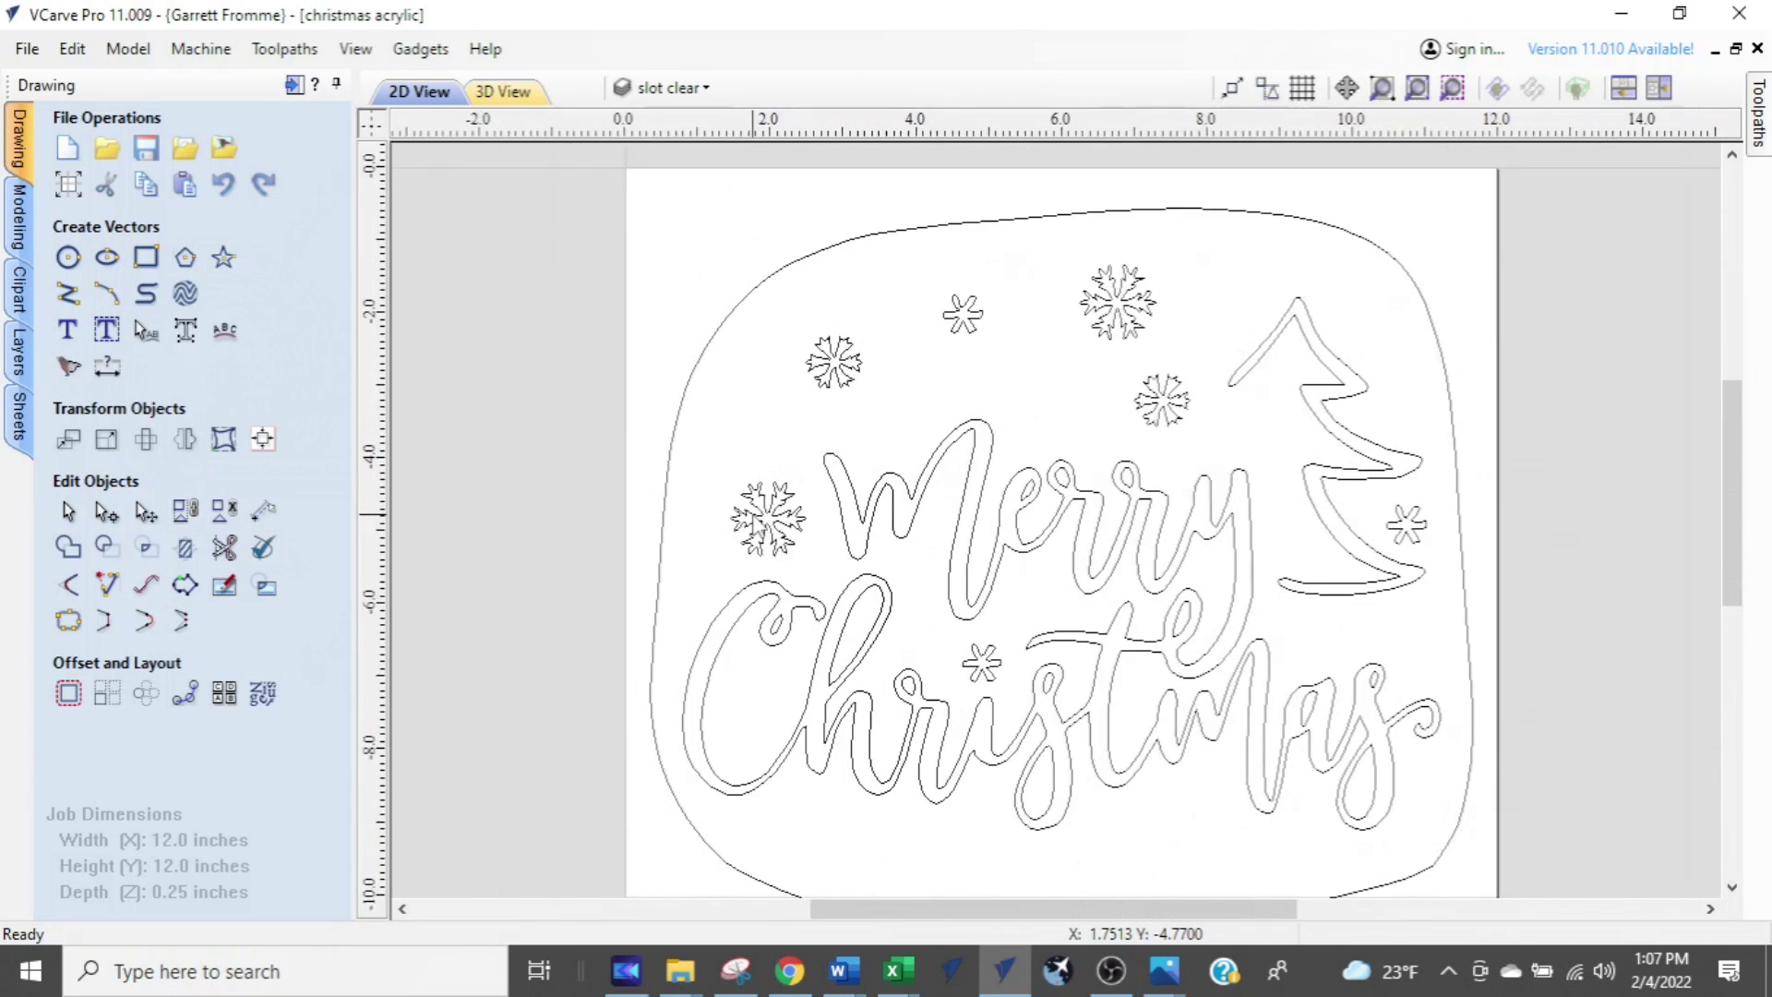
- View the complete sign on its sheet, from the top edge of the outline down to the rectangular base tab
middle_drag(998, 595, 989, 529)
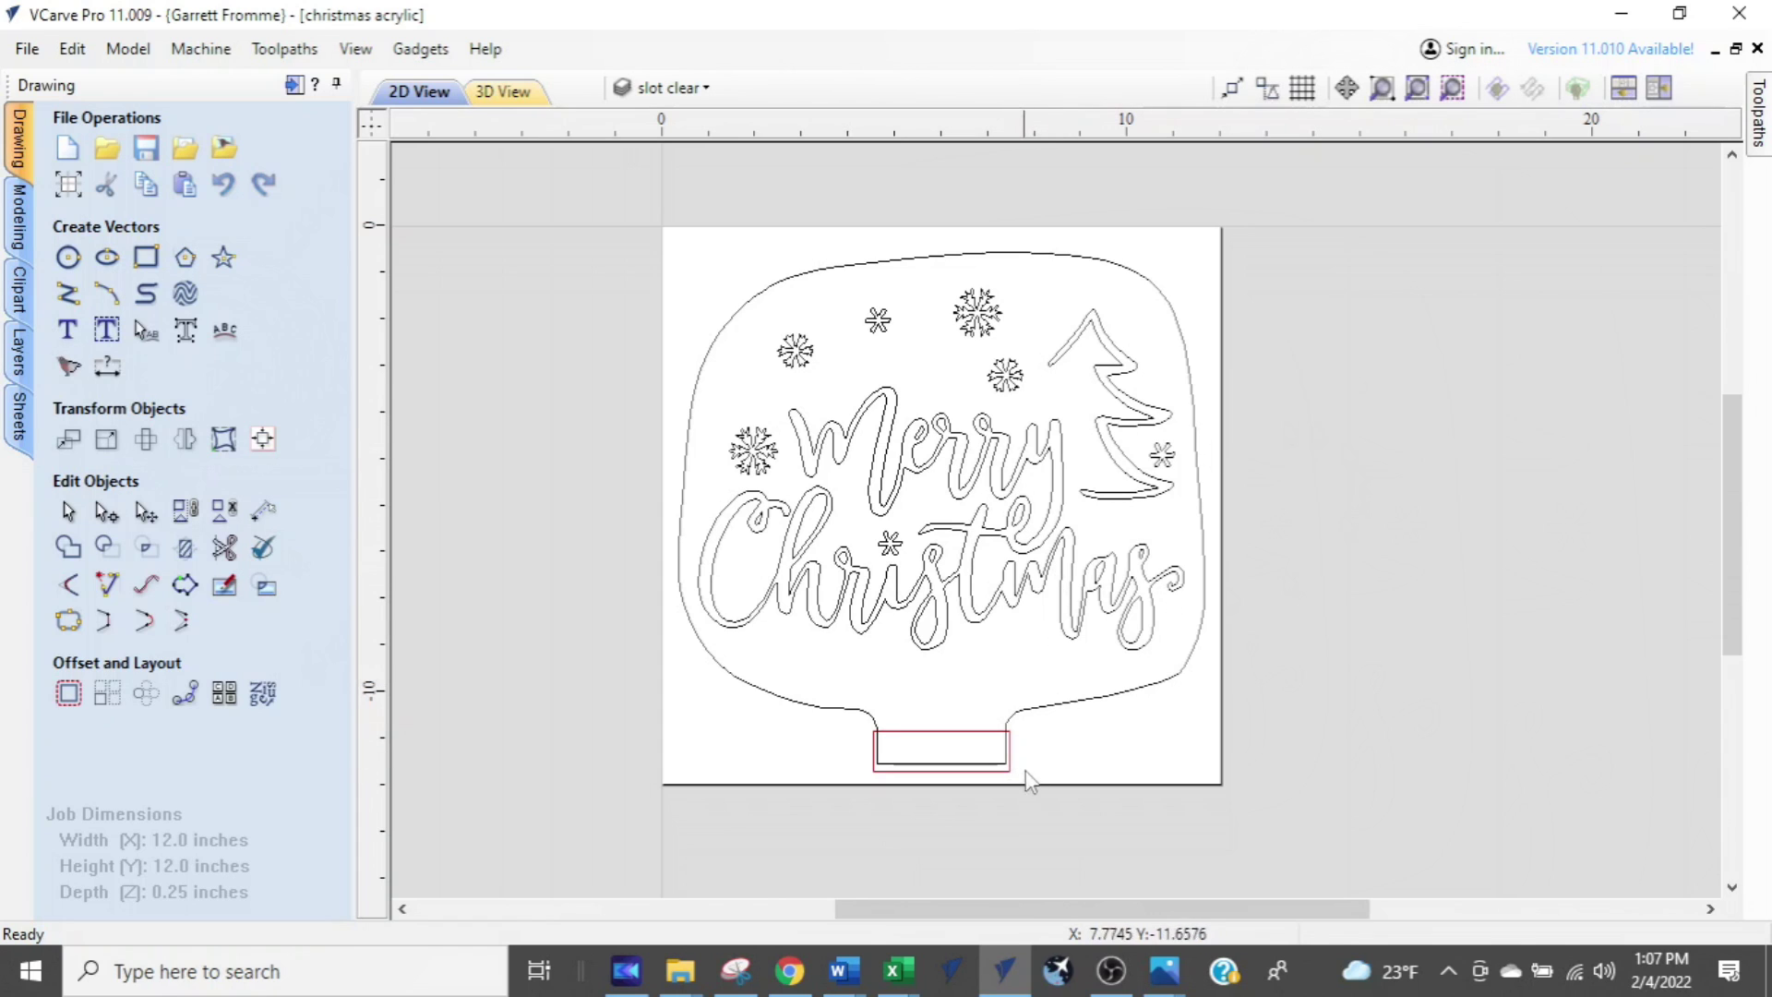
mouse_move(1087, 916)
mouse_down()
mouse_move(1245, 913)
mouse_move(923, 914)
mouse_move(1099, 902)
mouse_move(1057, 909)
mouse_up()
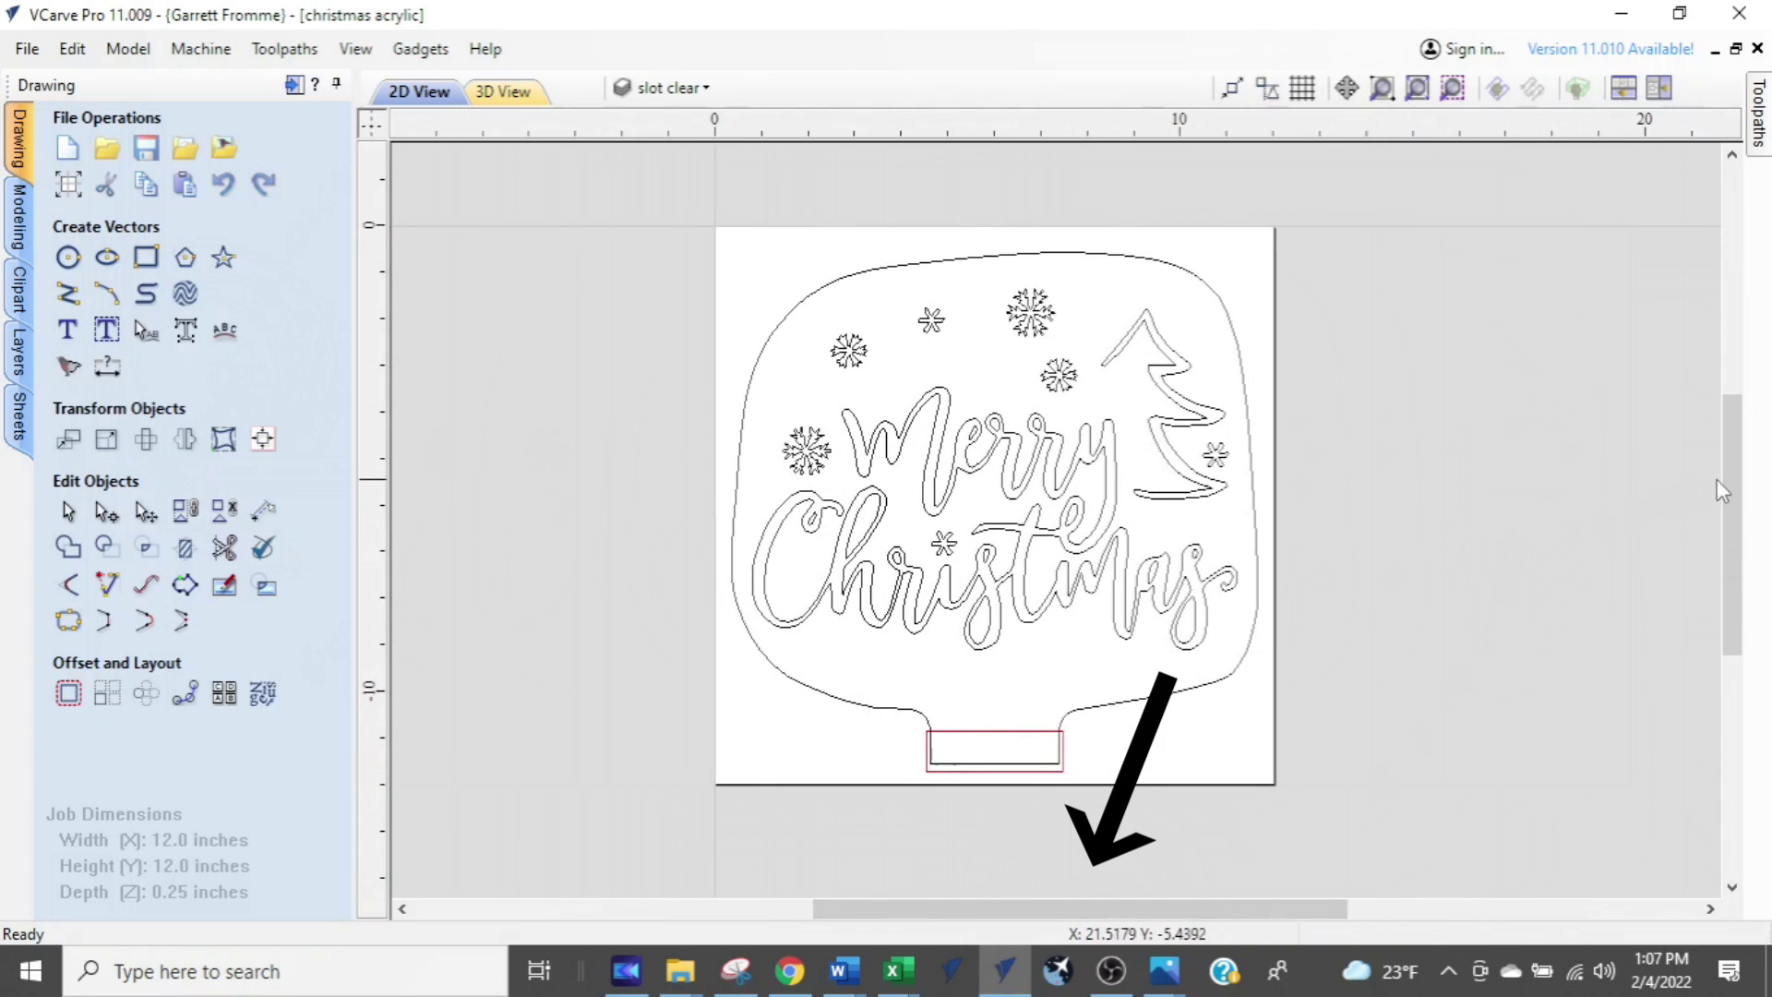
mouse_move(1724, 478)
mouse_down()
mouse_move(1725, 391)
mouse_move(1728, 557)
mouse_move(1742, 445)
mouse_move(1737, 484)
mouse_up()
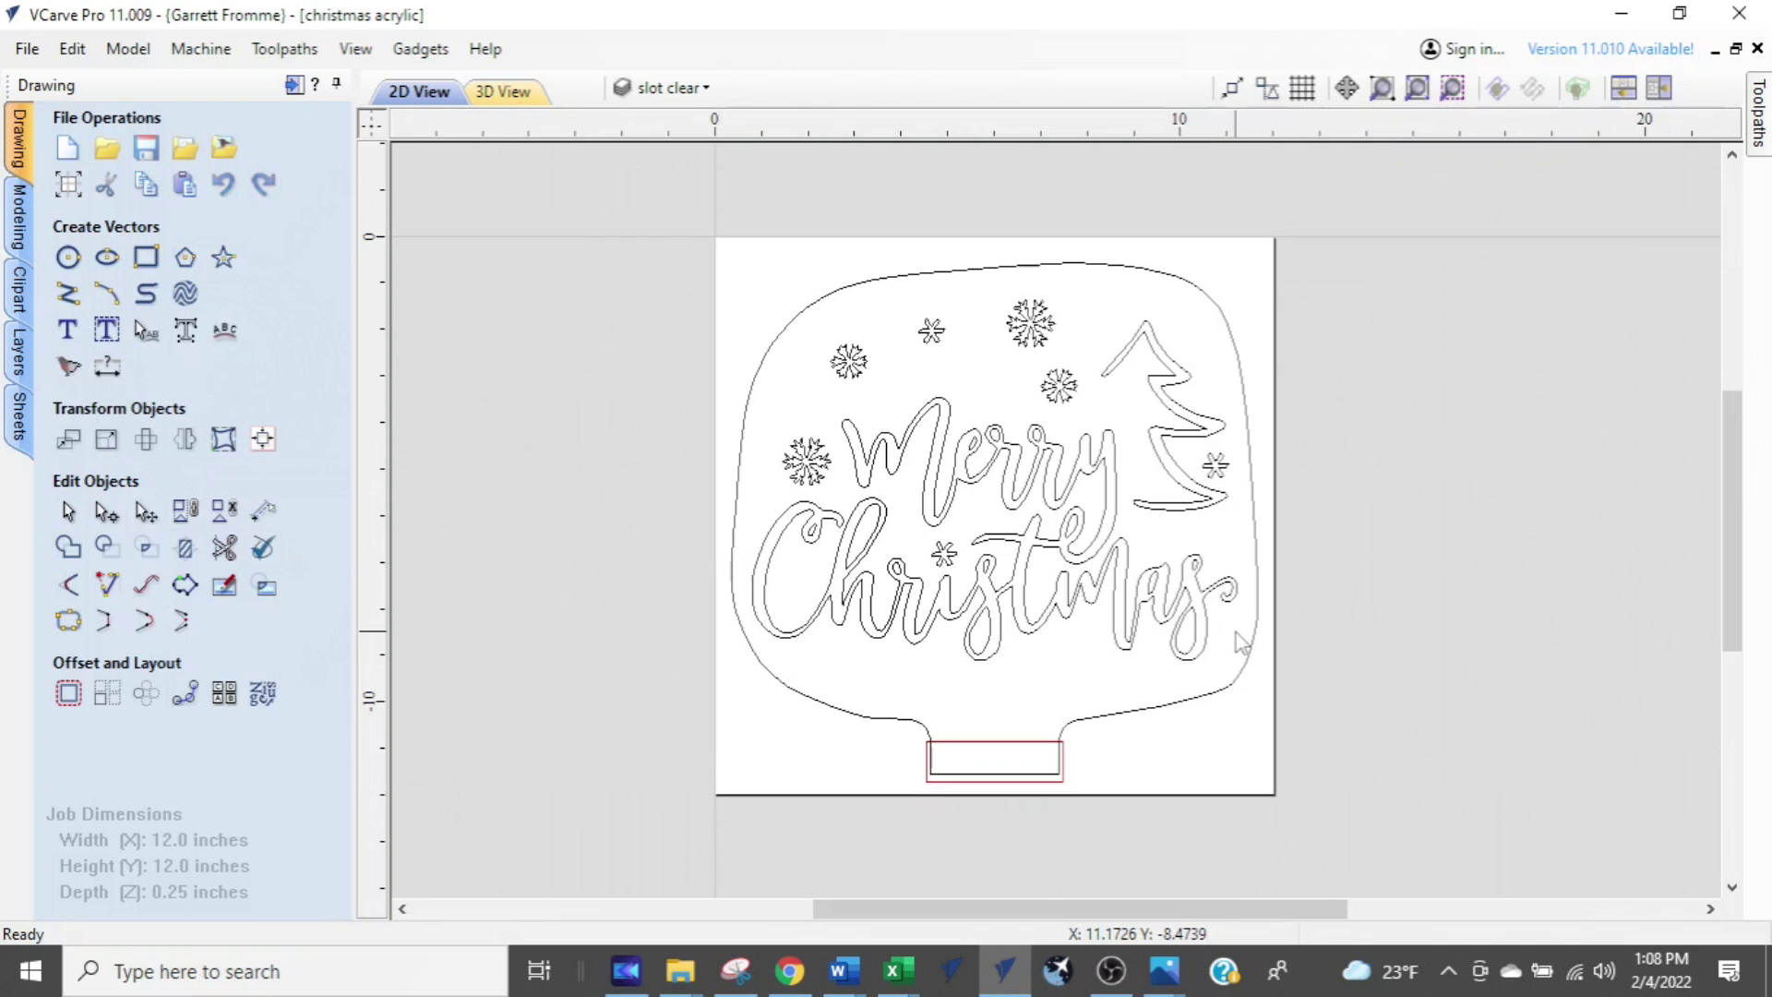
mouse_move(1051, 511)
middle_down()
mouse_move(1406, 489)
mouse_move(930, 480)
mouse_move(1074, 474)
middle_up()
scroll(1074, 474, up, 1)
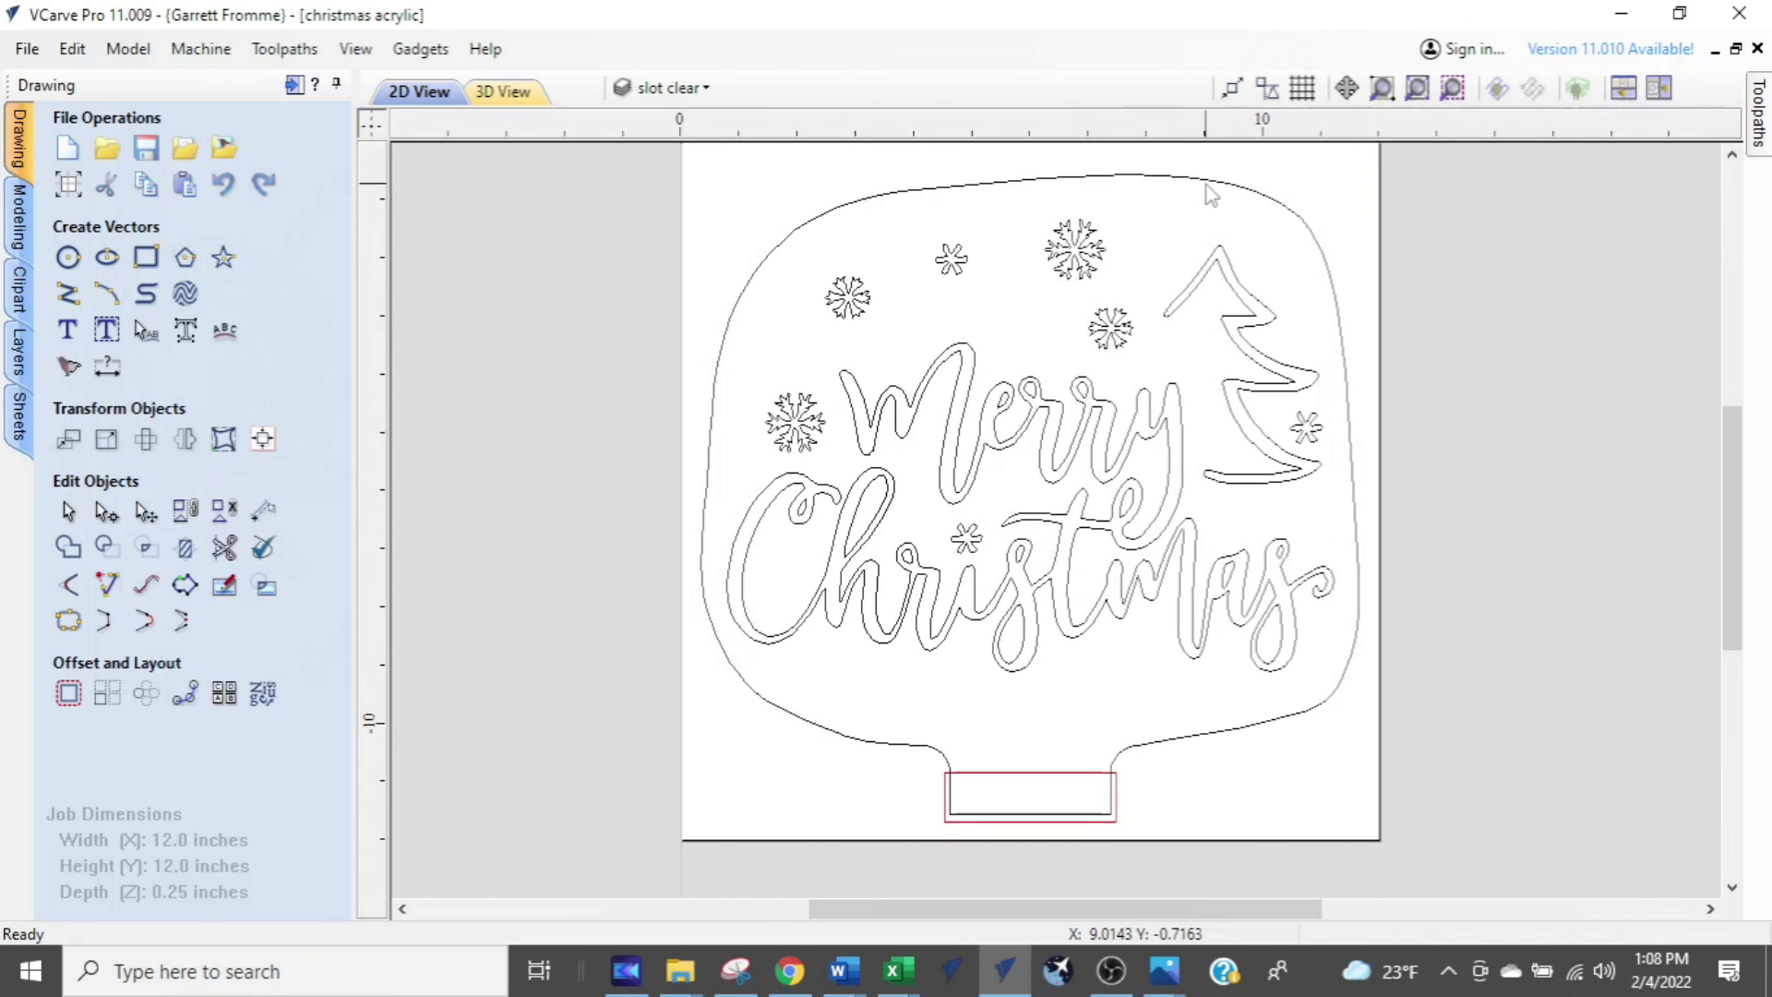
mouse_move(1160, 239)
middle_down()
mouse_move(1556, 569)
mouse_move(1145, 623)
mouse_move(1034, 221)
mouse_move(1237, 545)
mouse_move(1082, 323)
mouse_move(1079, 275)
middle_up()
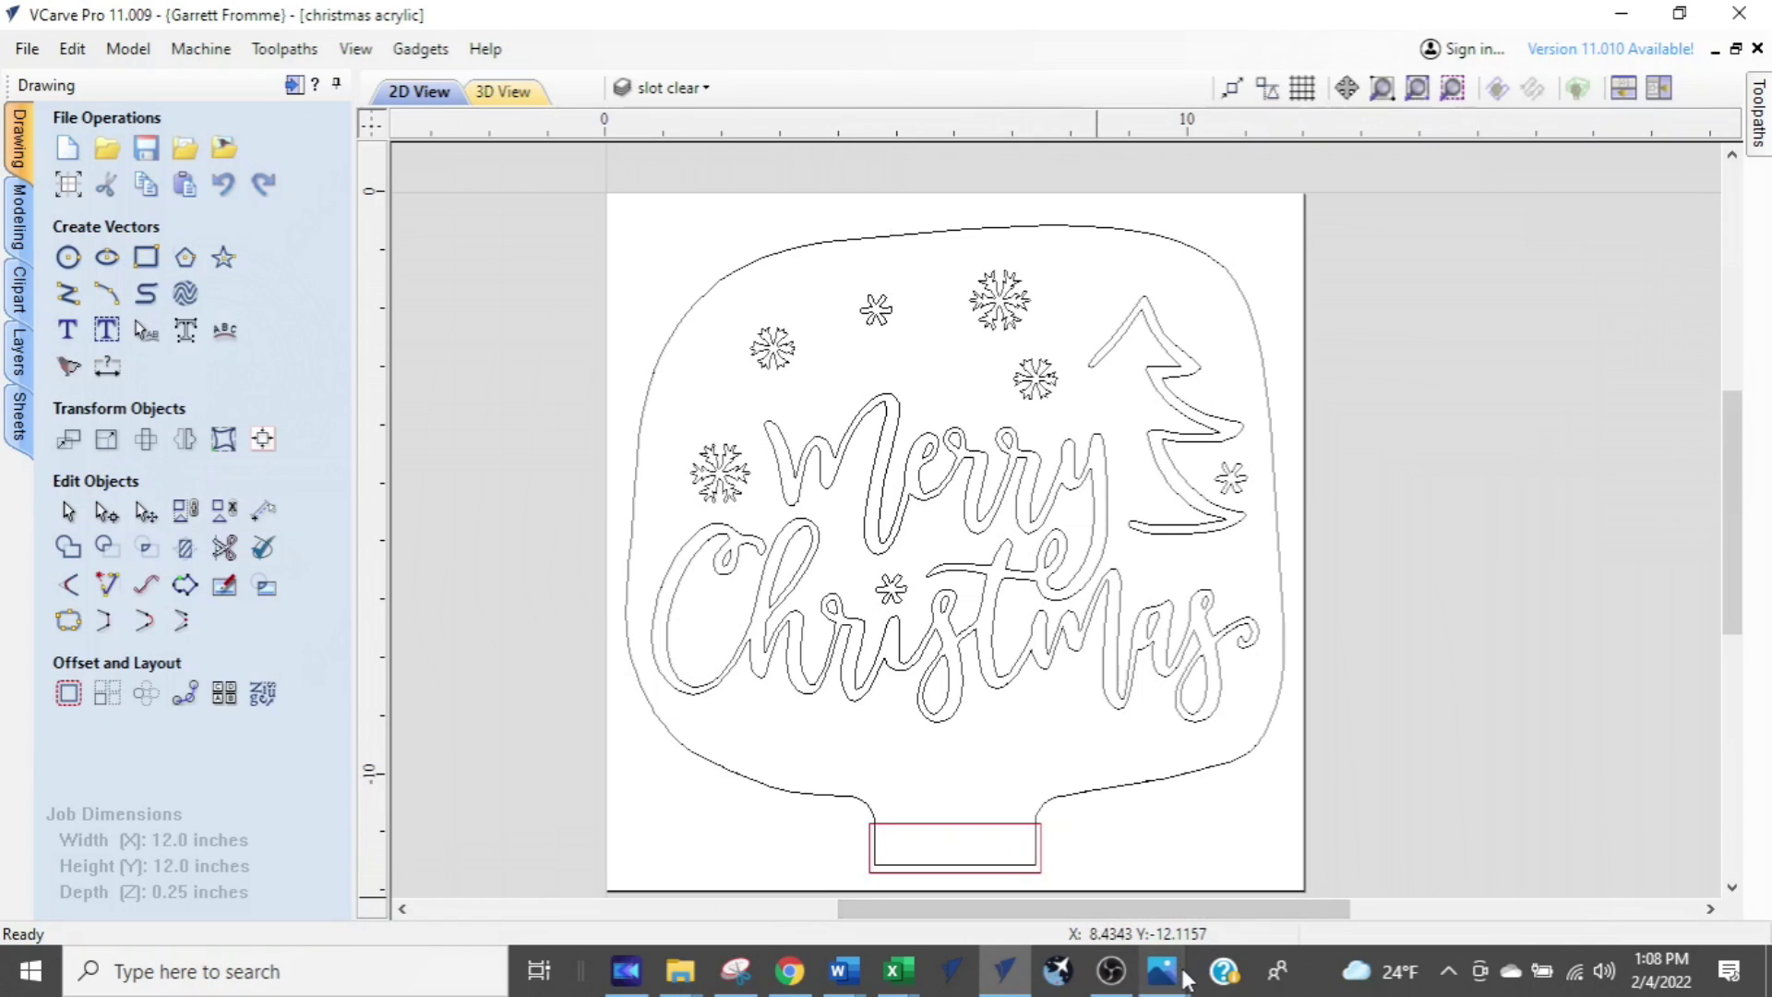
- Switch to the mouse 2.JPG image in Photos and examine the scroll wheel marked by the red arrow
mouse_move(1171, 971)
click(1404, 833)
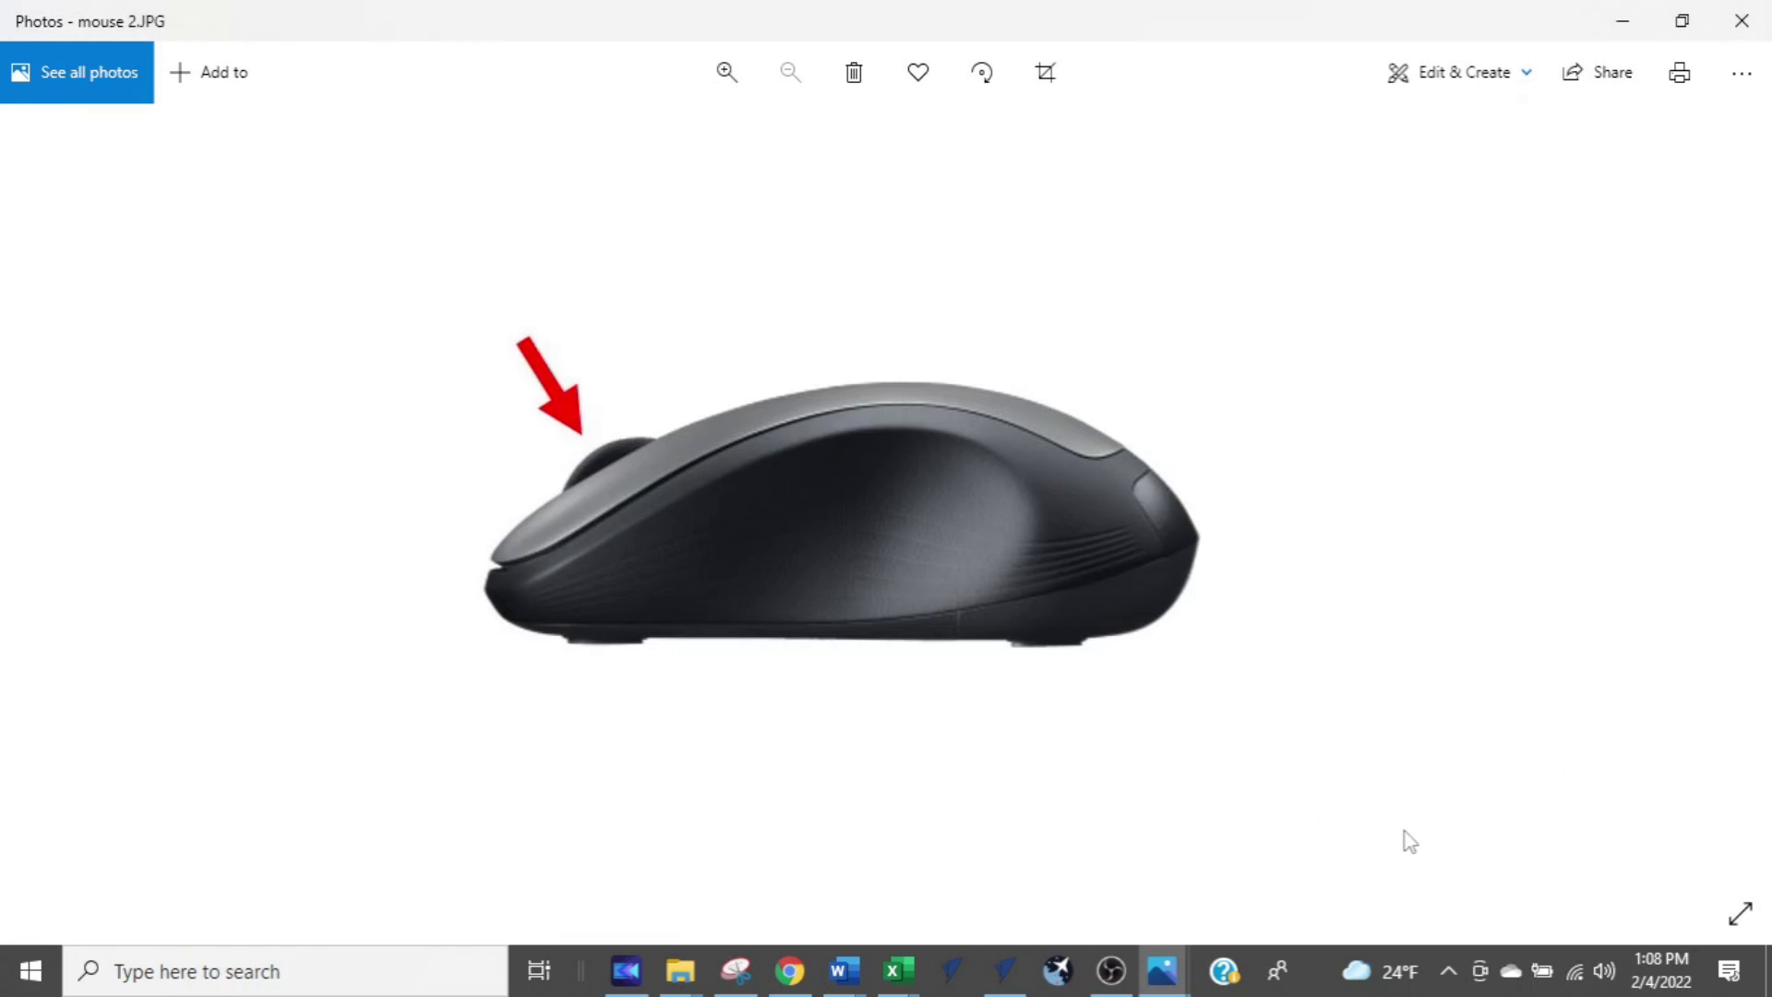
scroll(599, 470, up, 3)
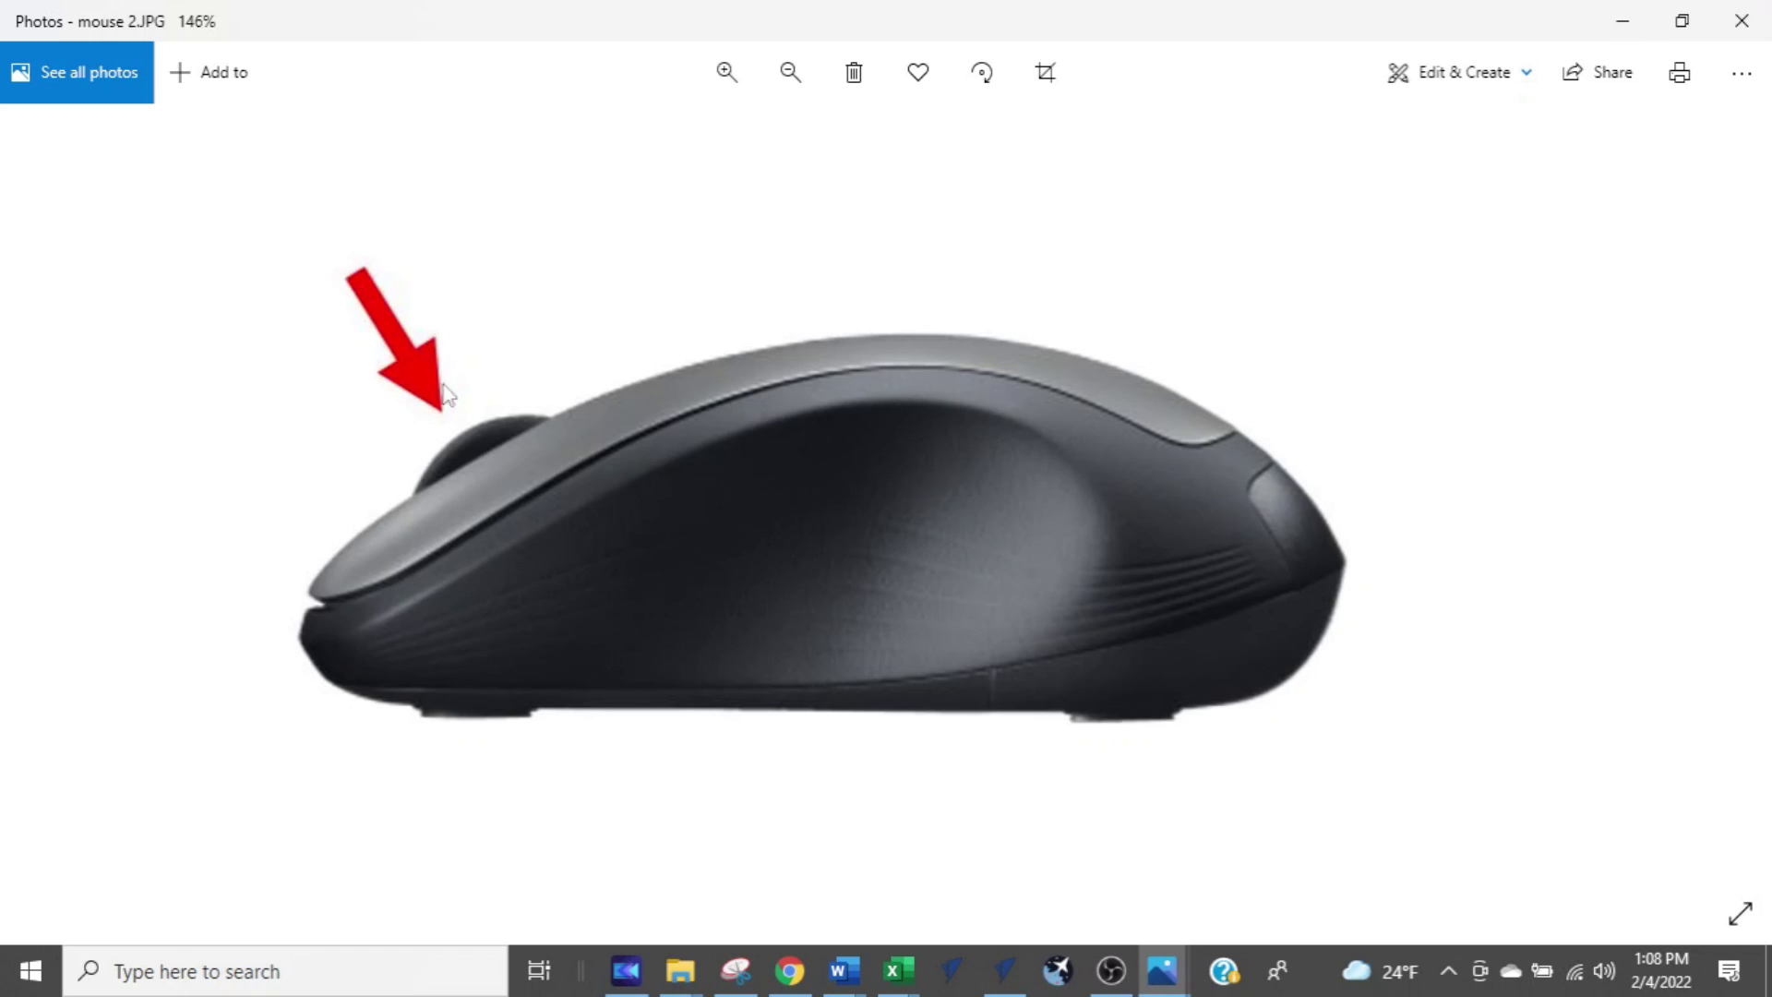
drag(439, 404, 535, 393)
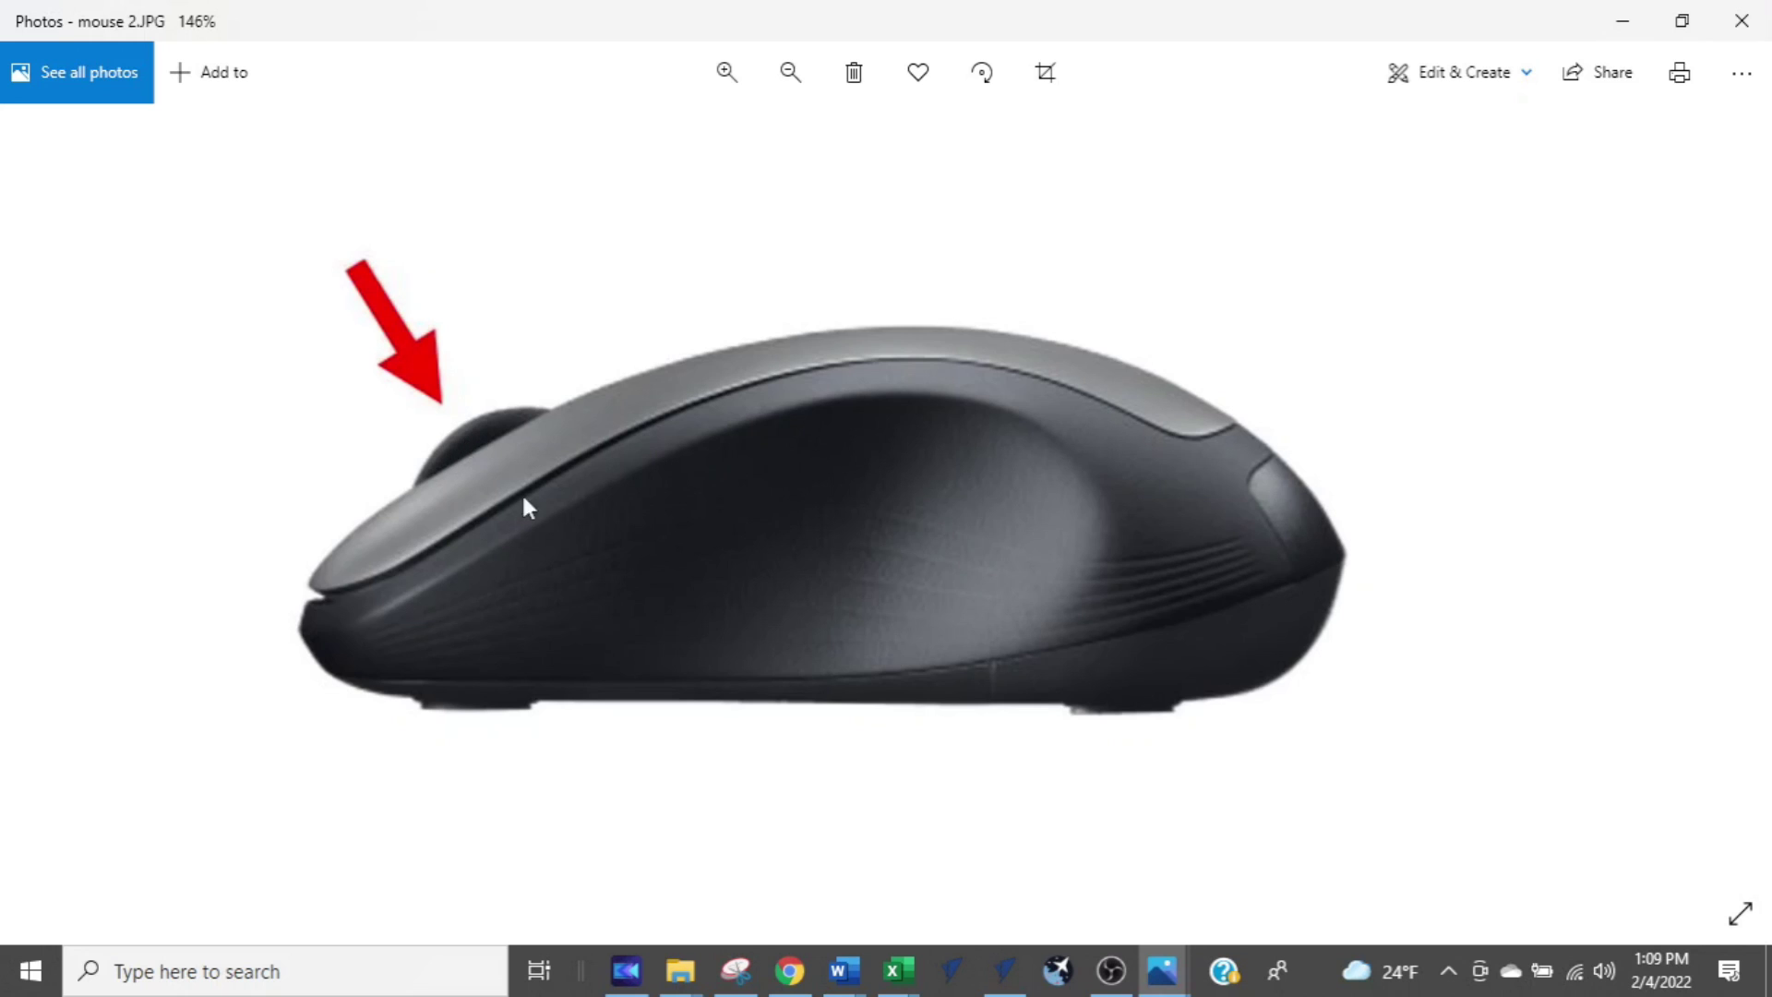
- Return to VCarve Pro and examine the Merry Christmas lettering around the small snowflake that dots the i
click(1010, 969)
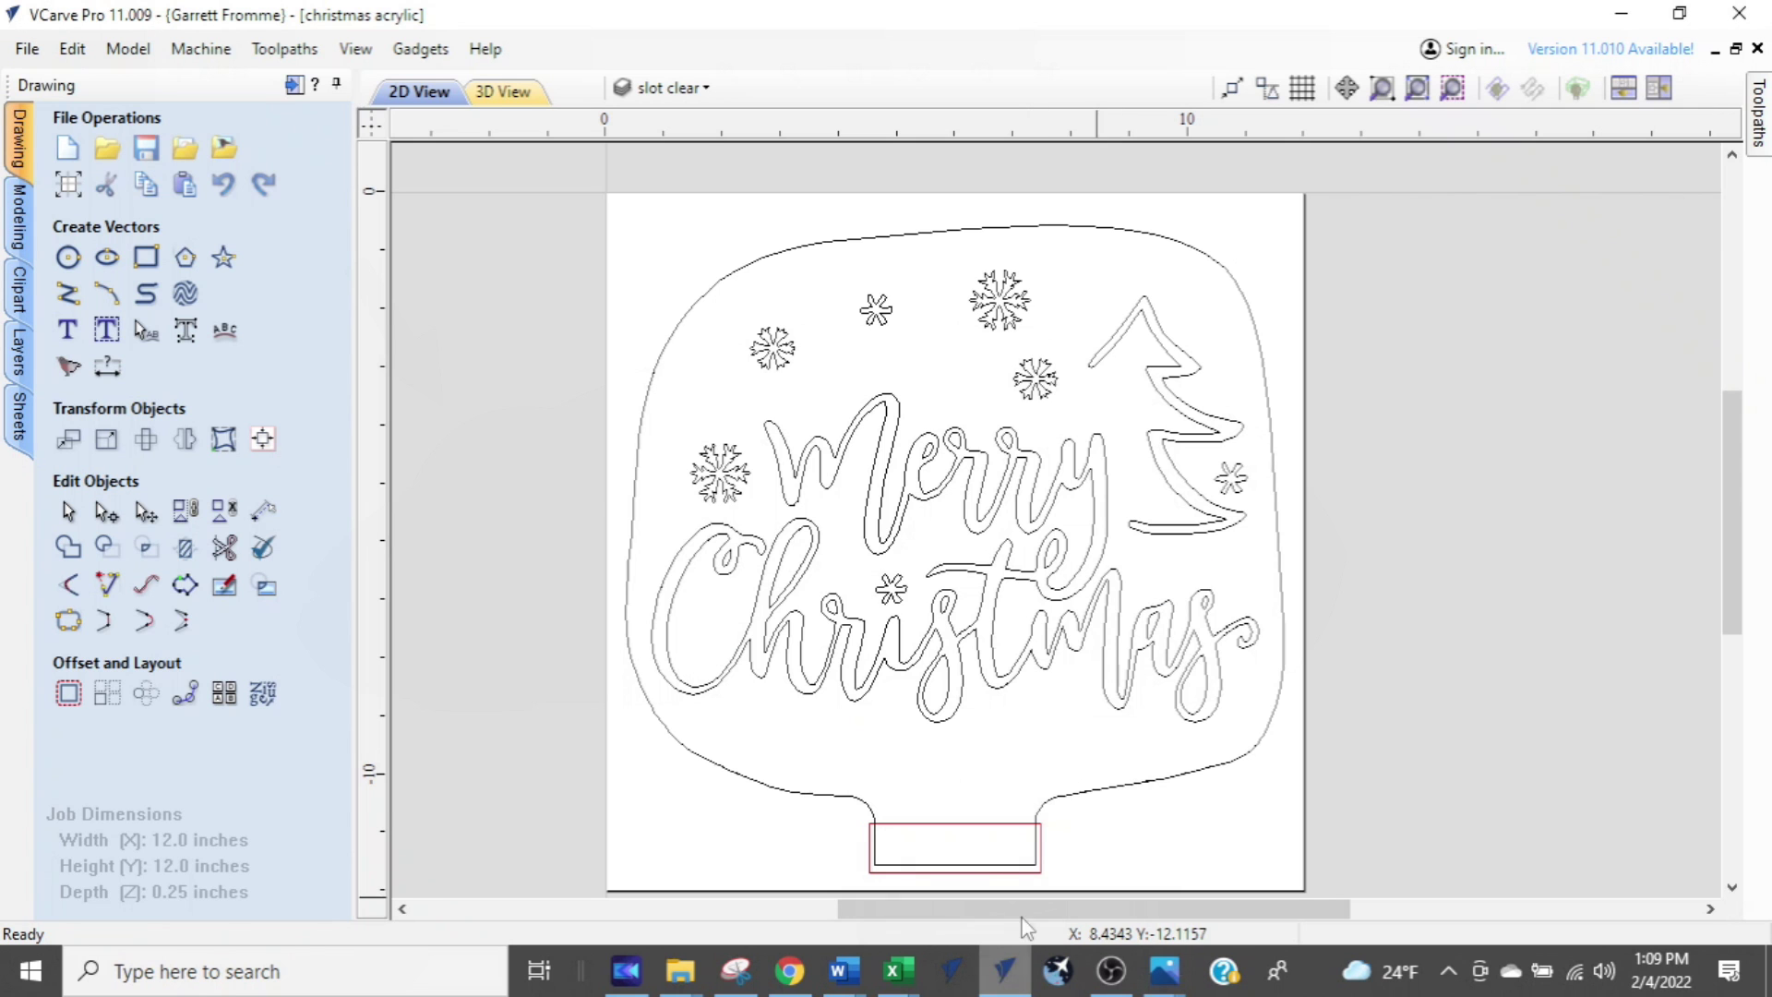
middle_drag(1015, 506, 935, 488)
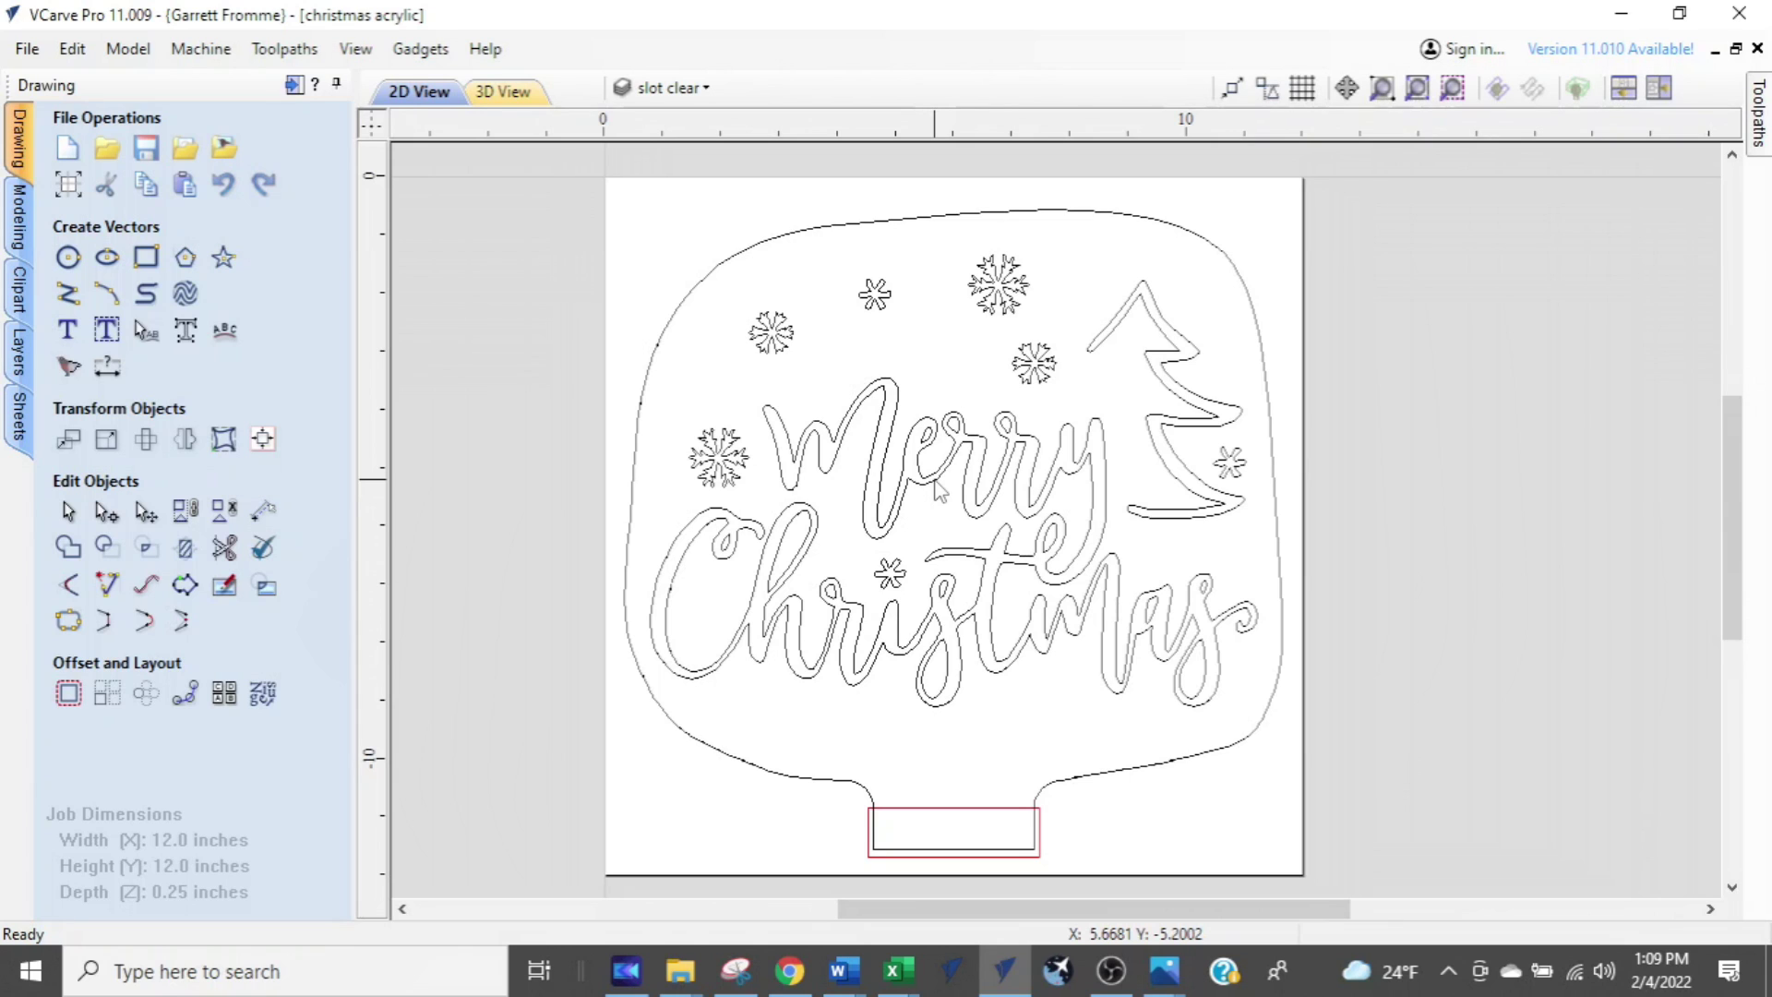
scroll(870, 551, up, 4)
scroll(872, 551, down, 2)
scroll(872, 551, down, 2)
scroll(872, 551, up, 3)
scroll(877, 549, down, 3)
scroll(890, 616, up, 3)
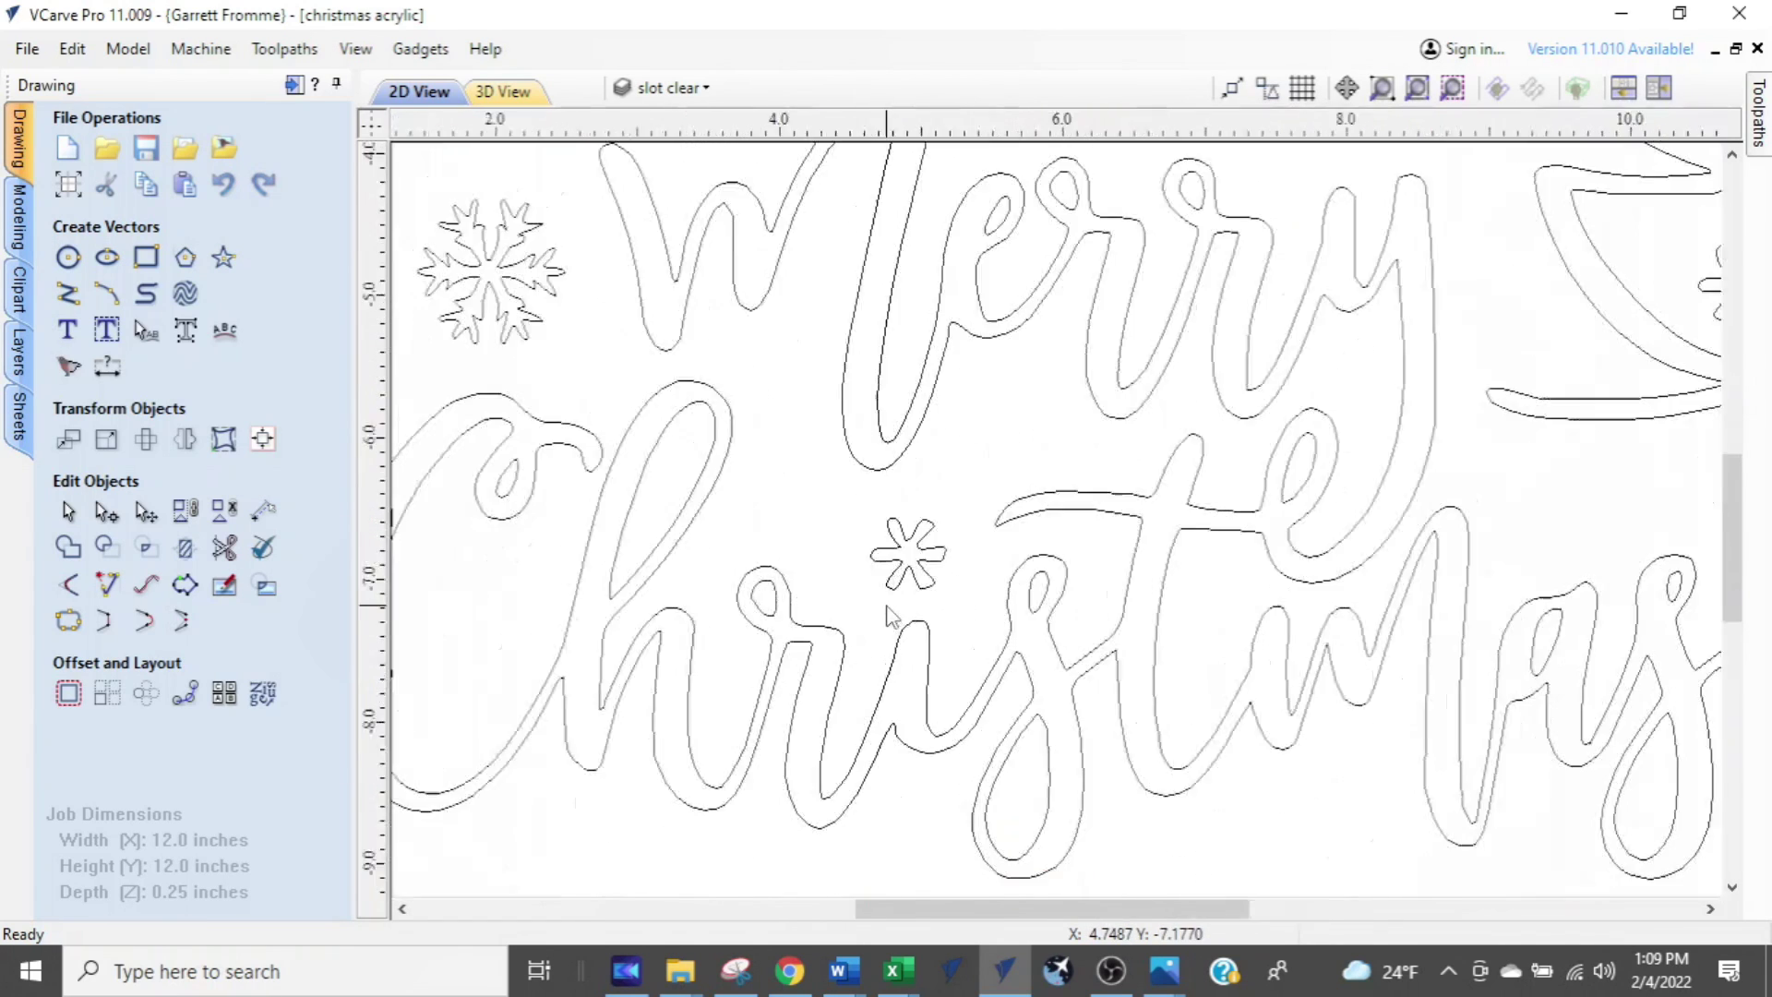
- Inspect the lower part of the sign with its base tab, and the whole design on its sheet
scroll(890, 616, up, 5)
scroll(911, 430, down, 7)
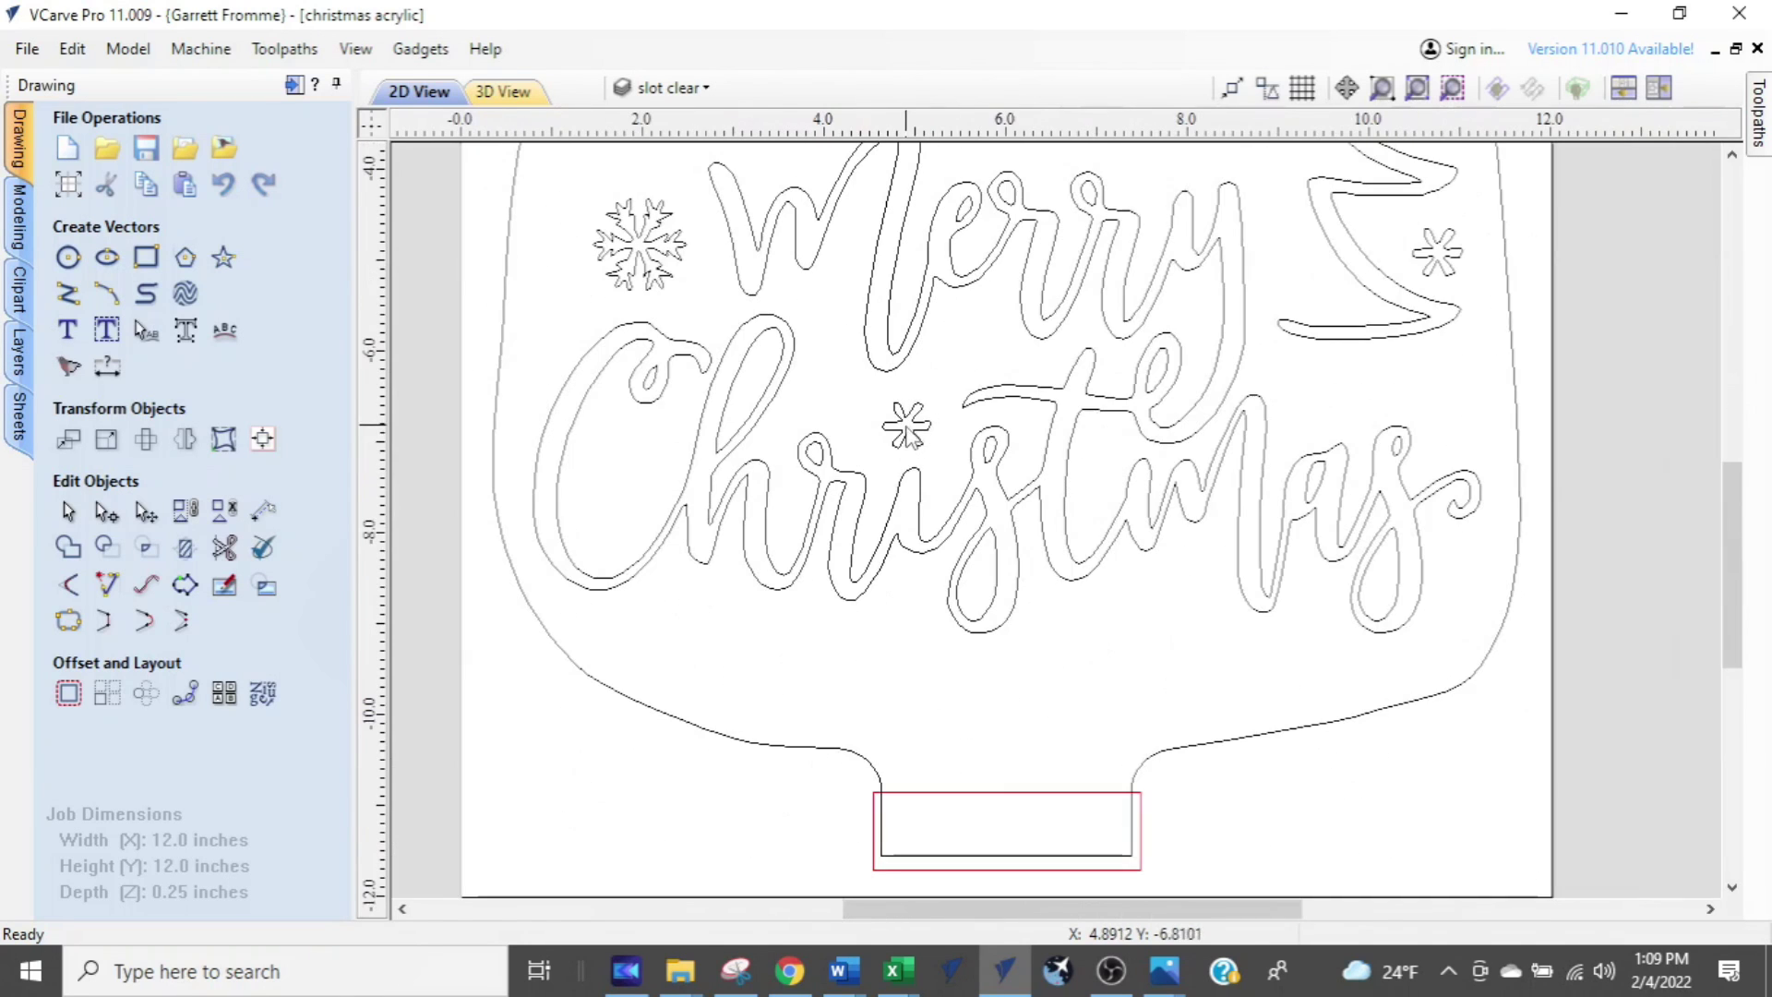
scroll(927, 591, up, 3)
scroll(1019, 385, down, 5)
middle_drag(1019, 328, 927, 542)
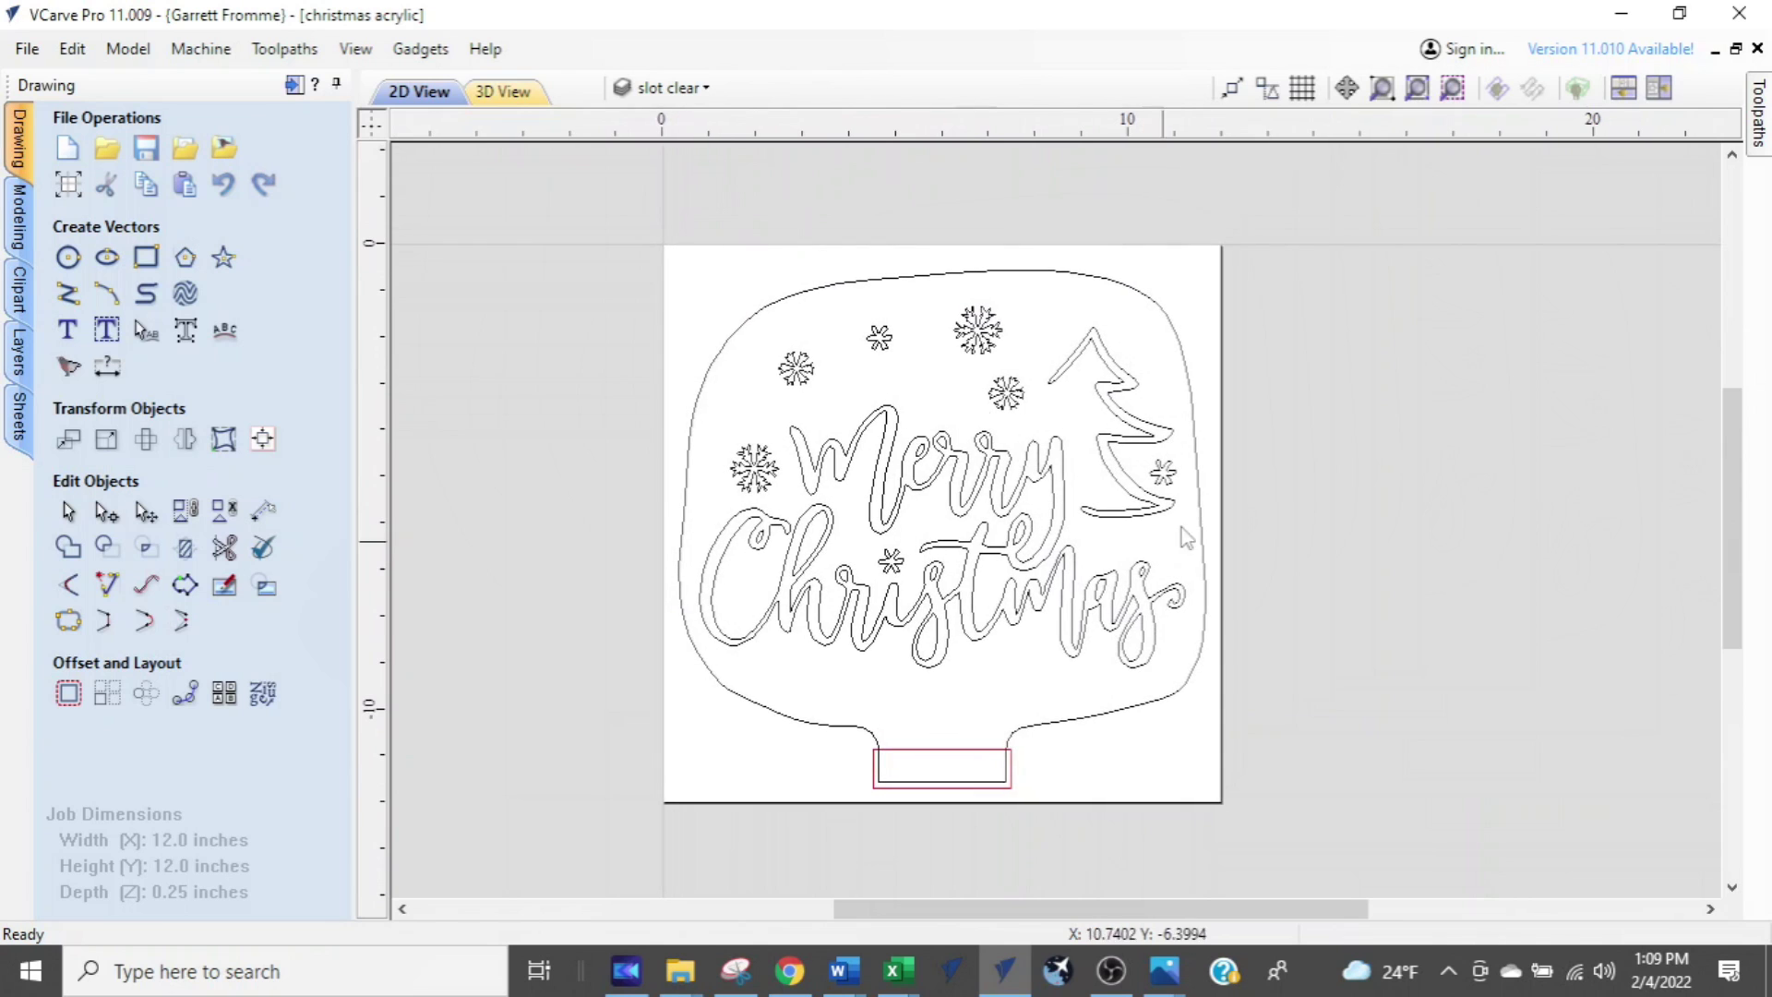
scroll(868, 558, up, 1)
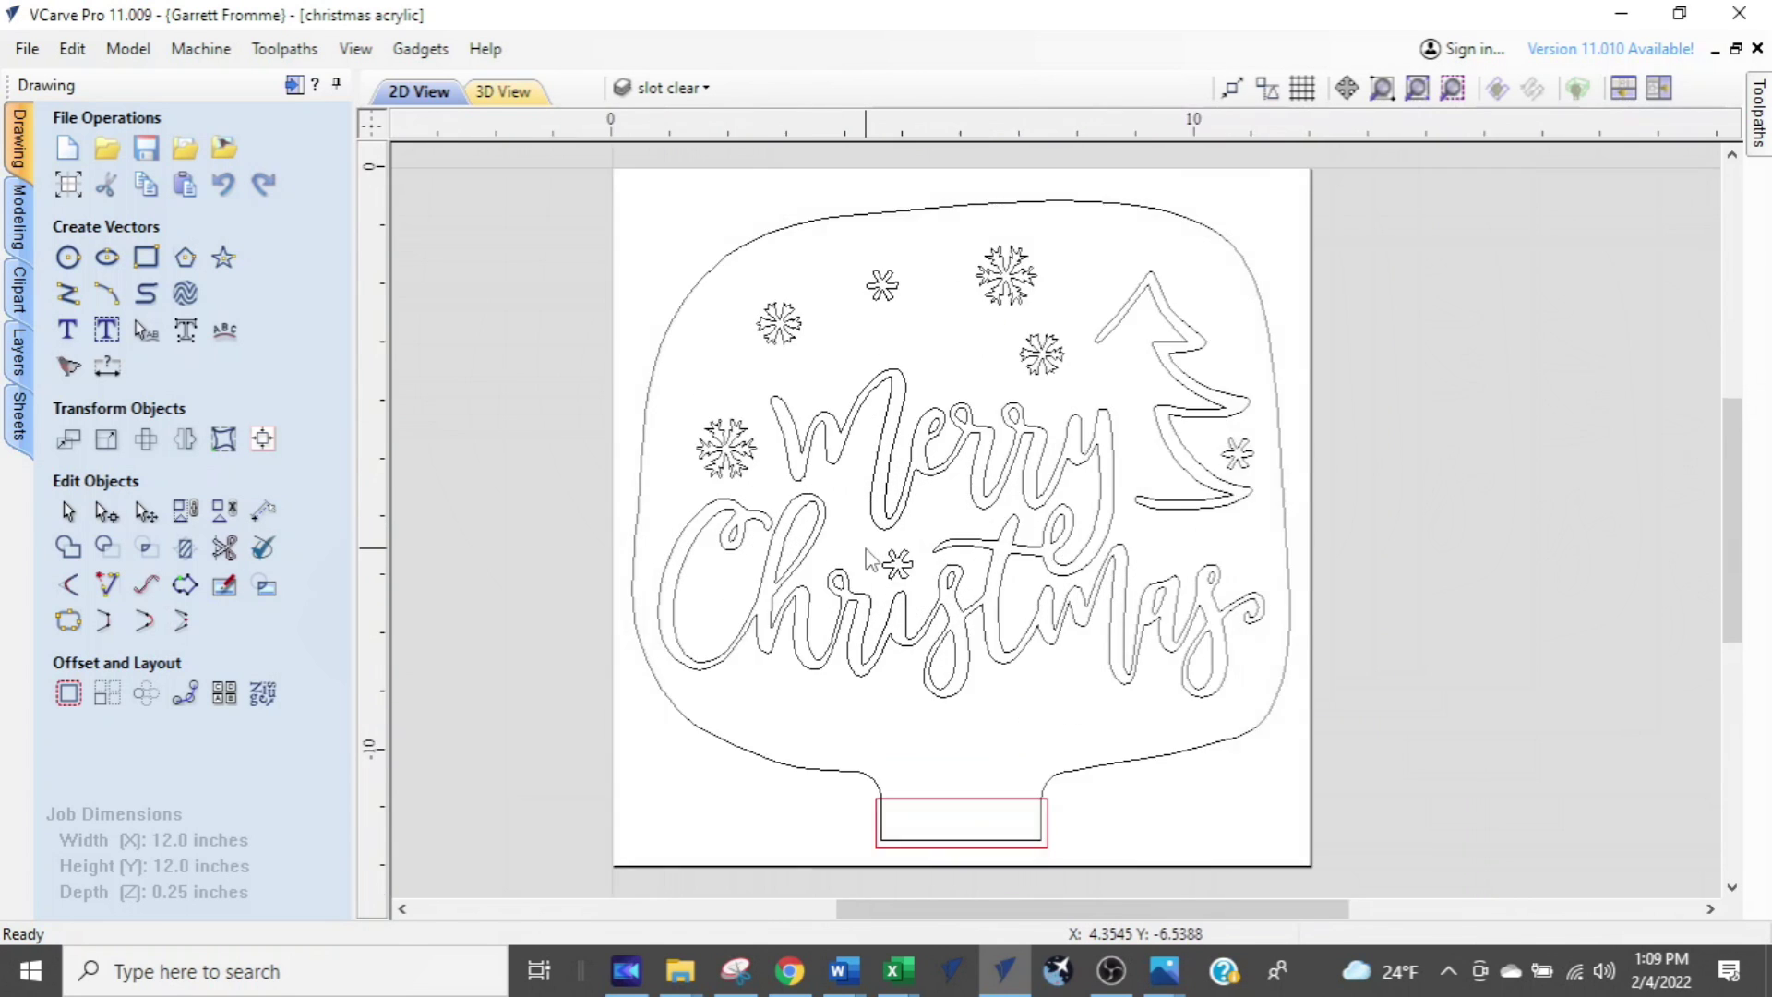
- Examine the small snowflake above the i of Christmas up close, with its full outline centred in the view
scroll(867, 558, up, 5)
scroll(870, 558, up, 5)
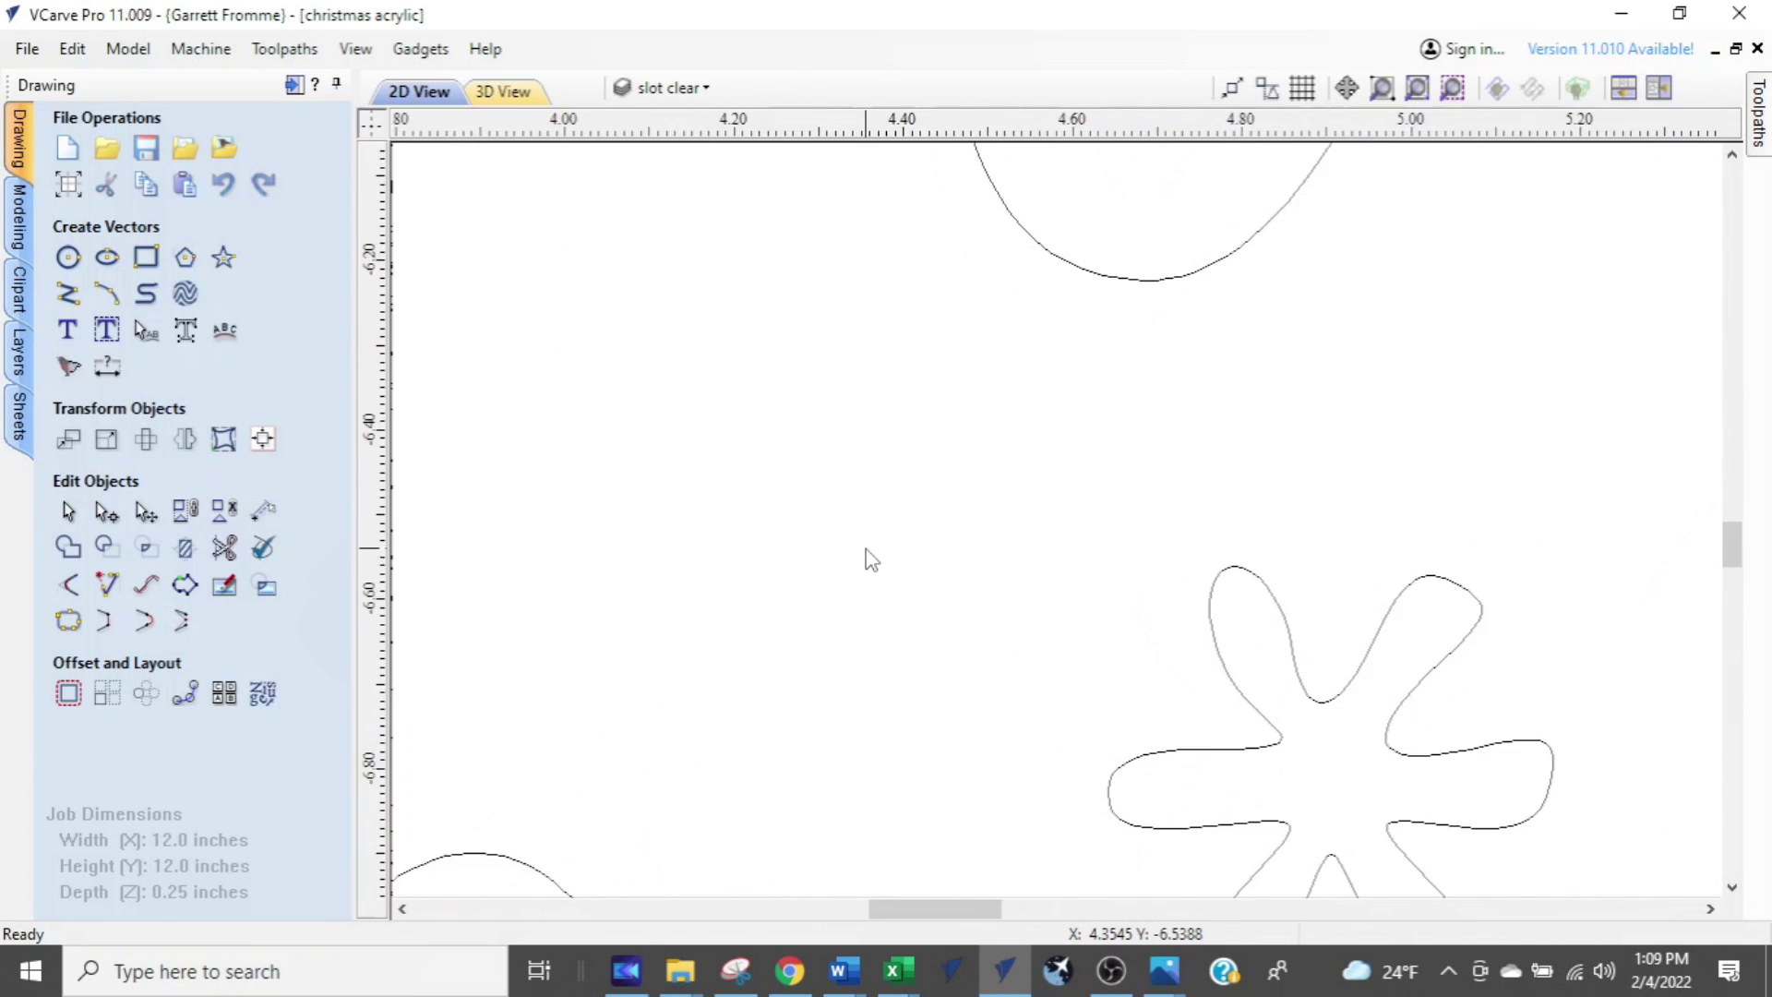
key(ctrl)
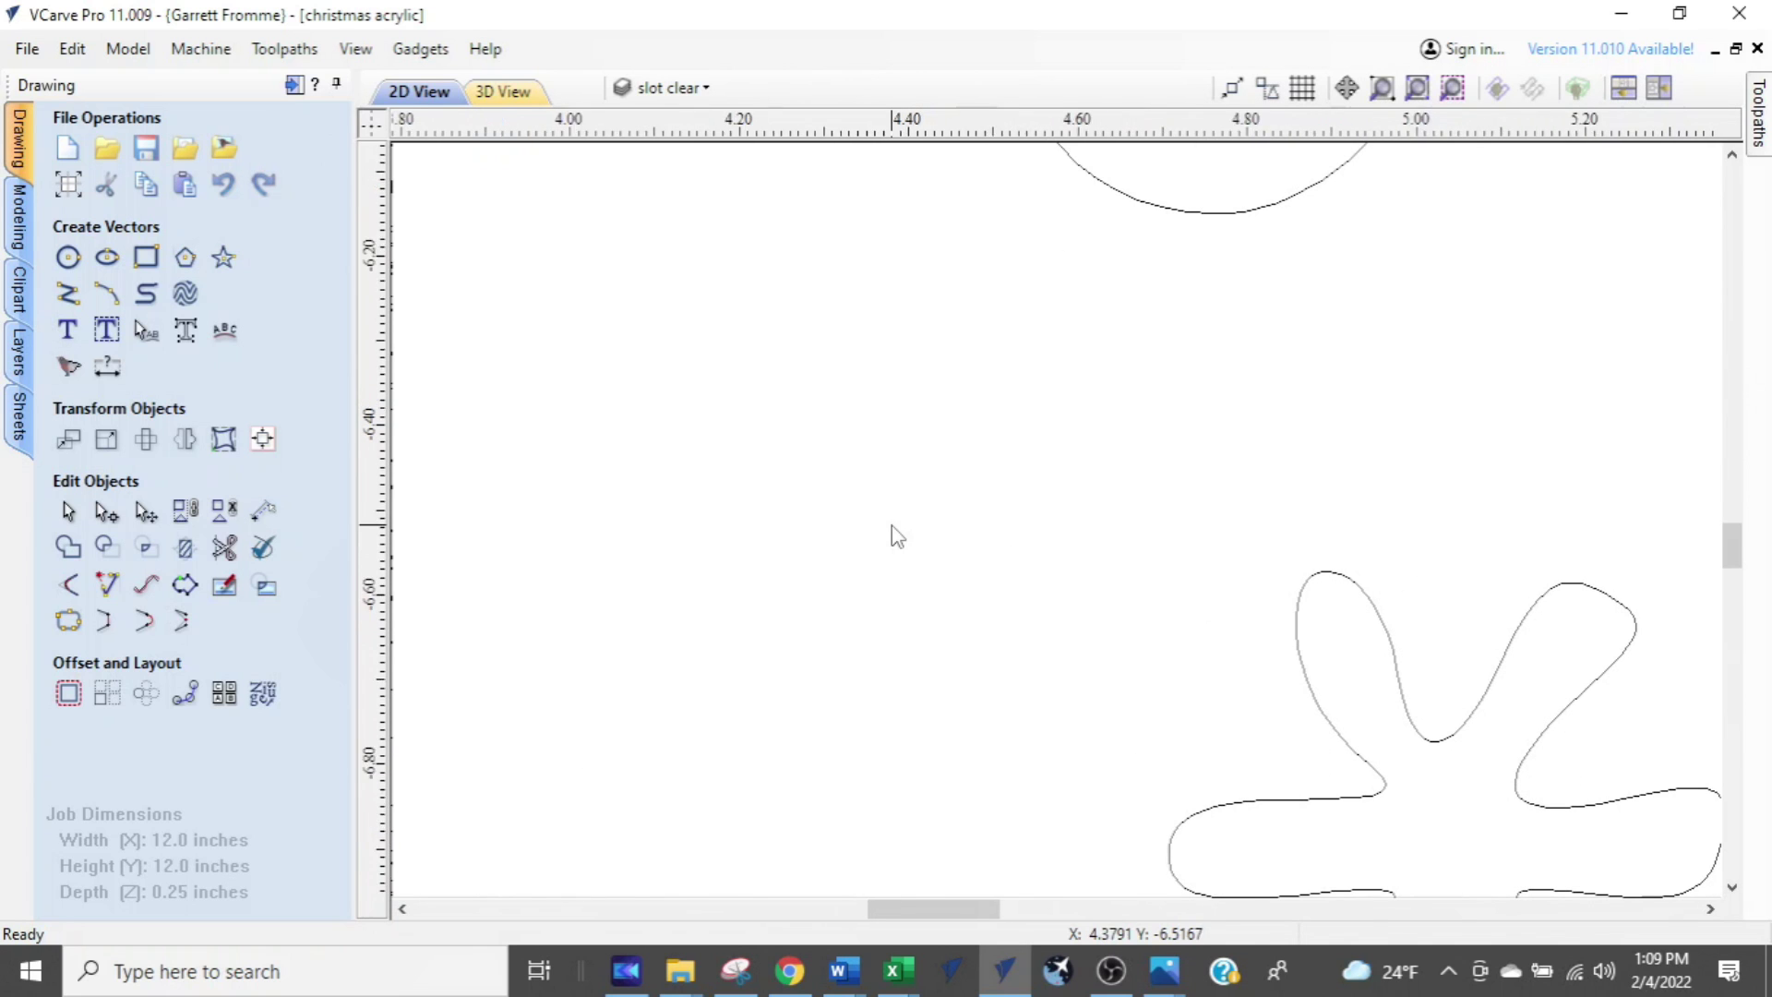
scroll(1087, 716, down, 4)
scroll(1104, 721, up, 4)
scroll(1103, 720, down, 4)
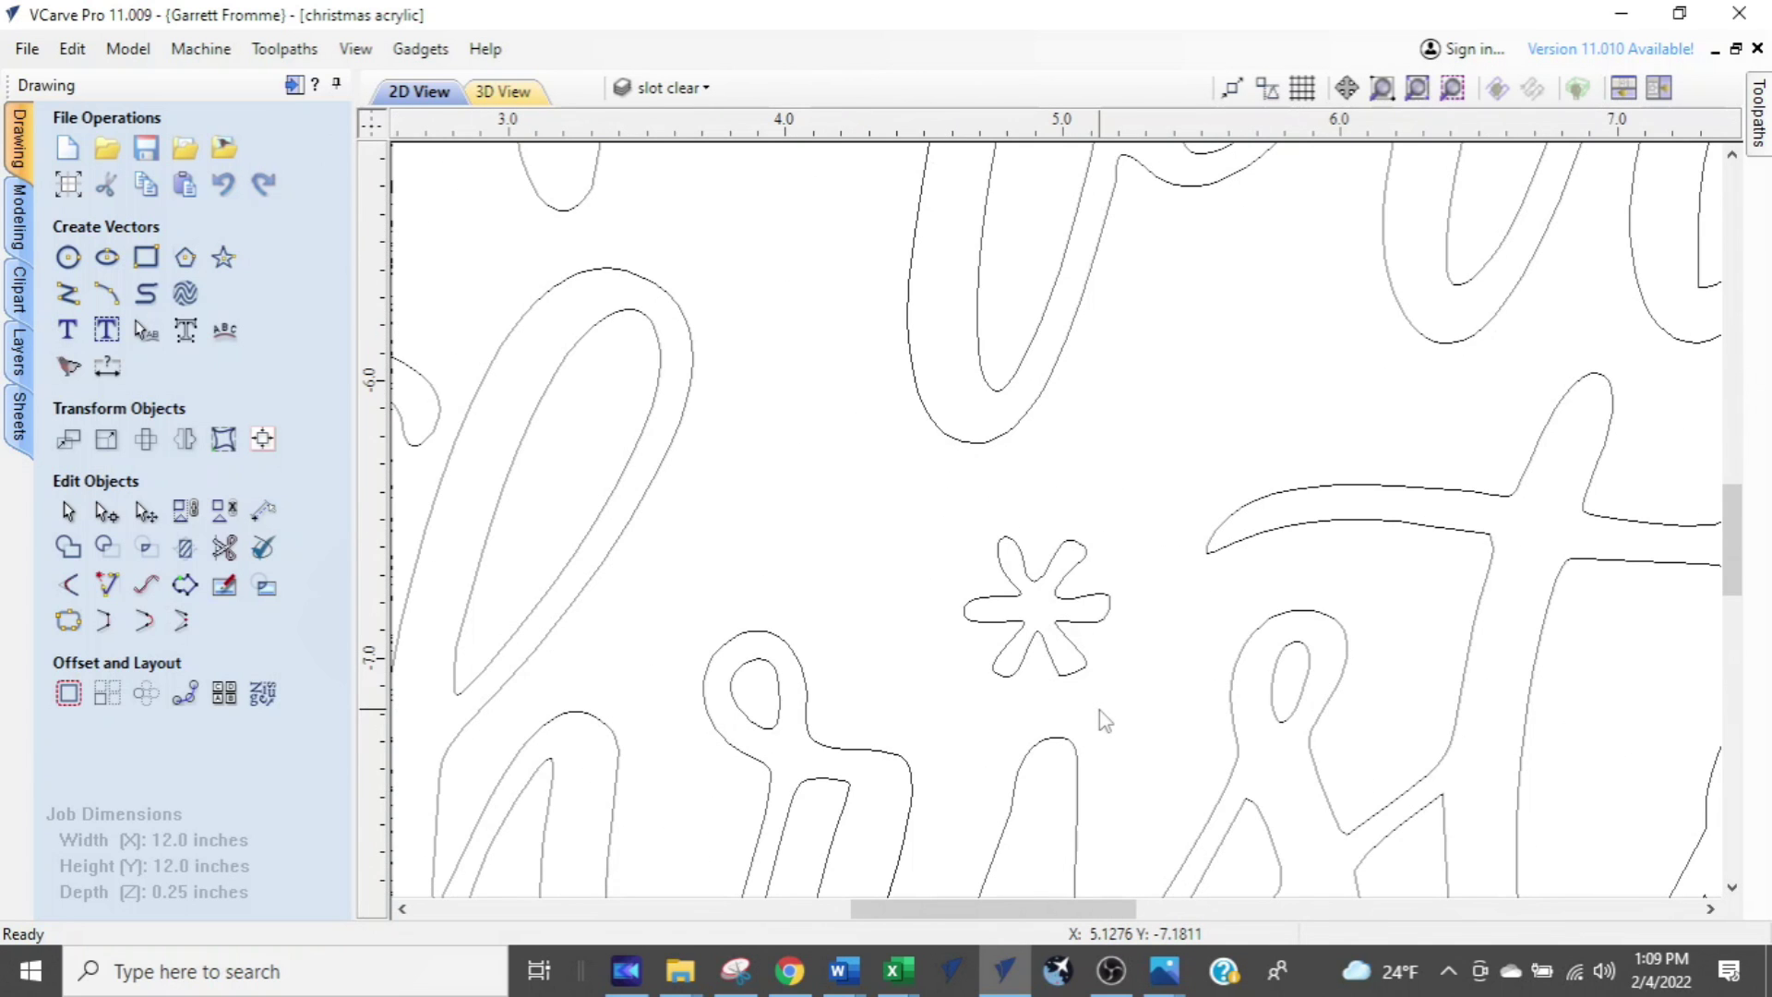
key(ctrl)
scroll(906, 541, up, 4)
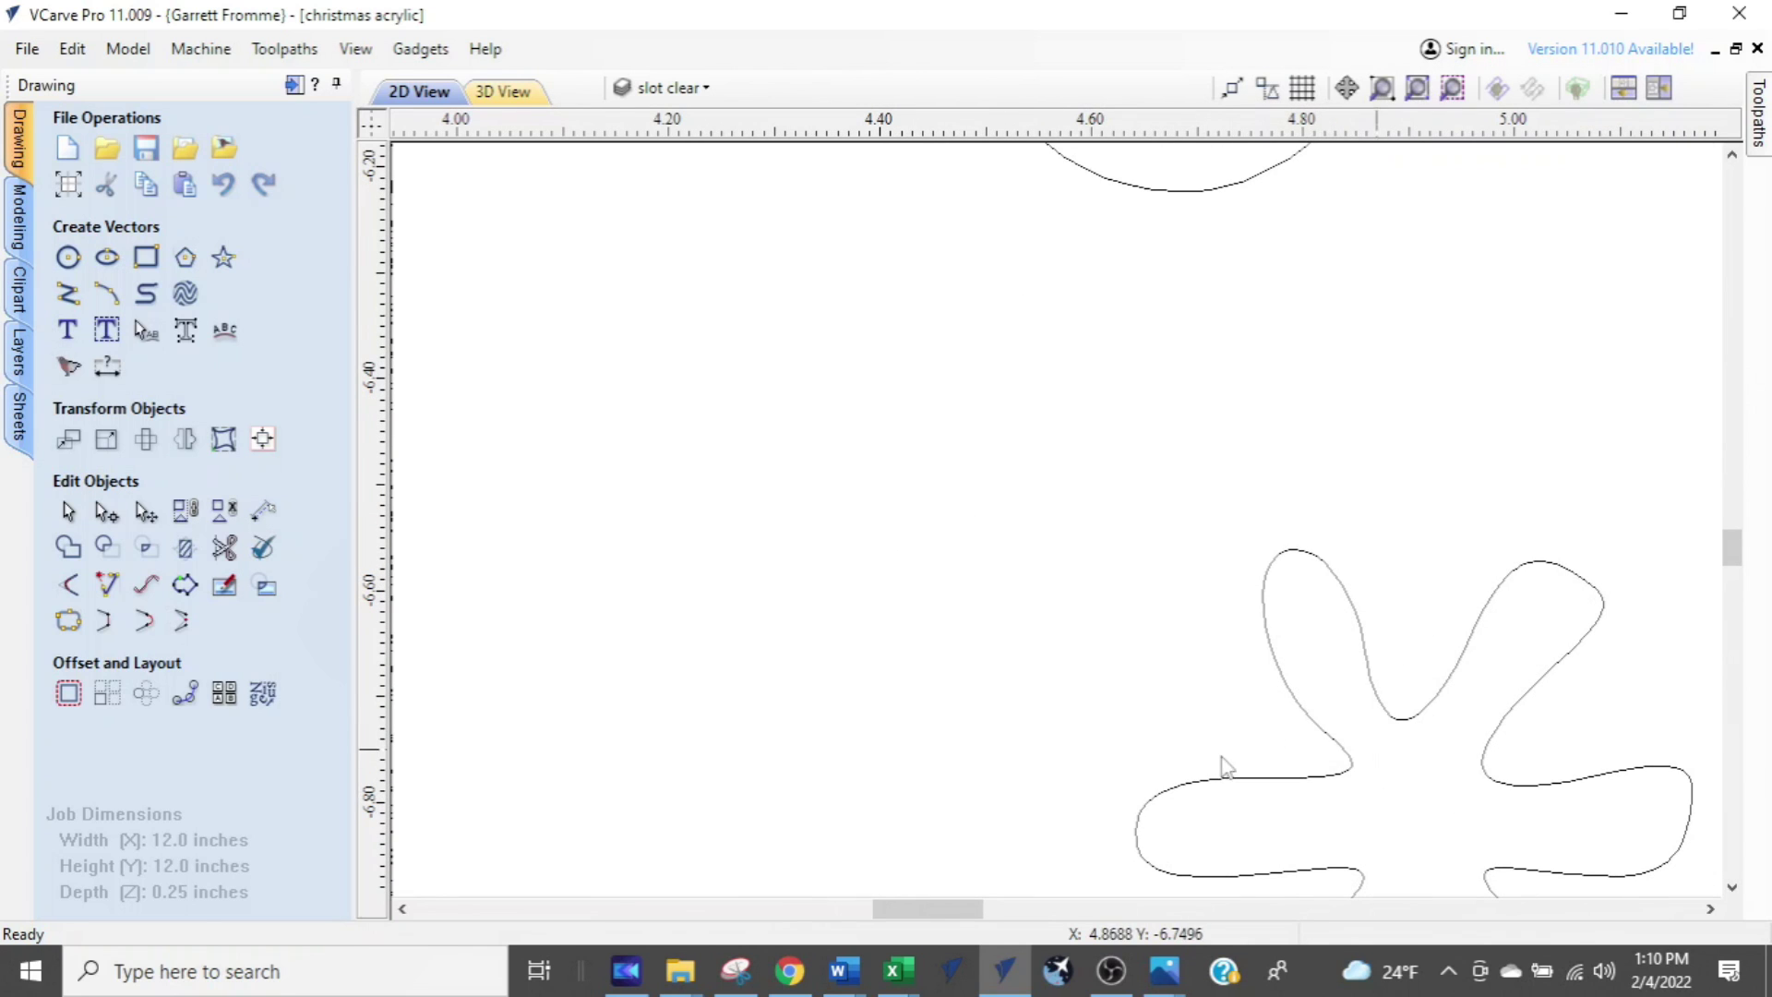
middle_drag(1419, 769, 1002, 466)
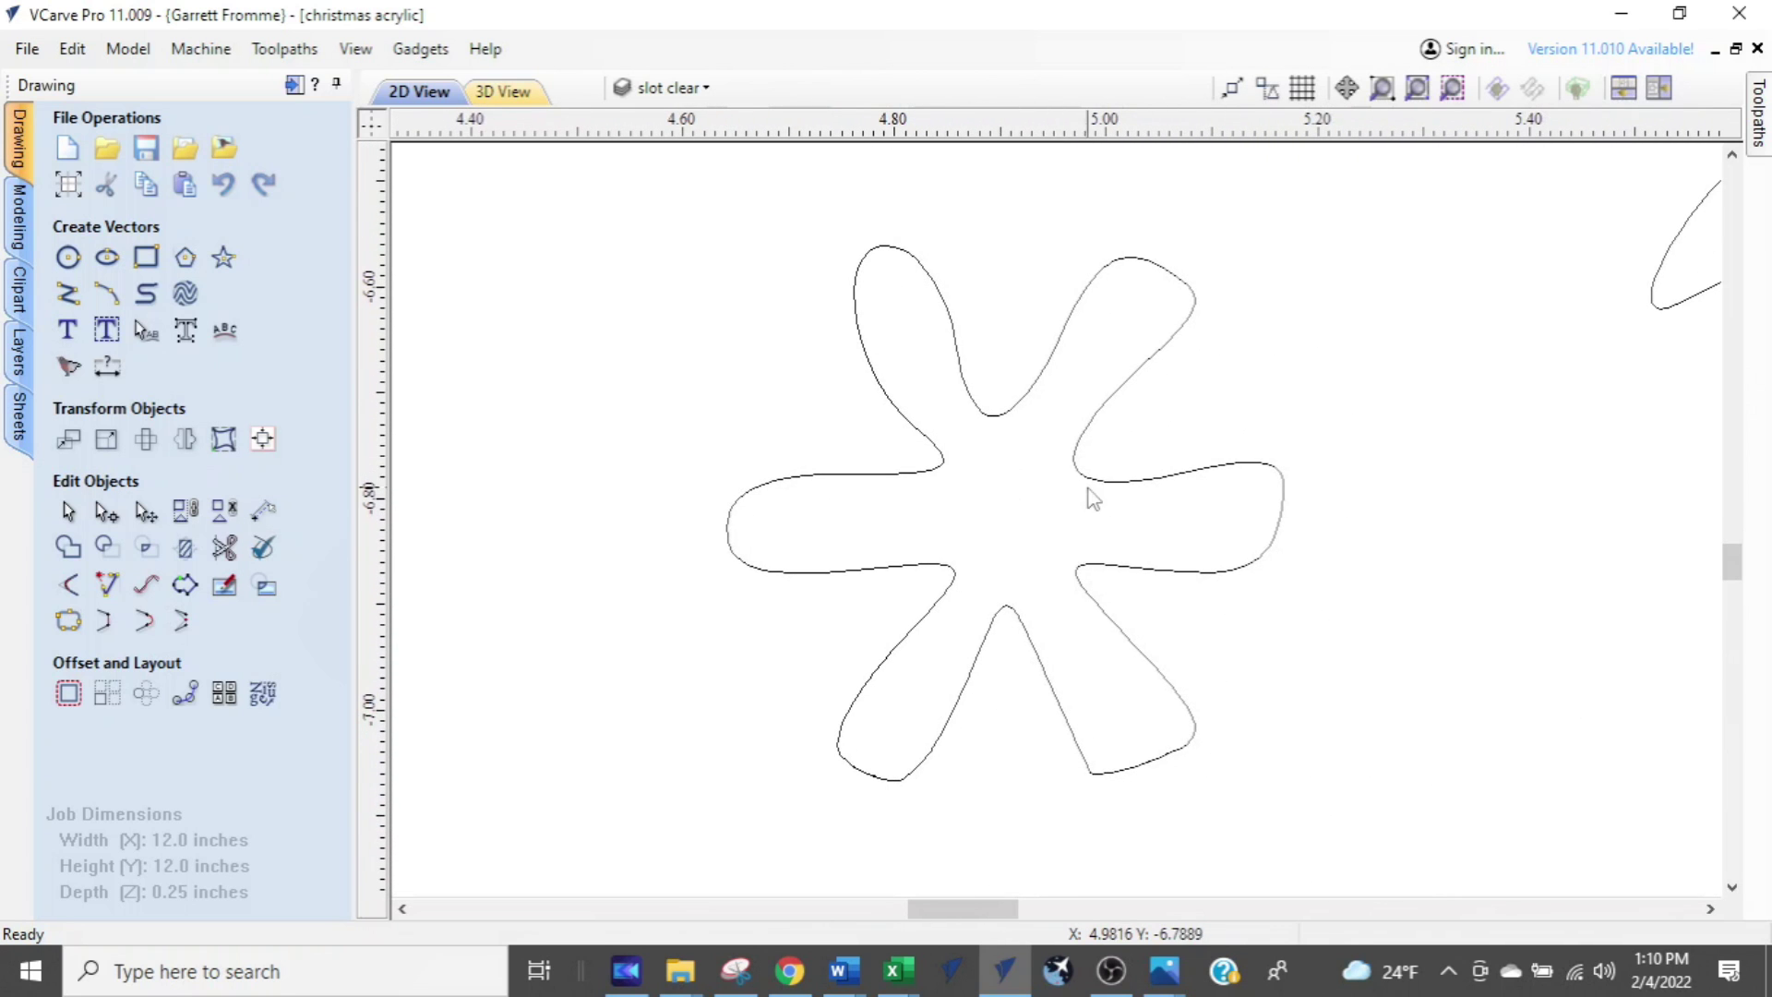
- Bring the whole Merry Christmas sign back into view and reposition its sheet in the 2D view
scroll(942, 545, down, 5)
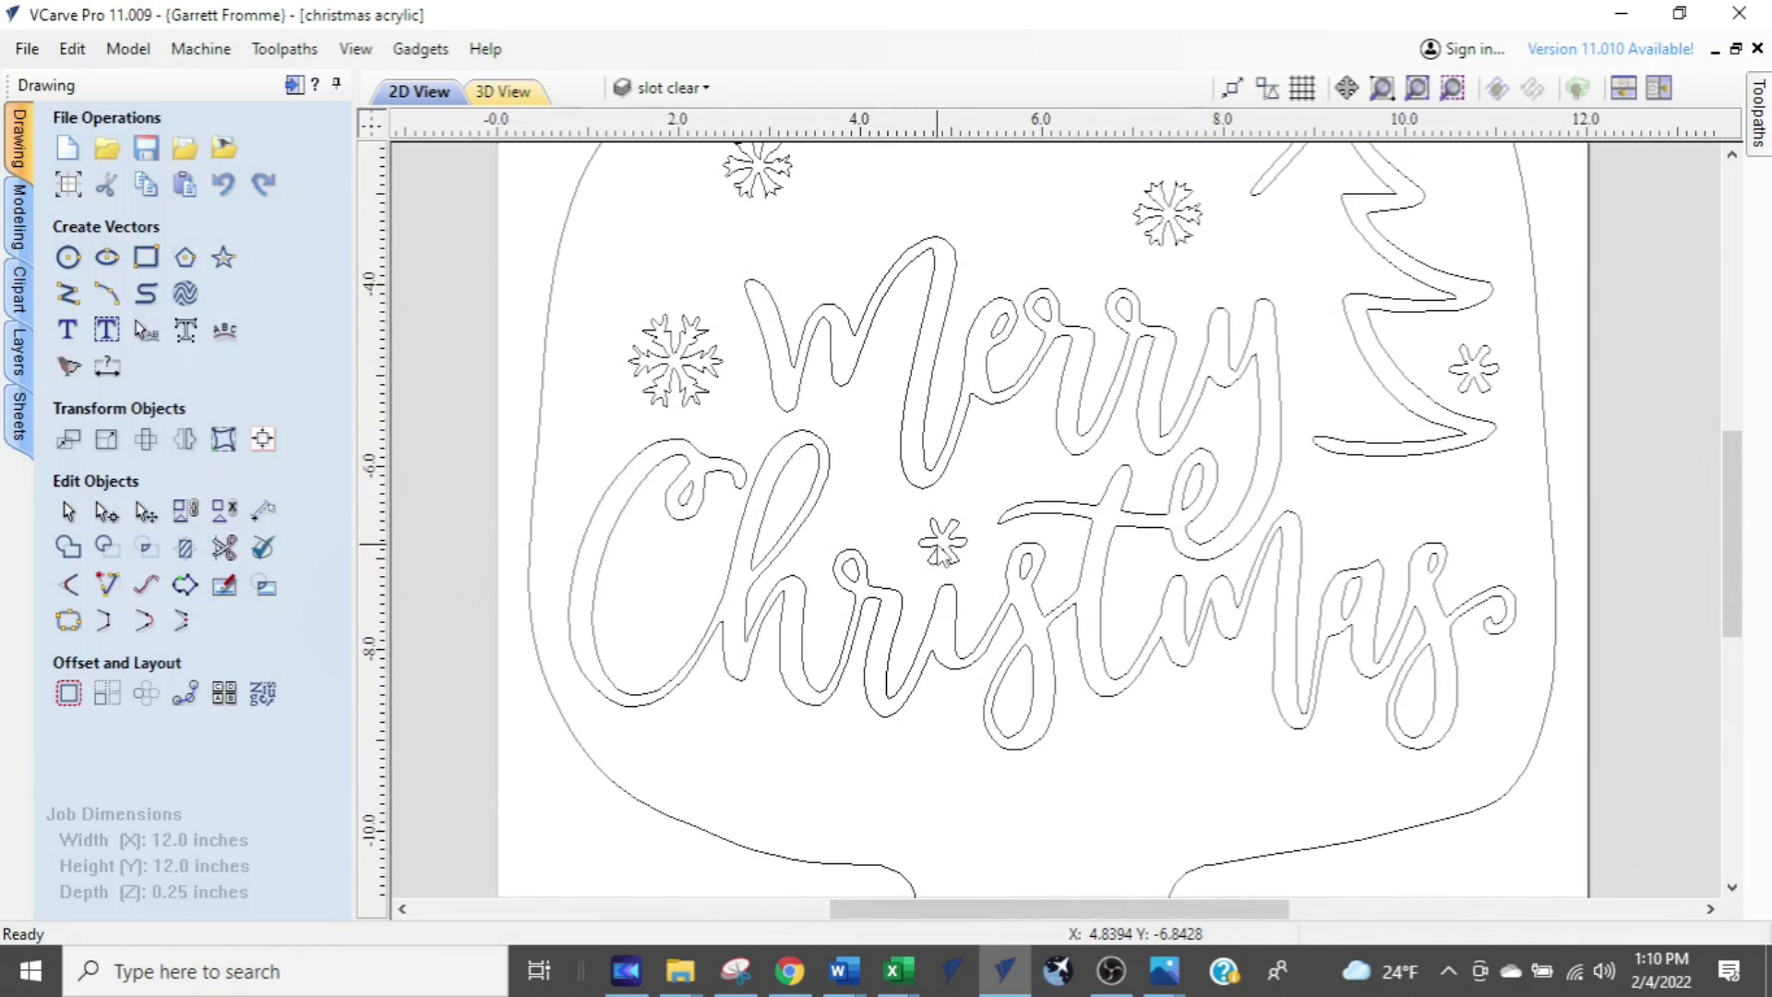
scroll(942, 554, down, 2)
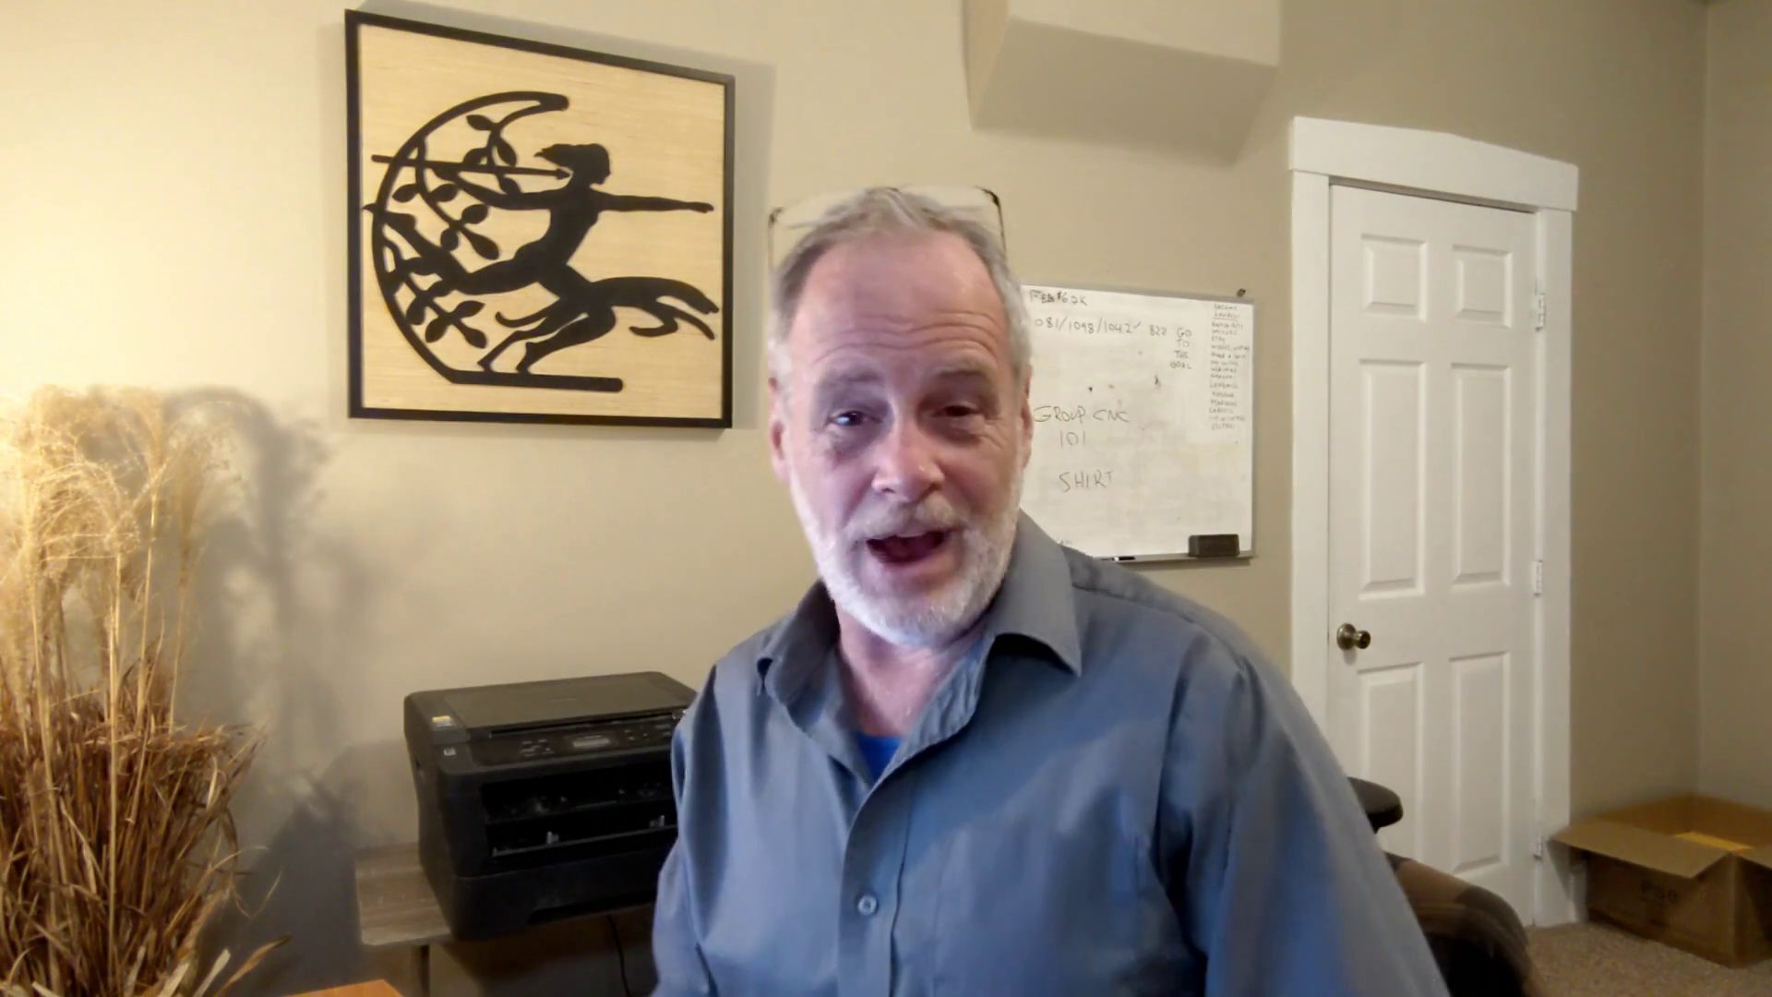
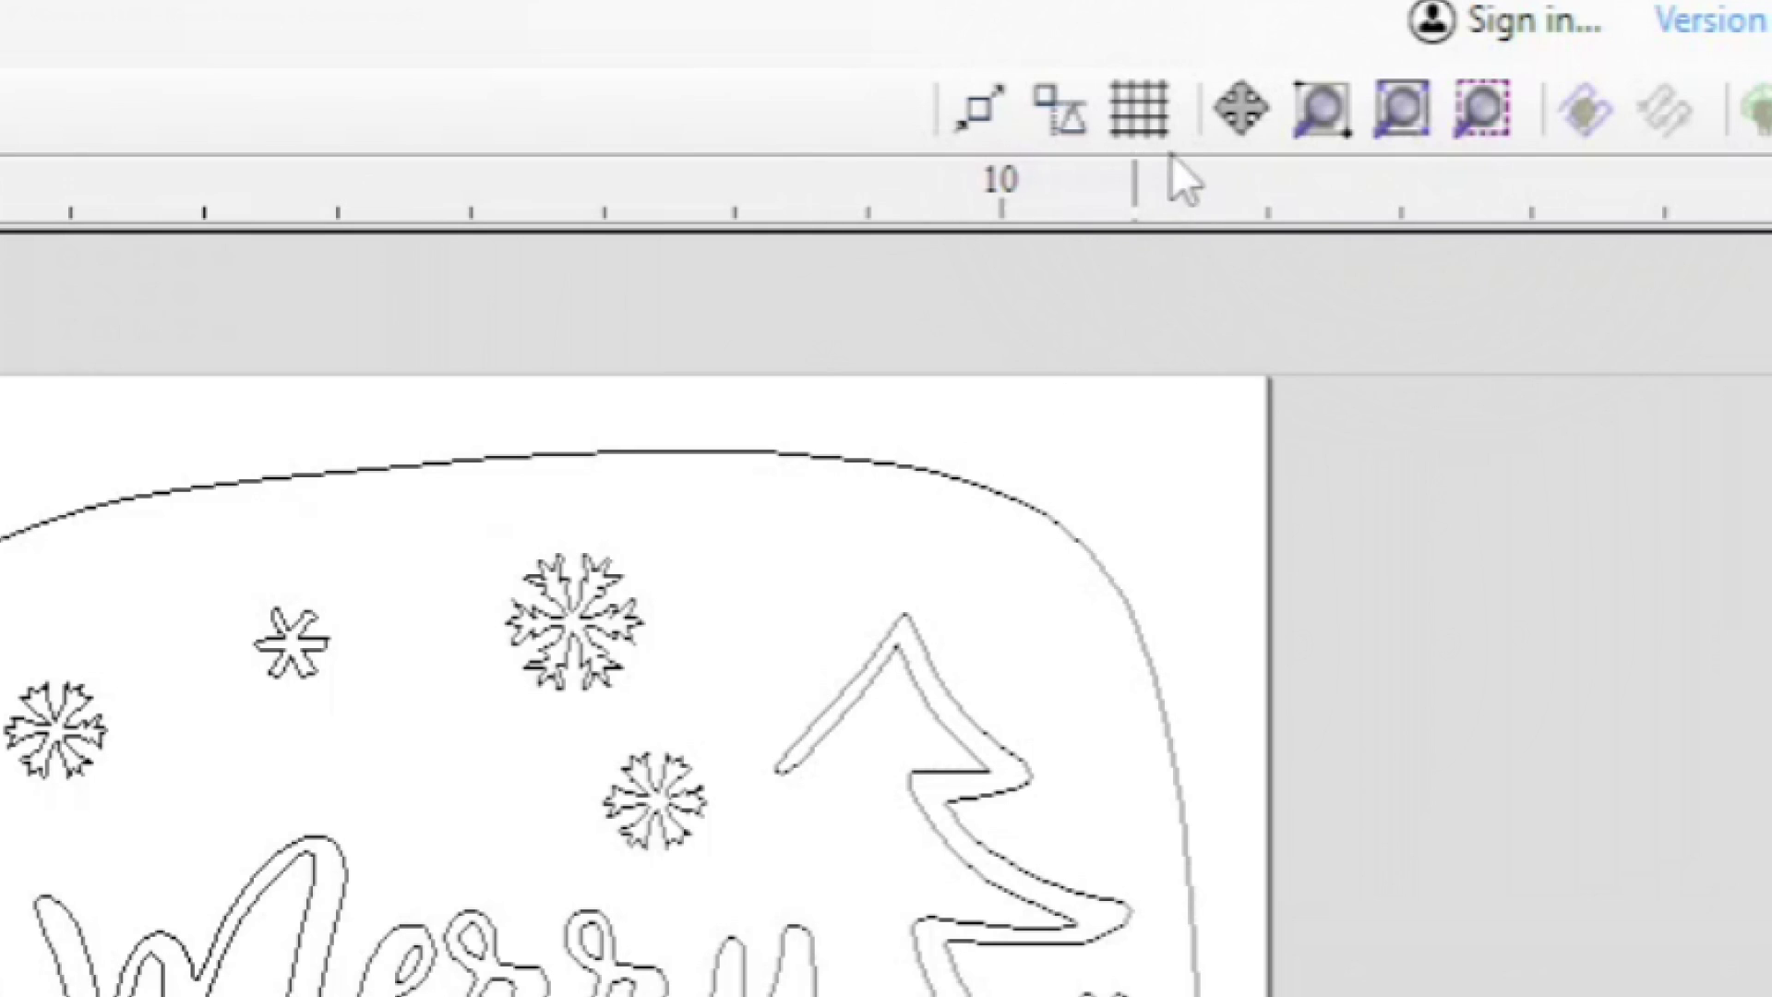
click(1241, 129)
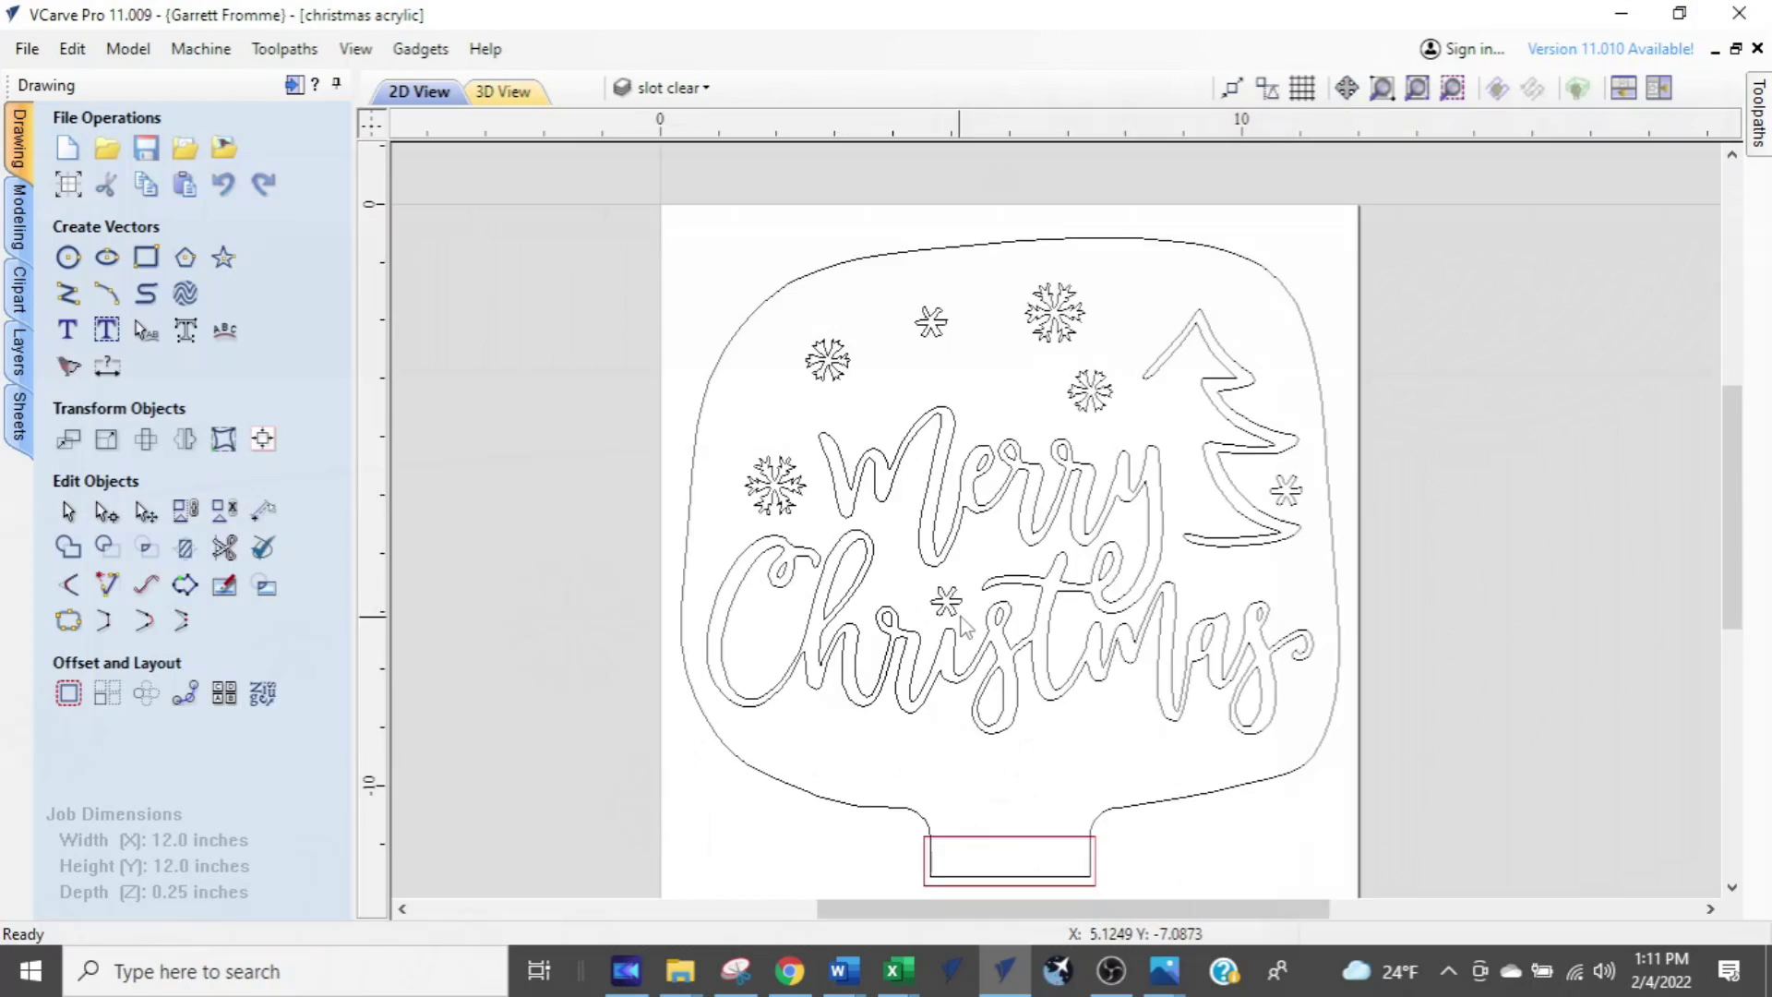
mouse_move(958, 617)
mouse_down()
mouse_move(1227, 562)
mouse_move(789, 631)
mouse_move(955, 549)
mouse_move(1026, 561)
mouse_up()
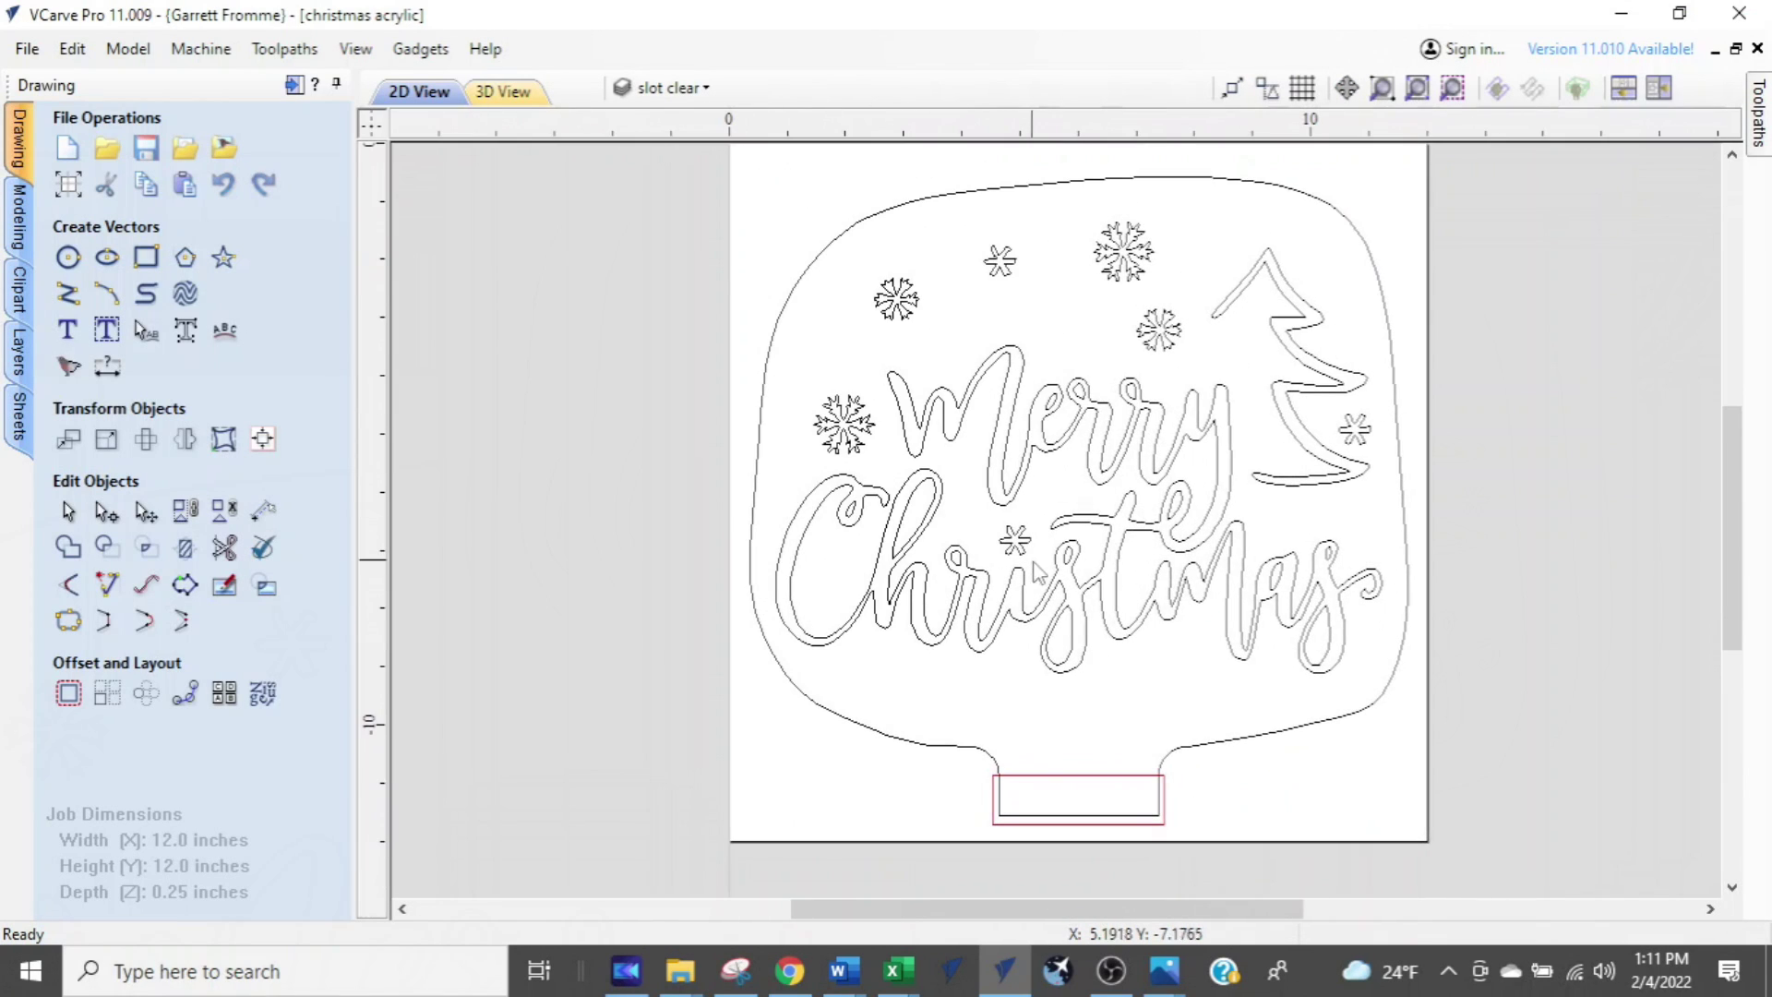
- Shift the sign around the 2D view with the Pan tool, keeping the whole sheet in sight
click(1346, 88)
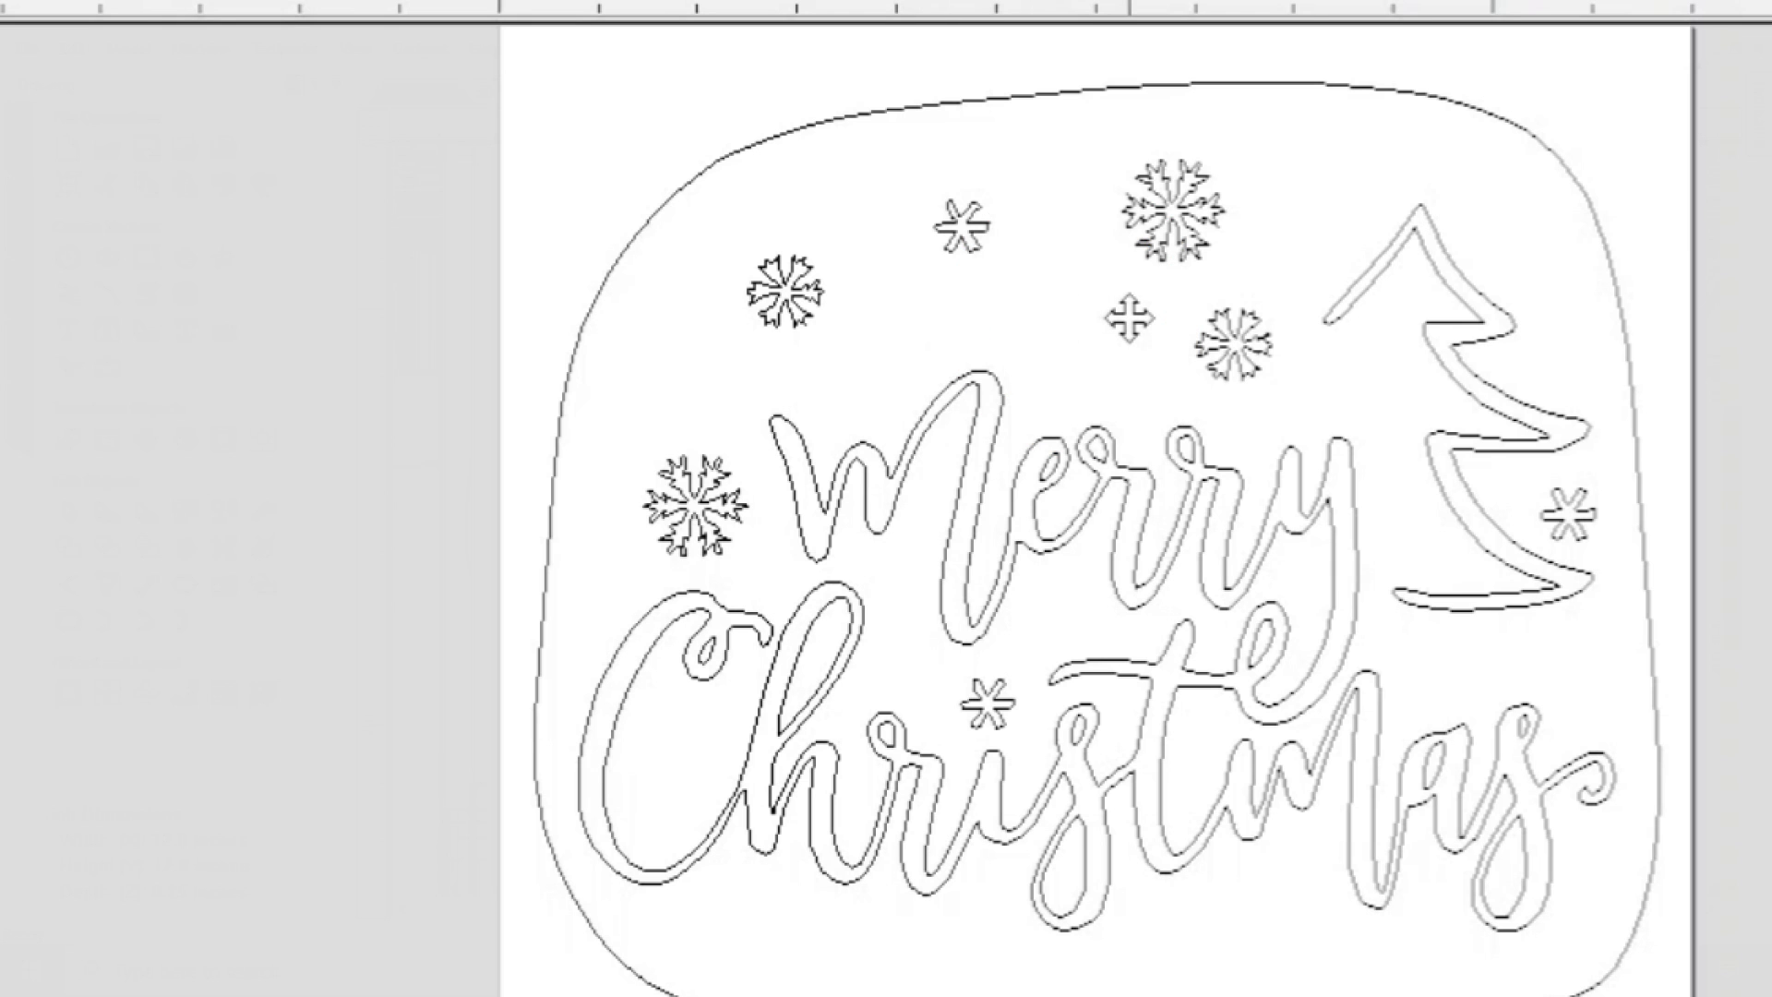
mouse_move(1073, 317)
mouse_down()
mouse_move(906, 317)
mouse_move(859, 409)
mouse_move(932, 550)
mouse_move(999, 343)
mouse_up()
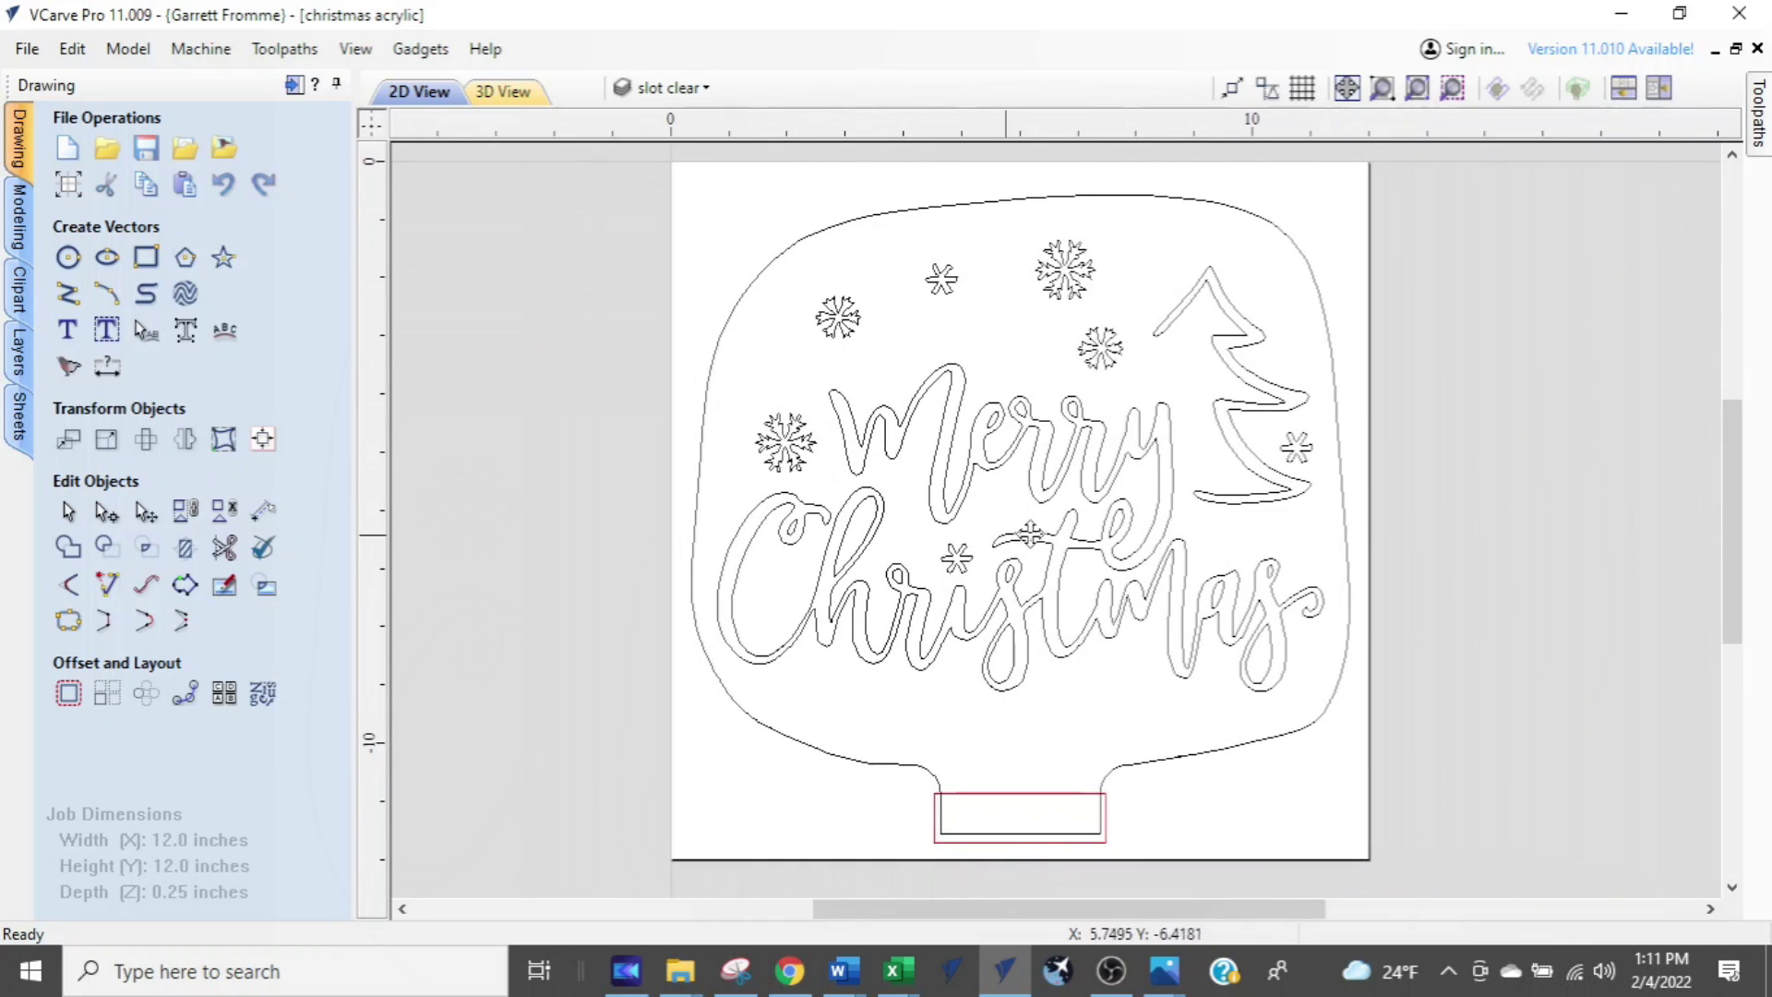
scroll(991, 332, down, 2)
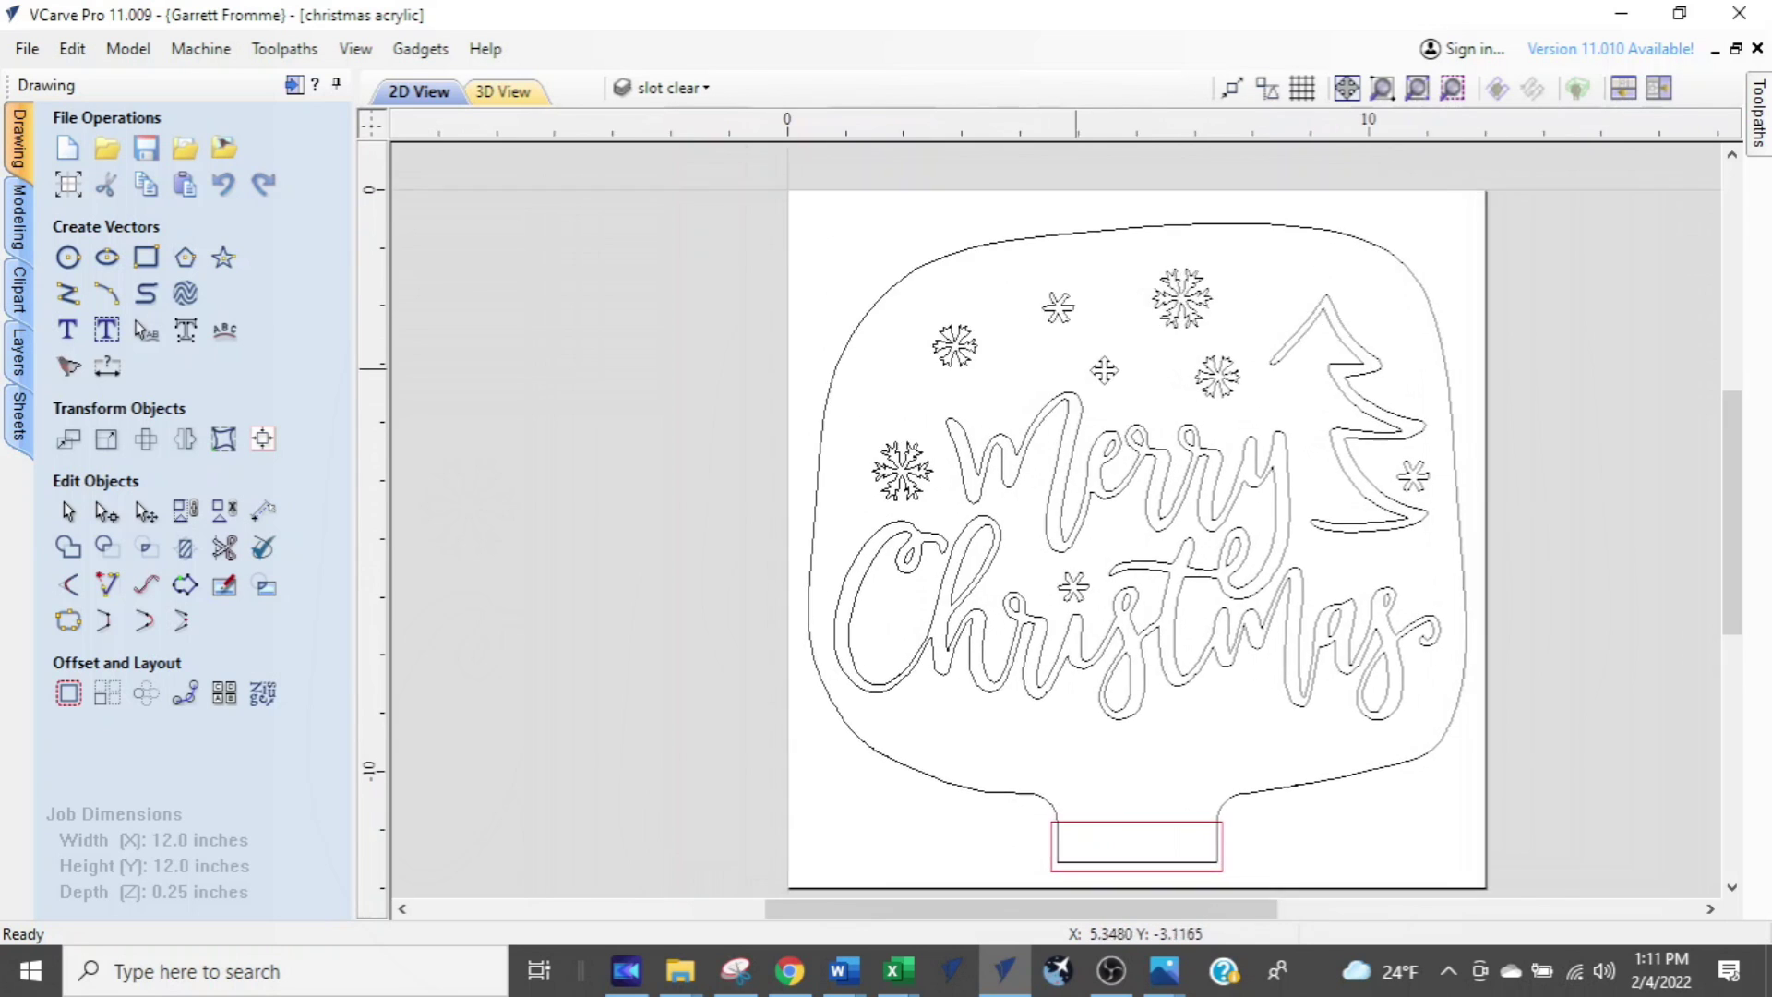
scroll(994, 323, up, 2)
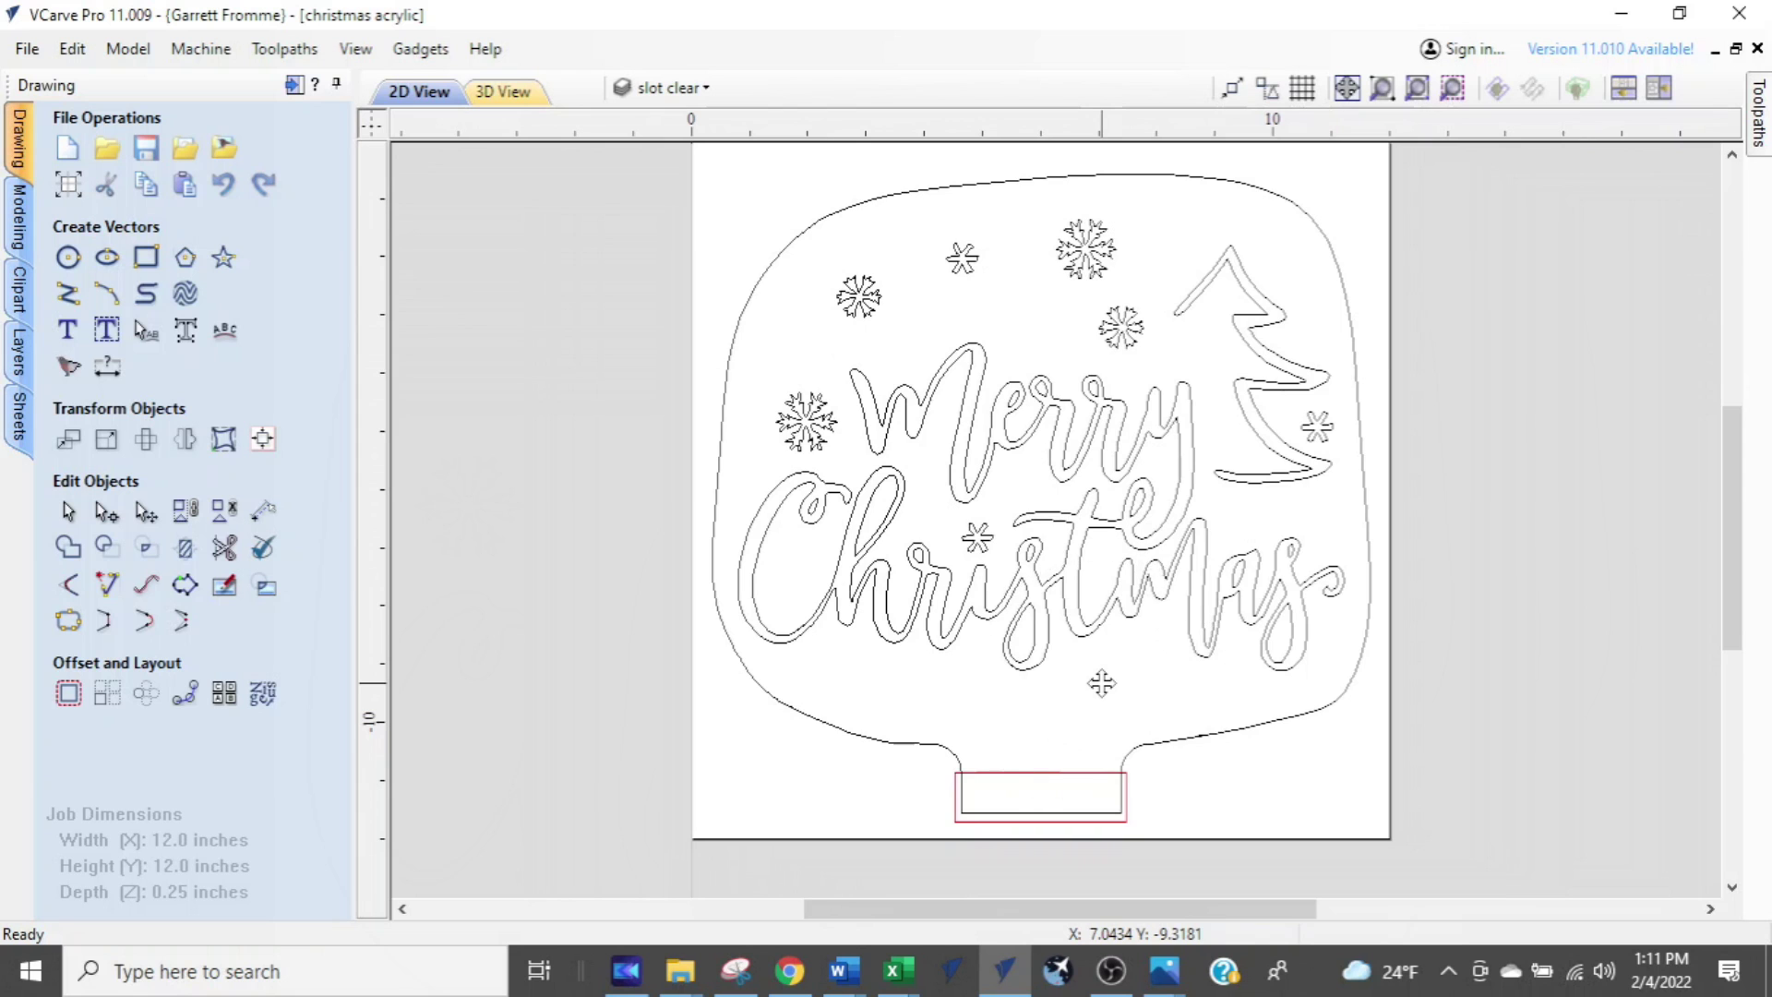
mouse_move(1100, 683)
mouse_down()
mouse_move(1056, 557)
mouse_move(827, 623)
mouse_move(1012, 727)
mouse_move(1065, 716)
mouse_up()
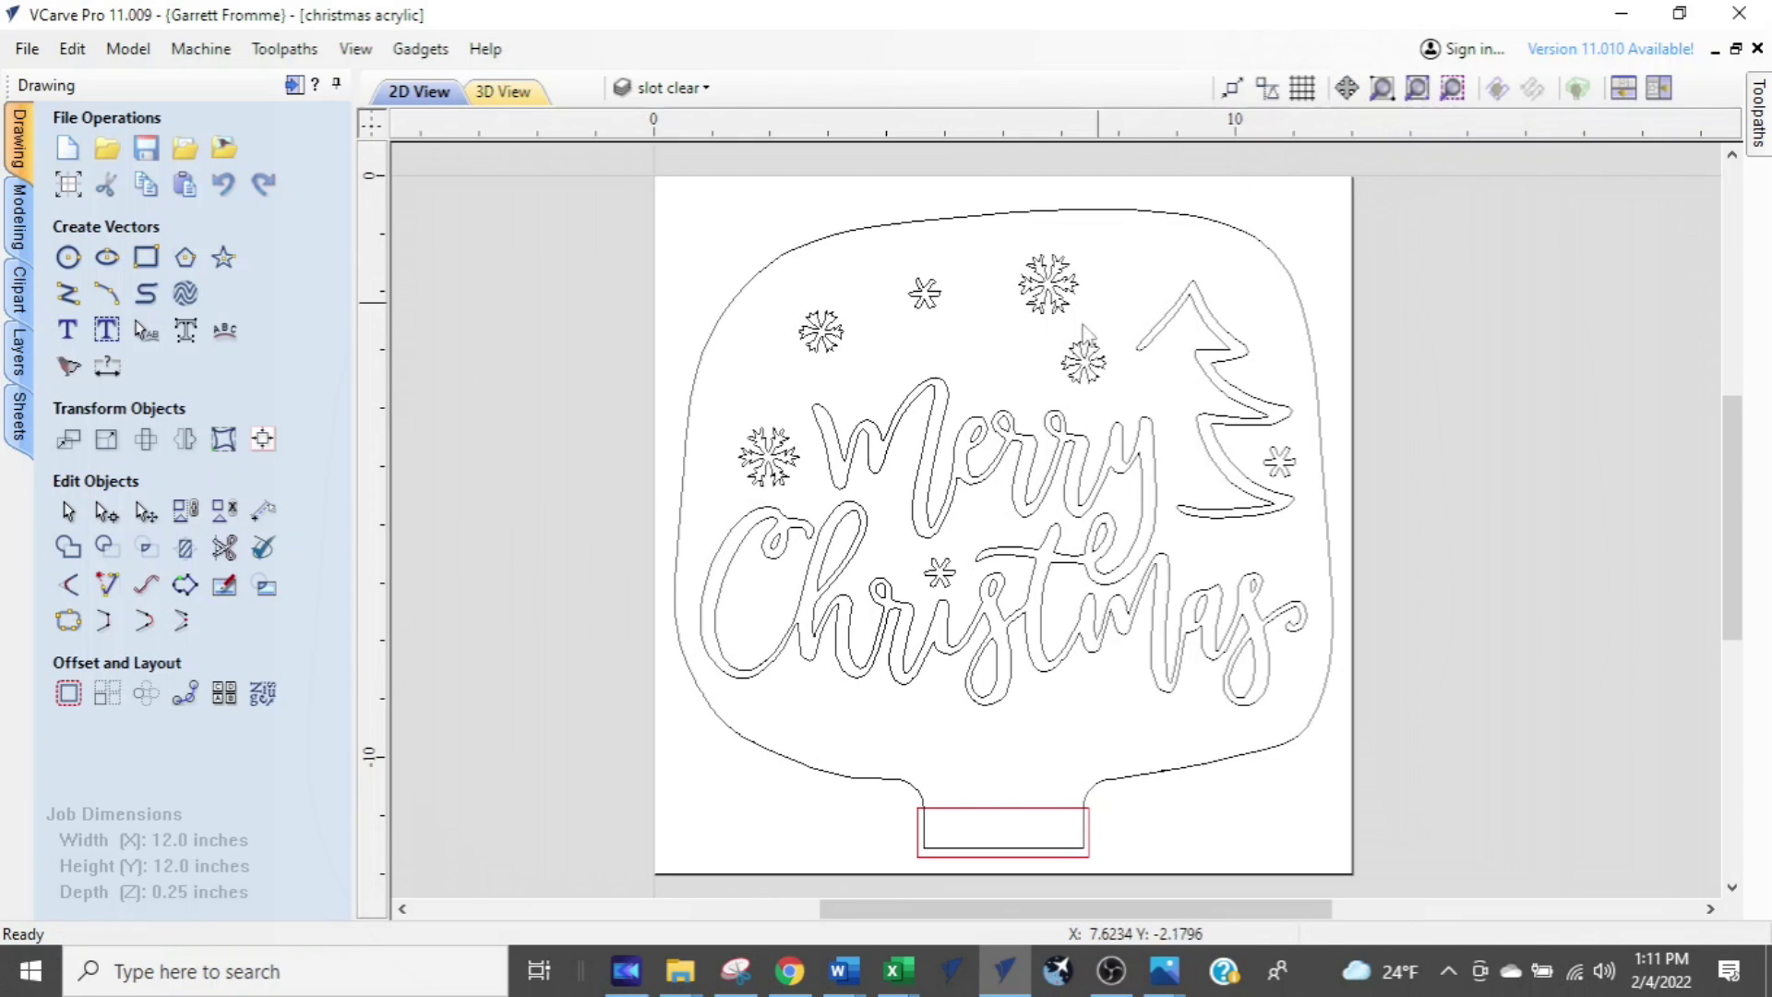
key(ctrl)
key(ctrl)
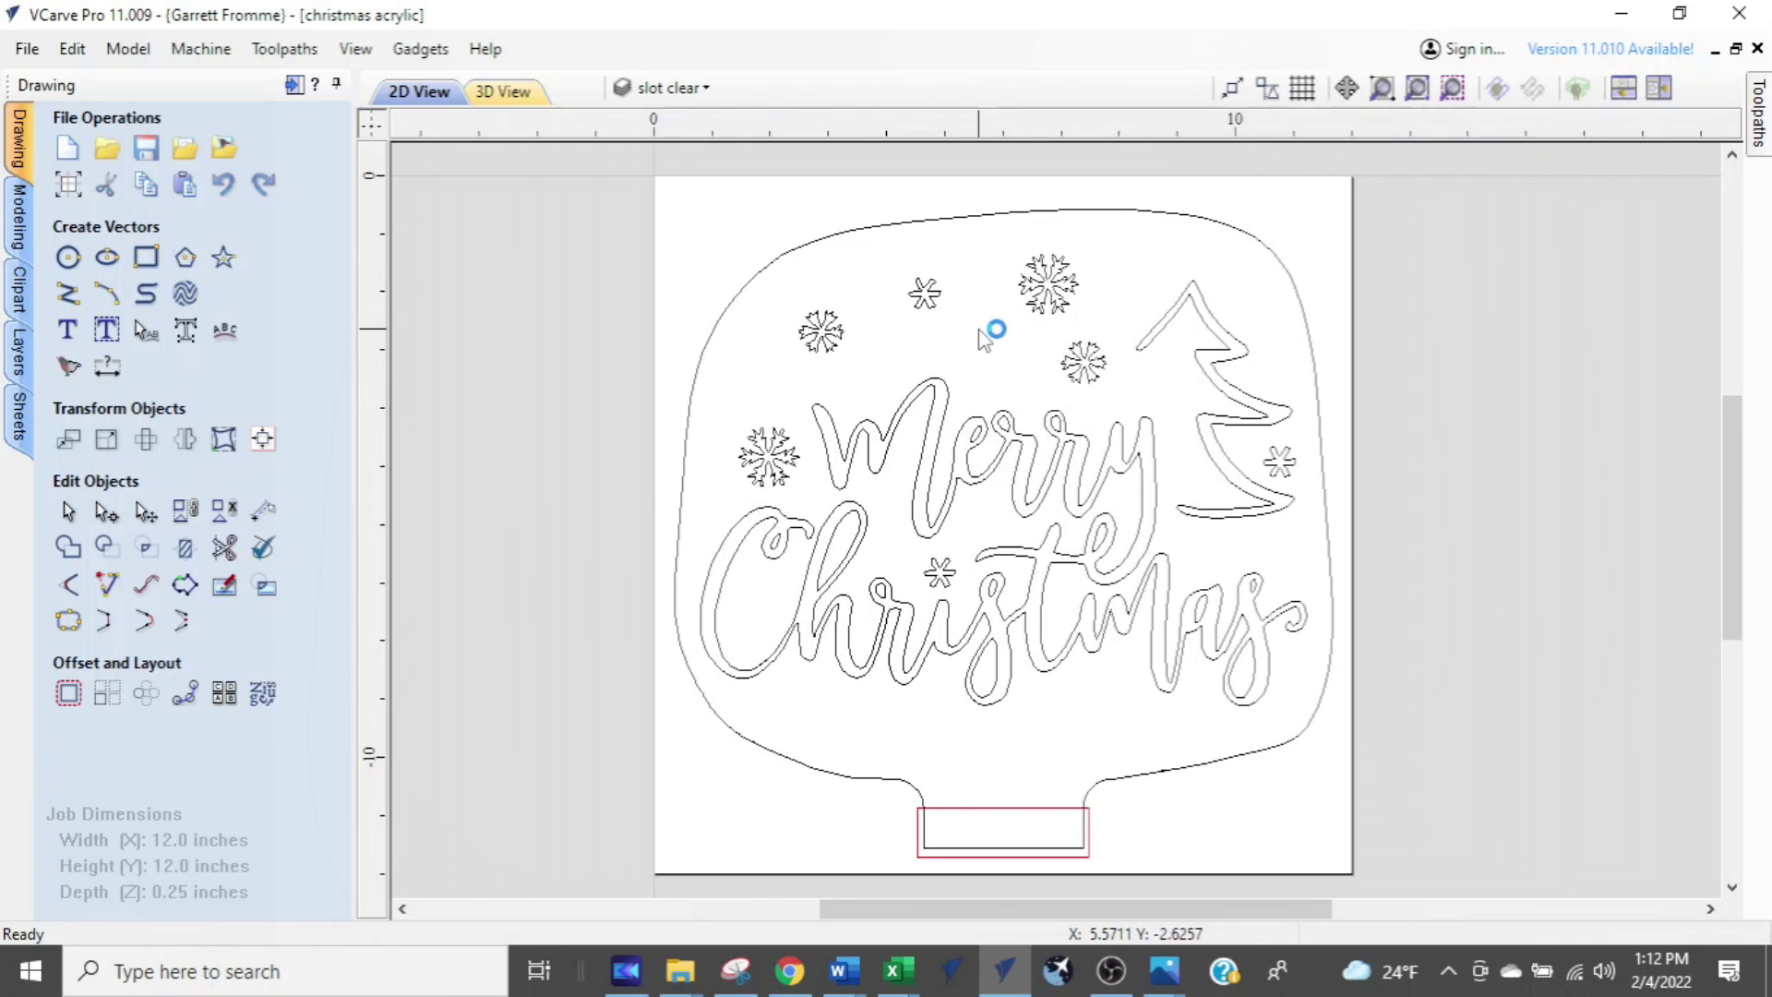
click(1346, 88)
key(ctrl)
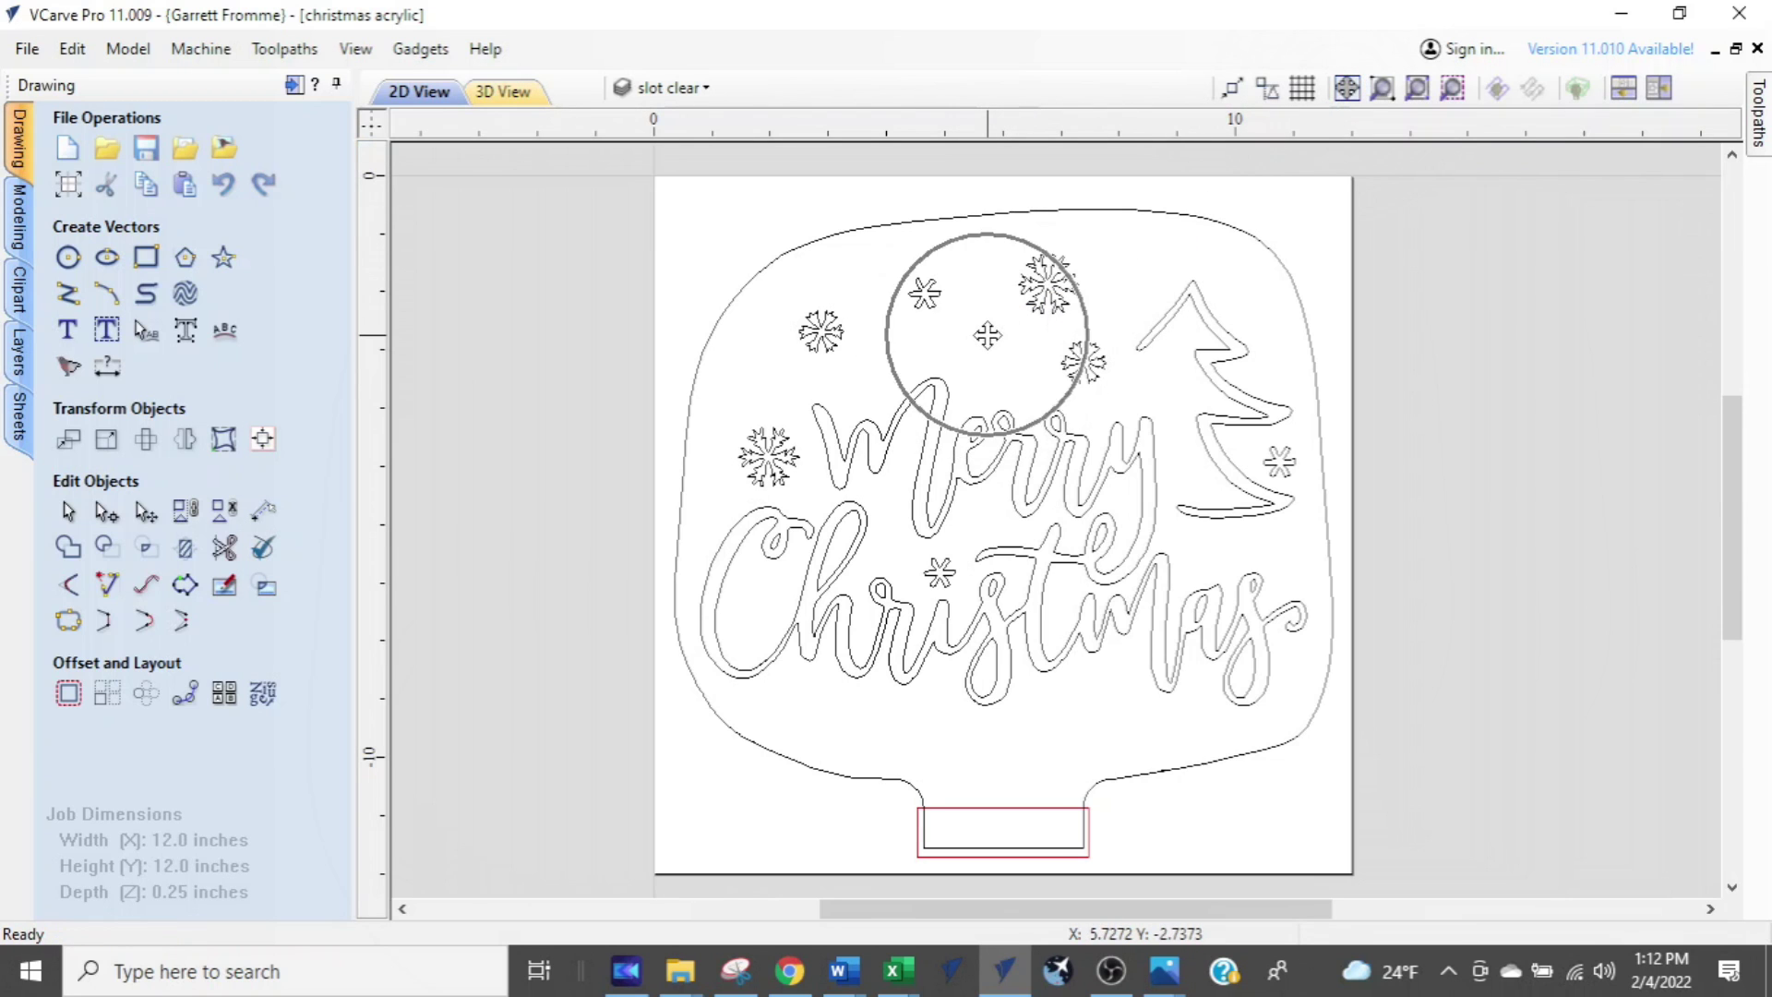
key(ctrl)
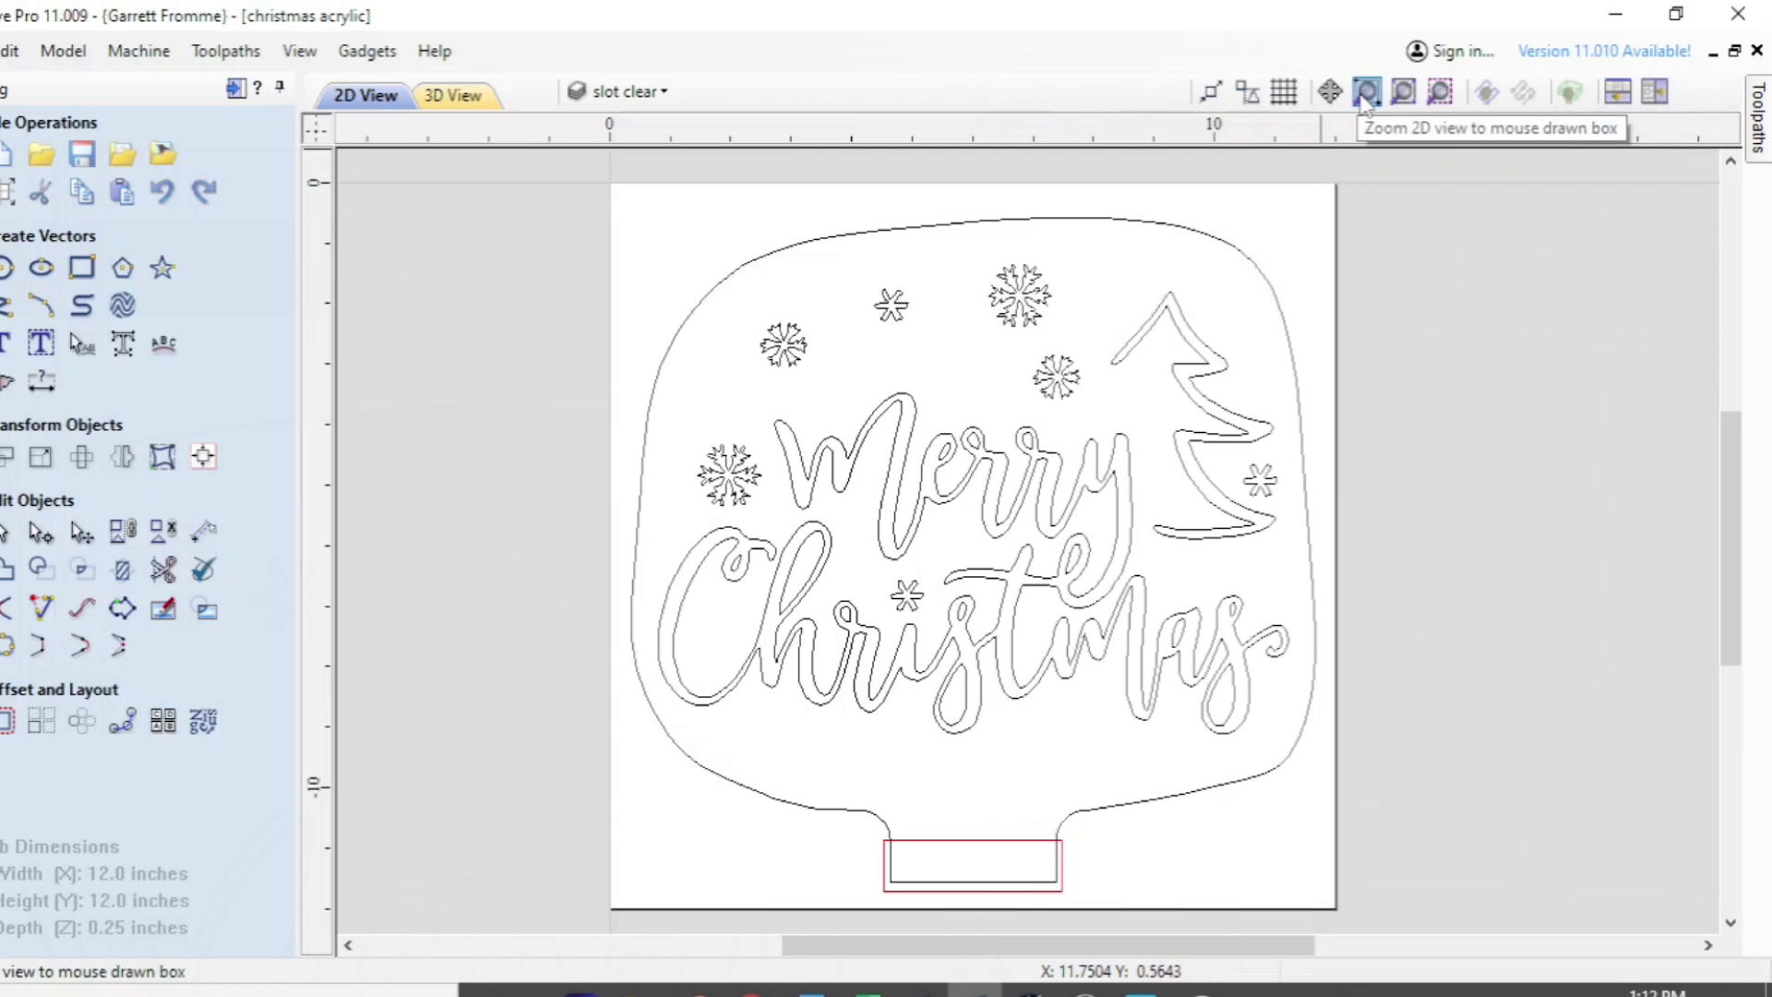
- Zoom the 2D view to a drawn box around the two snowflakes and the top of the Christmas tree
click(1366, 93)
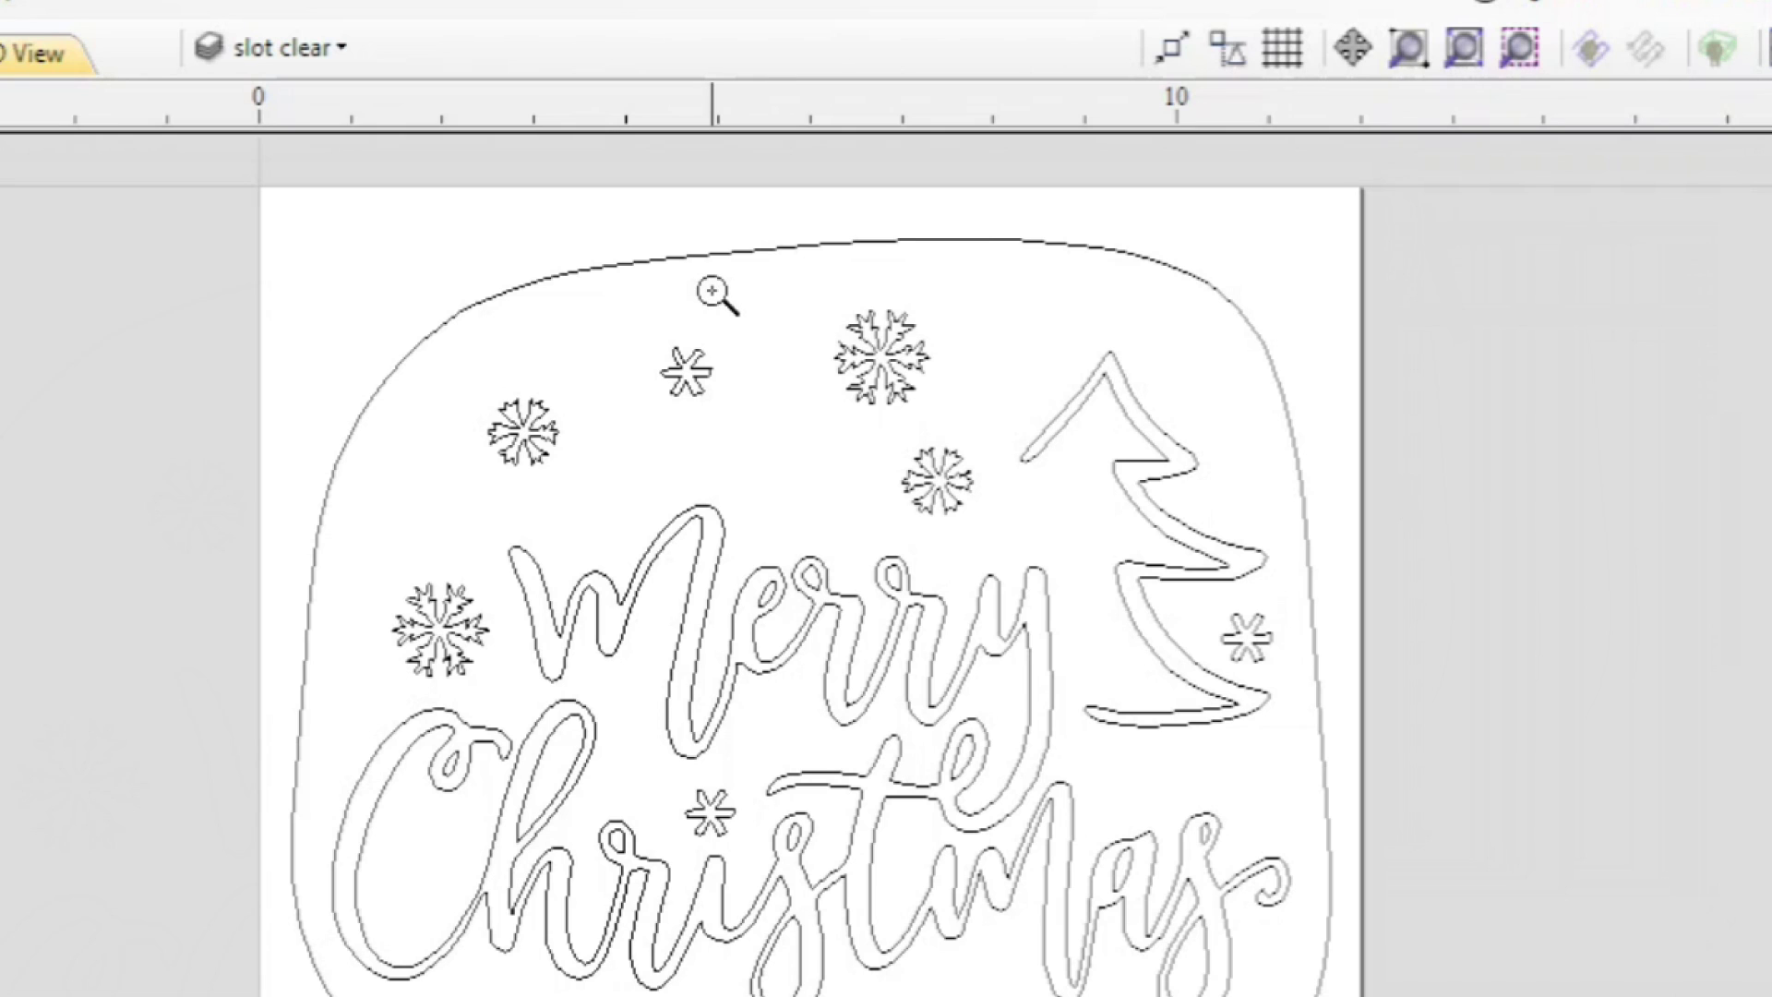
drag(712, 292, 1230, 535)
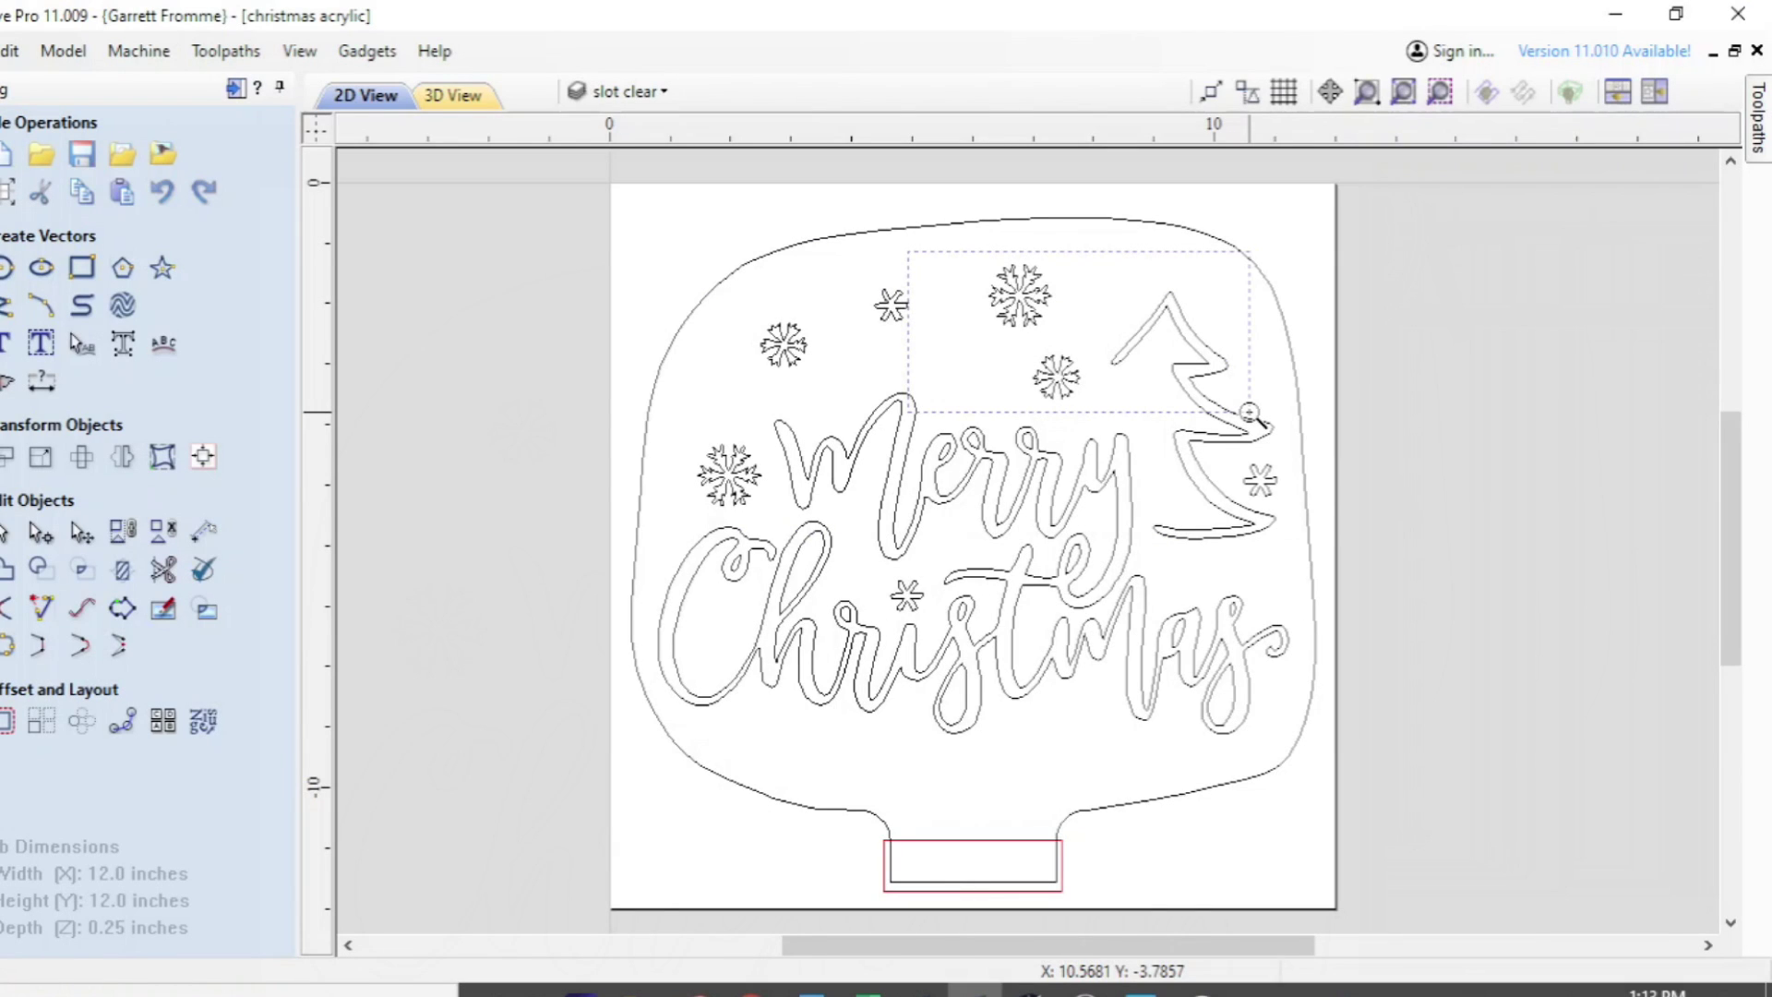
drag(1250, 412, 1251, 413)
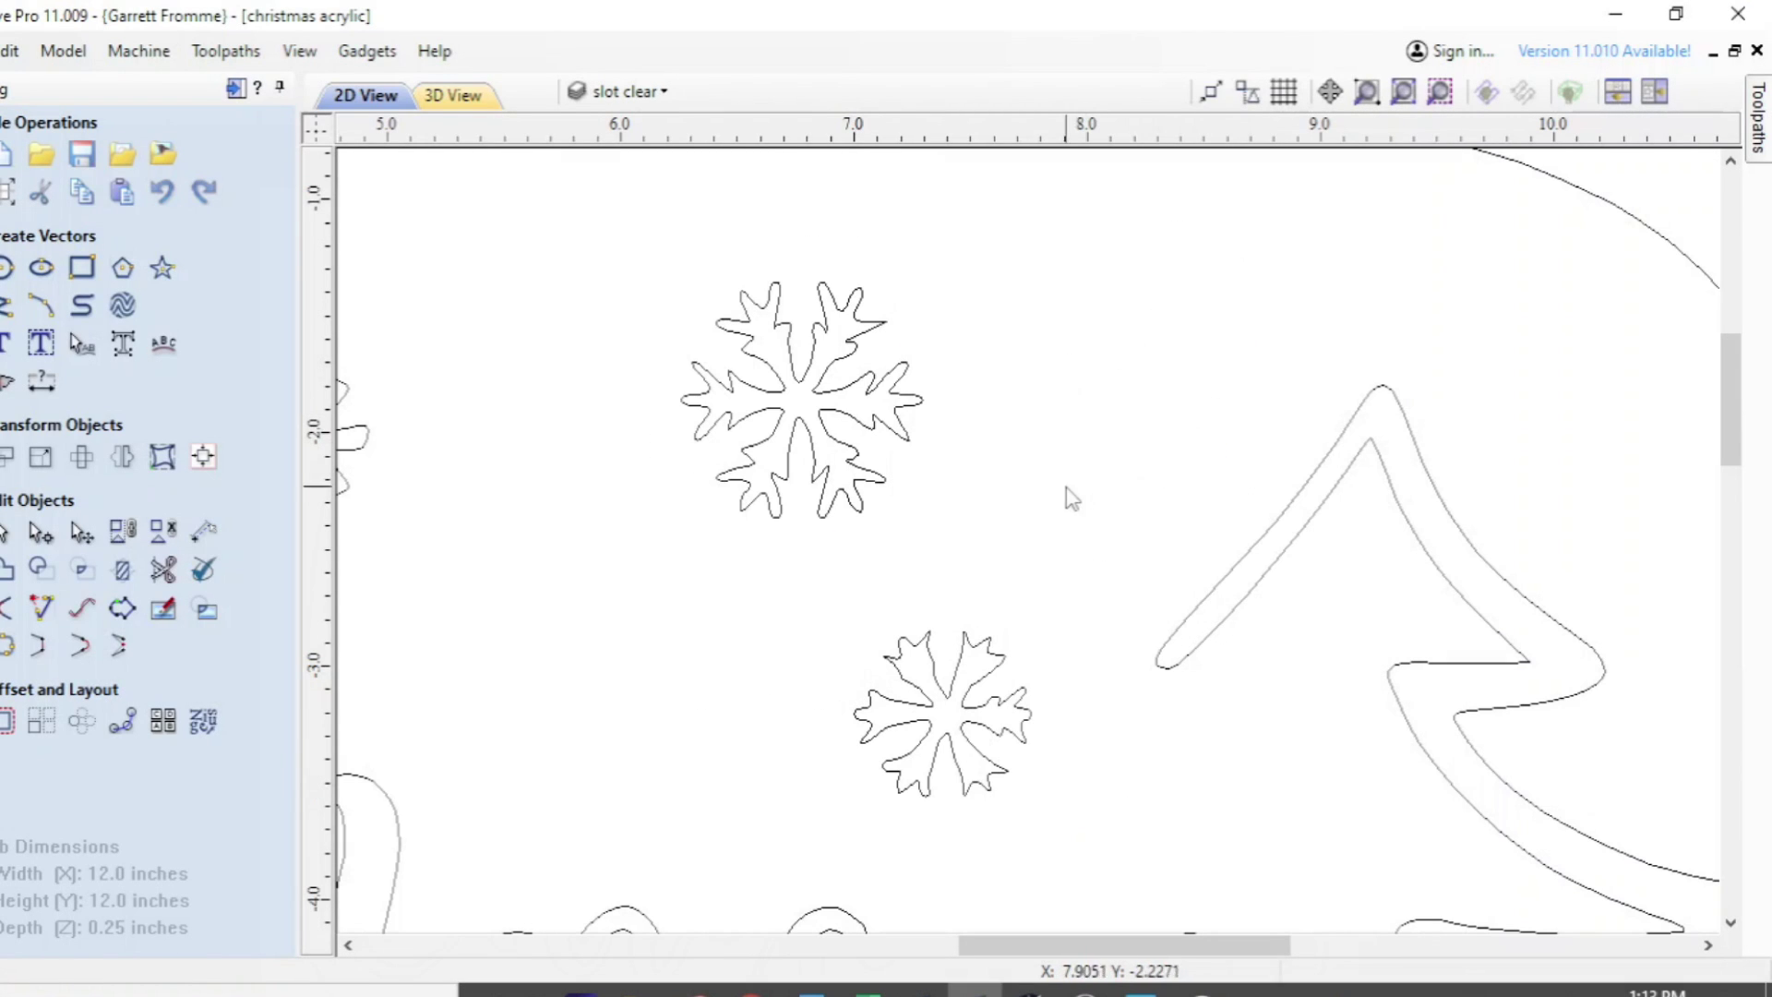
key(ctrl)
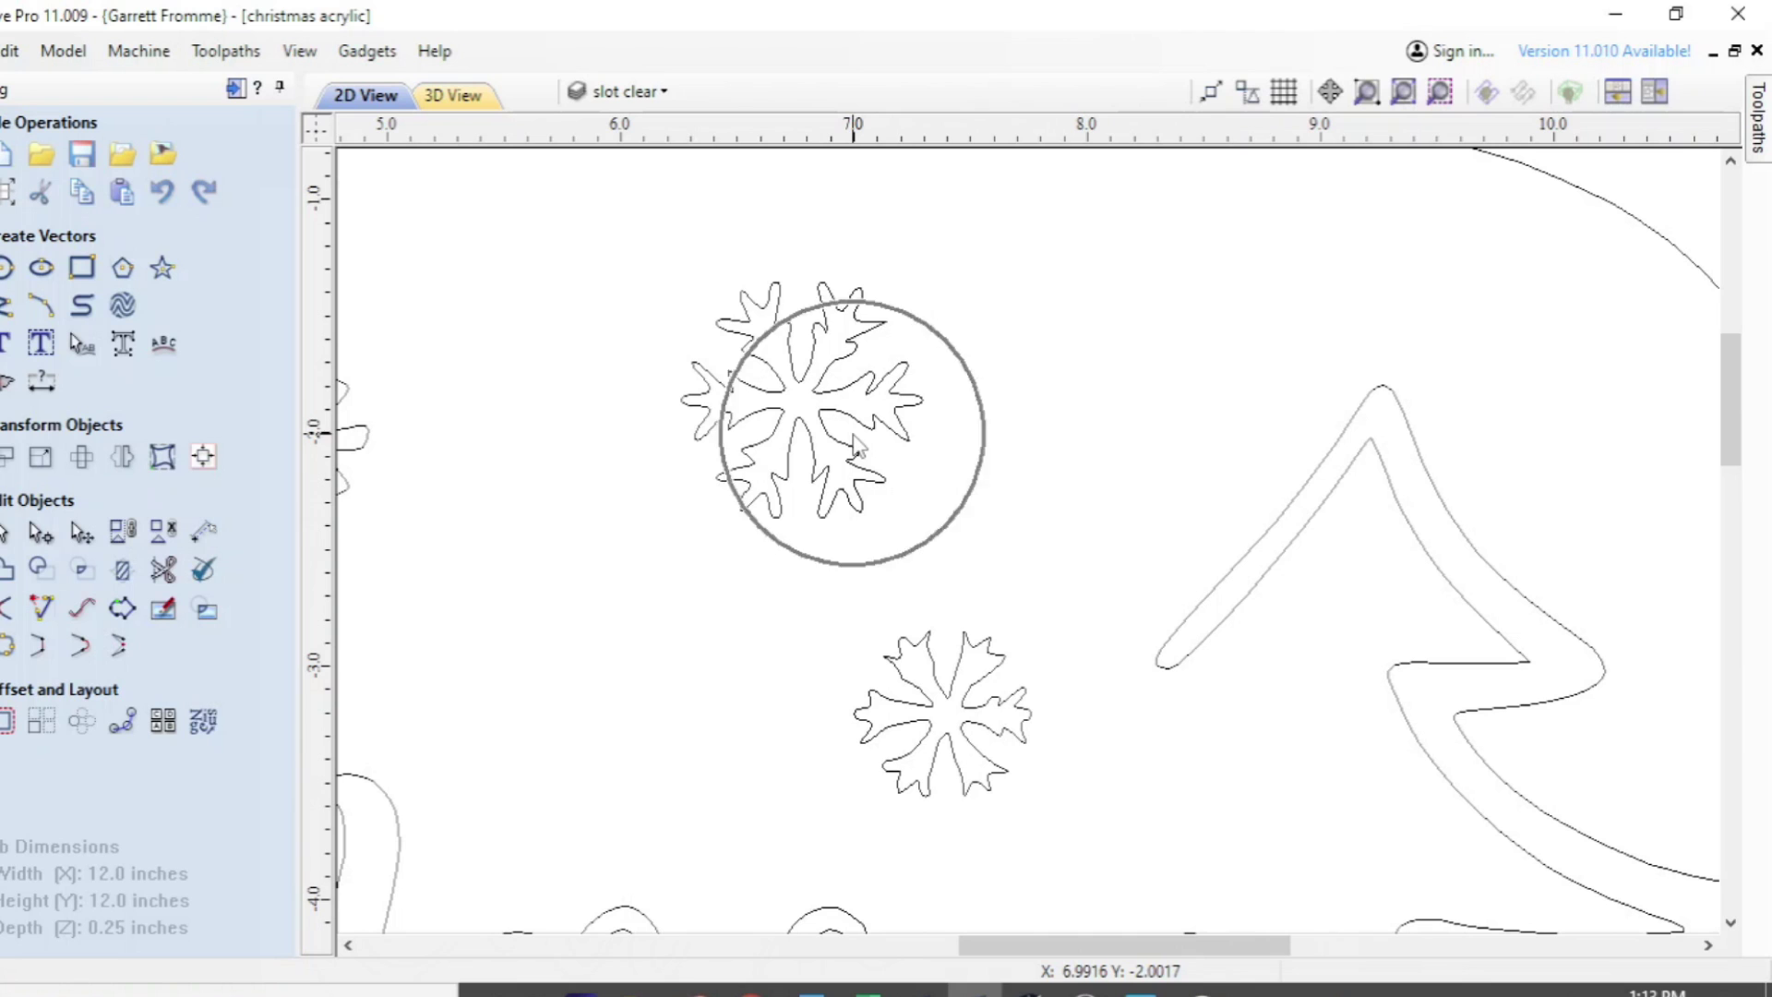
key(ctrl)
key(ctrl)
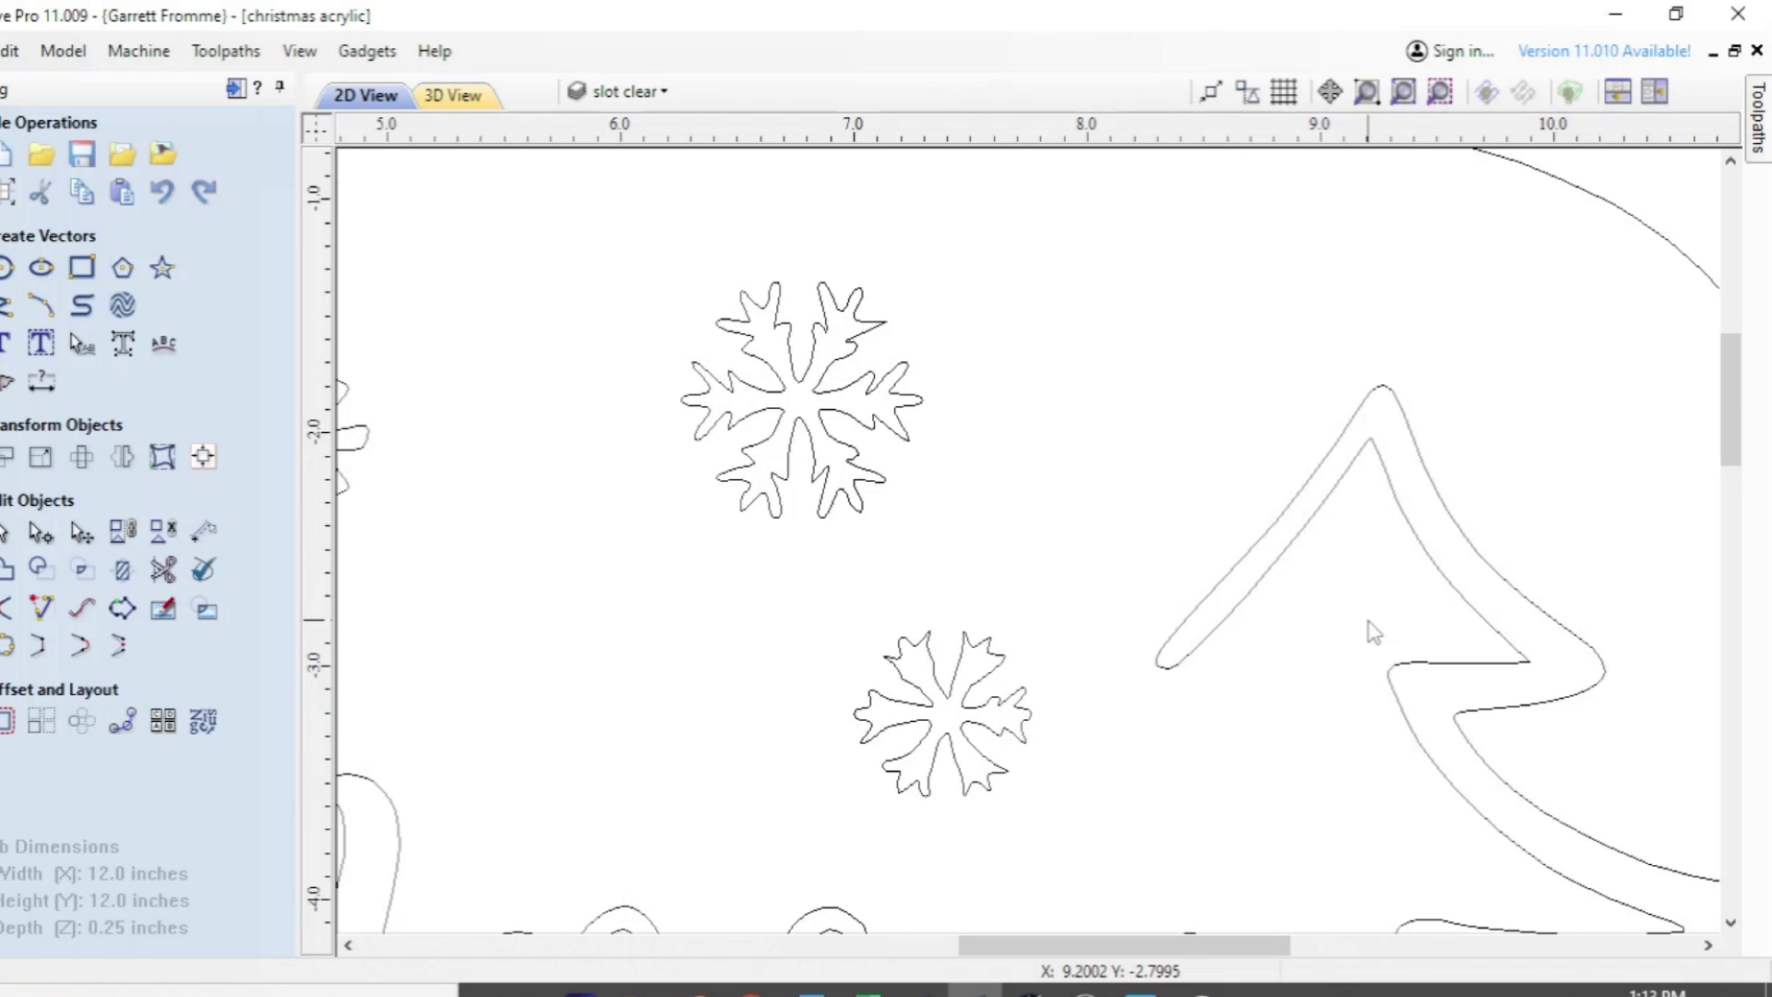
key(ctrl)
key(ctrl)
key(ctrl)
key(ctrl)
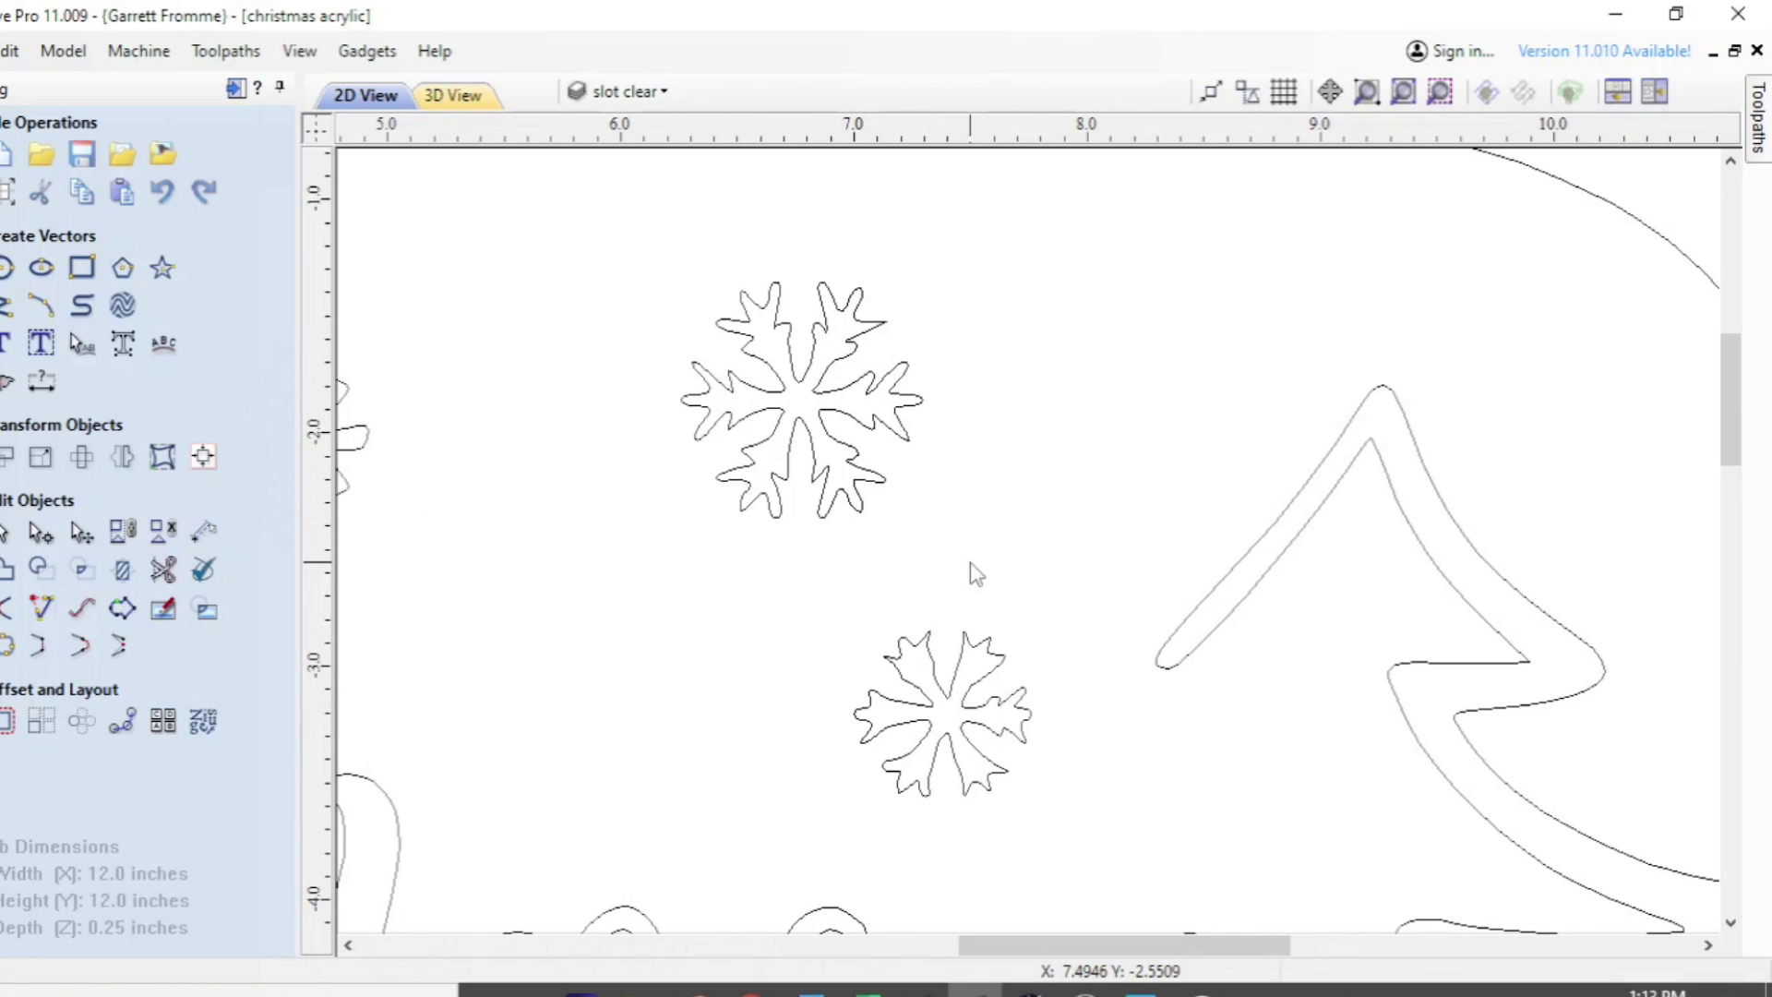
- Zoom the 2D view to a drawn box around the letter C of Christmas
scroll(977, 574, down, 6)
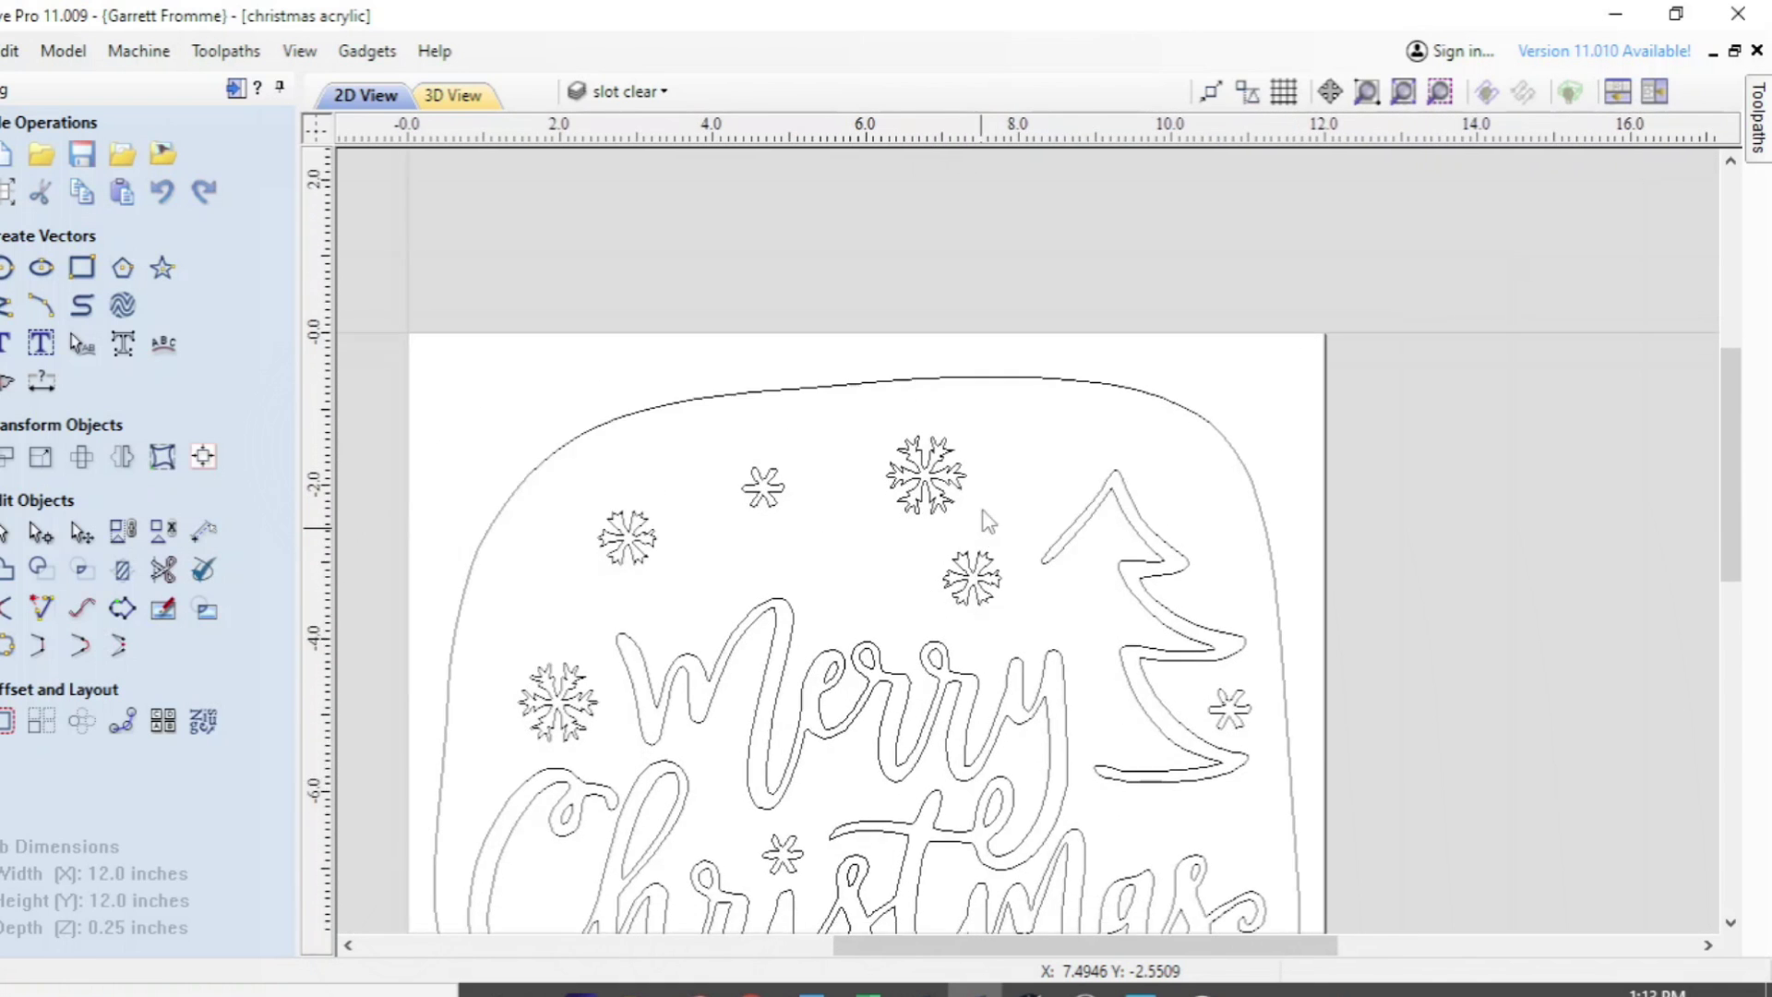
middle_drag(982, 520, 992, 358)
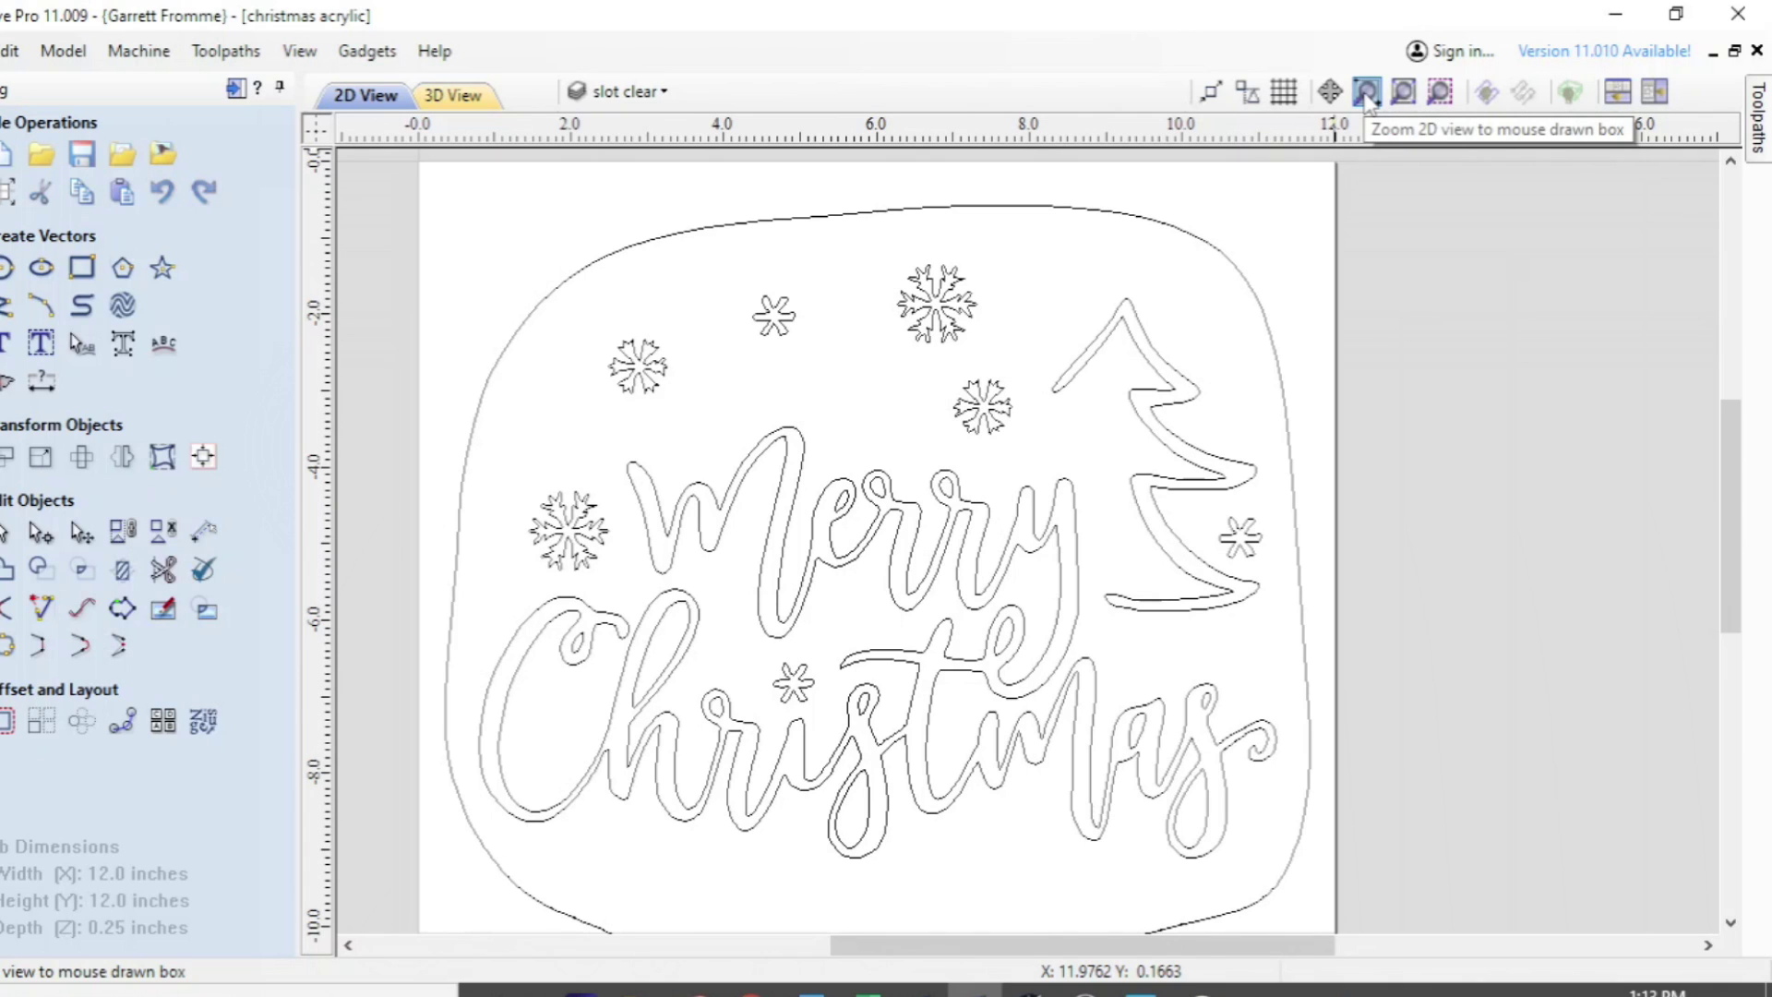
click(1367, 93)
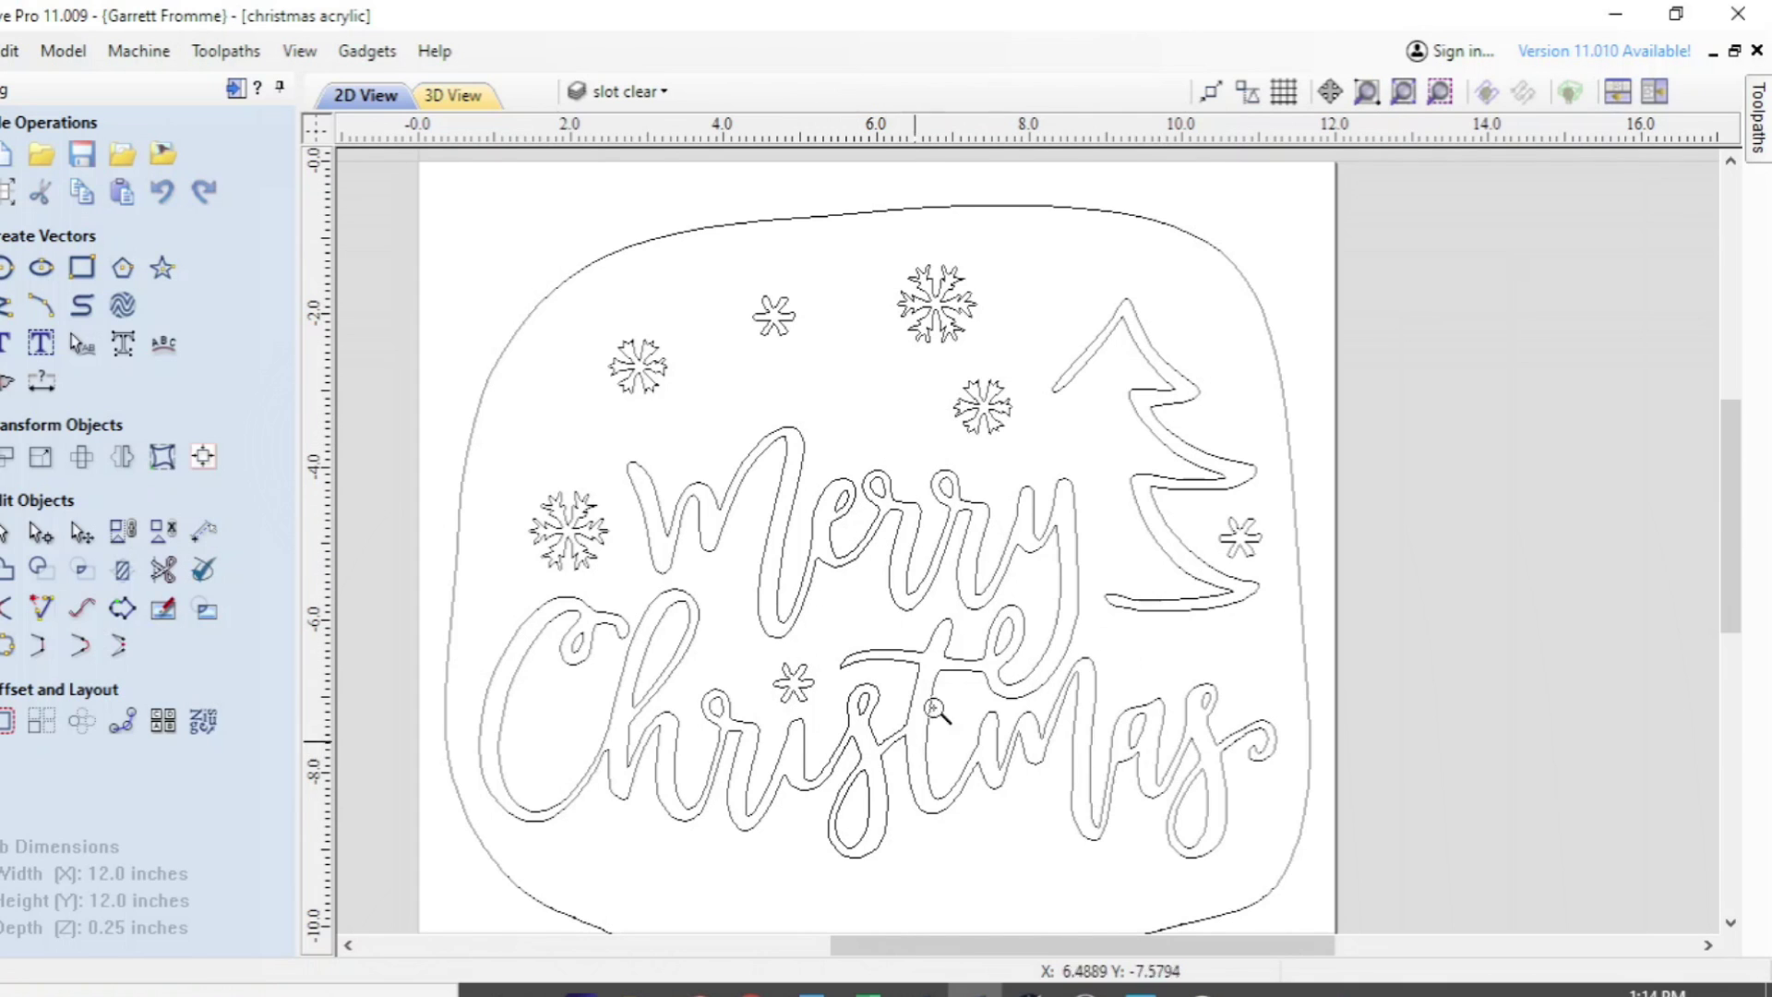
click(637, 584)
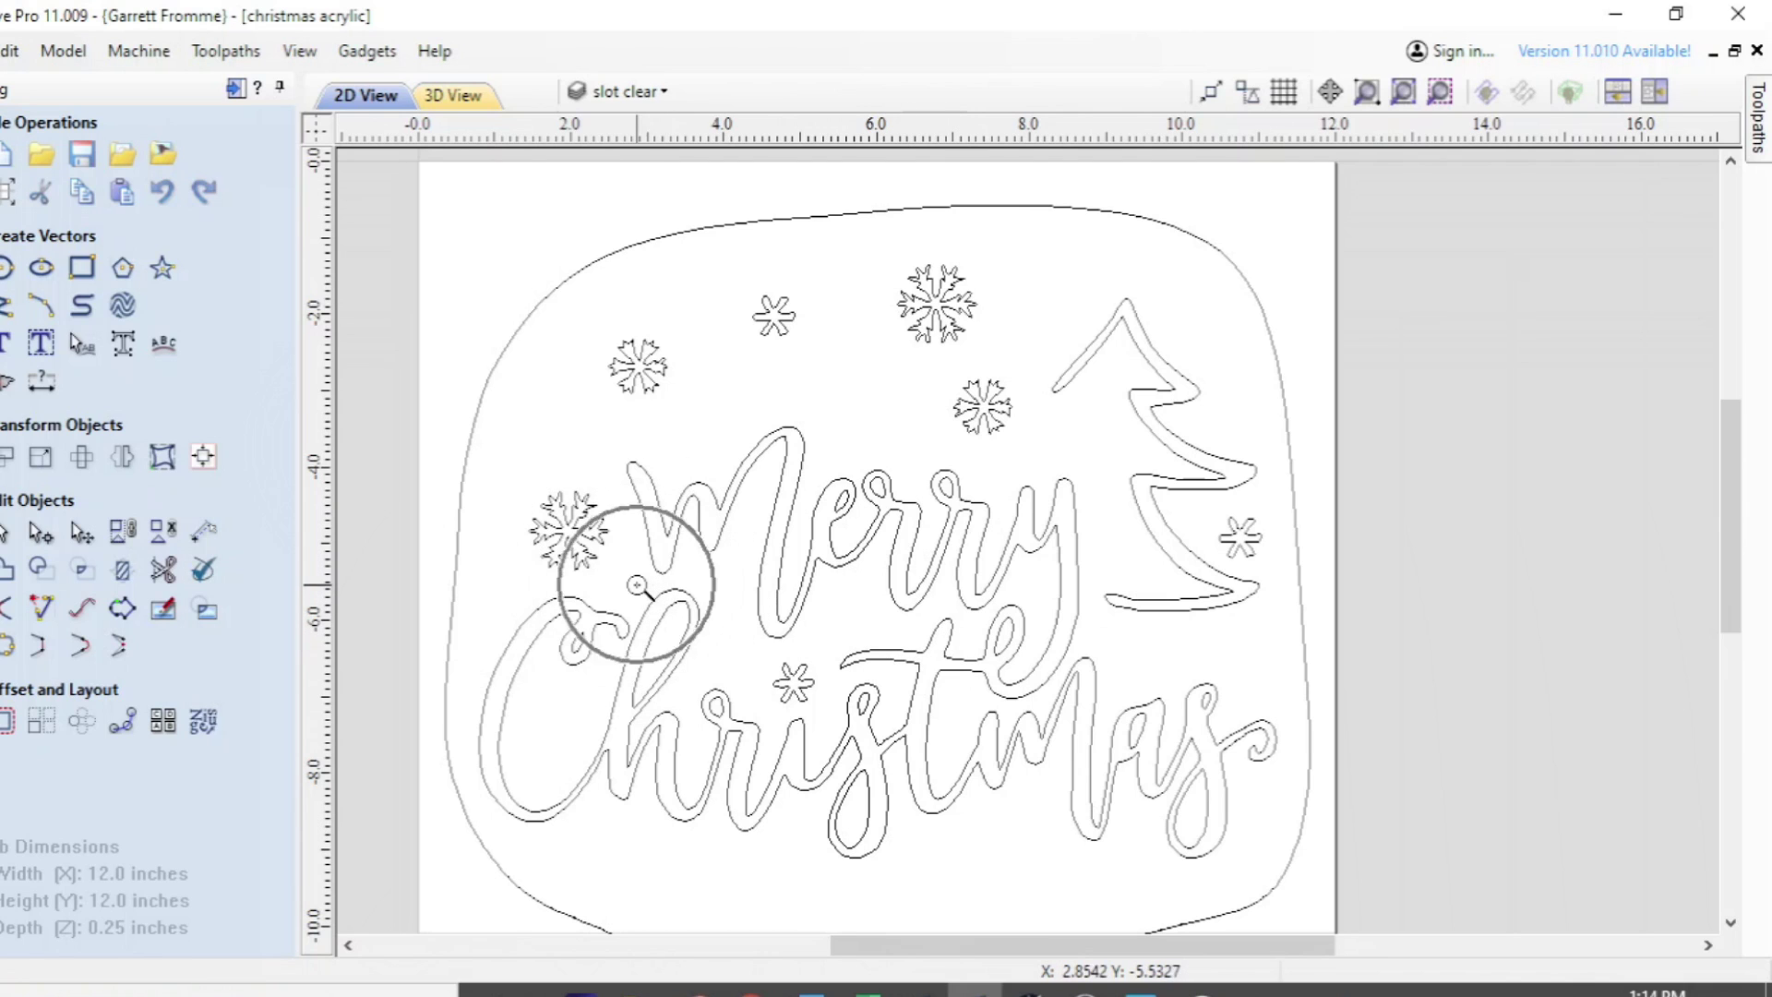
click(644, 586)
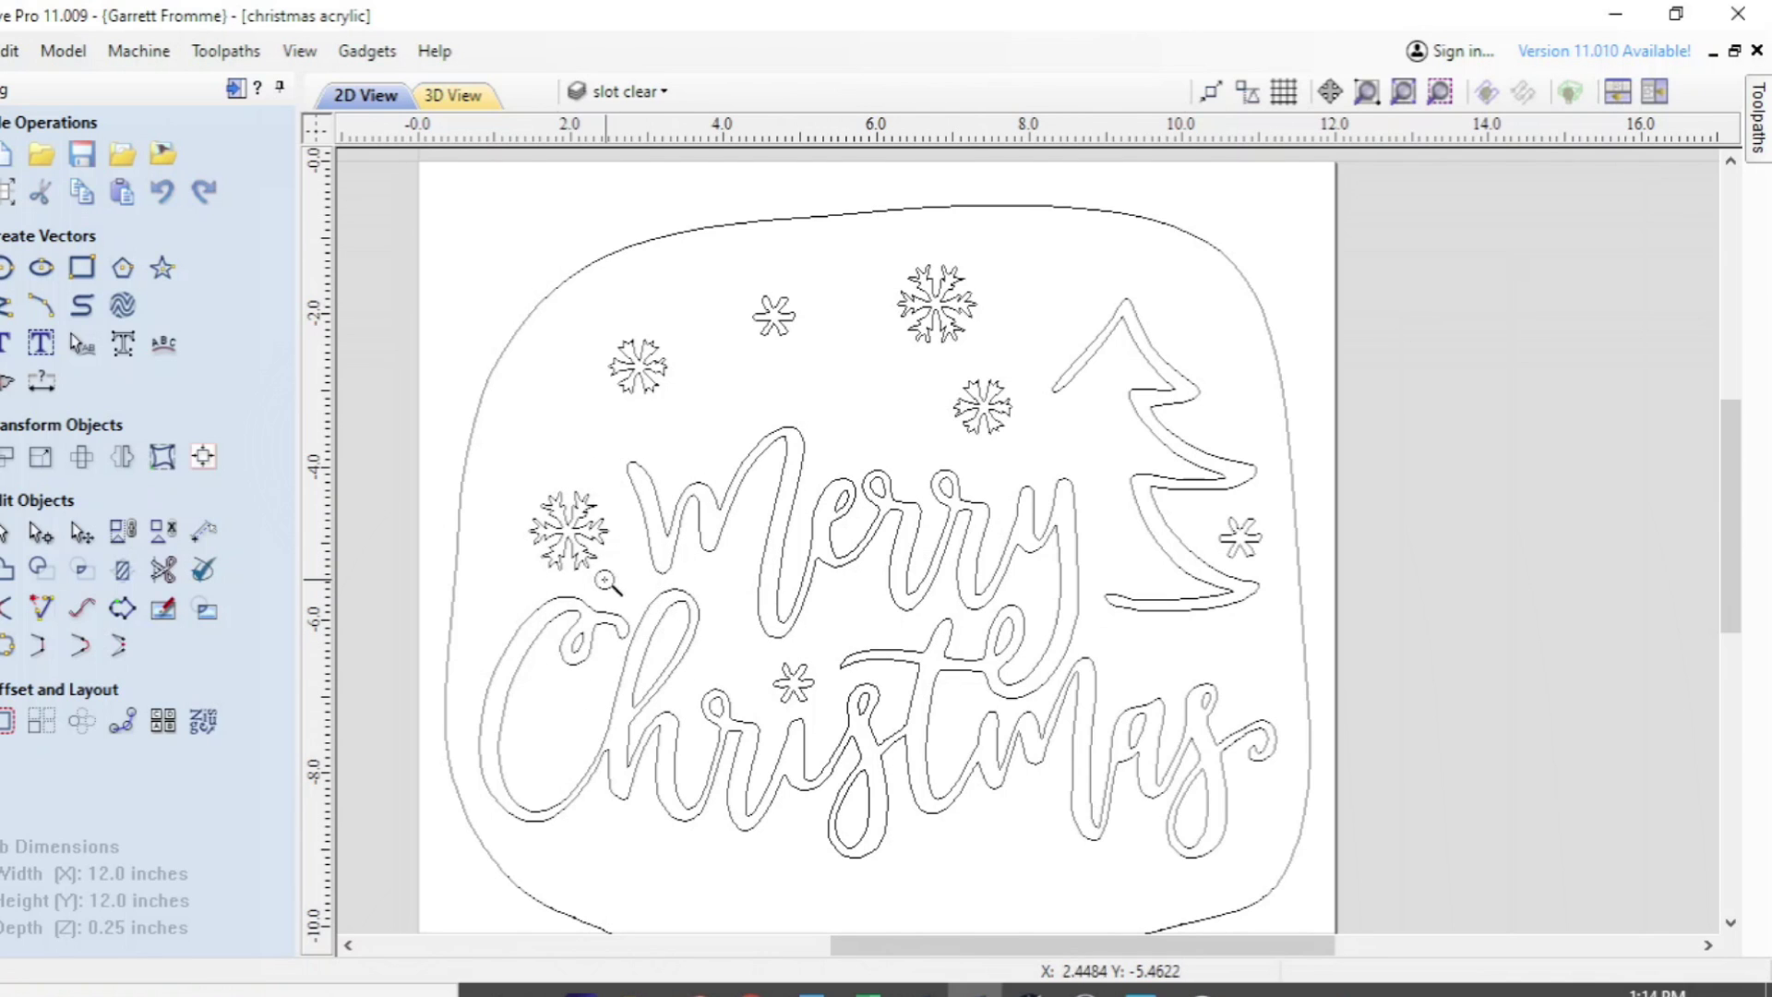
drag(477, 541, 615, 873)
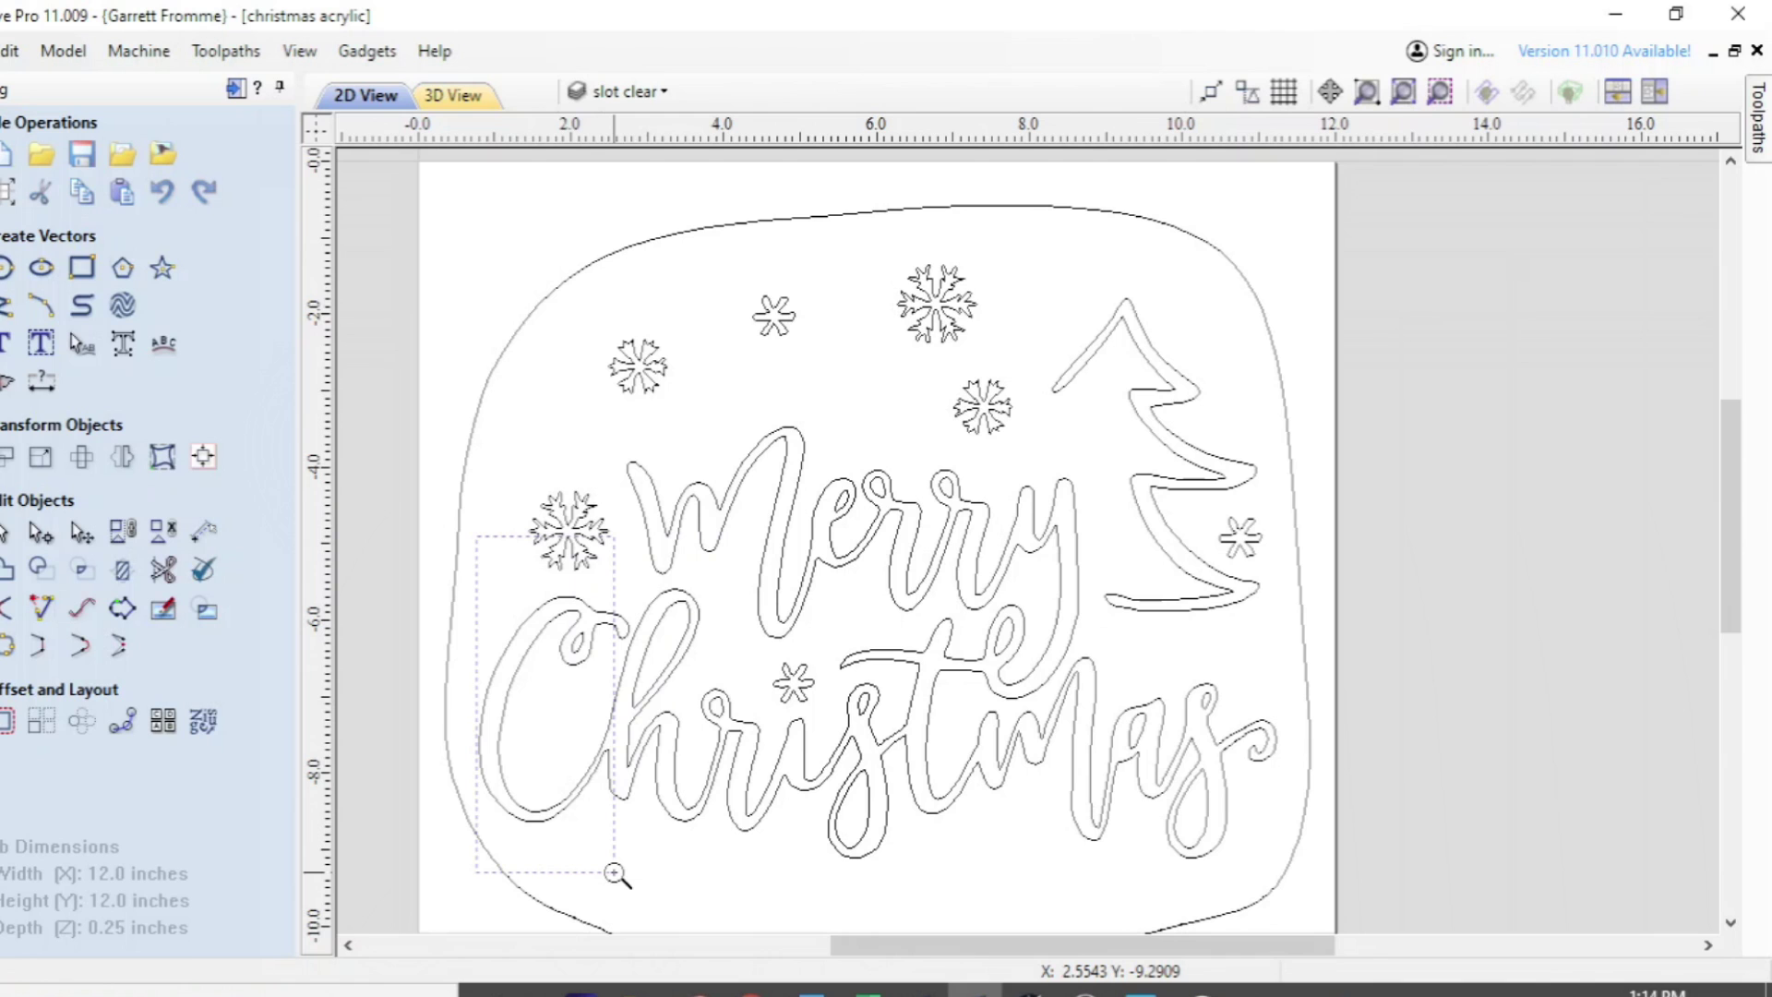
mouse_move(615, 872)
mouse_down()
mouse_move(449, 768)
mouse_move(386, 298)
mouse_move(831, 186)
mouse_move(1558, 269)
mouse_move(1584, 616)
mouse_move(1467, 789)
mouse_move(741, 782)
mouse_move(627, 799)
mouse_move(610, 849)
mouse_up()
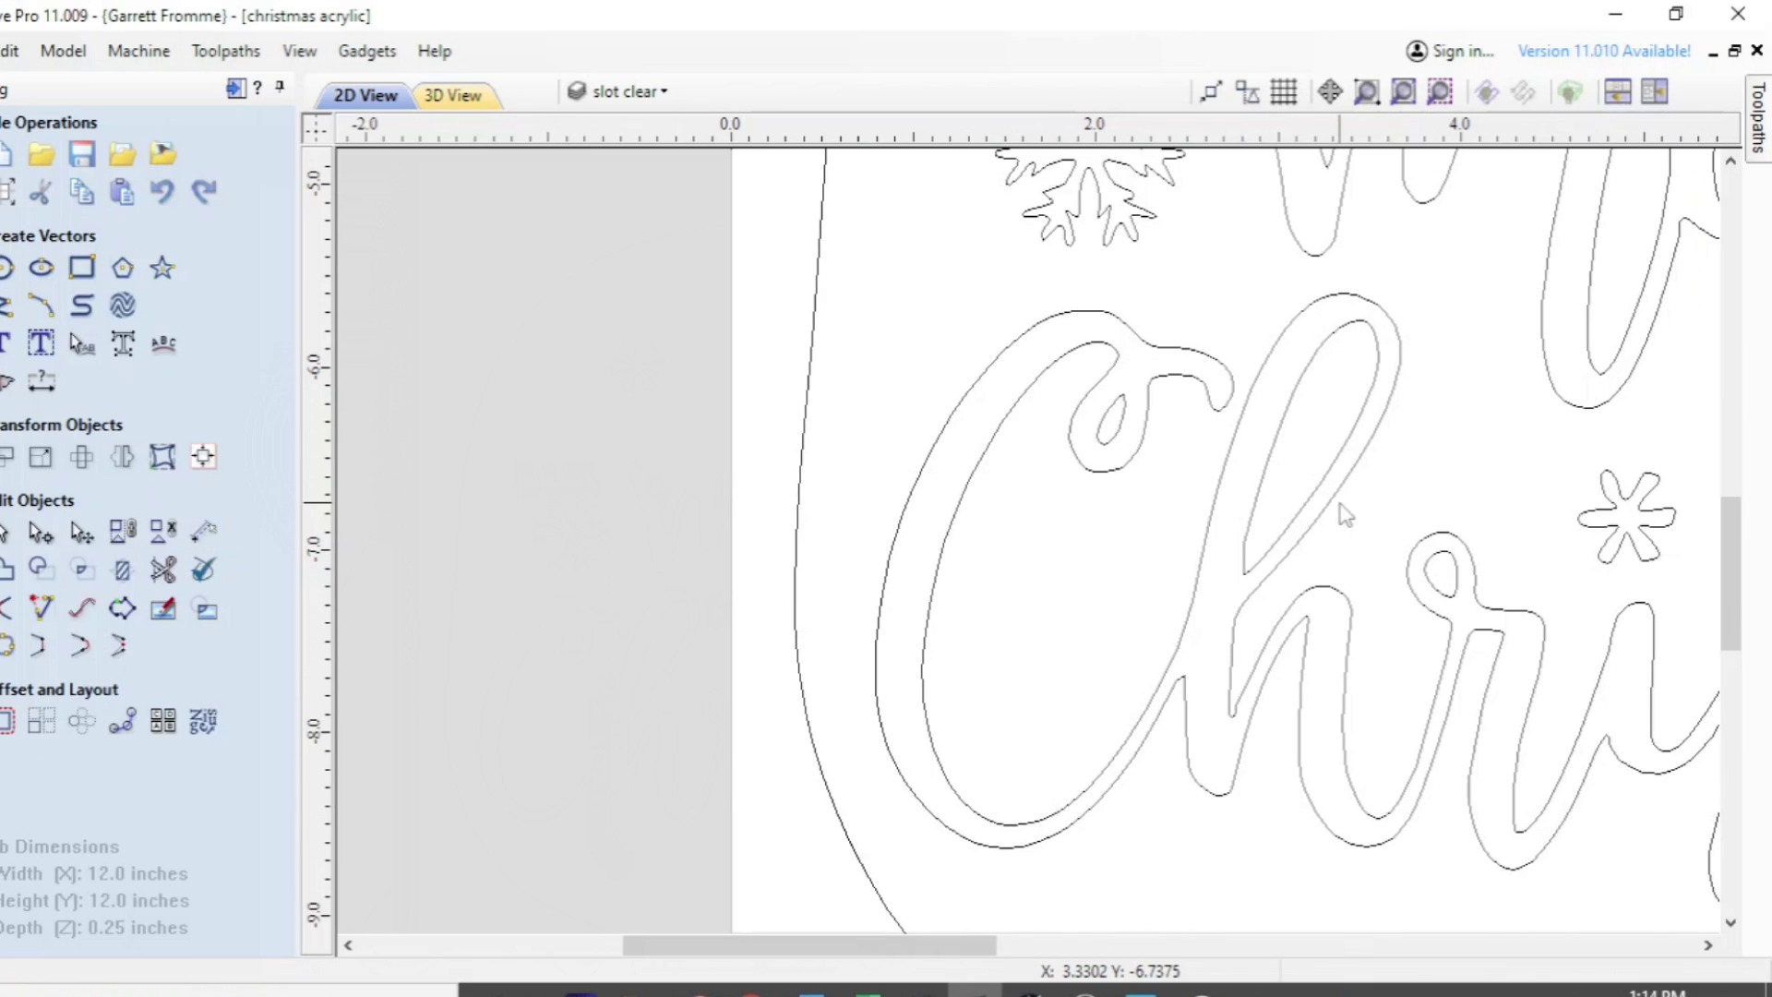
- Return from the letter C to the whole sign and fit the view to the drawing limits
click(1031, 445)
scroll(1089, 355, down, 2)
scroll(1088, 356, down, 3)
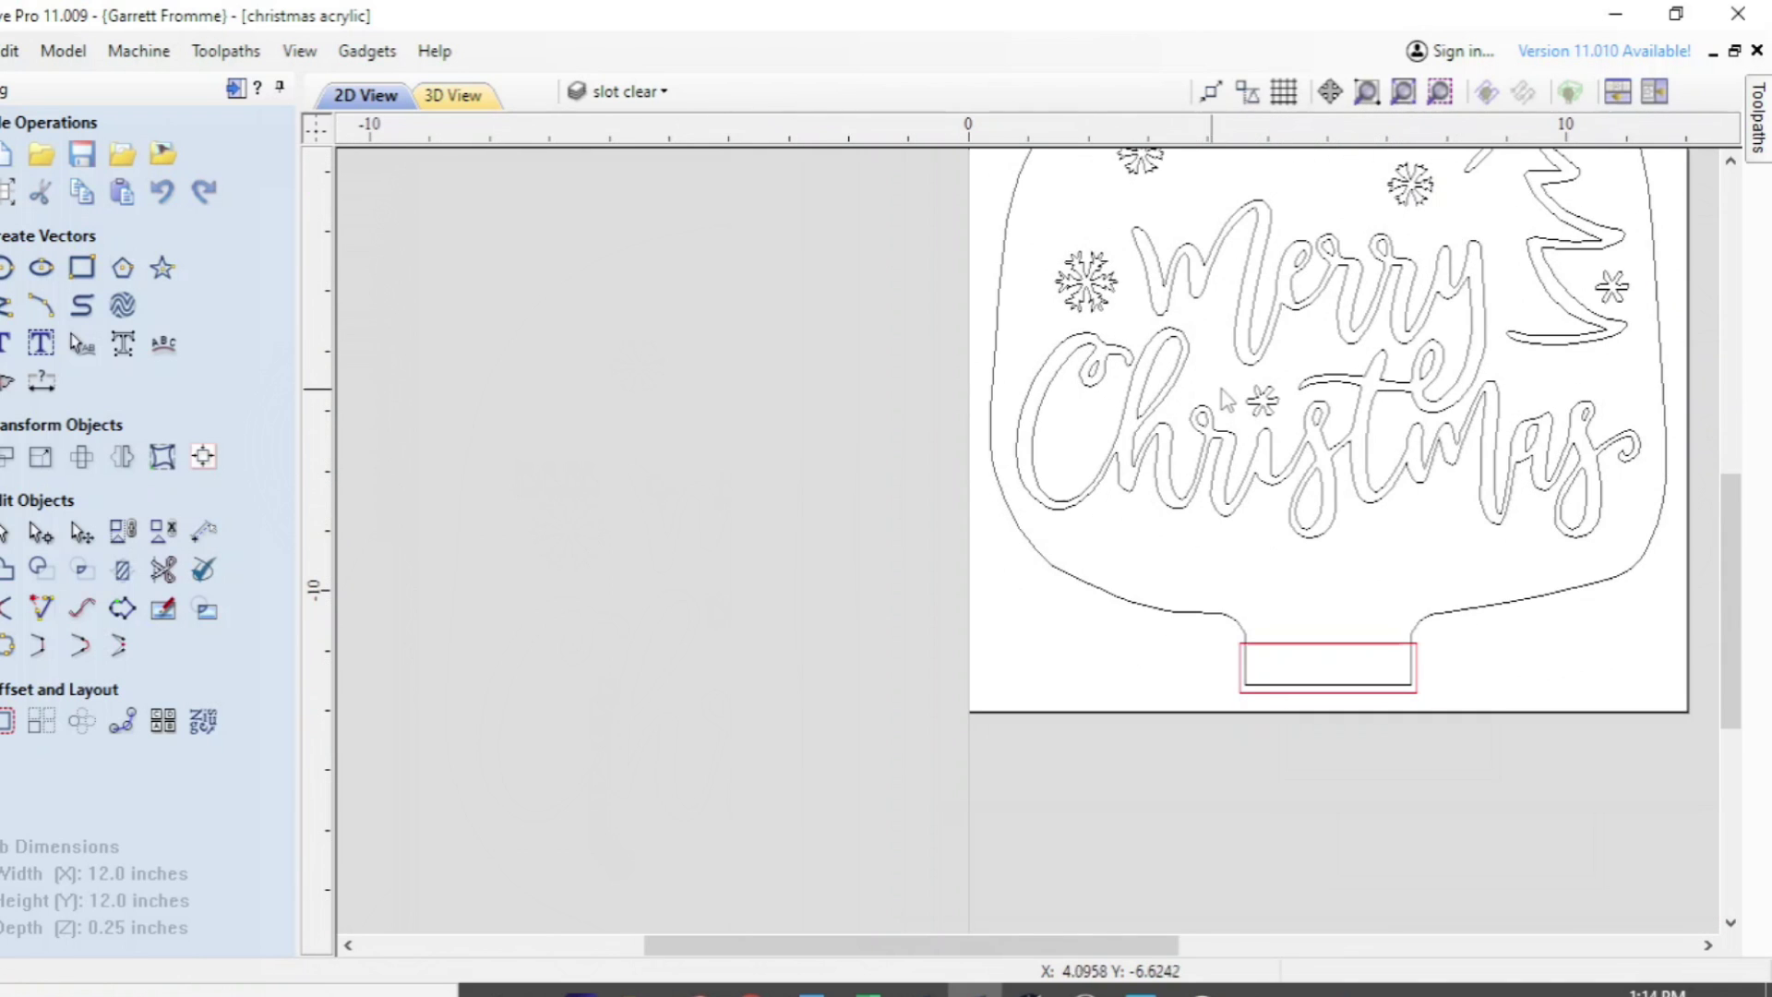
scroll(1068, 413, up, 1)
scroll(1070, 397, up, 1)
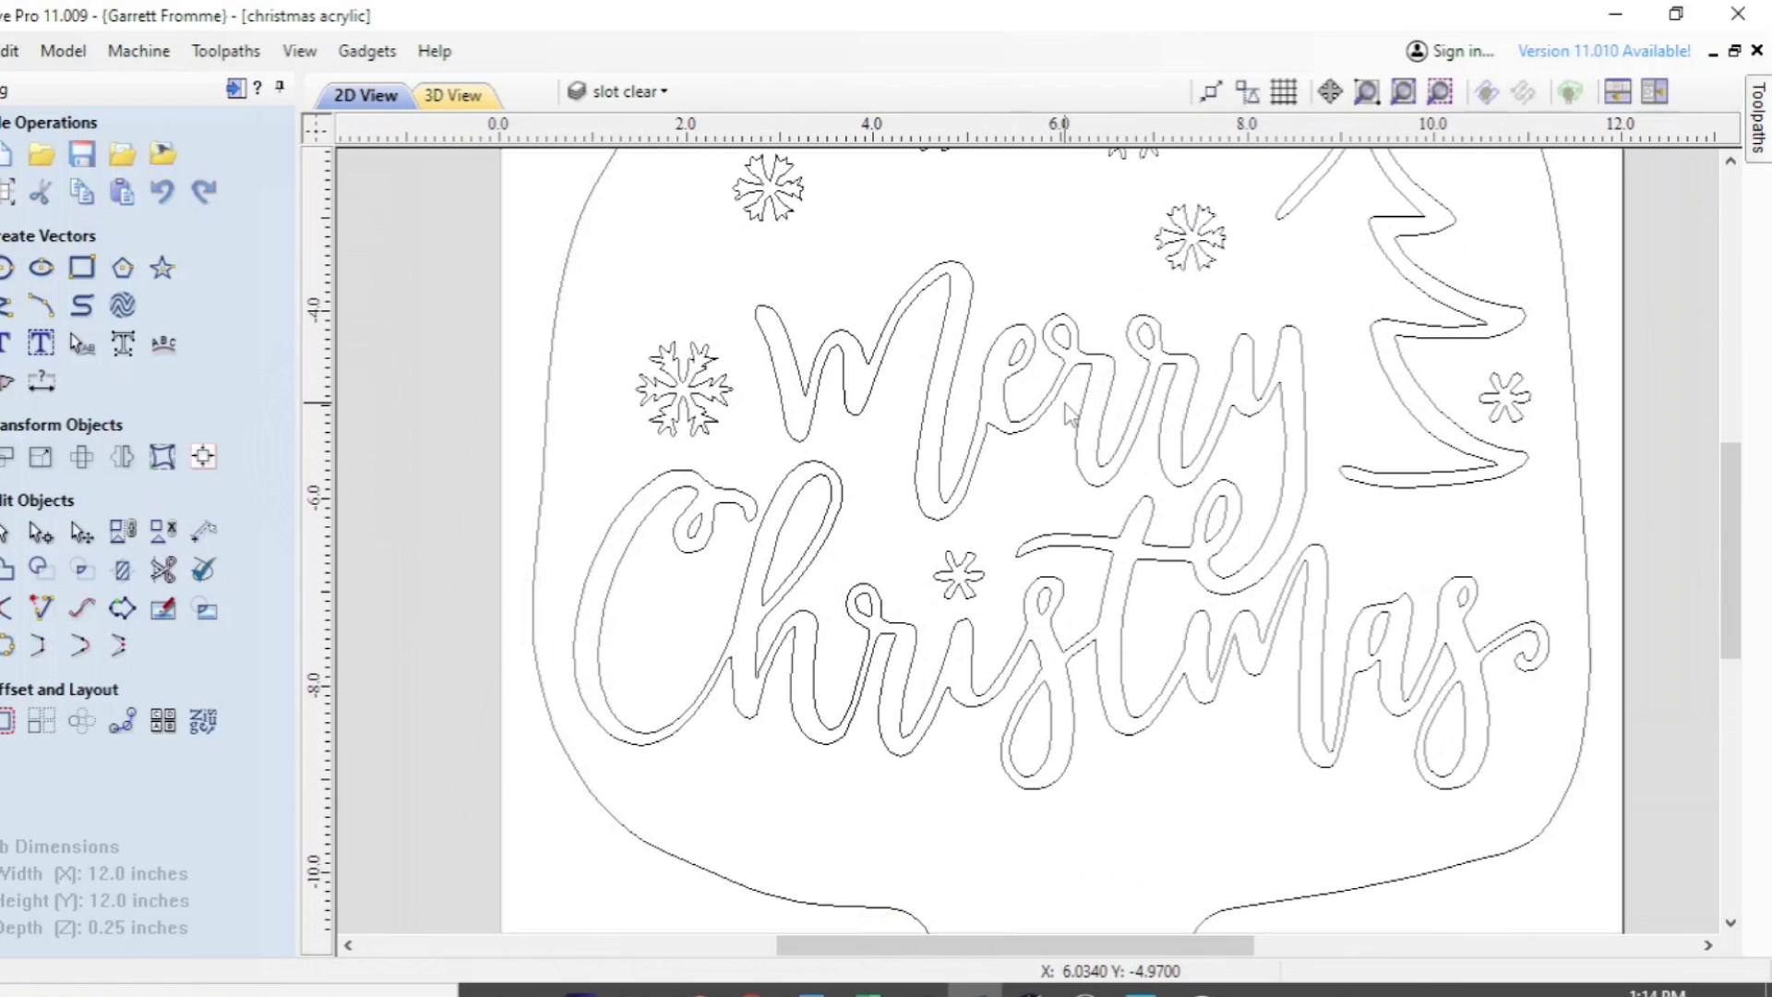
scroll(1084, 364, down, 1)
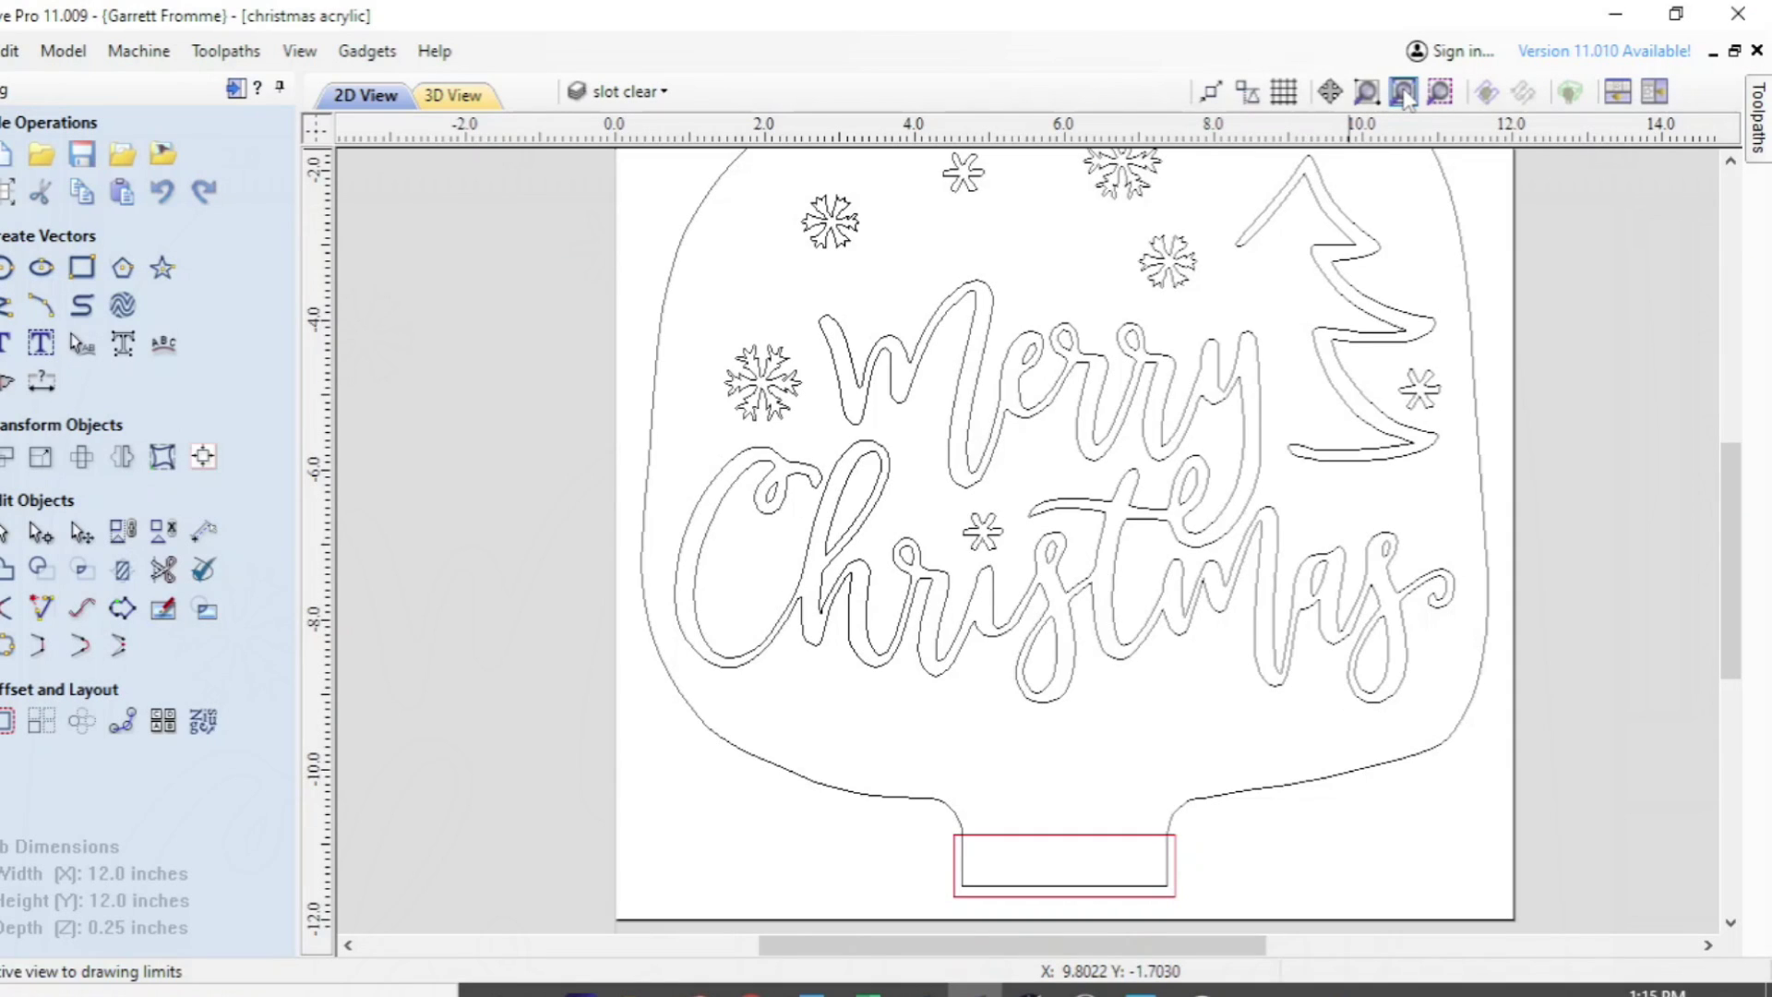
click(1413, 104)
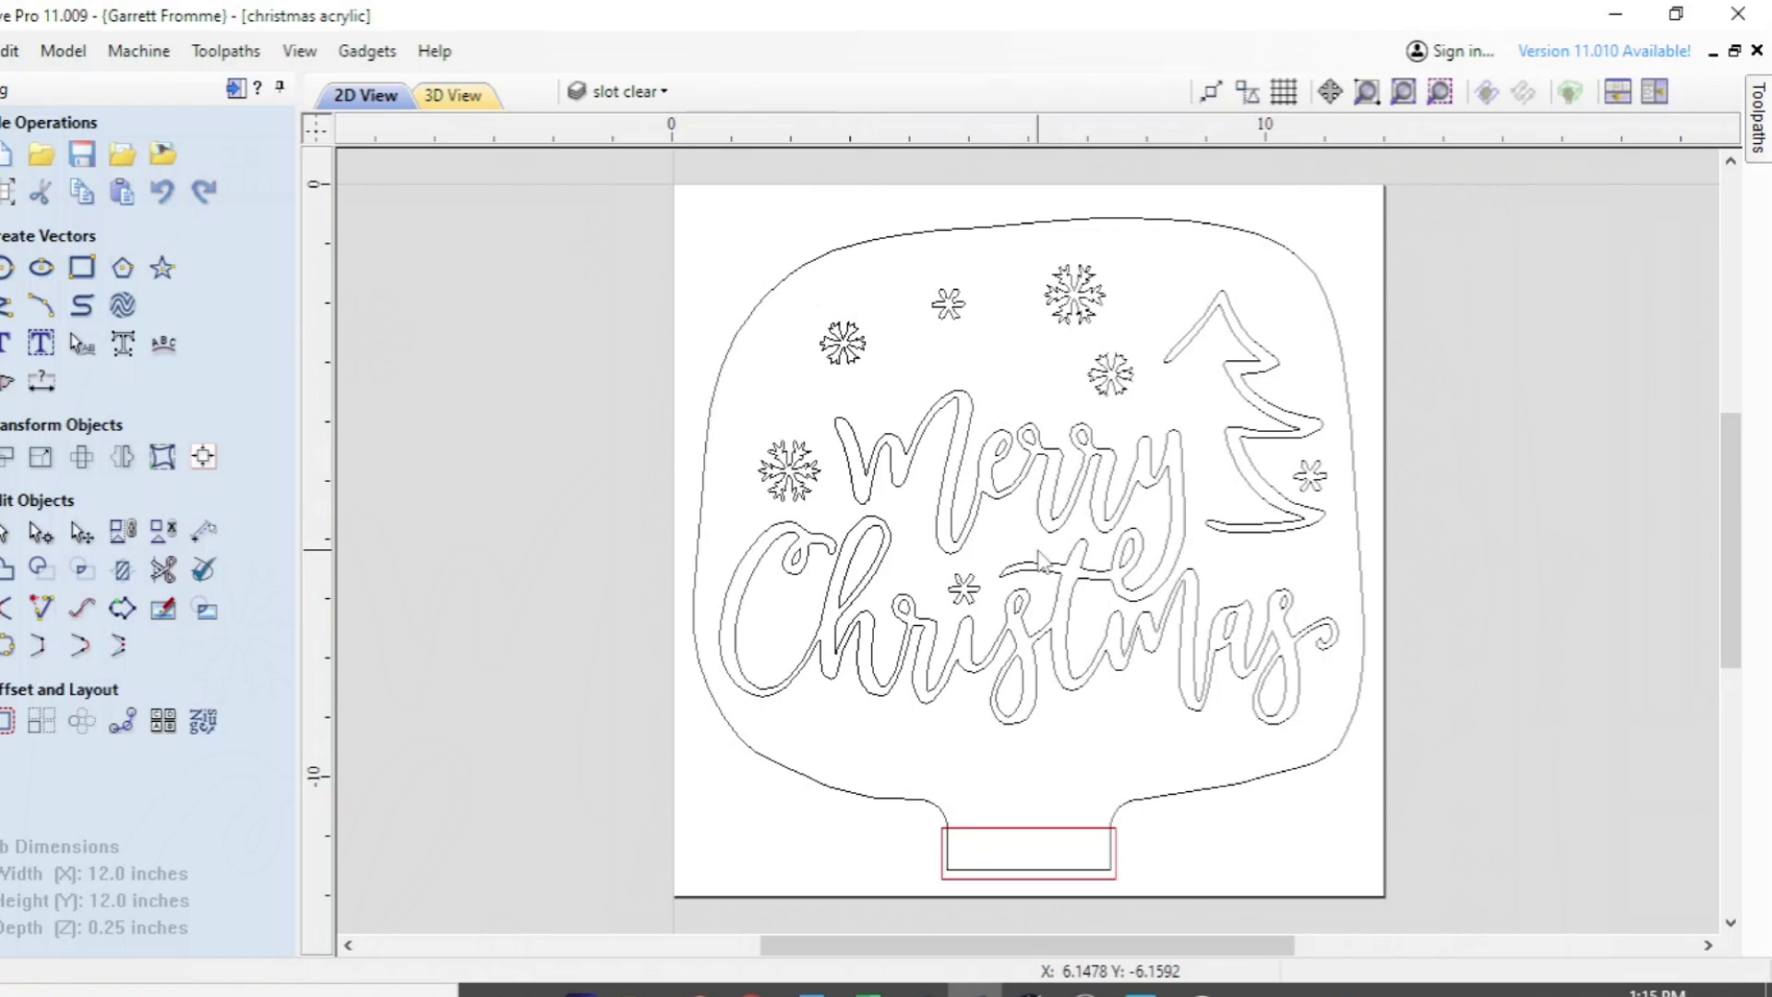
- Scale all of the sign's vectors down to about 1.50 by 1.48 inches in the sheet's lower-left corner, and fit the view to the drawing limits
key(ctrl)
key(ctrl)
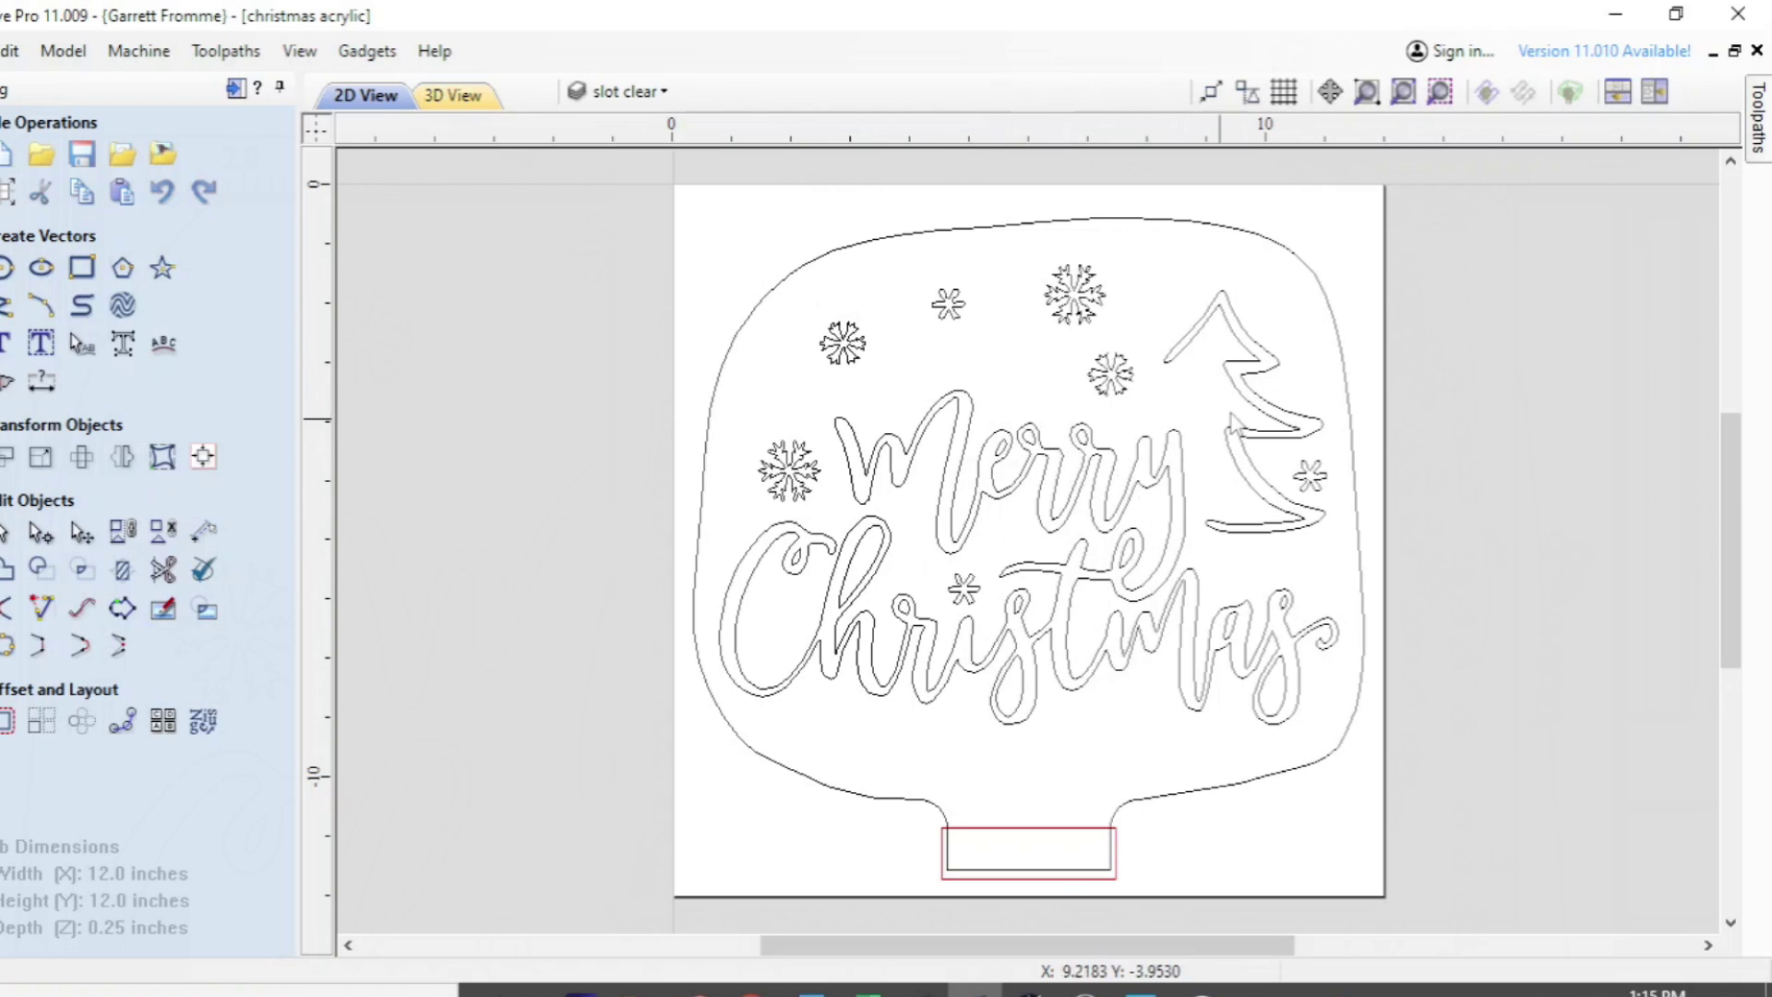
drag(1455, 186, 621, 907)
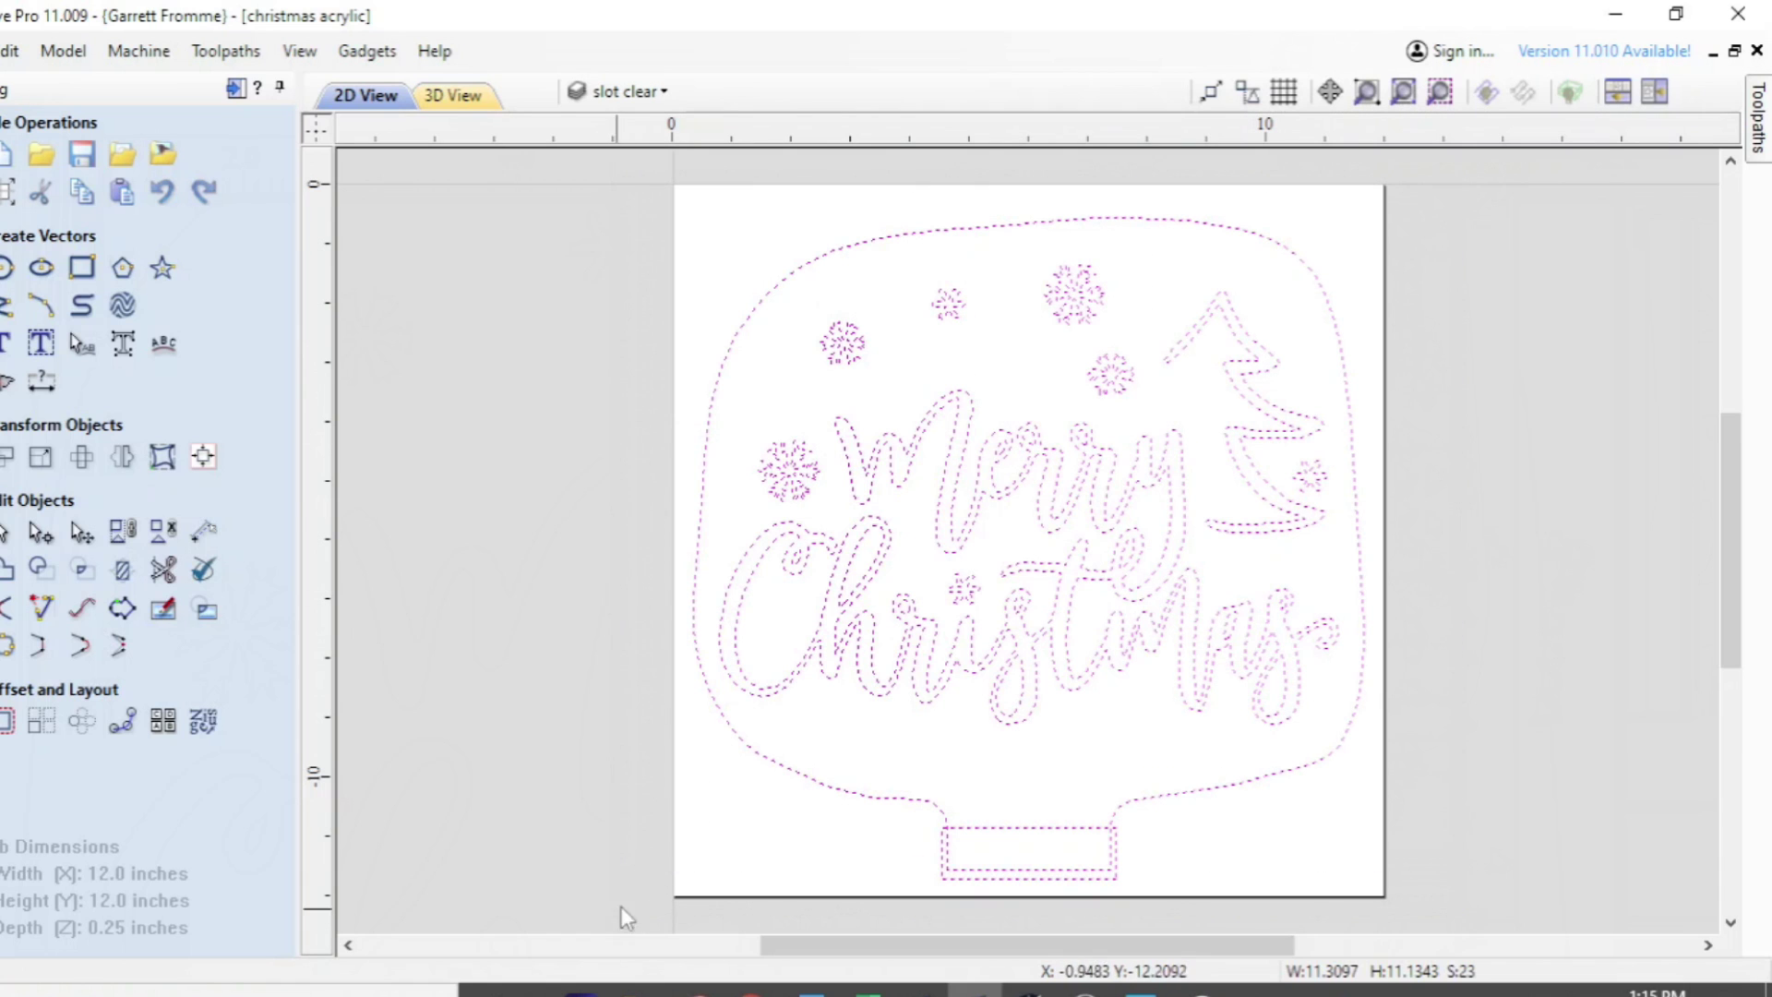
click(1059, 503)
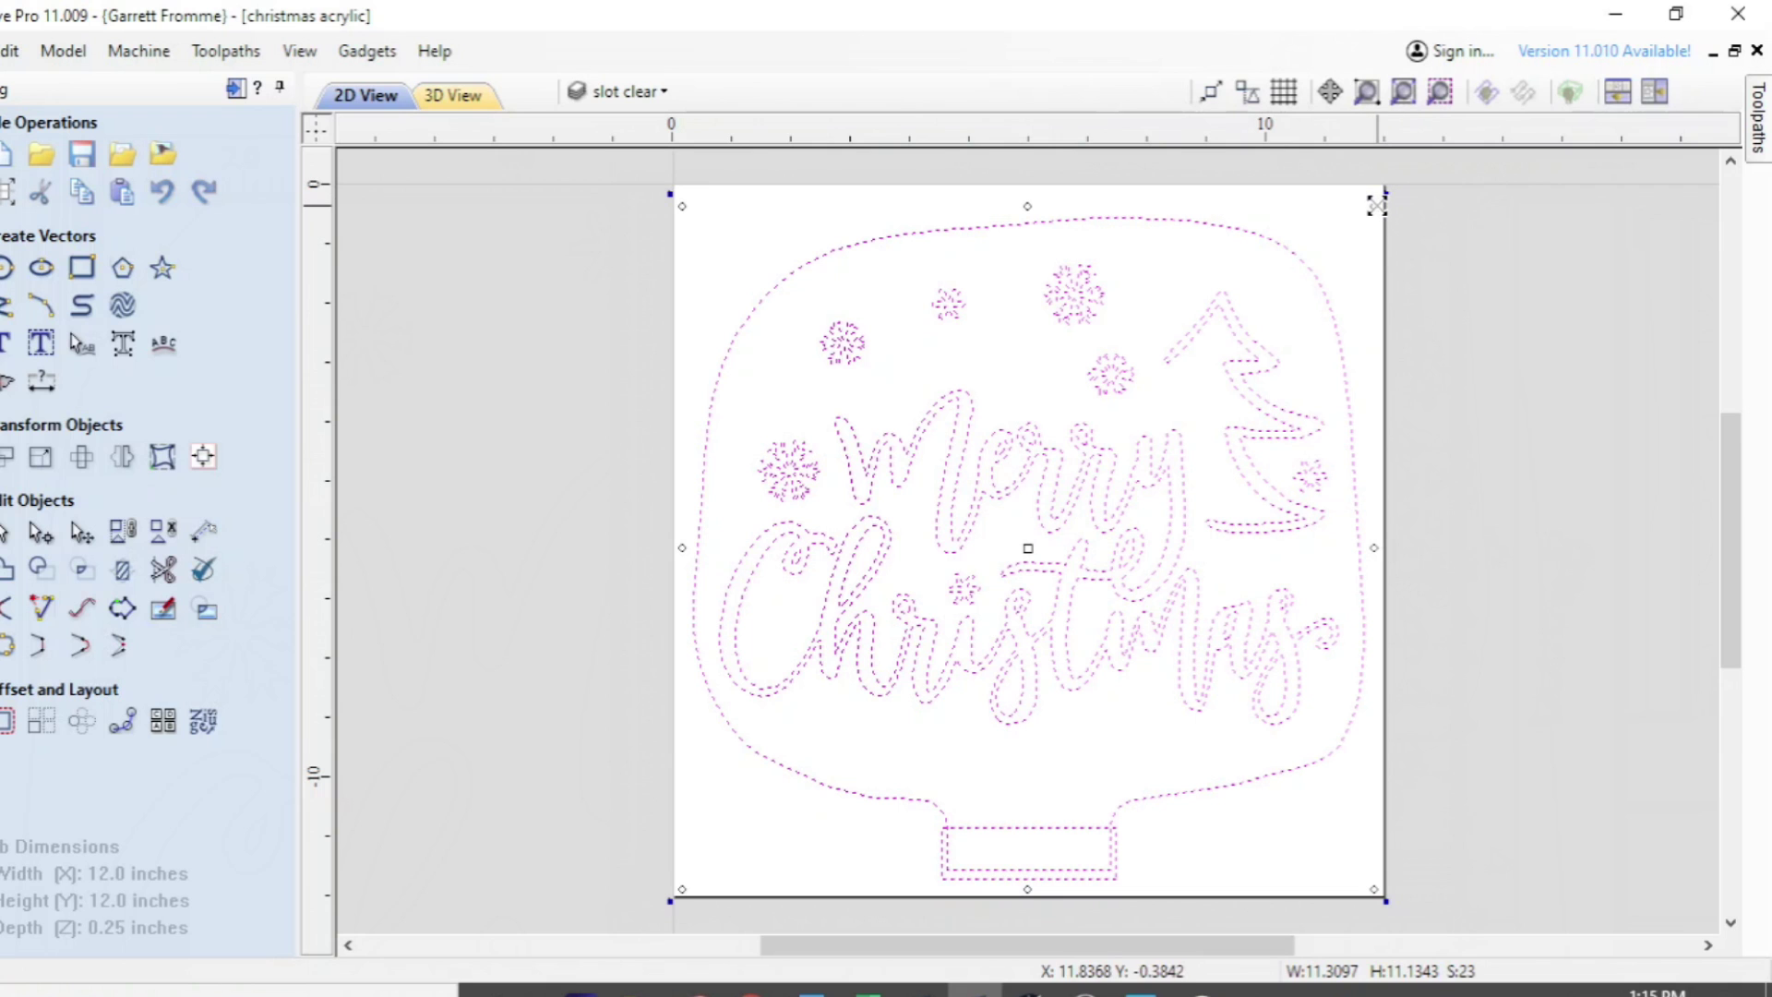
drag(1376, 205, 786, 770)
scroll(1076, 677, down, 3)
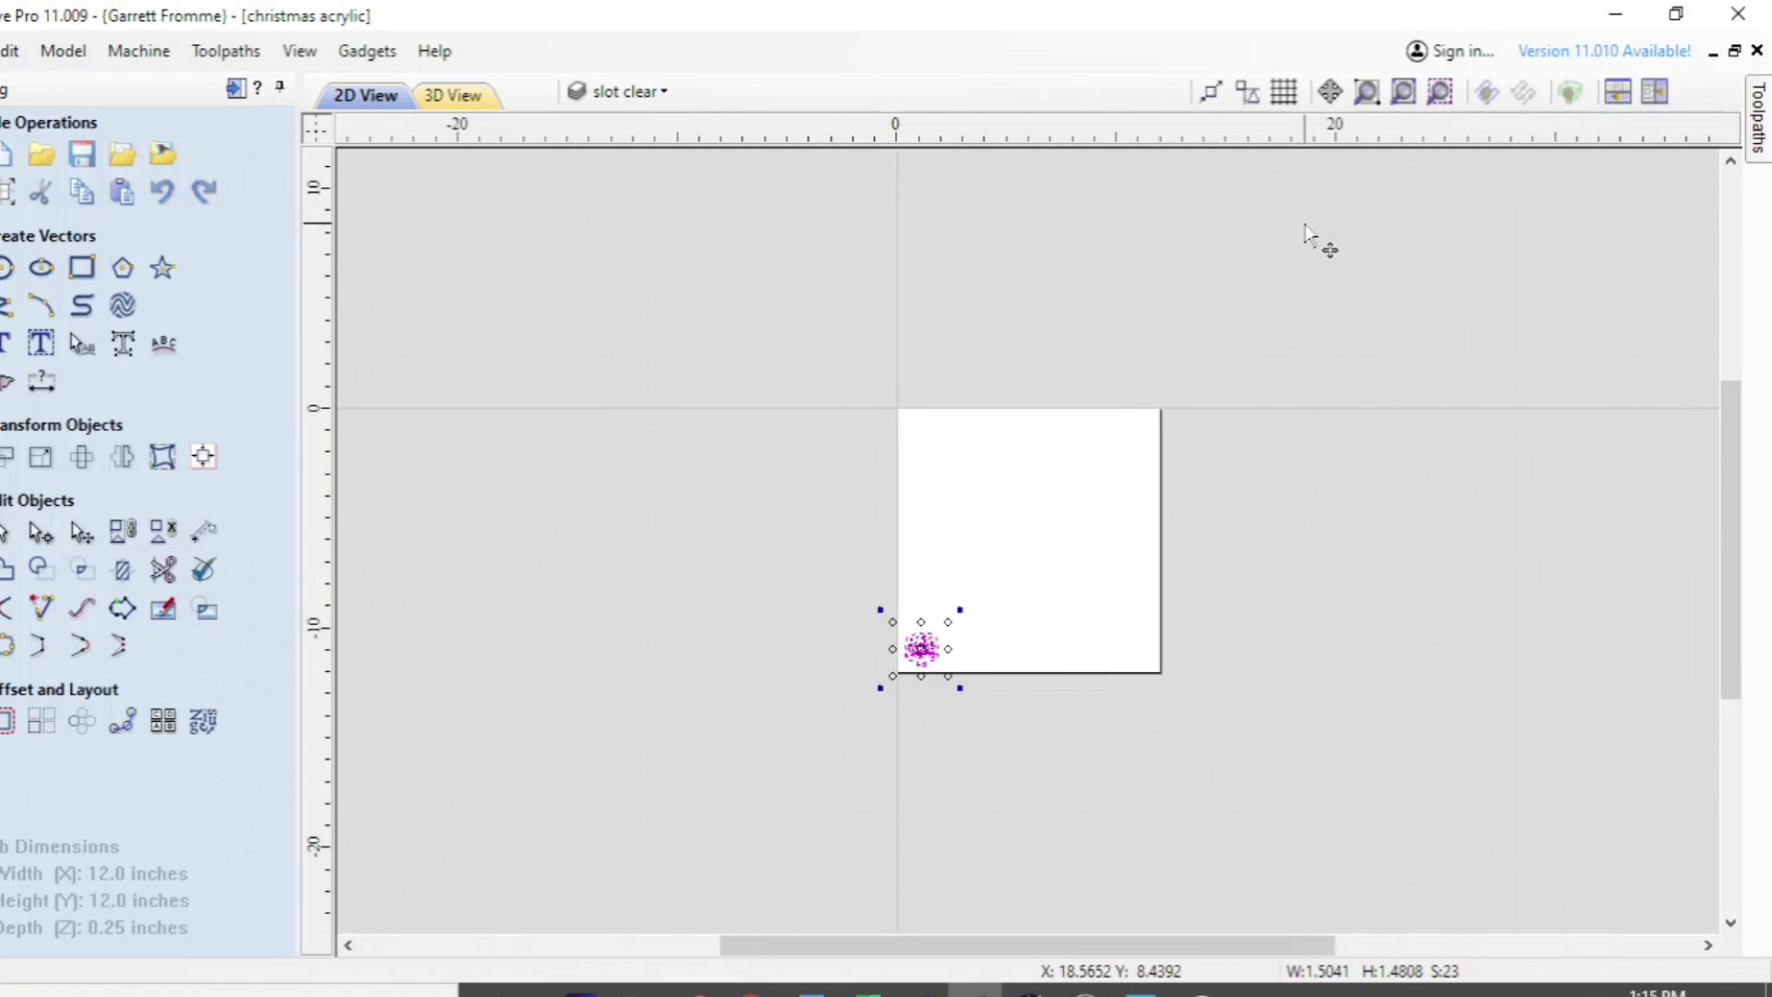
click(1403, 92)
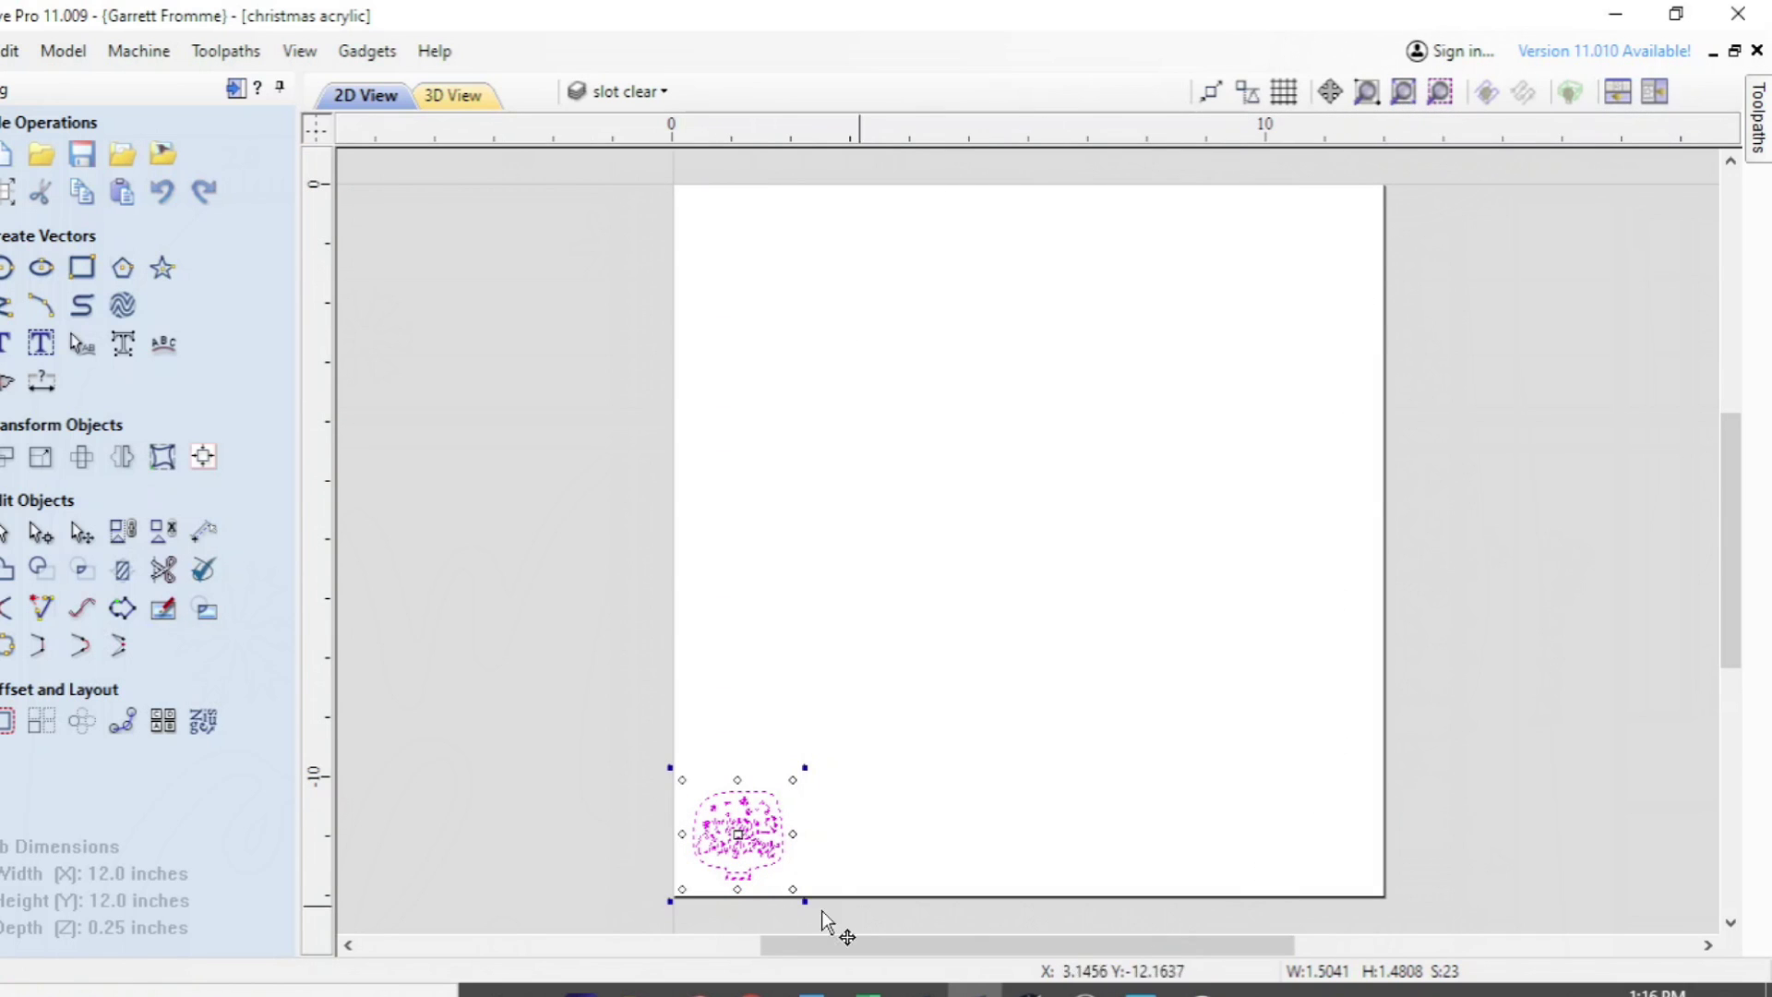
- Undo the scaling of the sign's vectors and clear the selection
click(736, 858)
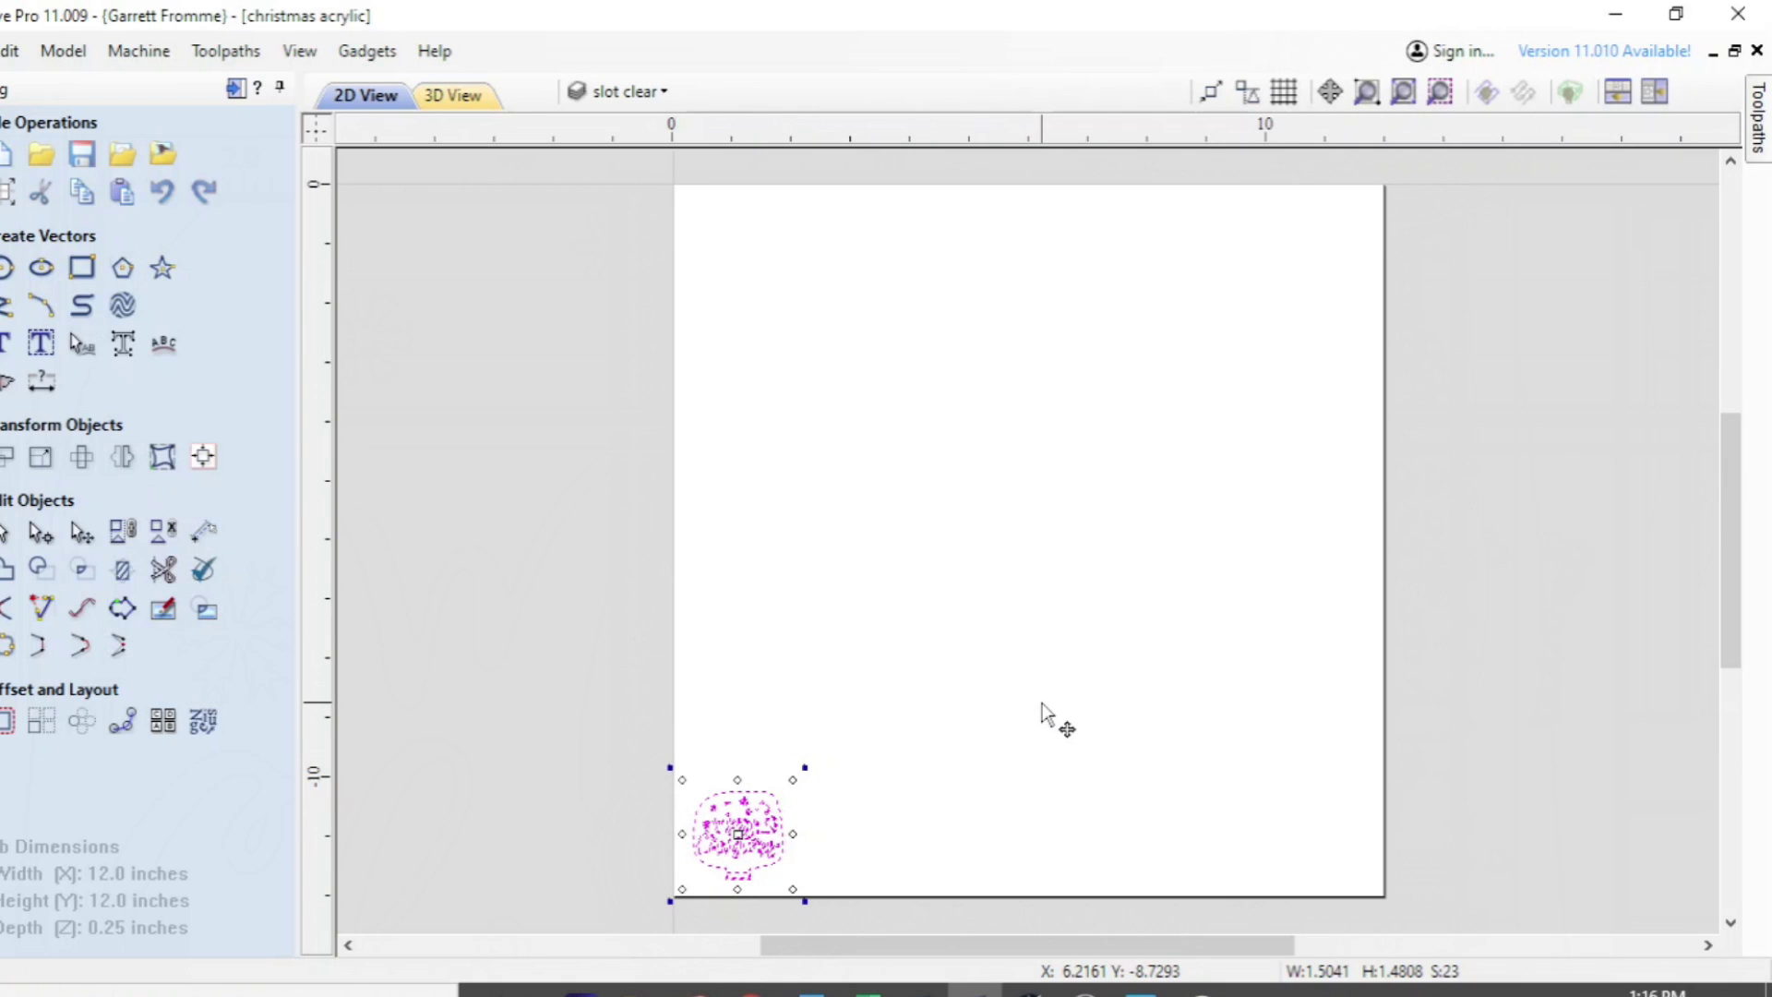
key(ctrl+z)
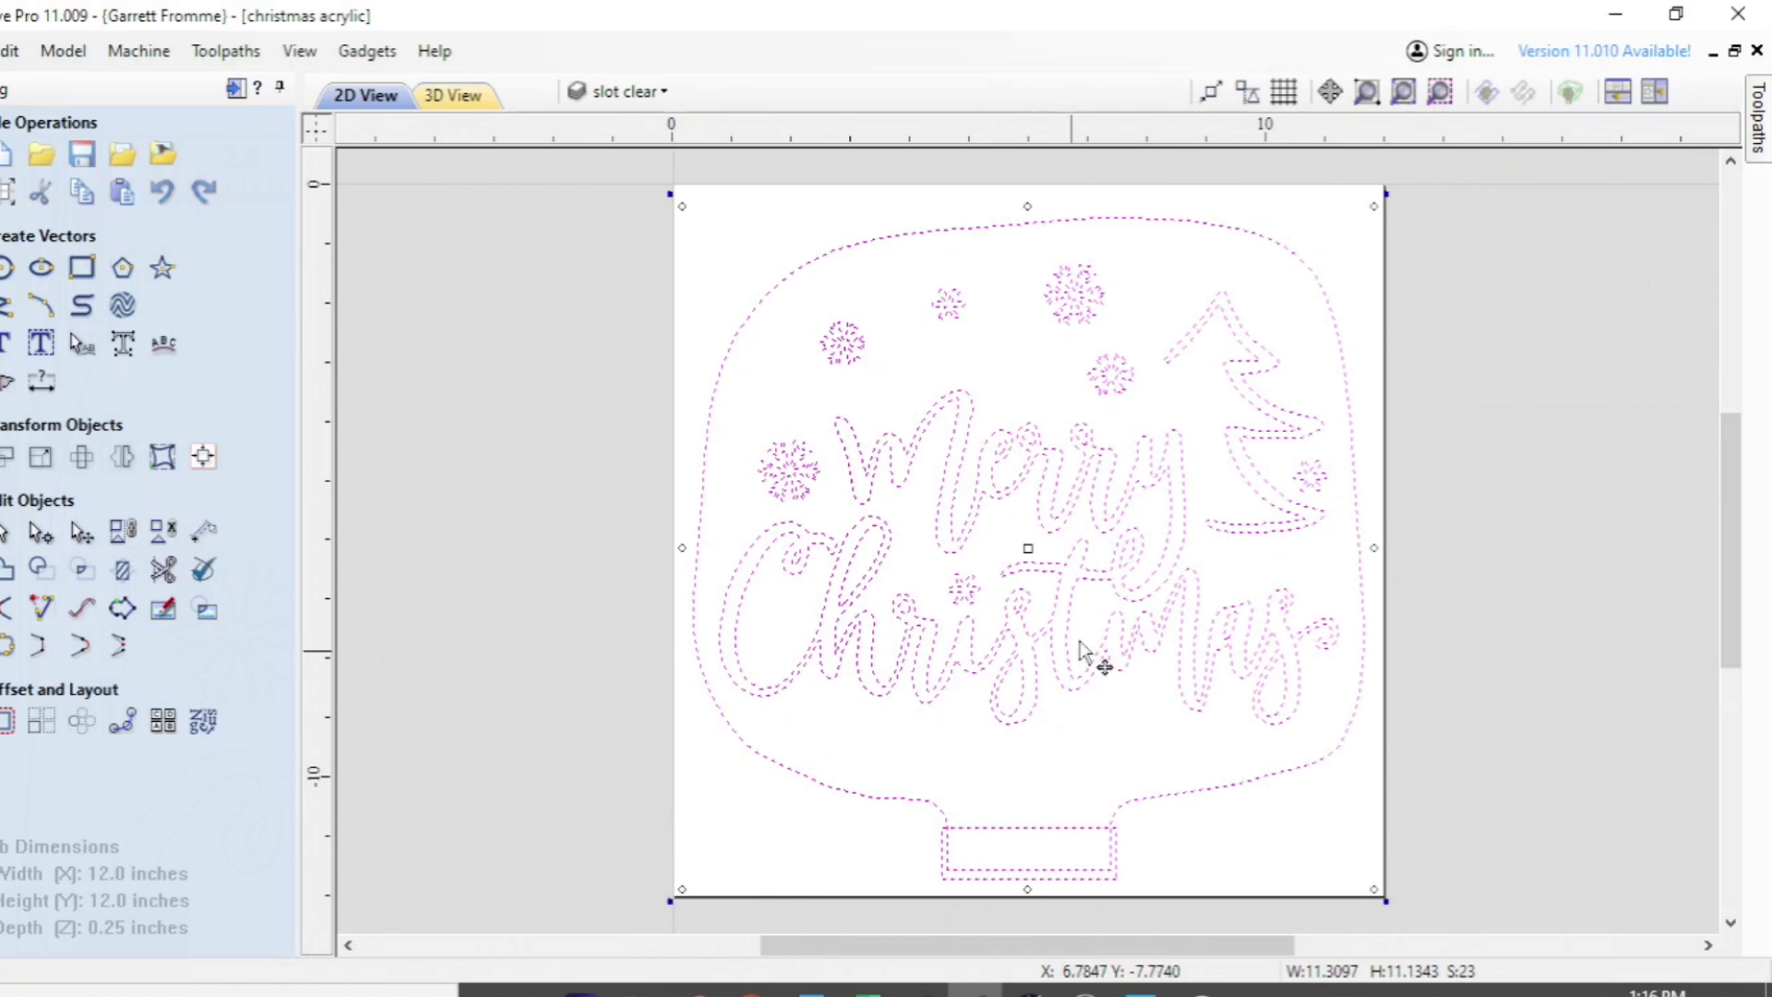
click(1097, 507)
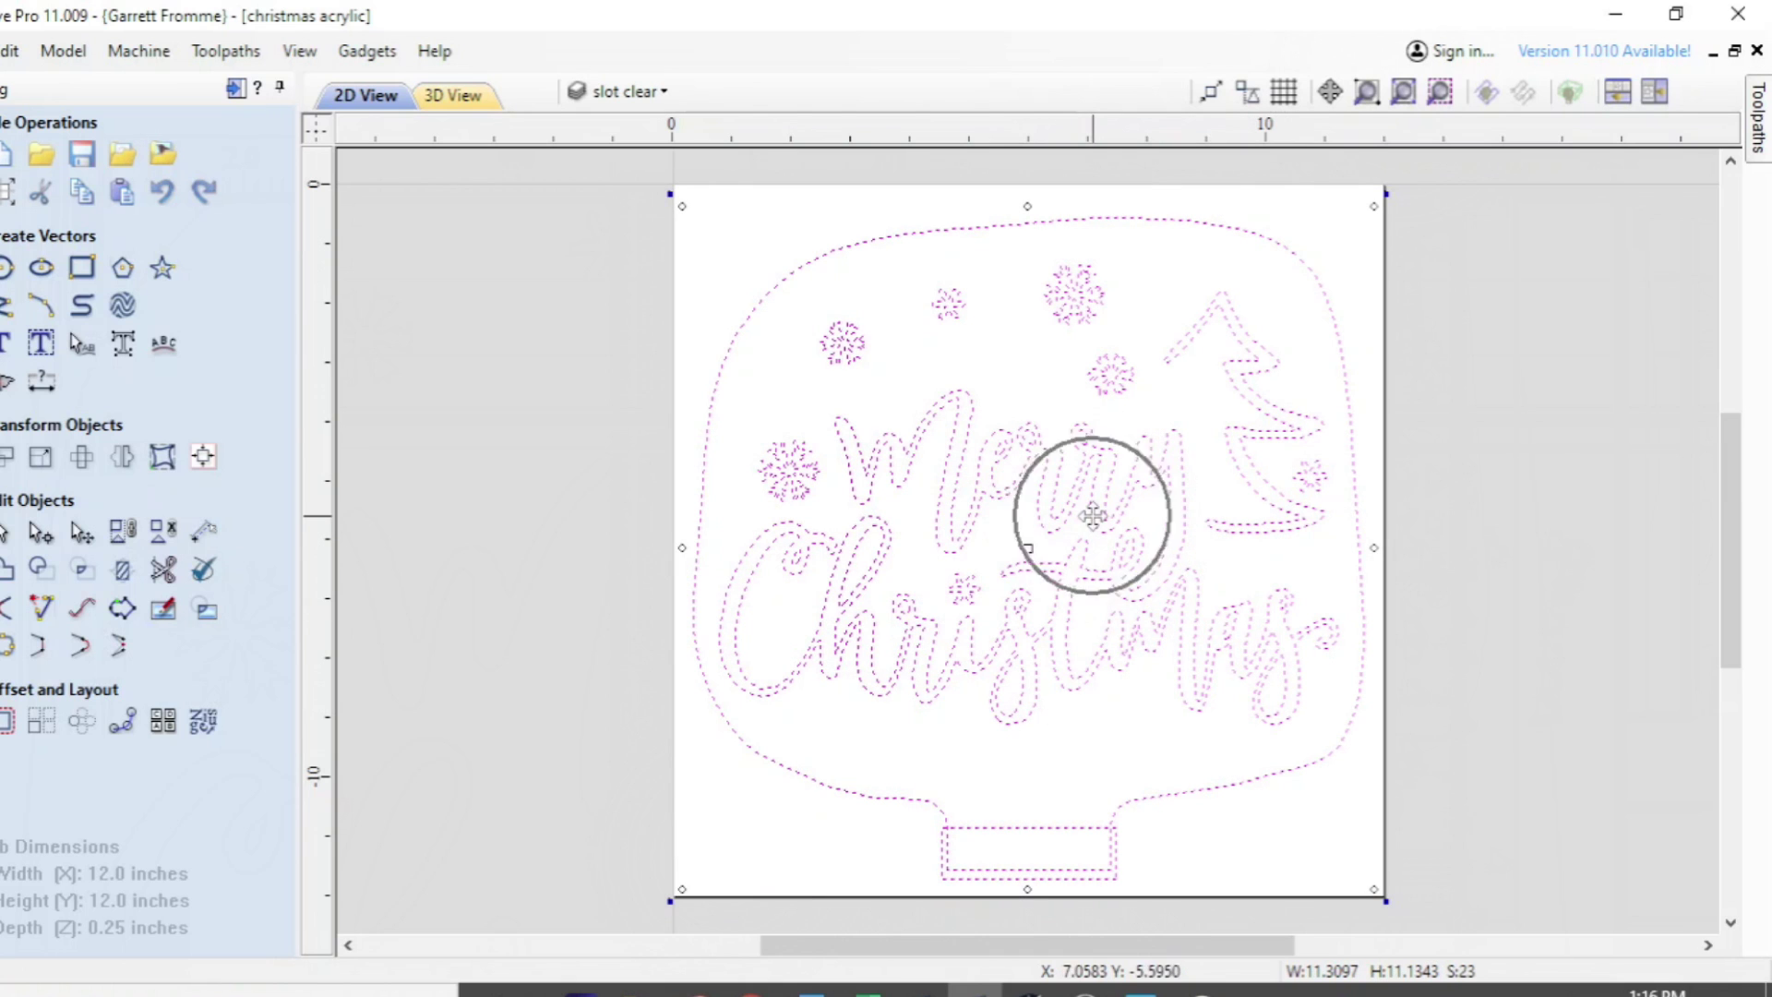
click(1191, 410)
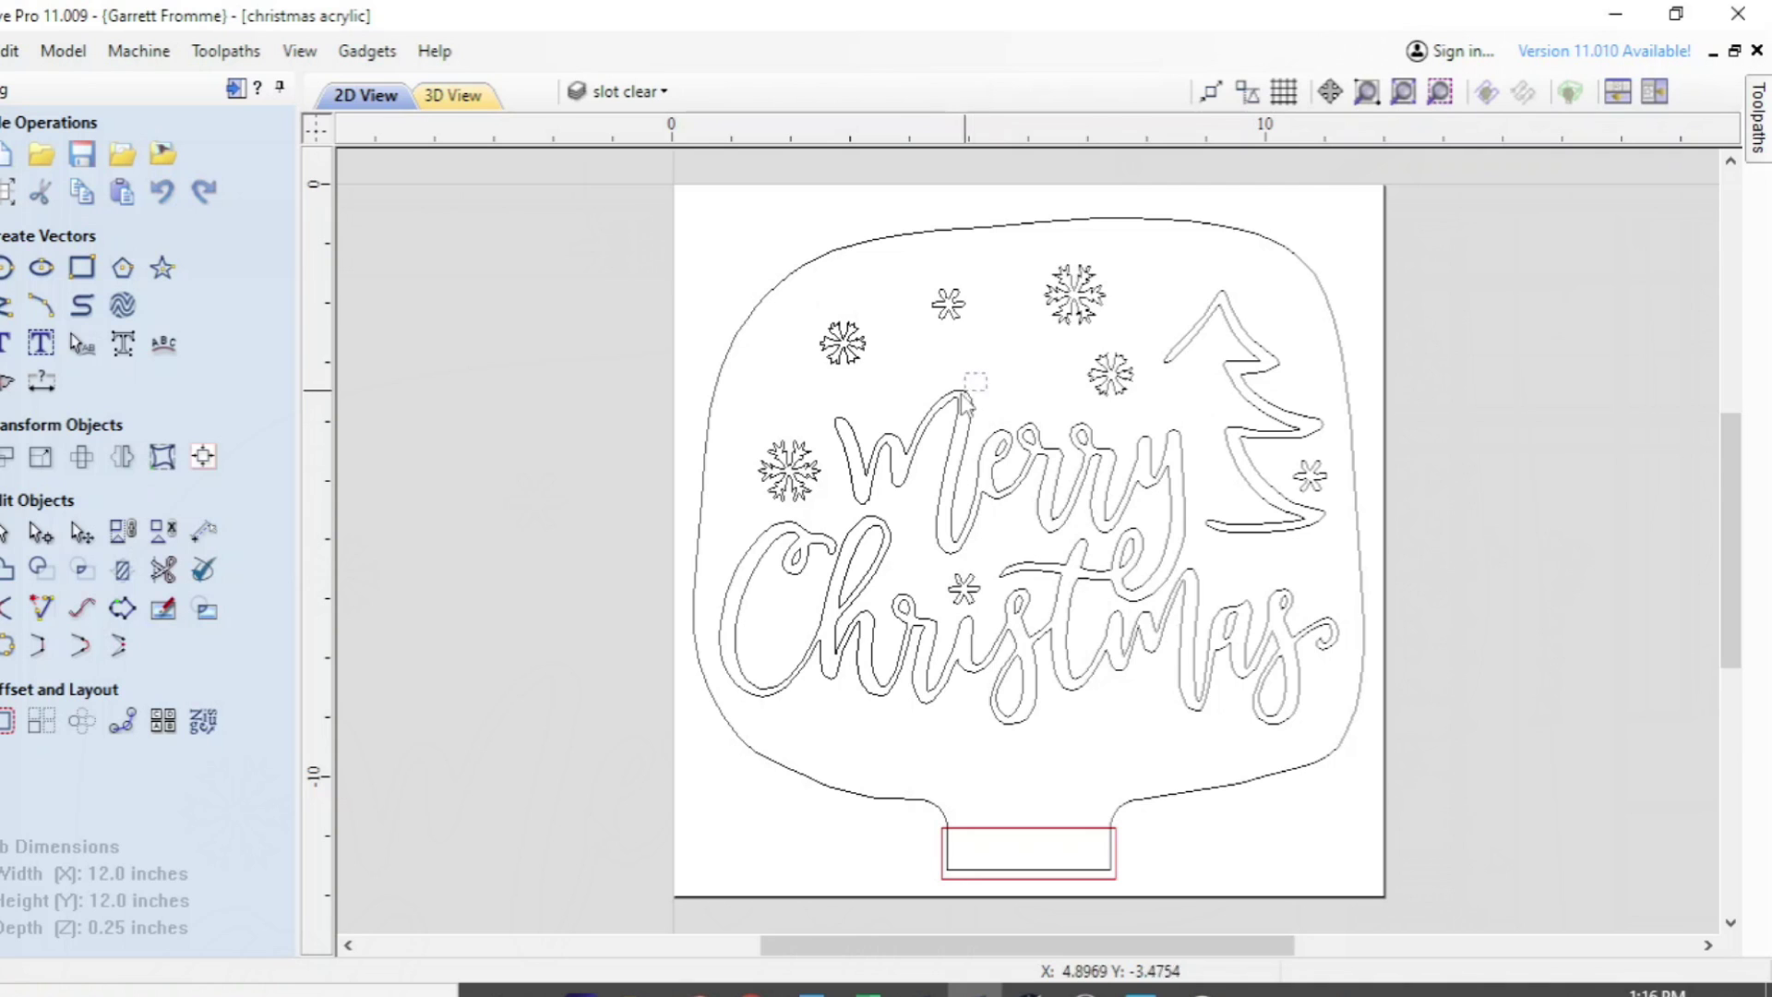
- Select the outline of the Merry Christmas lettering and zoom the 2D view to the selected object
click(932, 434)
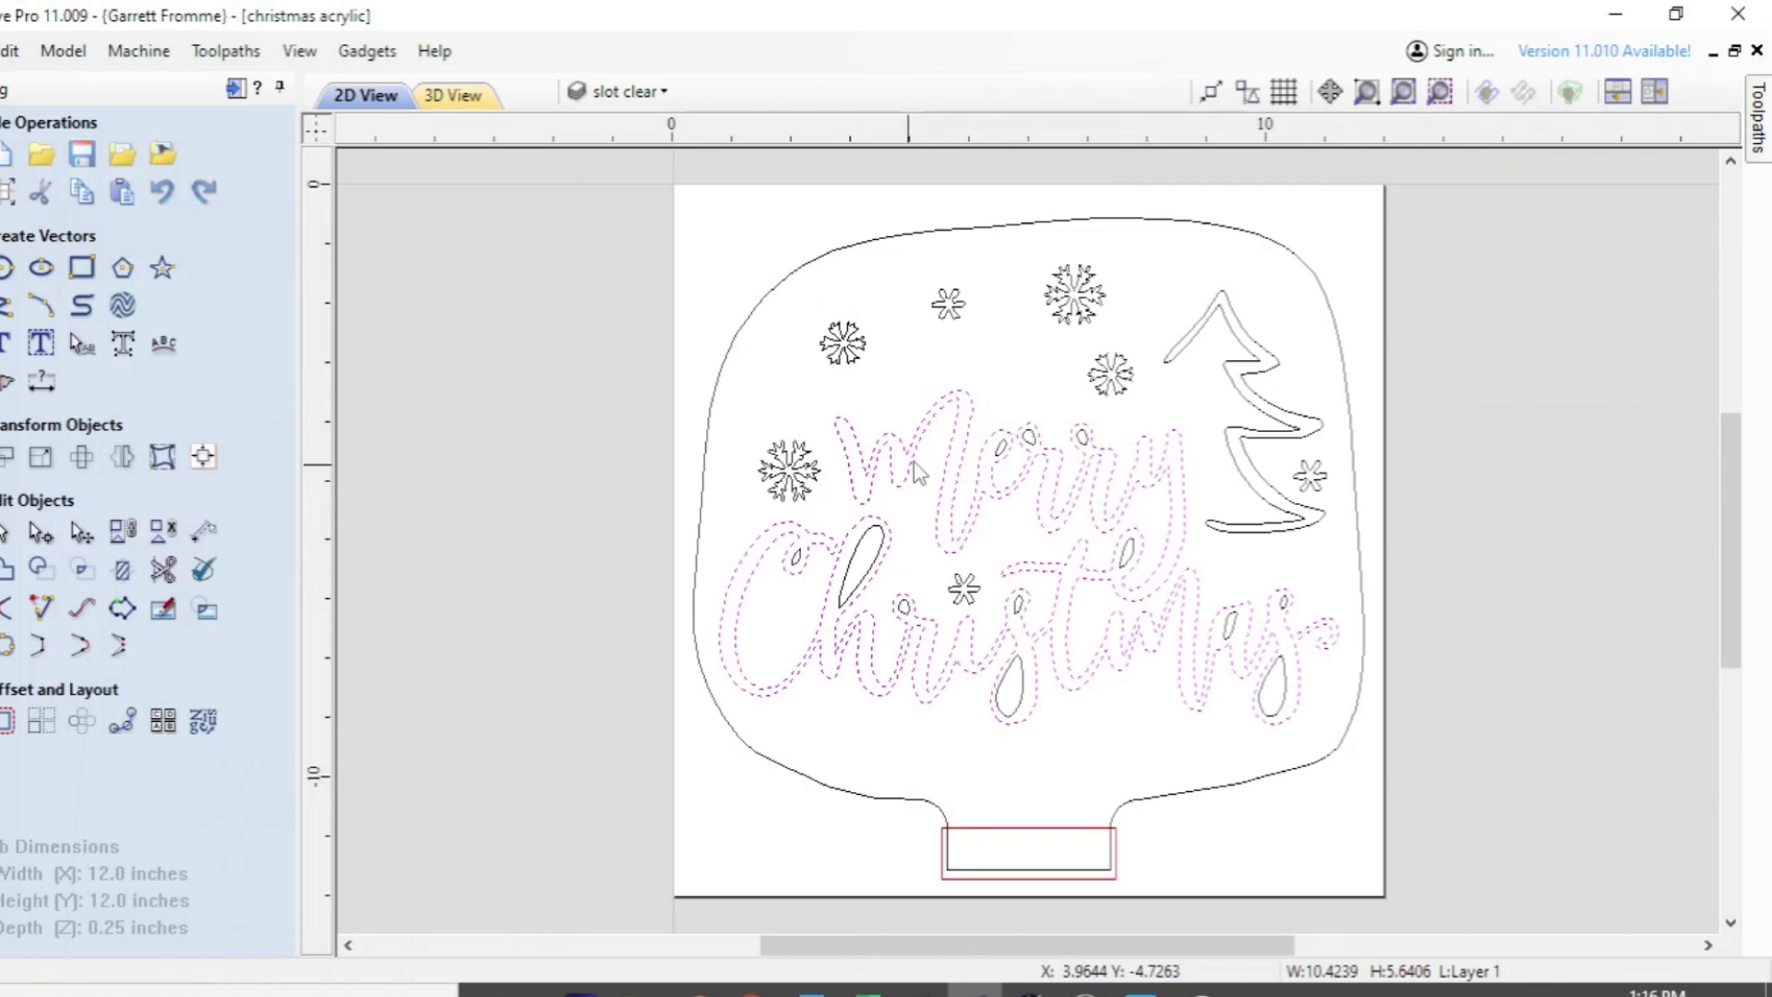
click(951, 472)
click(957, 408)
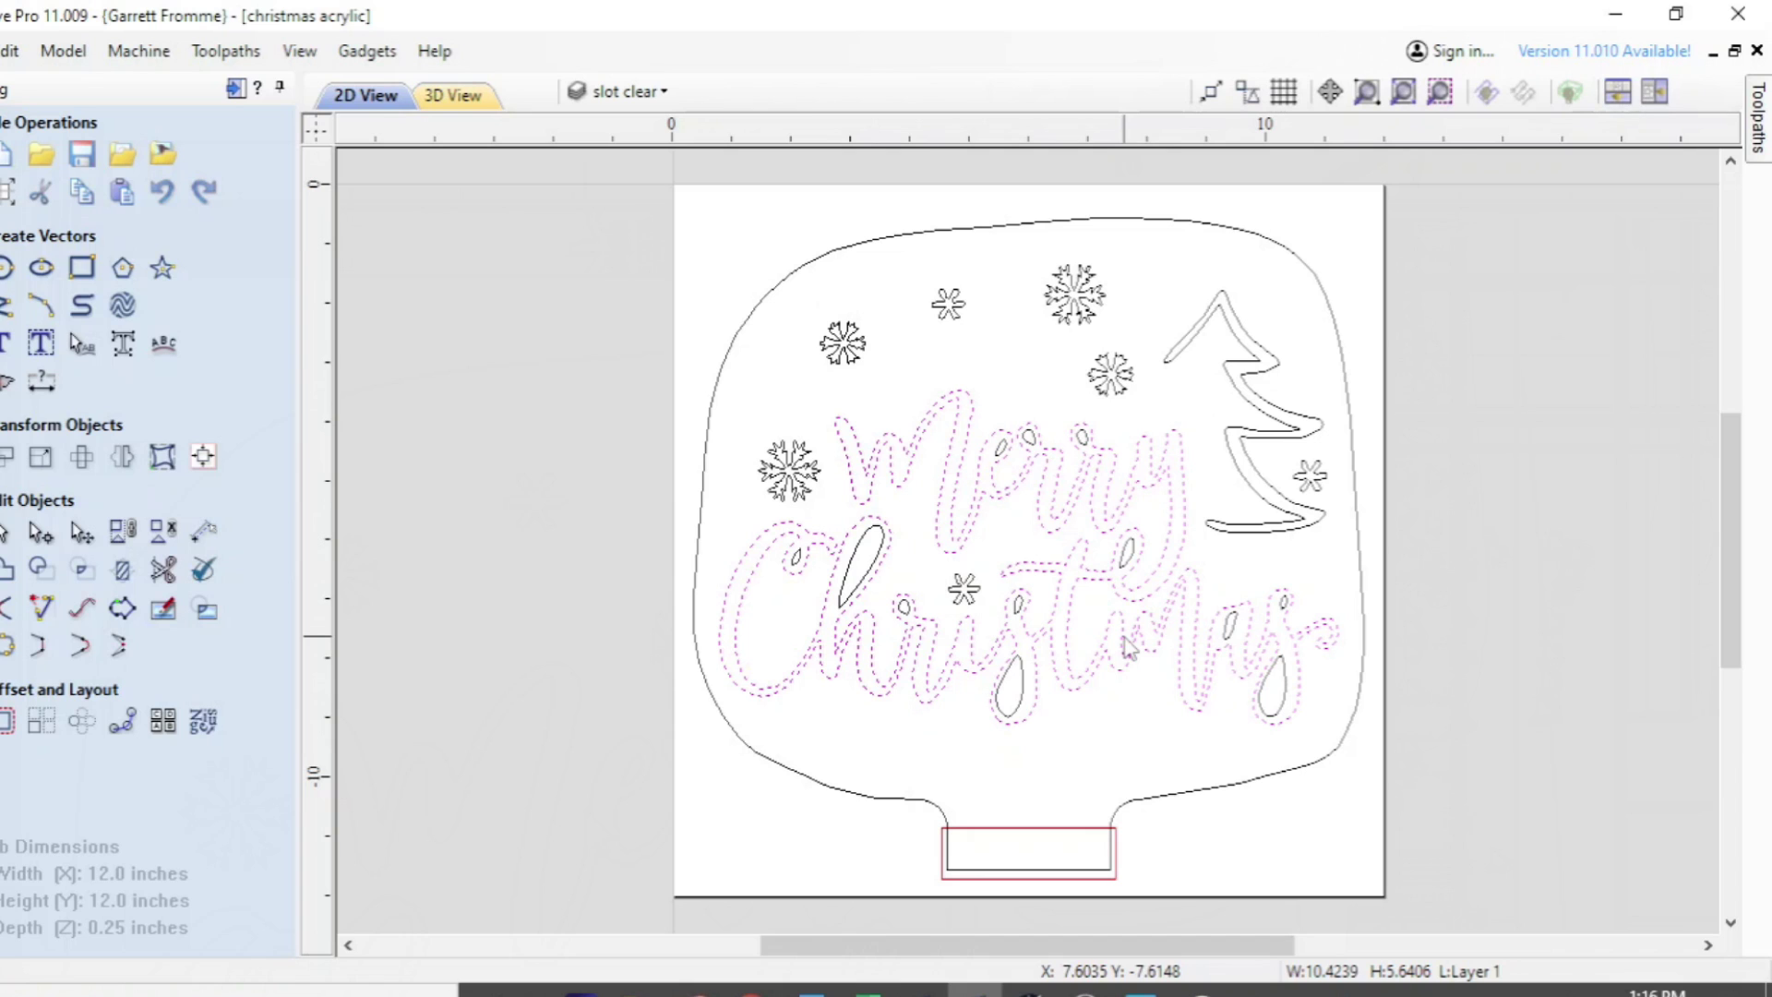
click(1442, 93)
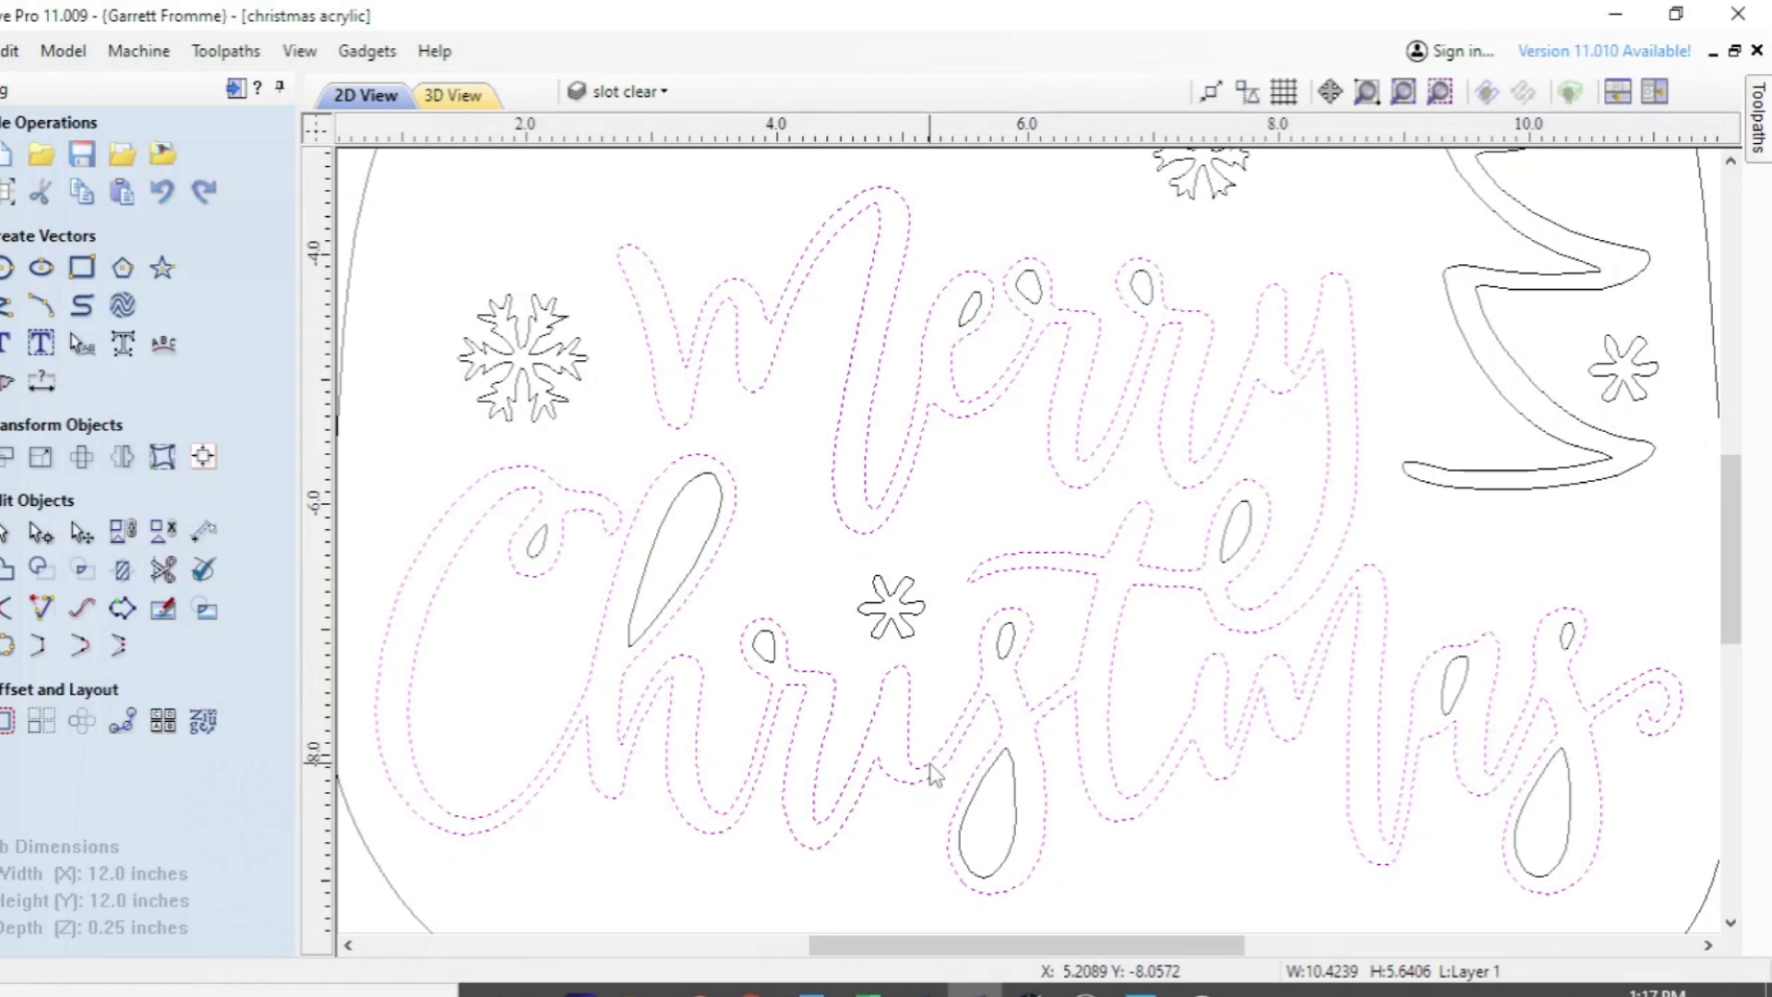
- Deselect the lettering, select the small snowflake above the i of Christmas and zoom the 2D view to it
key(ctrl)
key(ctrl)
key(ctrl)
key(ctrl)
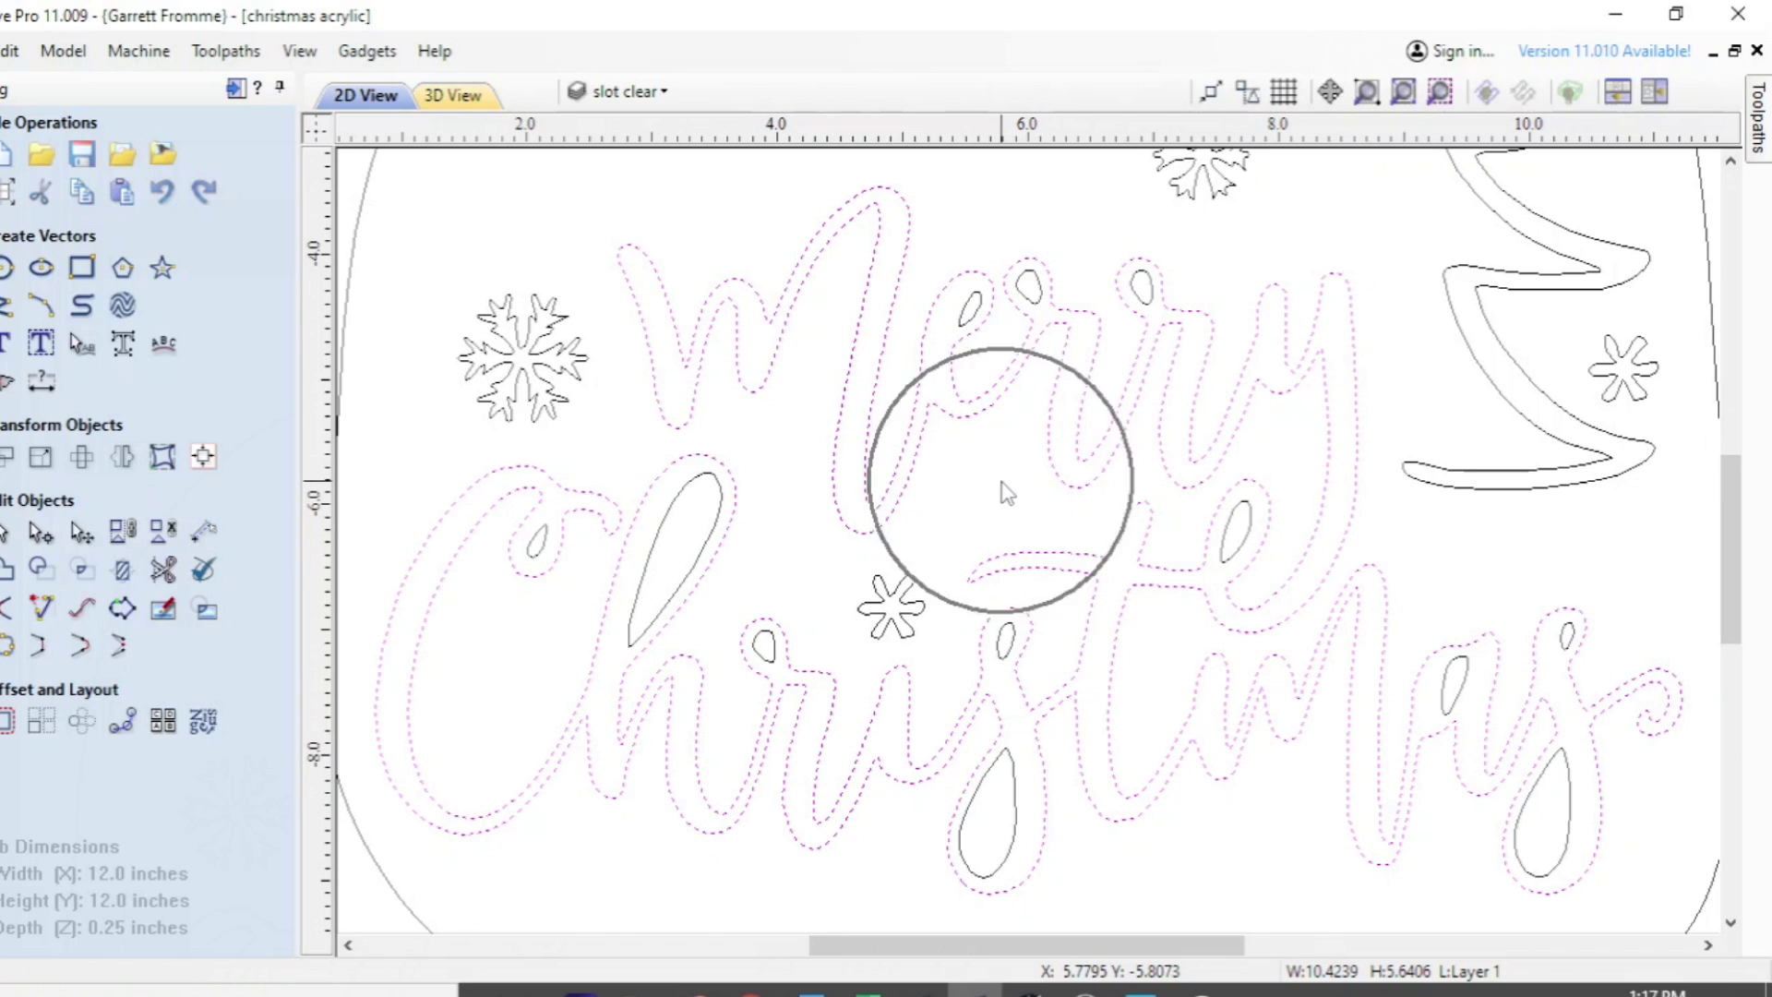
key(ctrl)
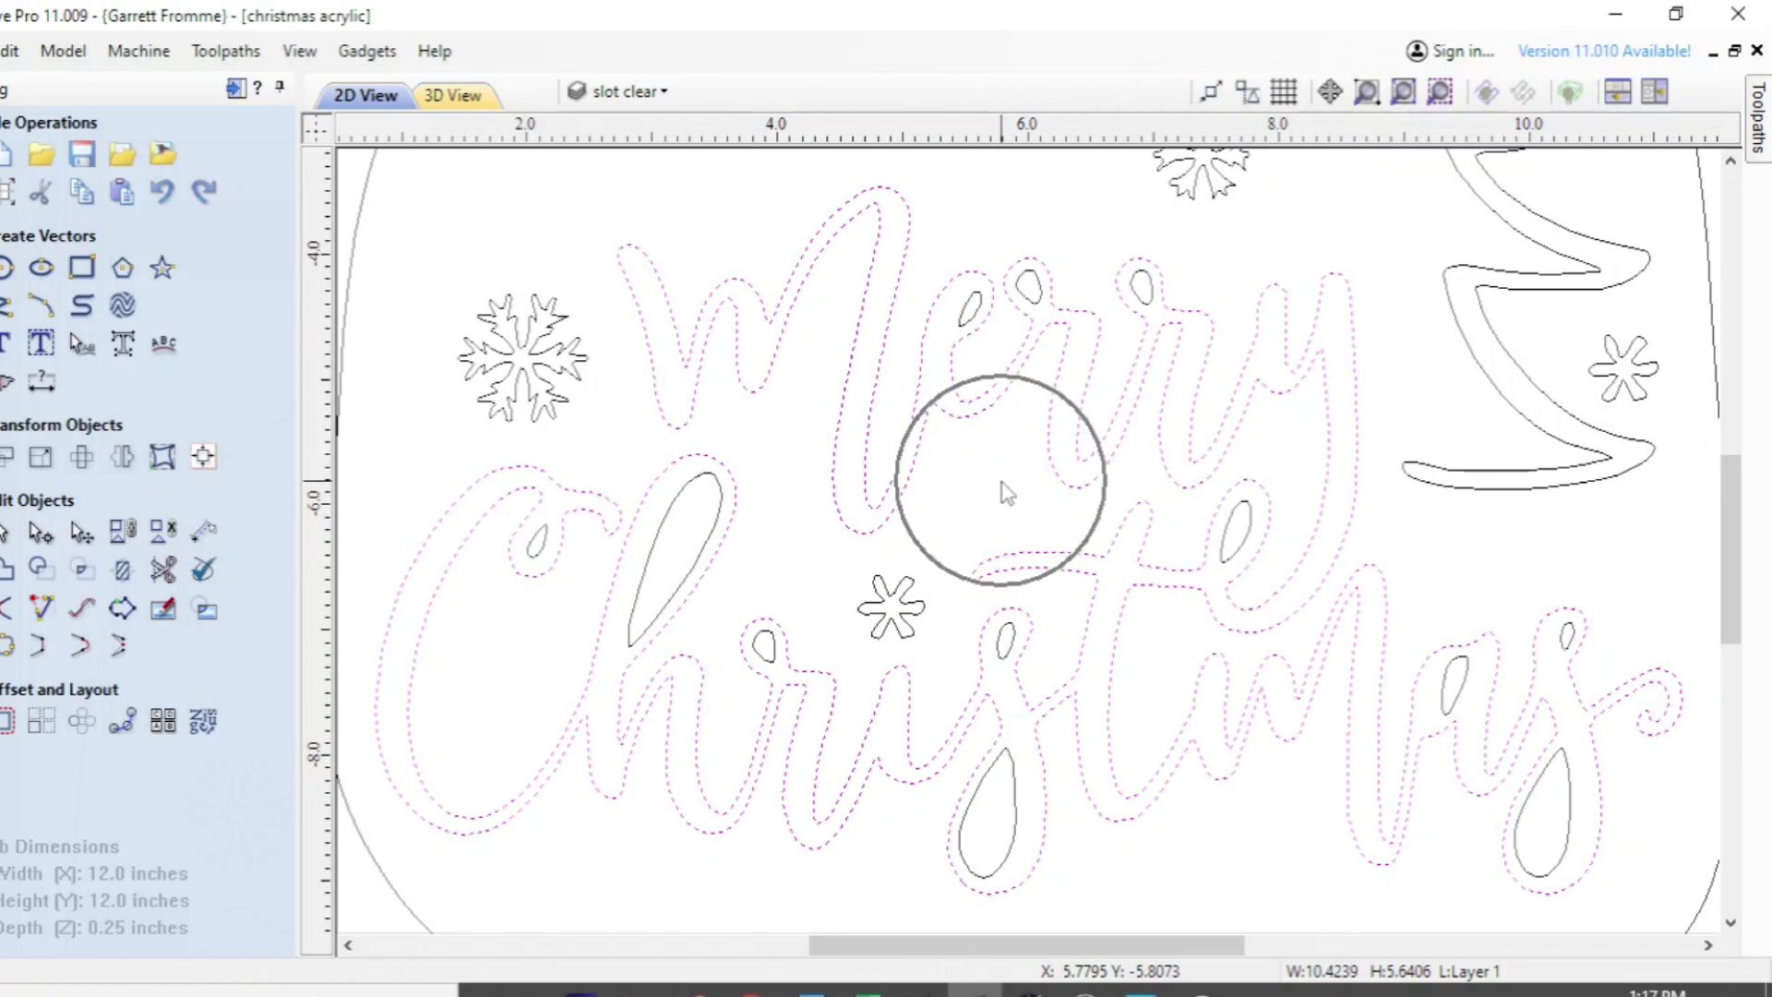
click(1006, 493)
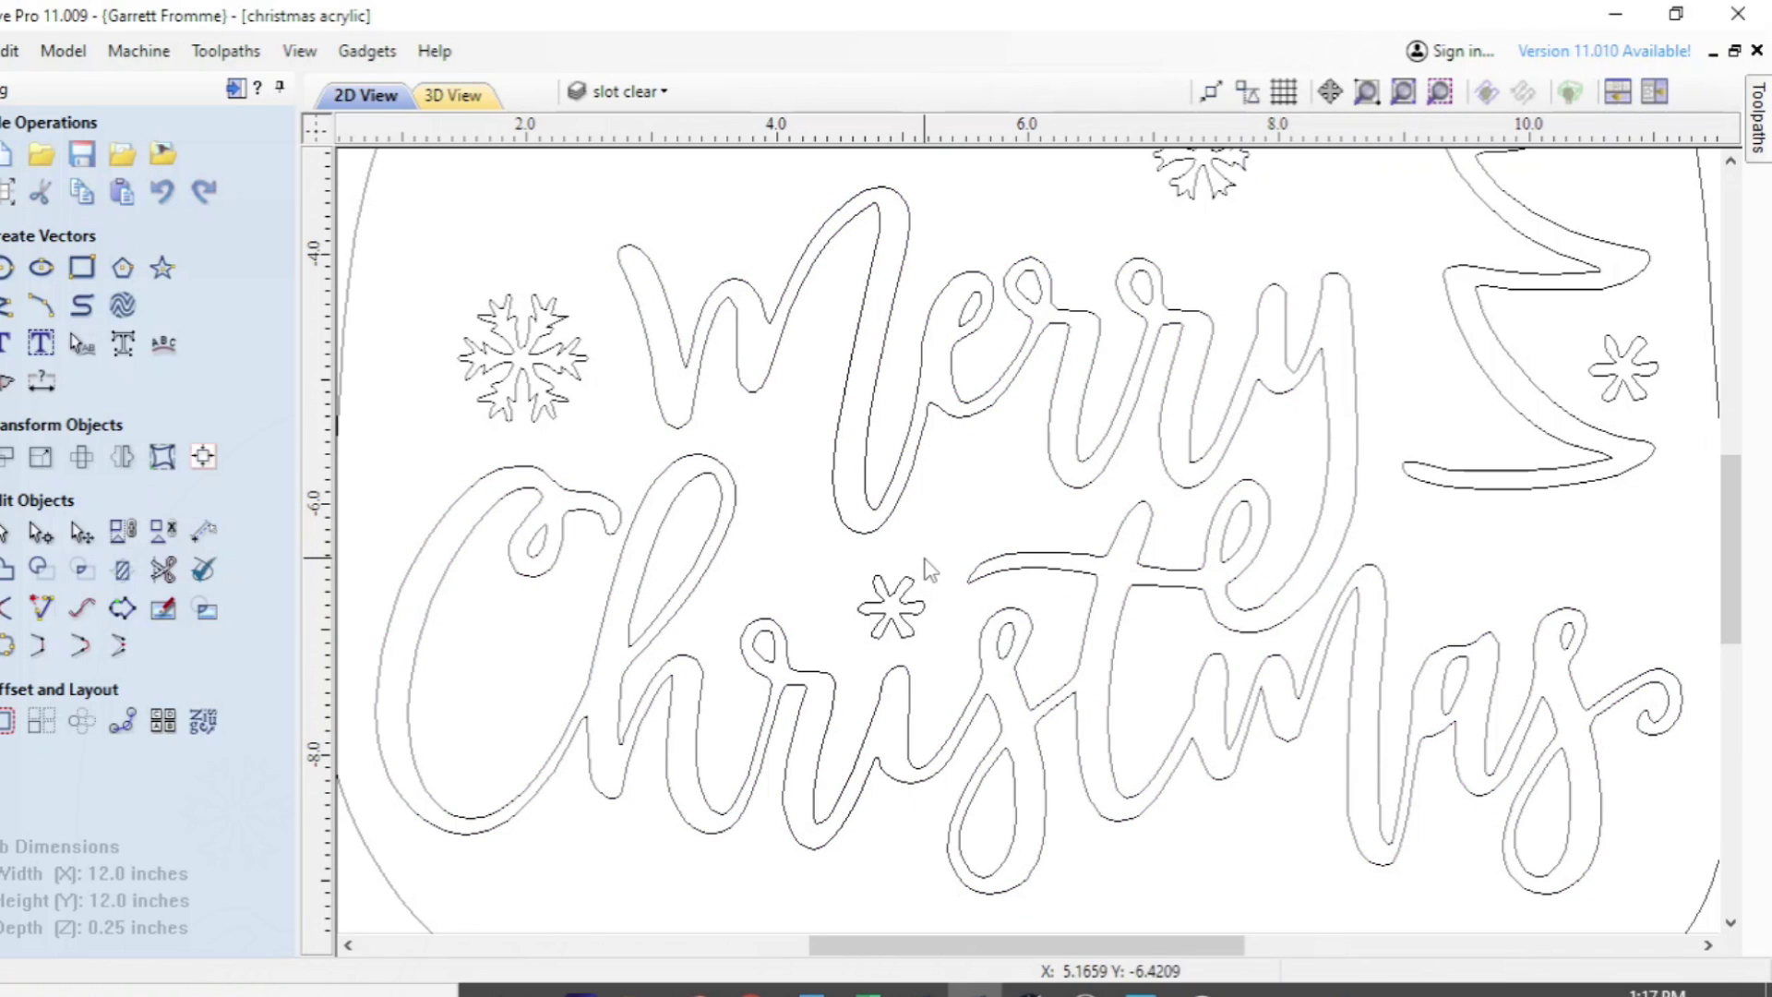
click(888, 617)
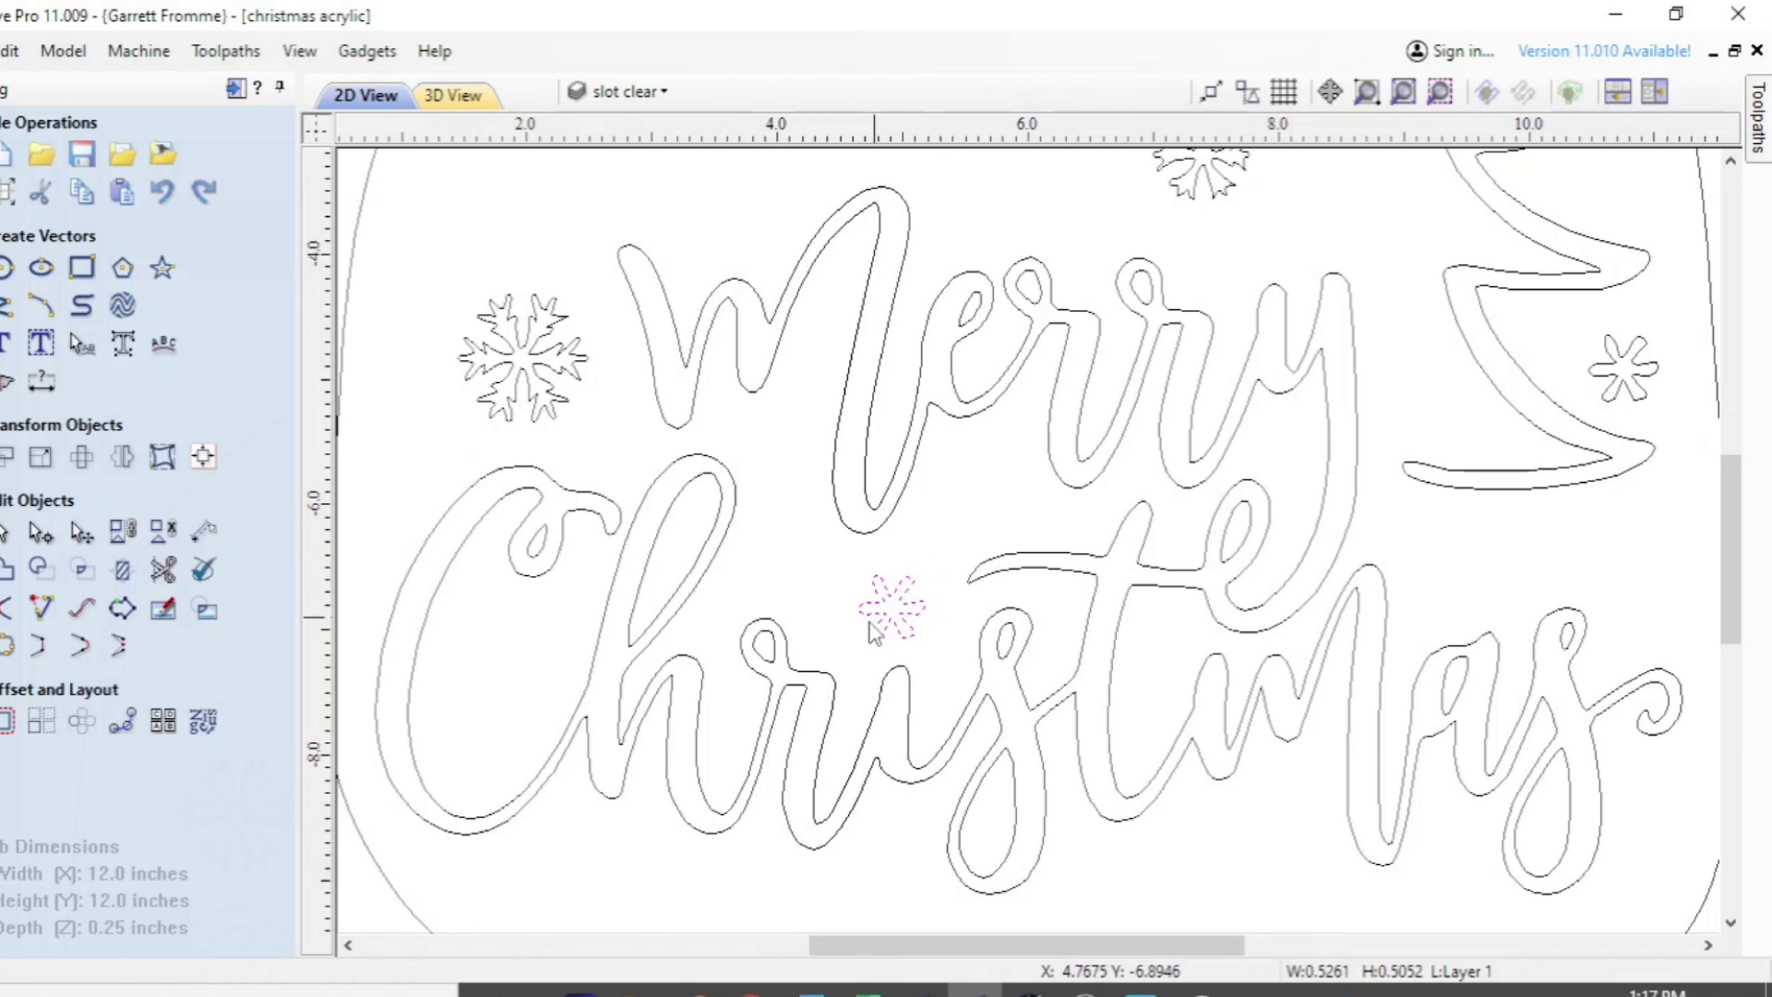
click(894, 606)
key(ctrl)
key(ctrl)
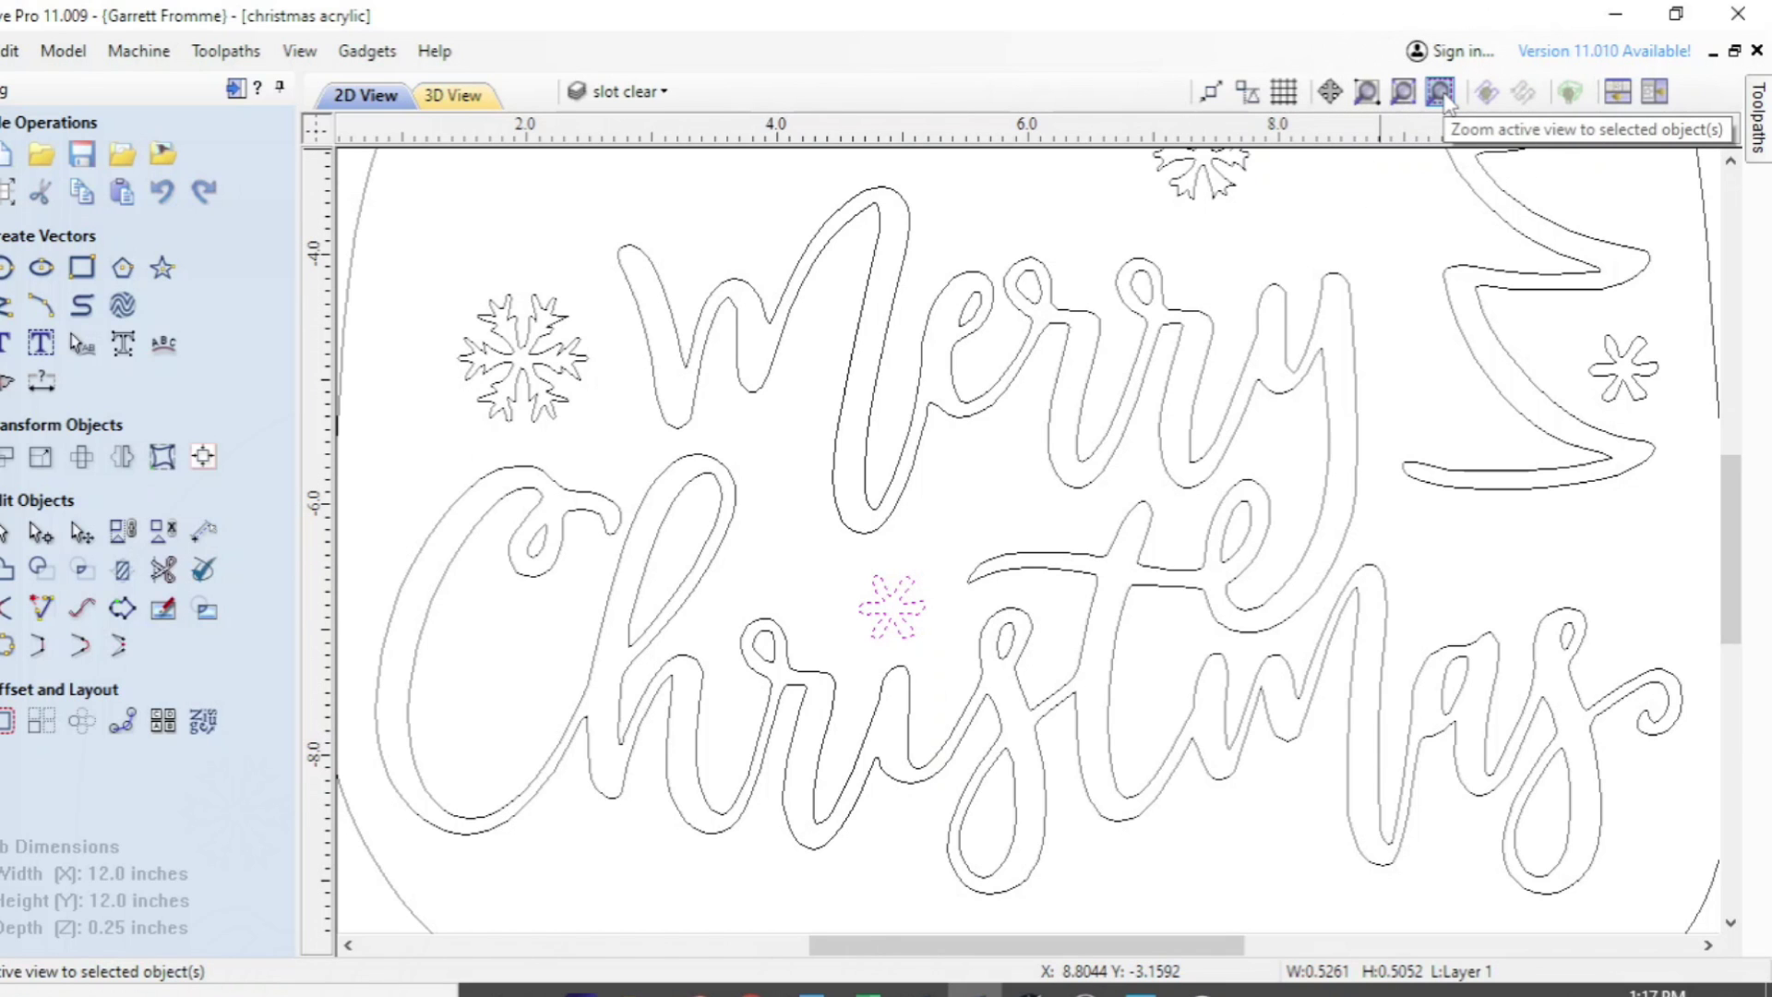
click(1441, 92)
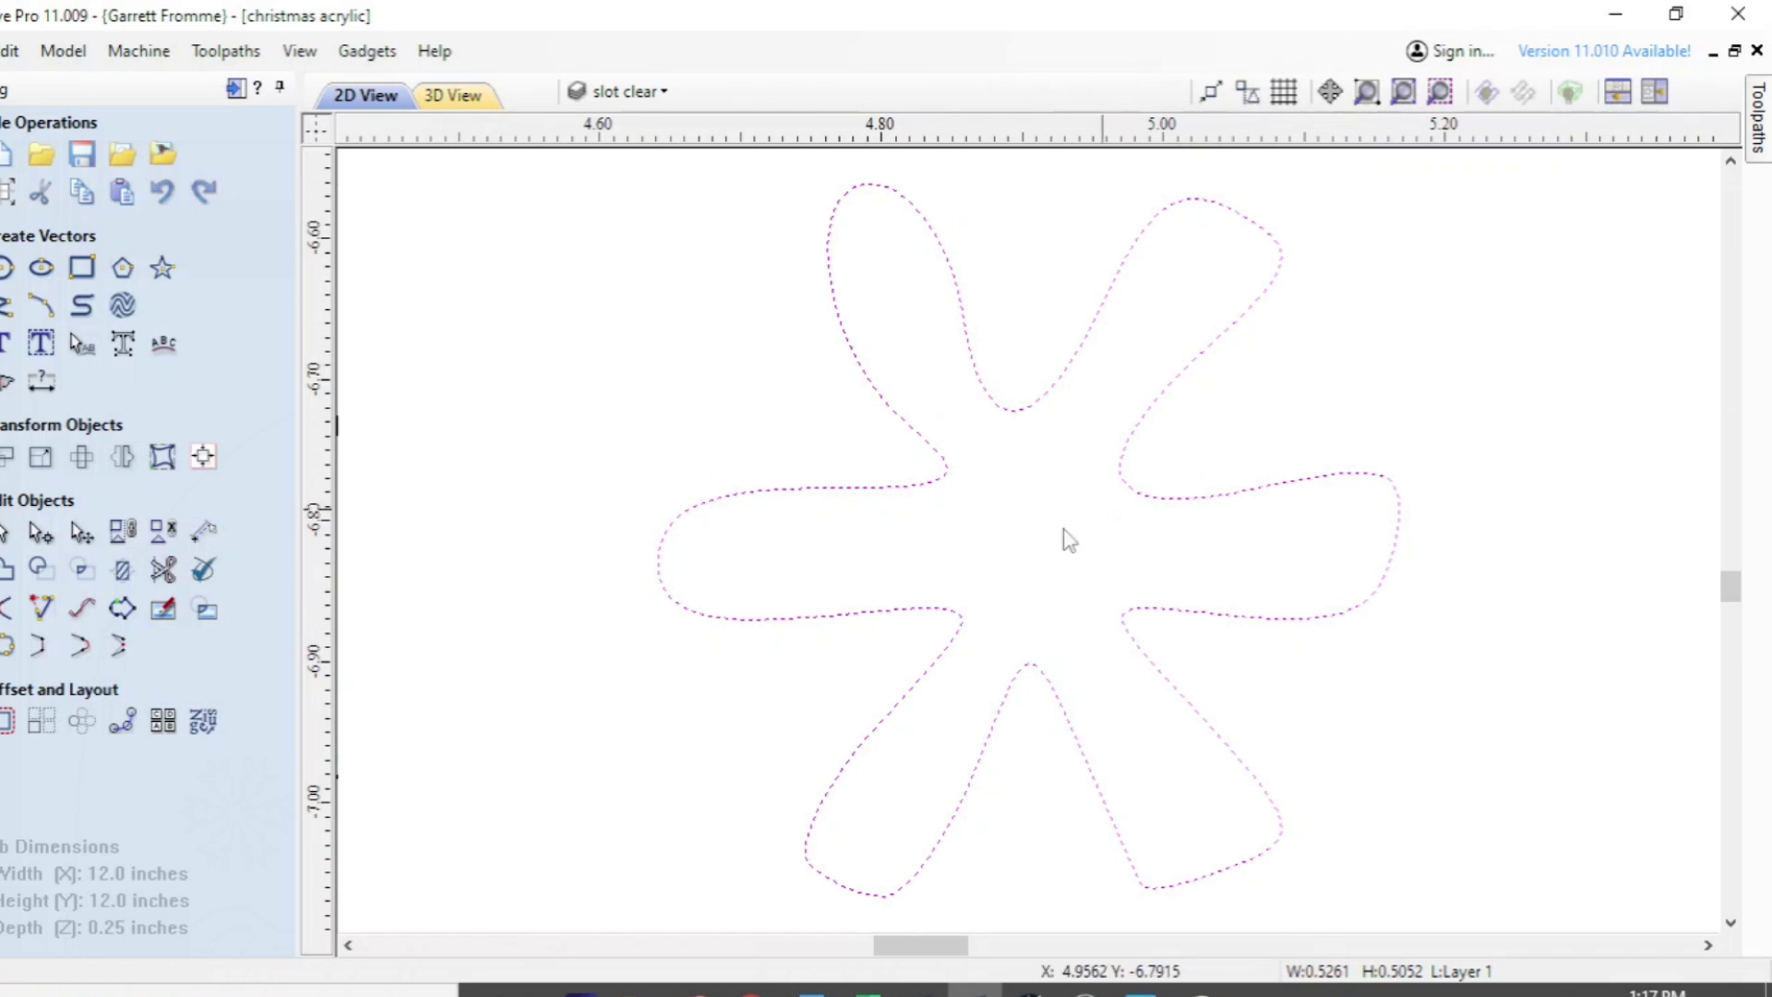
- Zoom back out from the small snowflake to the whole sign and deselect the snowflake
scroll(1033, 563, down, 4)
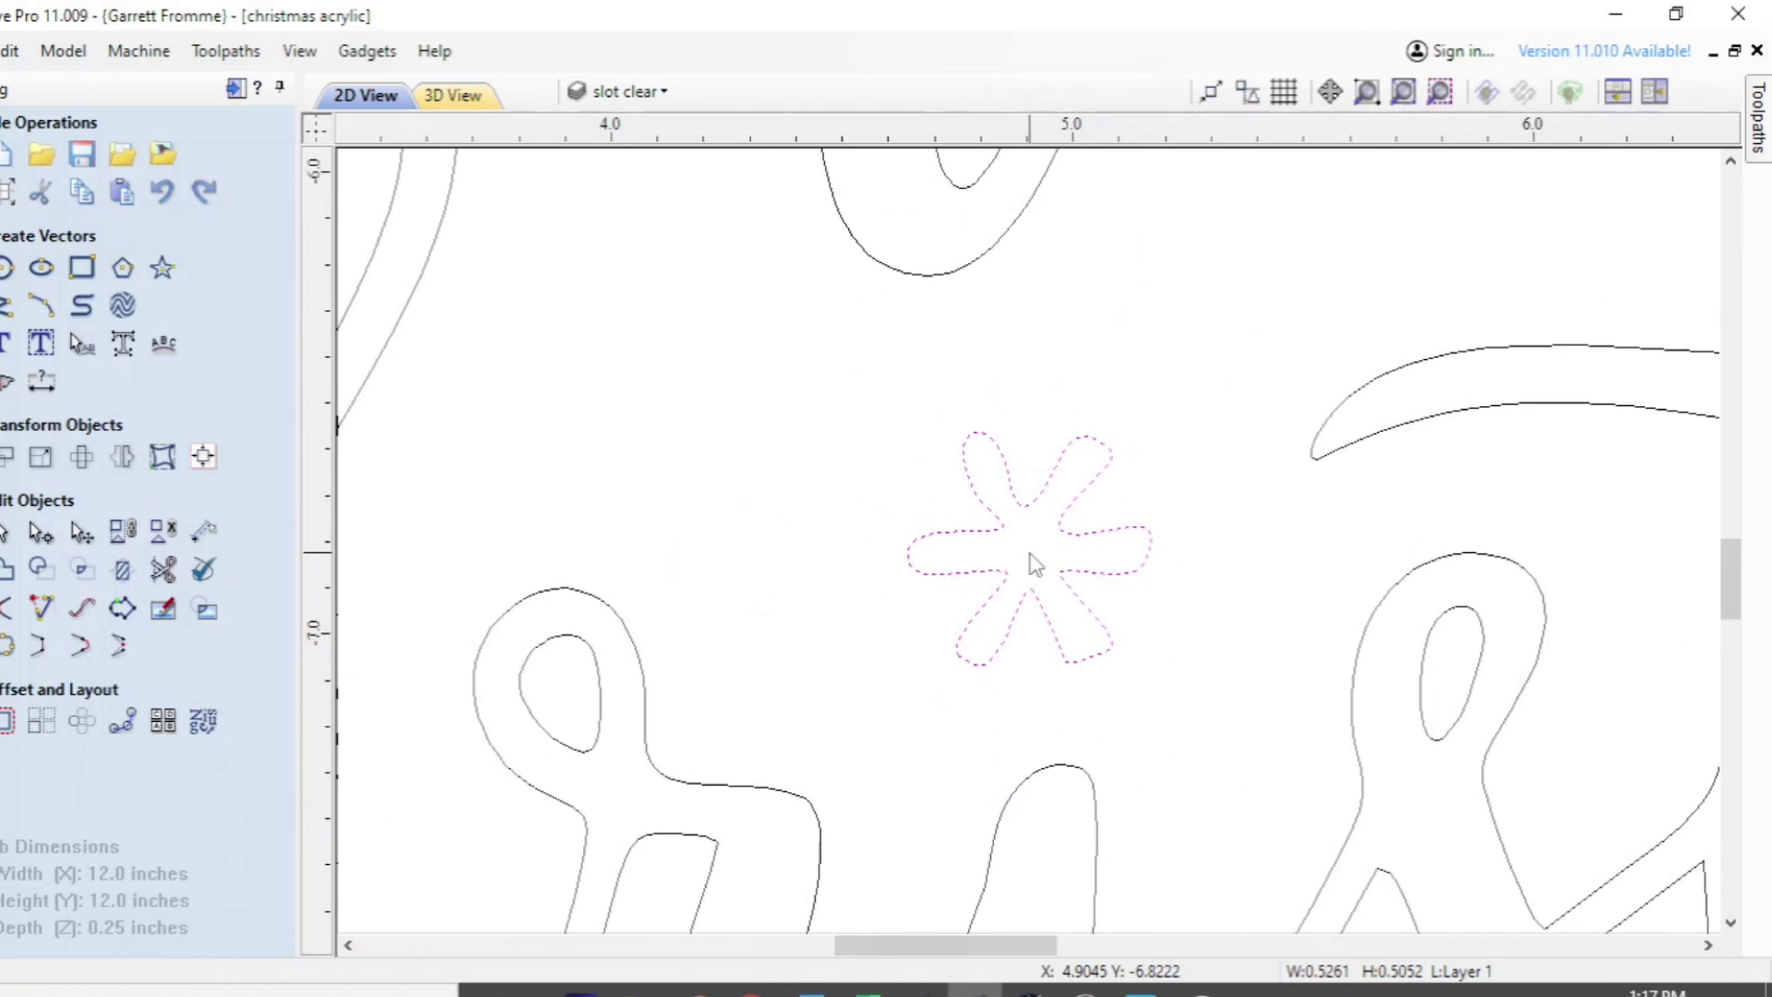
scroll(1036, 565, down, 3)
scroll(1036, 554, down, 3)
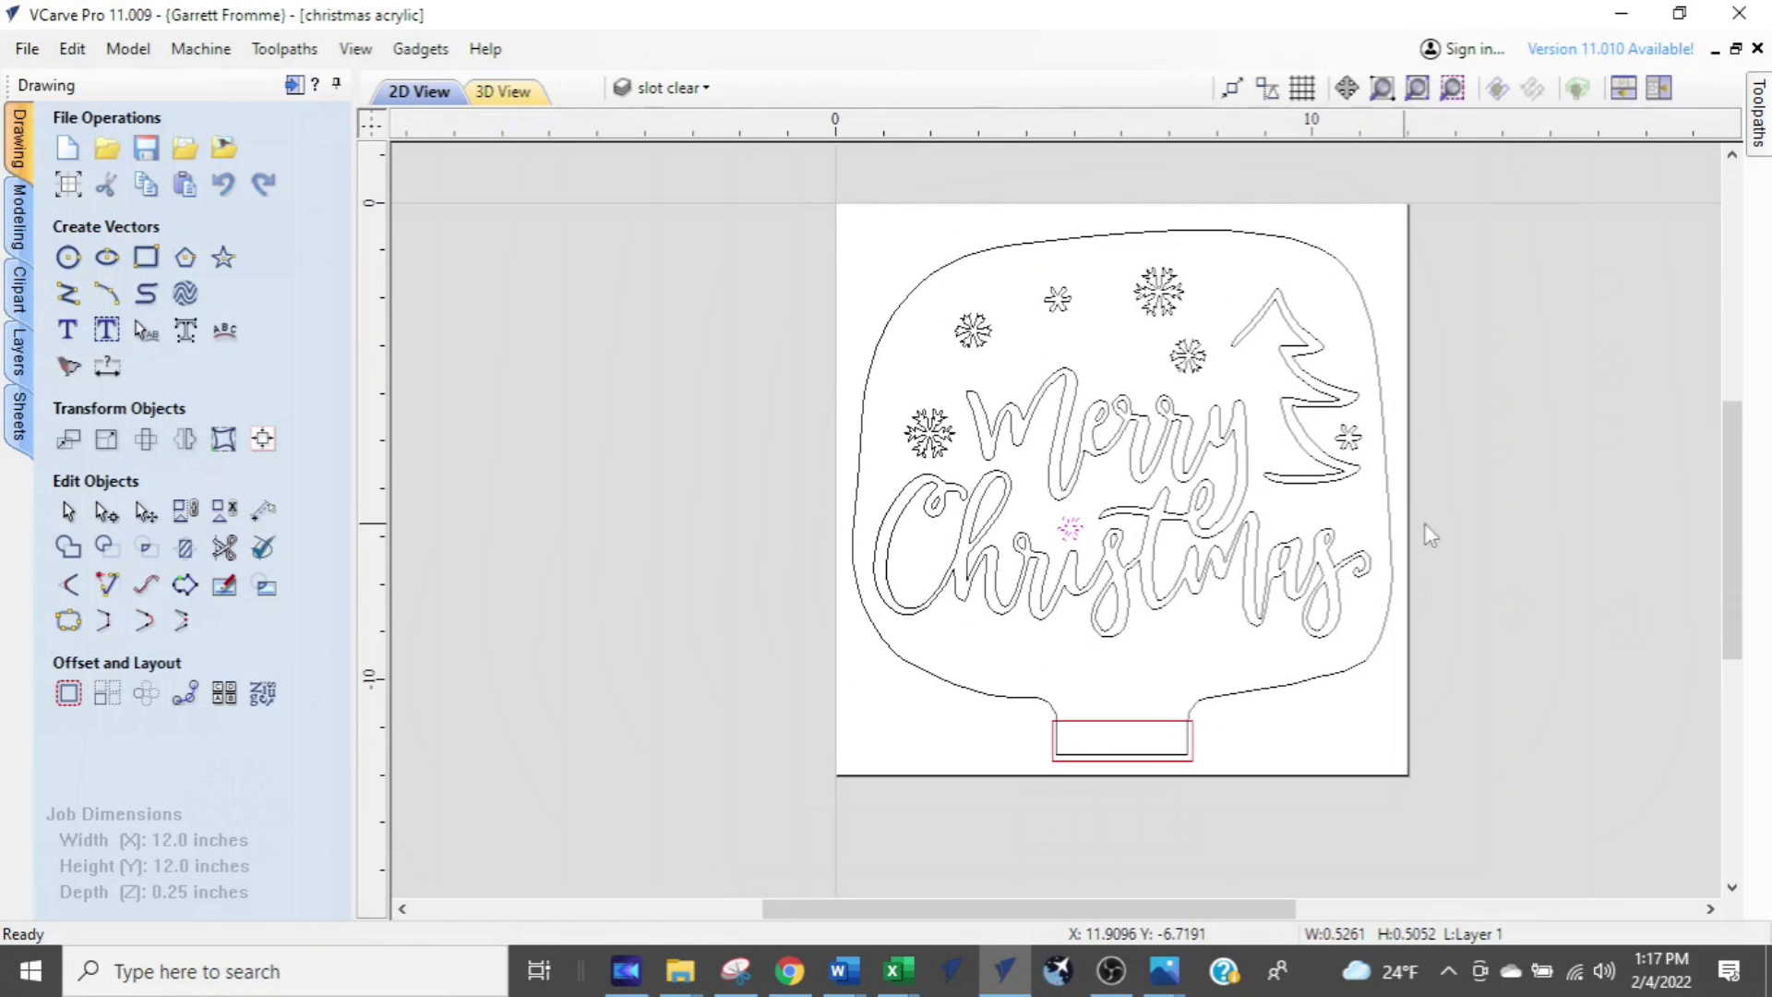
click(1431, 535)
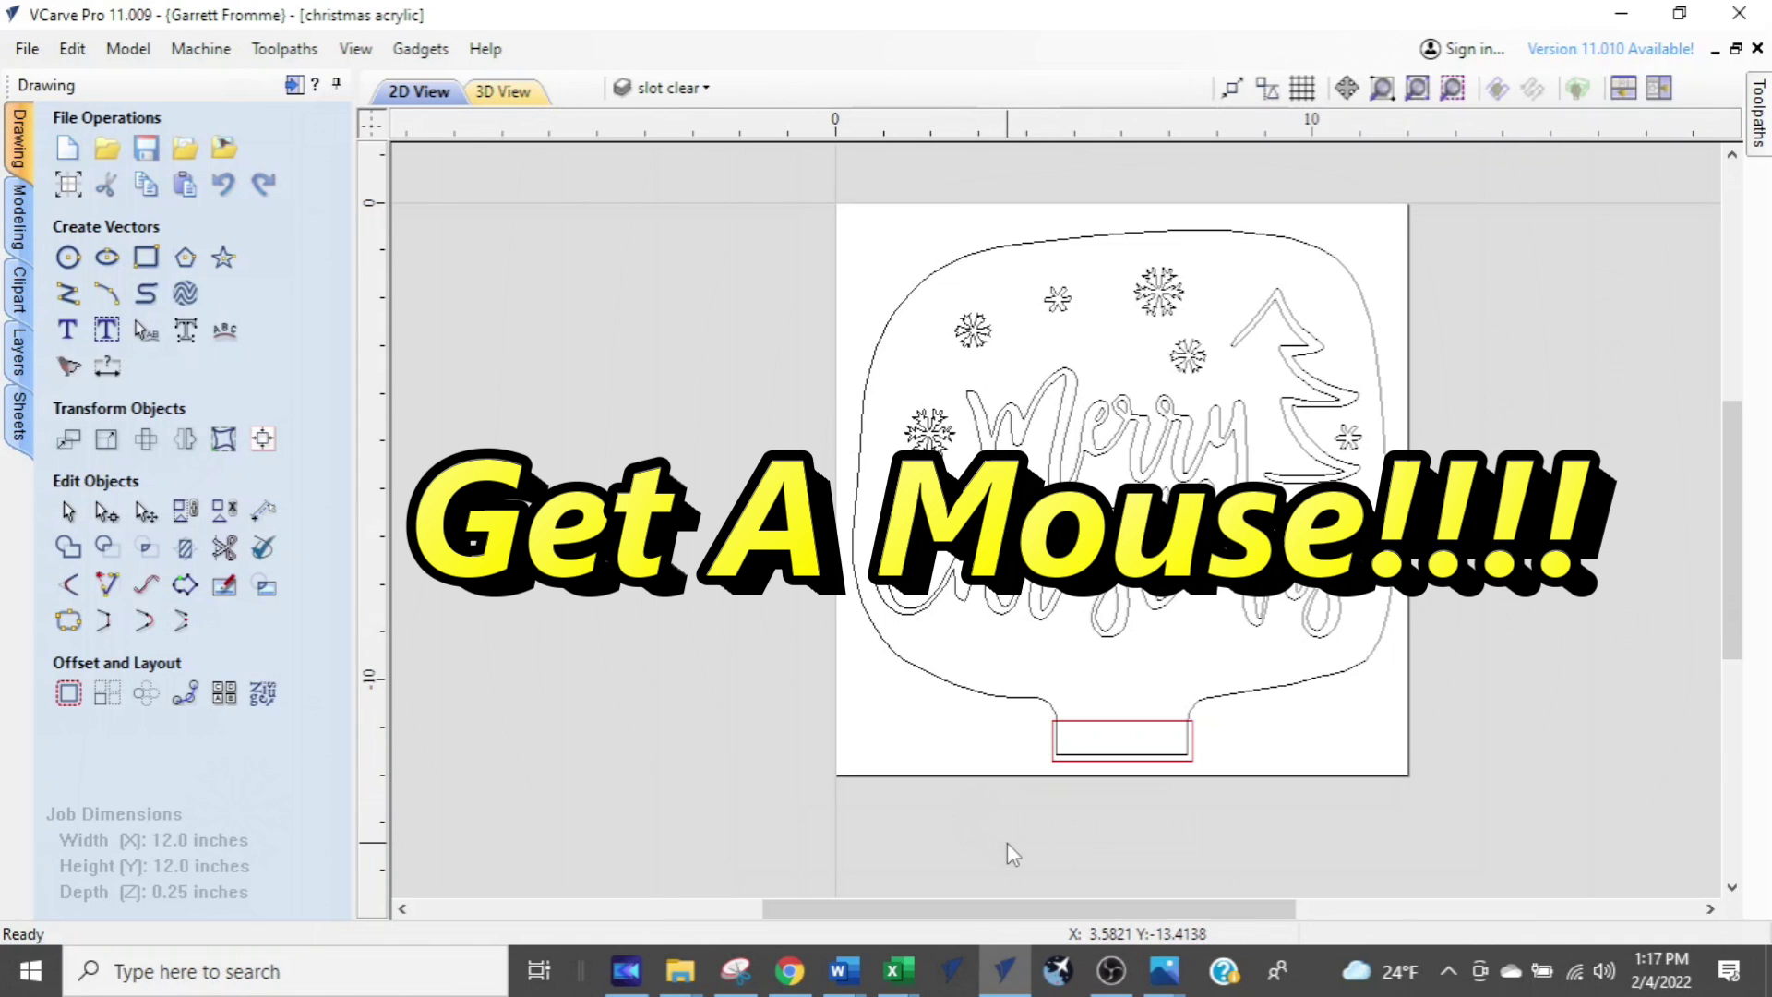
- Switch to Chrome to view the Logitech M510 wireless mouse product page, and return to VCarve Pro
click(788, 974)
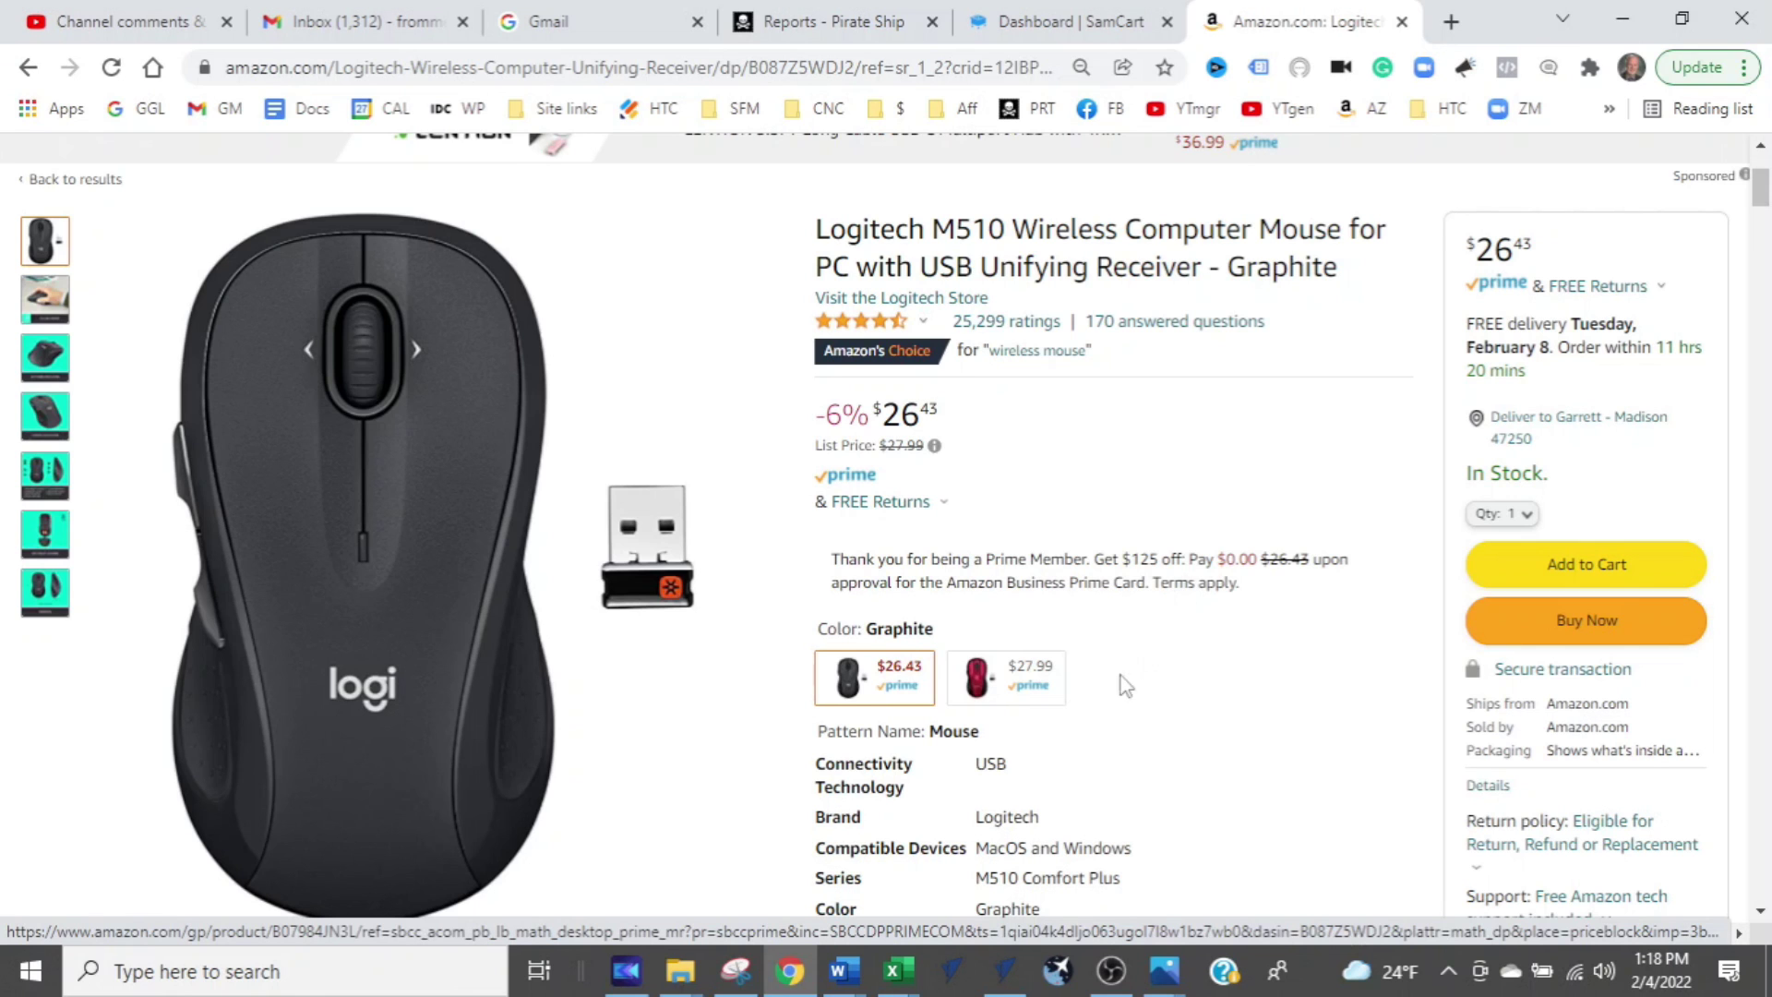
click(1004, 967)
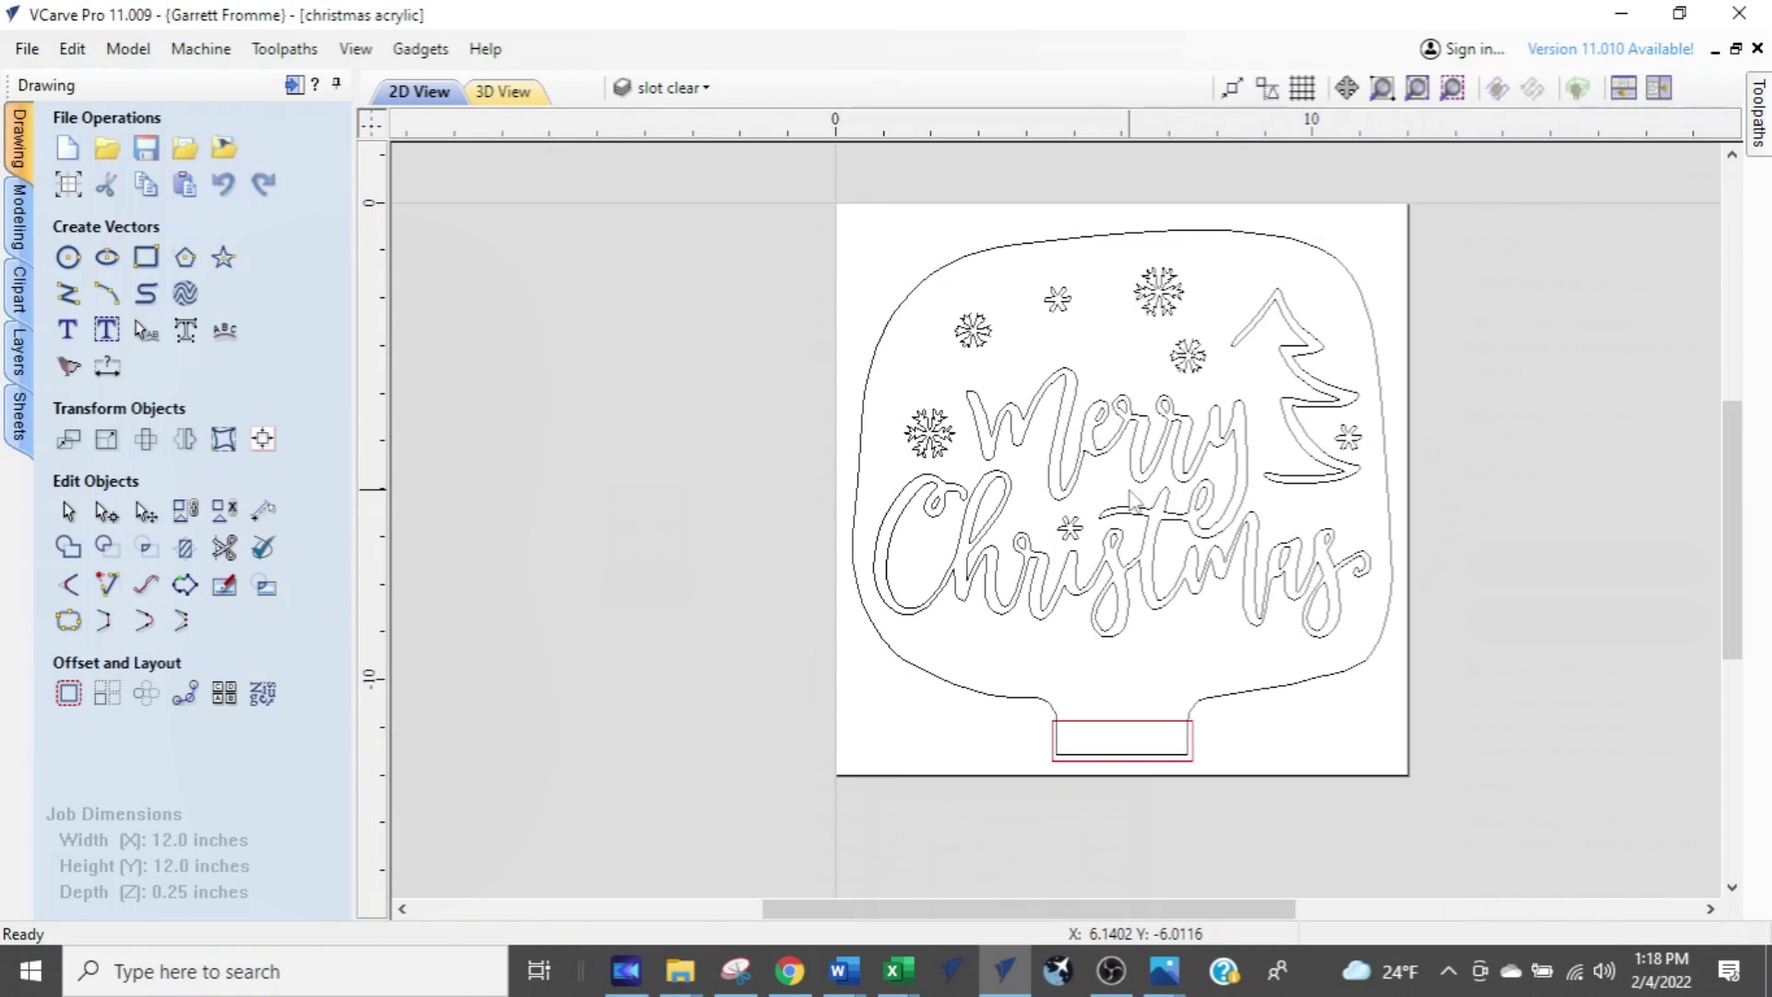
- Switch to Photos to view mouse 1.JPG, zoom the image in and out, and return to VCarve Pro
mouse_move(1164, 969)
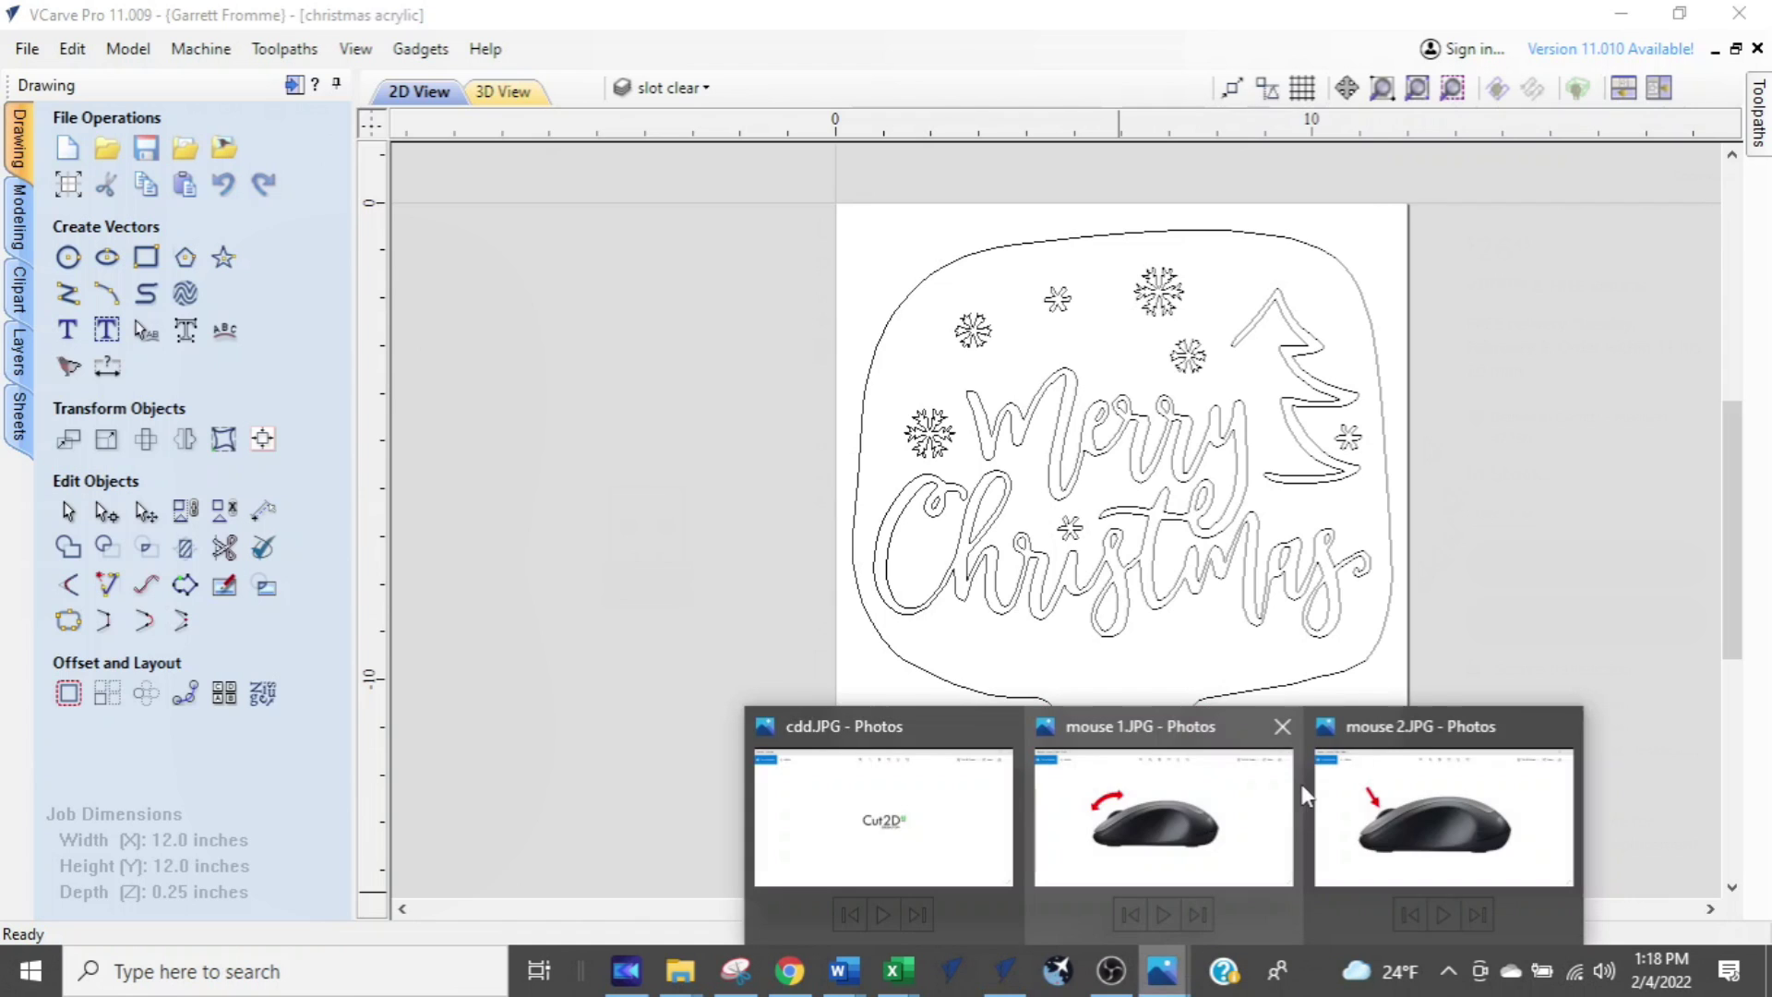
click(1184, 801)
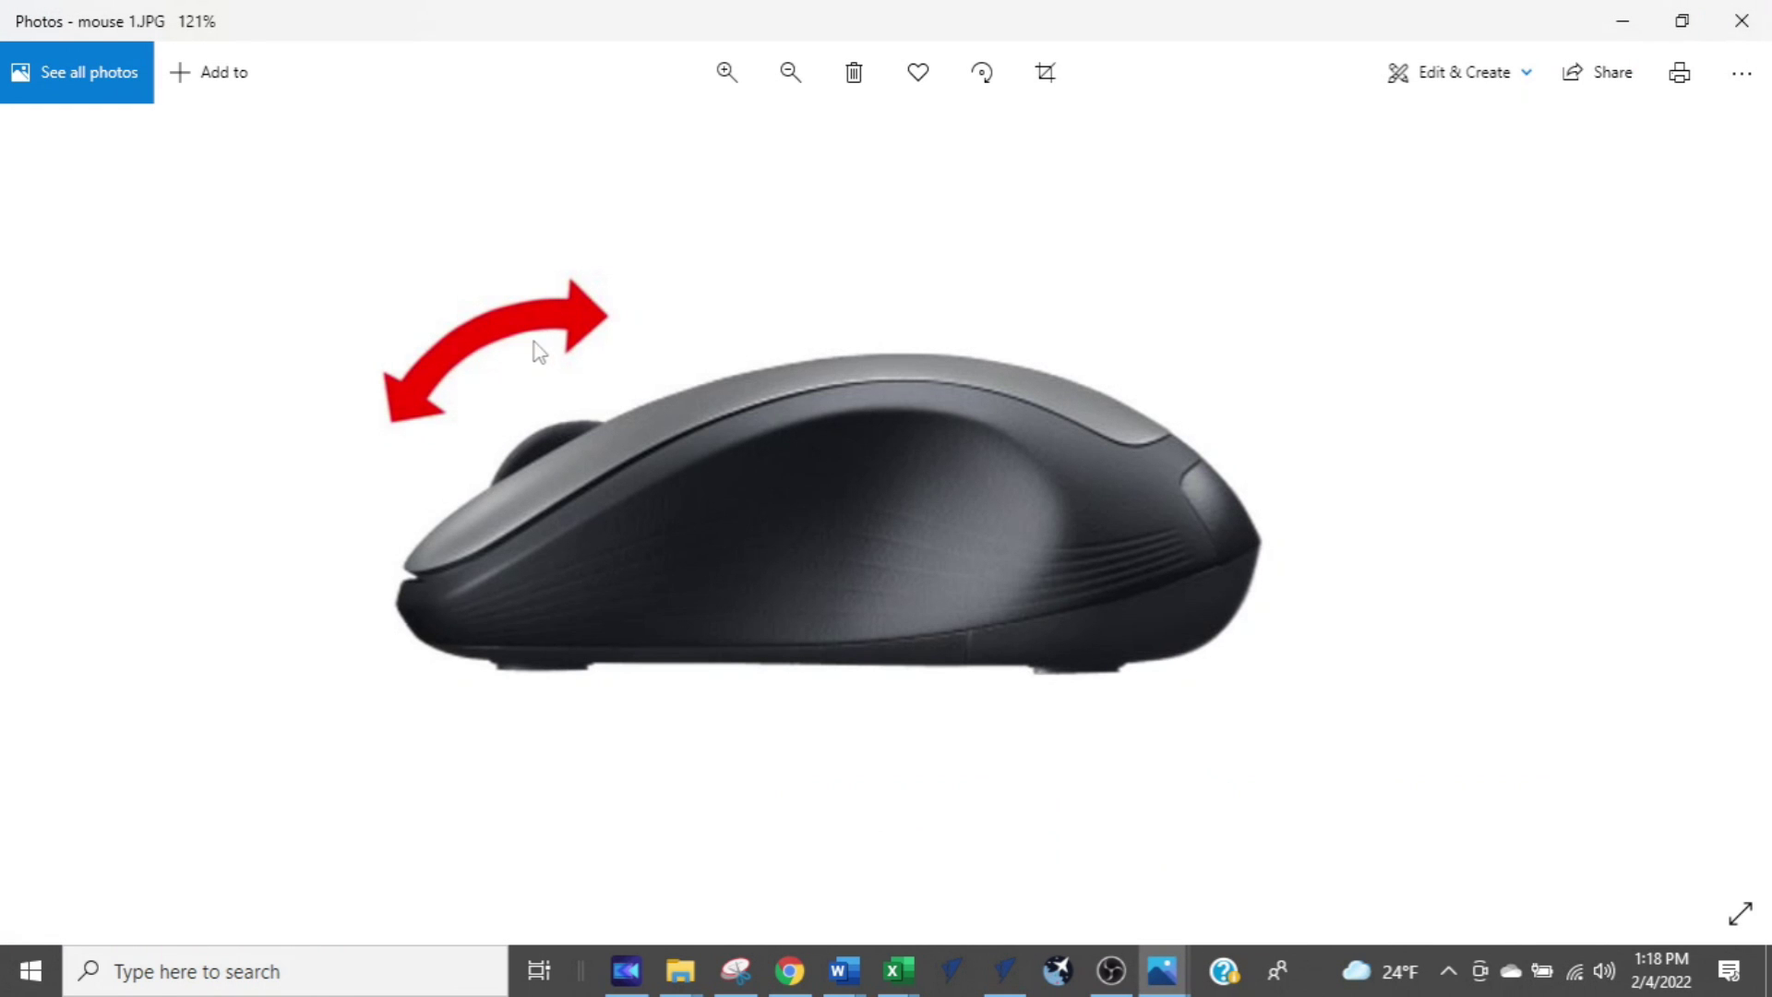
scroll(521, 369, up, 4)
scroll(531, 370, down, 4)
scroll(536, 371, up, 3)
scroll(536, 374, up, 2)
scroll(537, 375, down, 4)
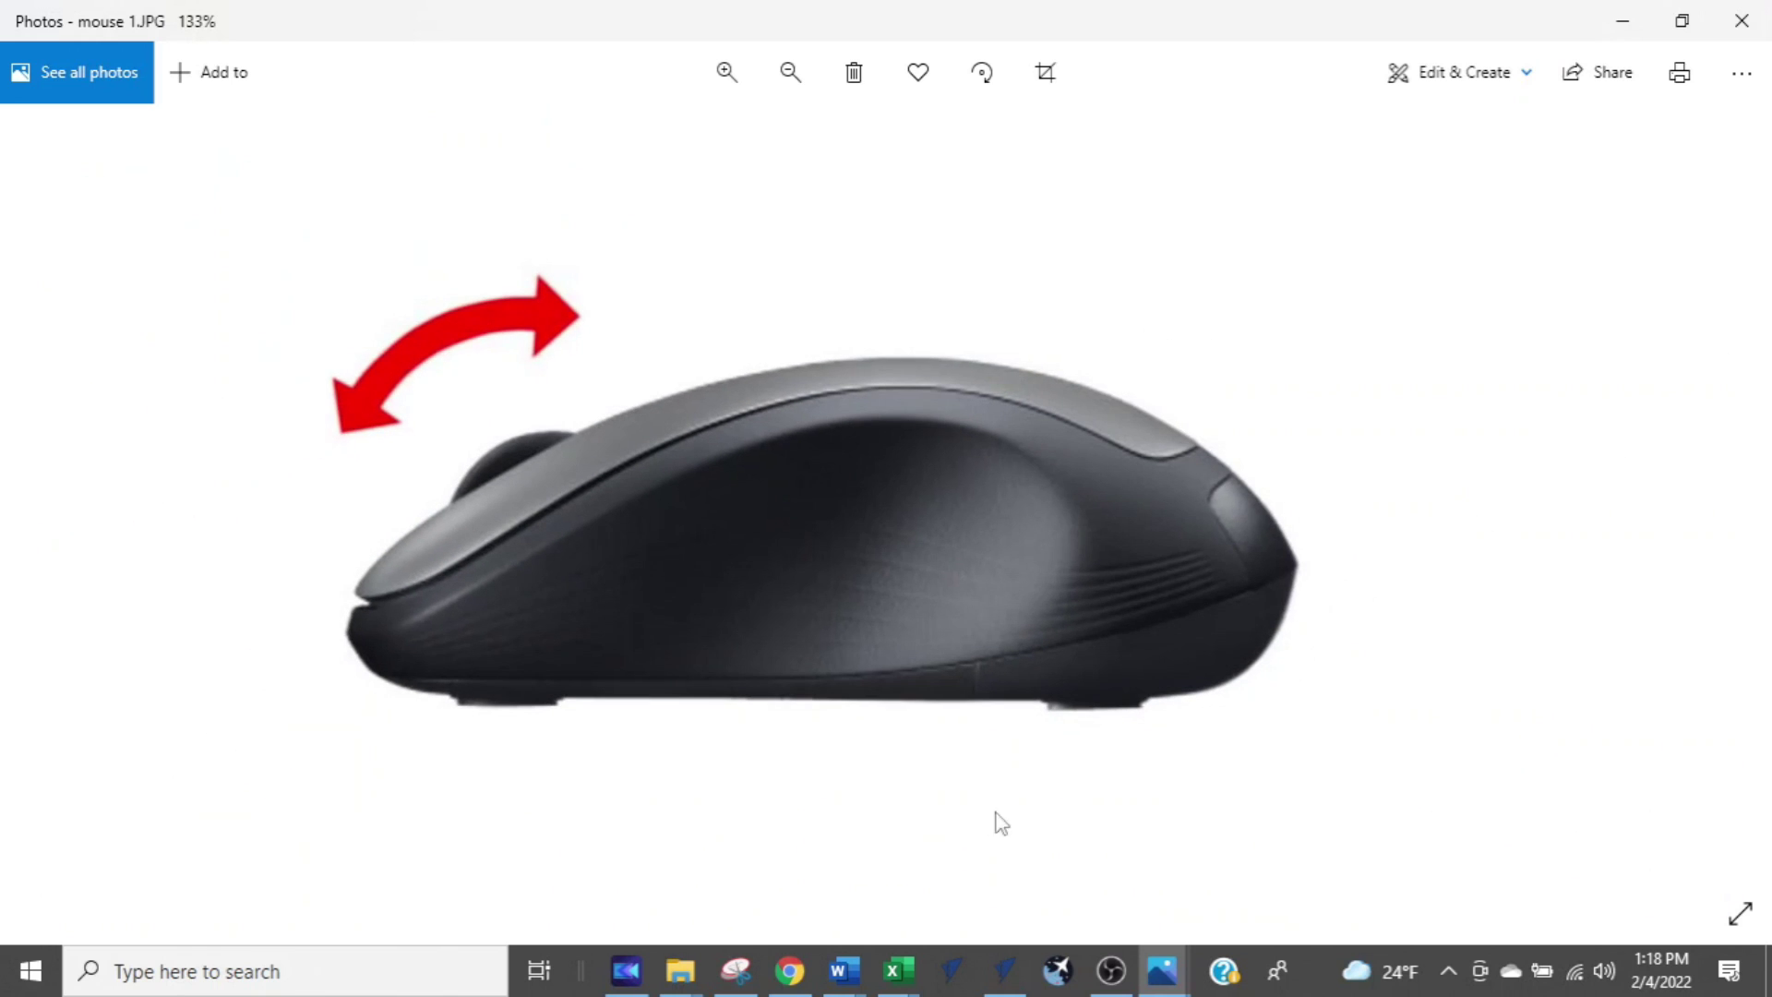
click(1004, 969)
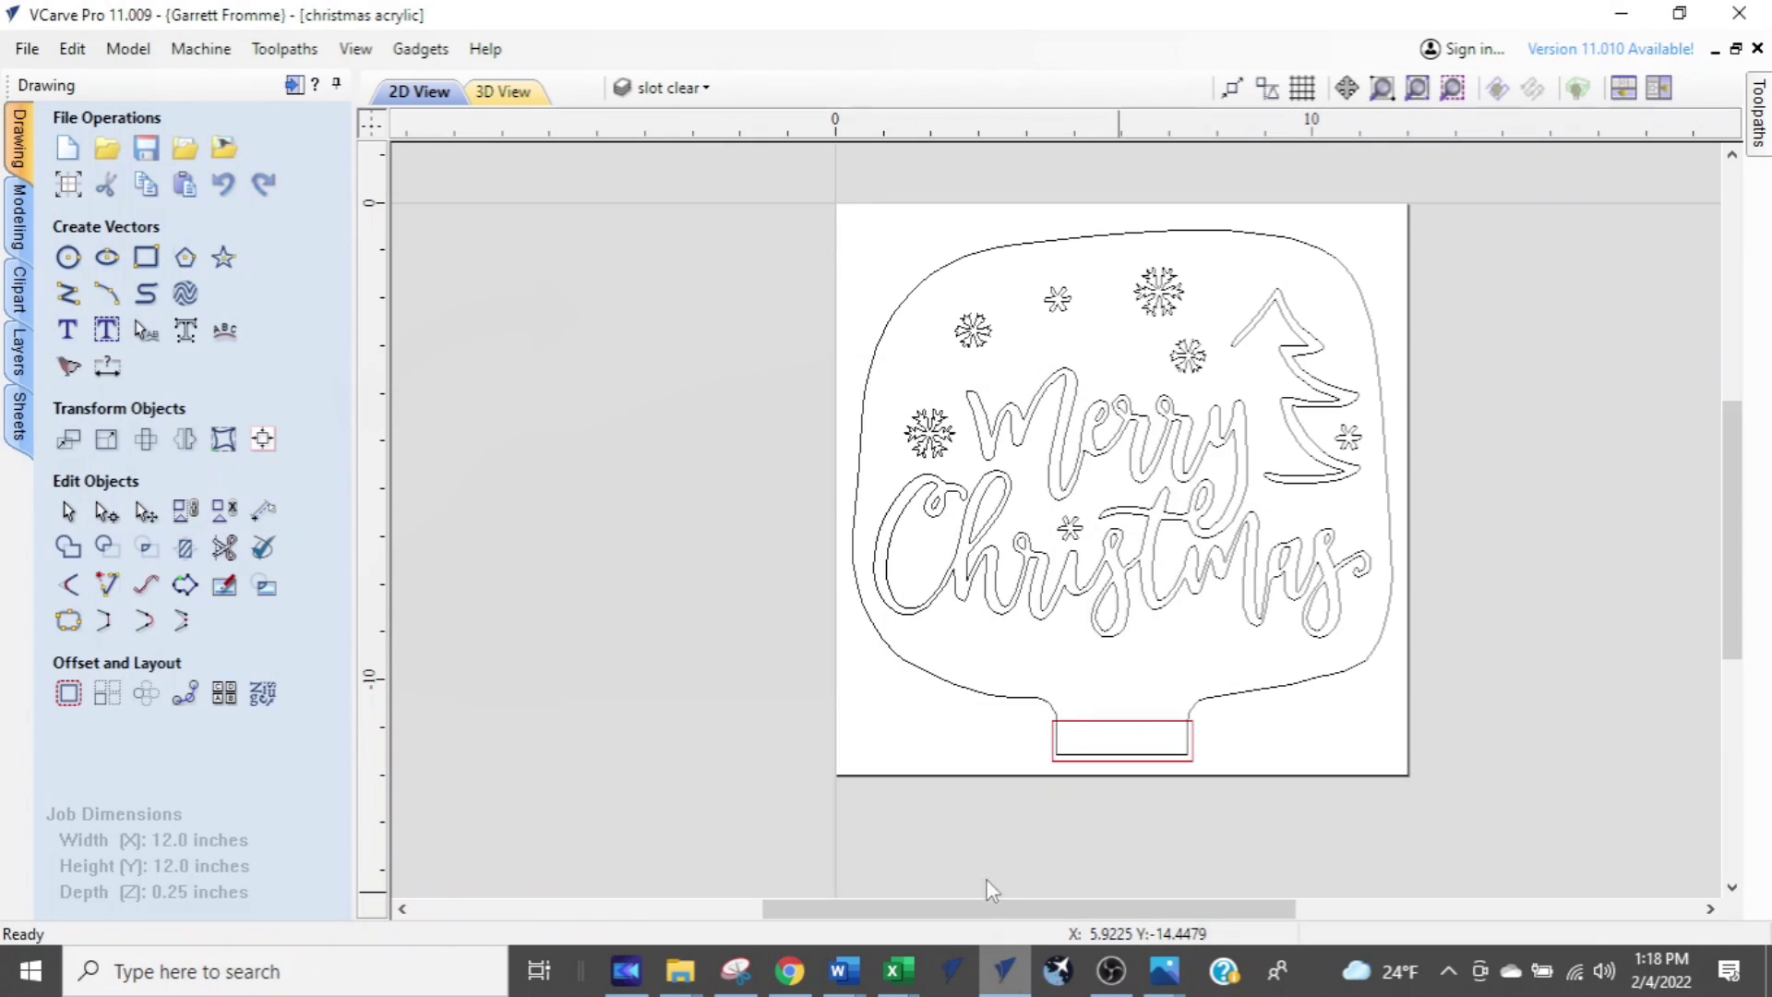
- Zoom the 2D view repeatedly in and out on the Merry Christmas lettering, finishing with most of the sign in view
scroll(1066, 498, up, 4)
scroll(1132, 461, down, 4)
scroll(1133, 471, up, 4)
scroll(1133, 471, down, 4)
scroll(1134, 470, up, 4)
scroll(1133, 473, down, 2)
scroll(1134, 476, down, 3)
scroll(1133, 475, up, 3)
scroll(1126, 479, down, 4)
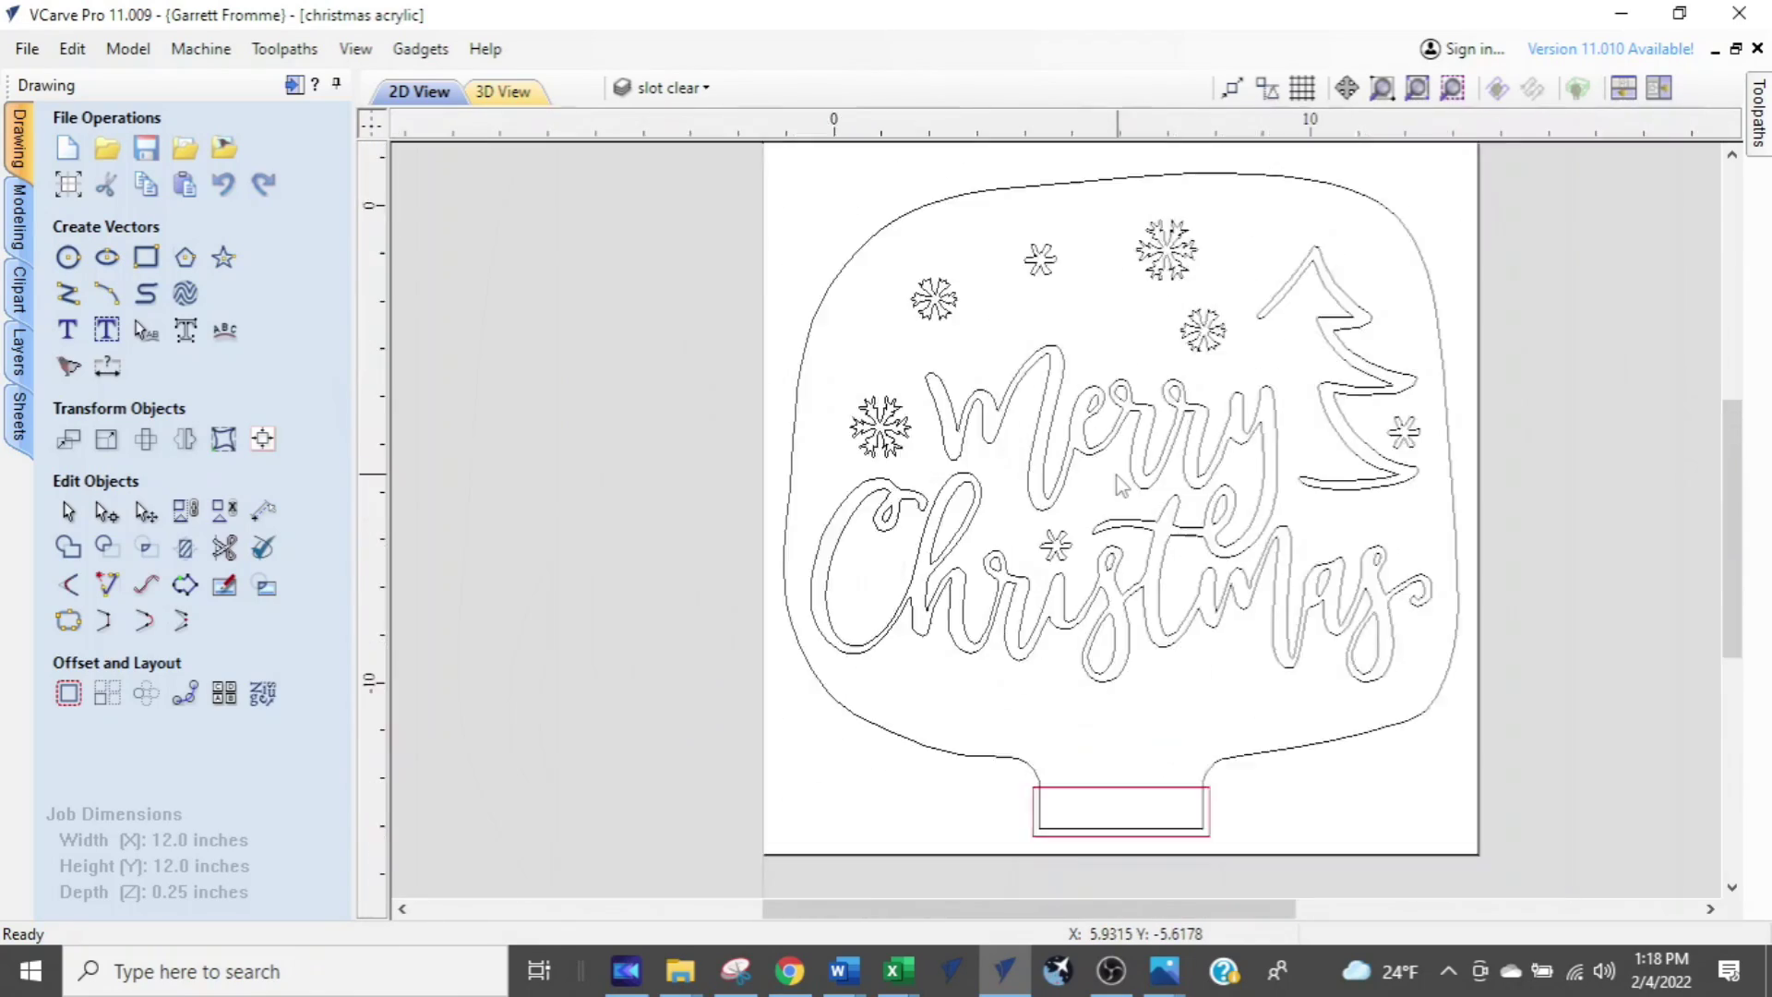
scroll(1115, 483, up, 6)
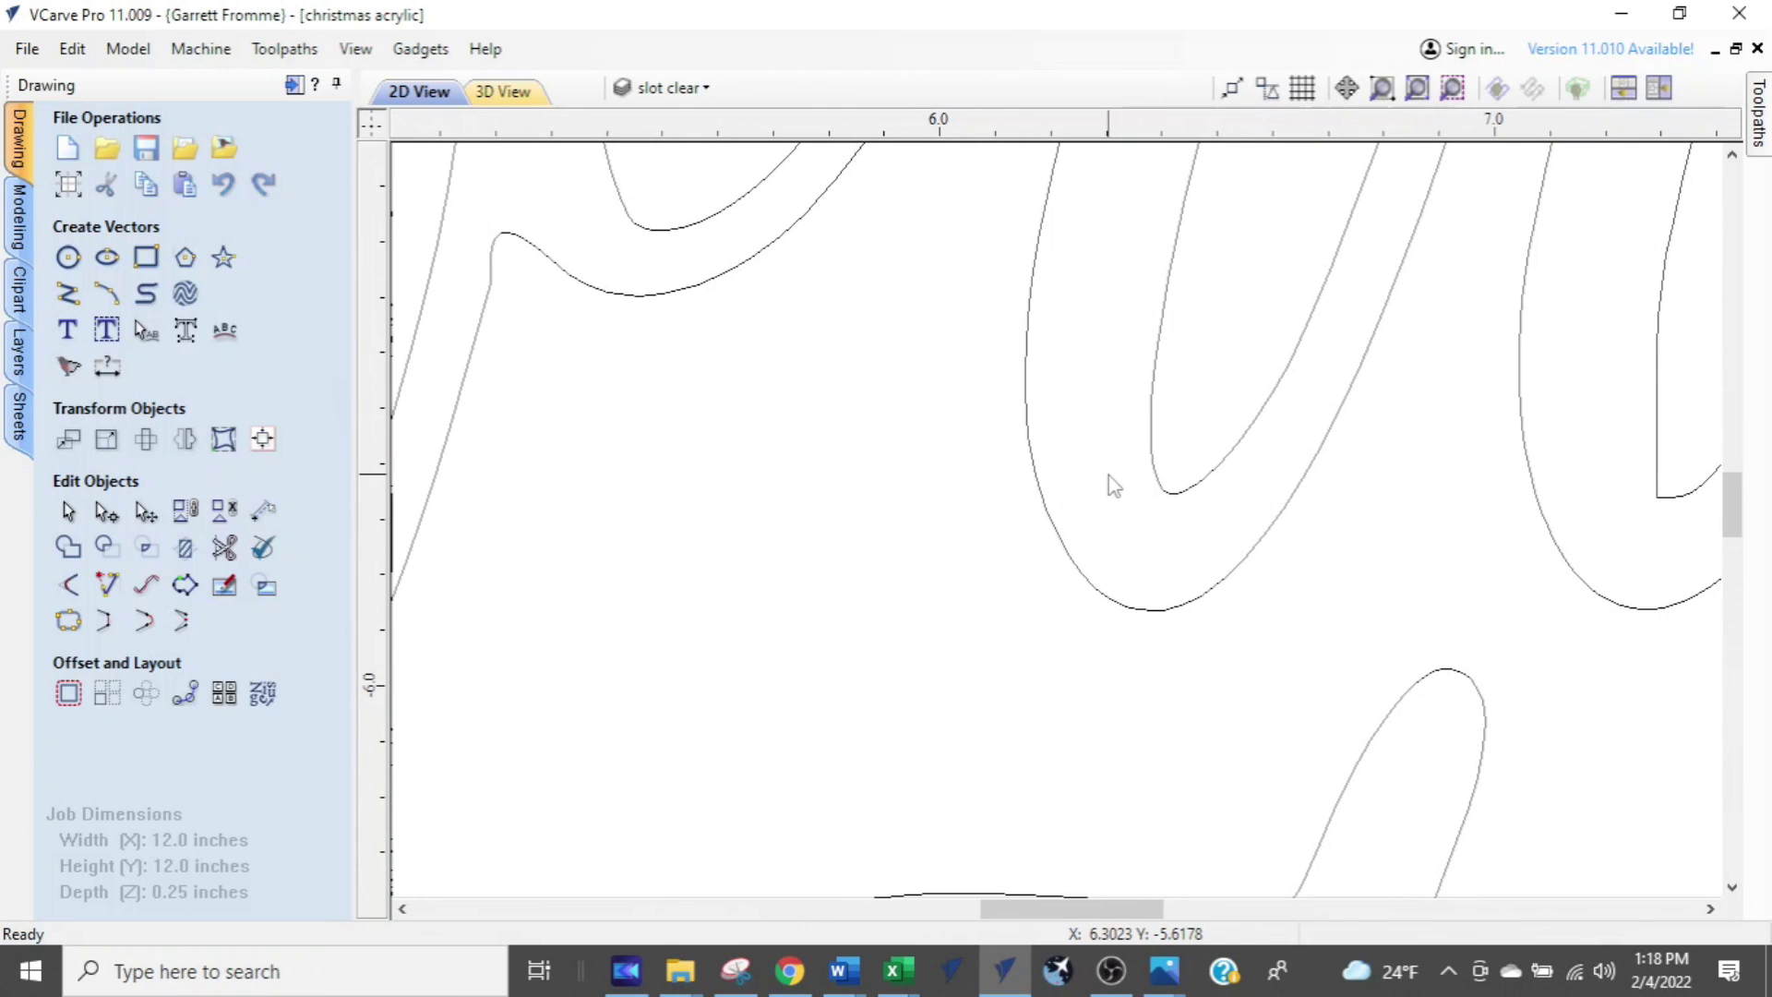
scroll(1110, 476, down, 7)
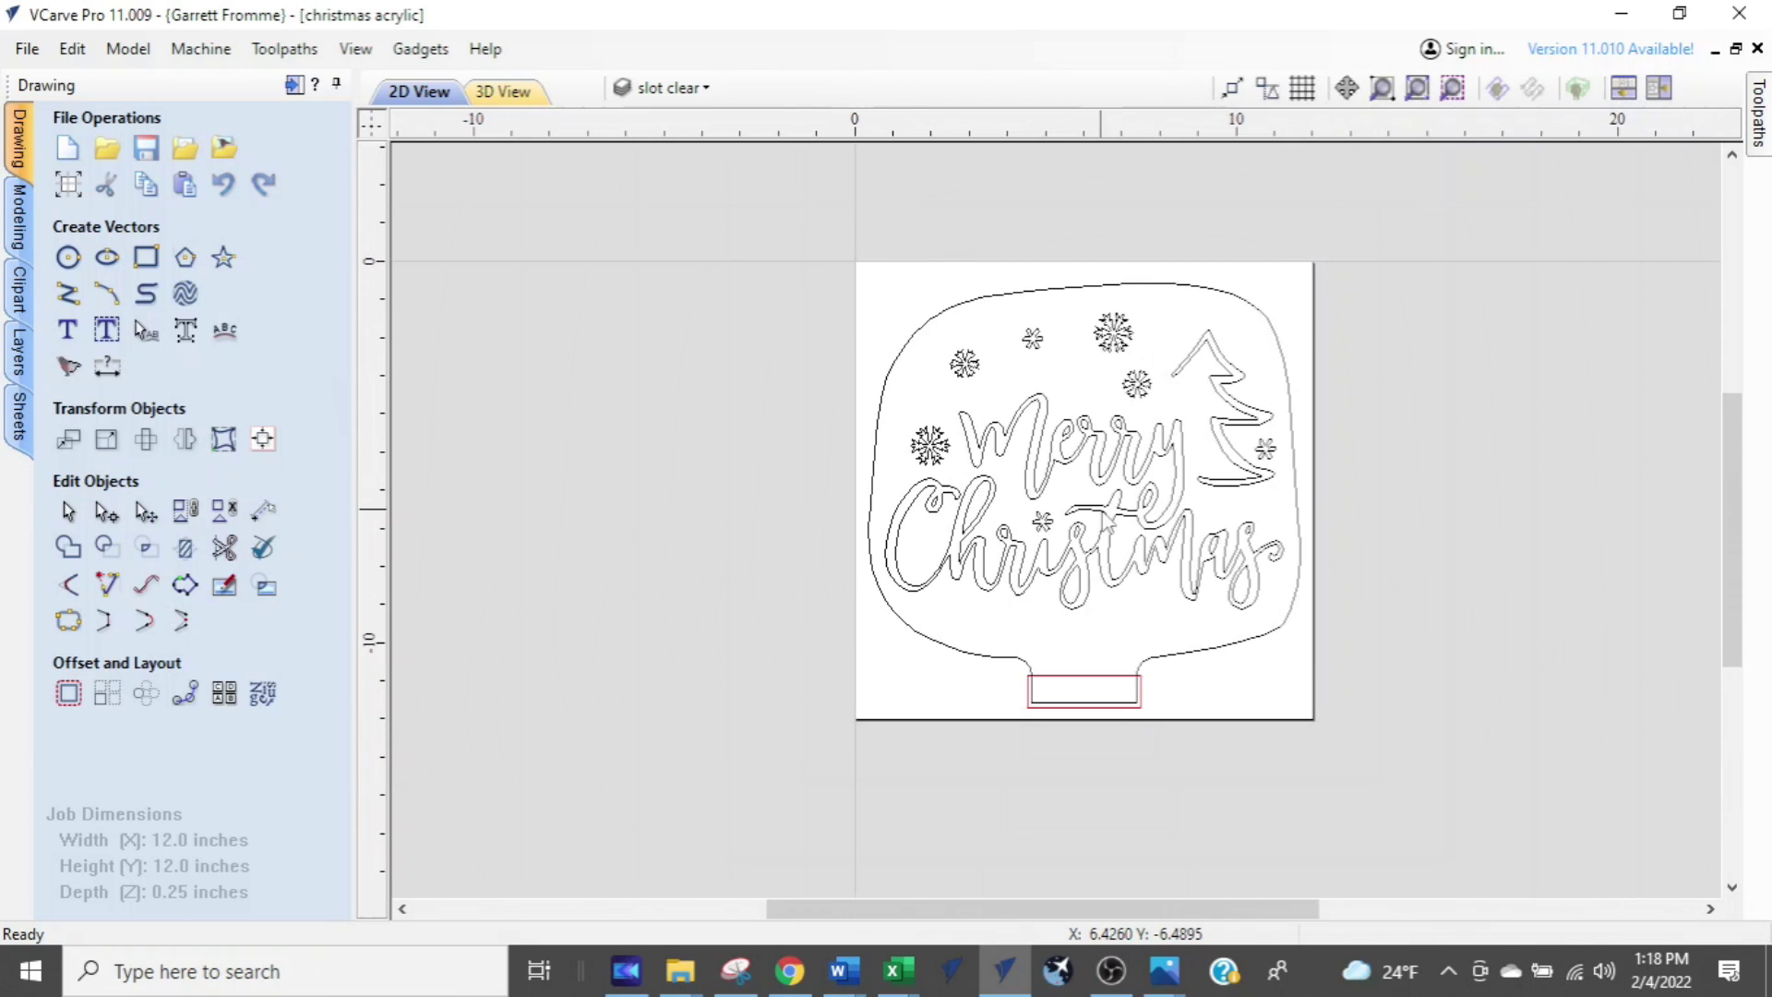
scroll(1109, 521, up, 2)
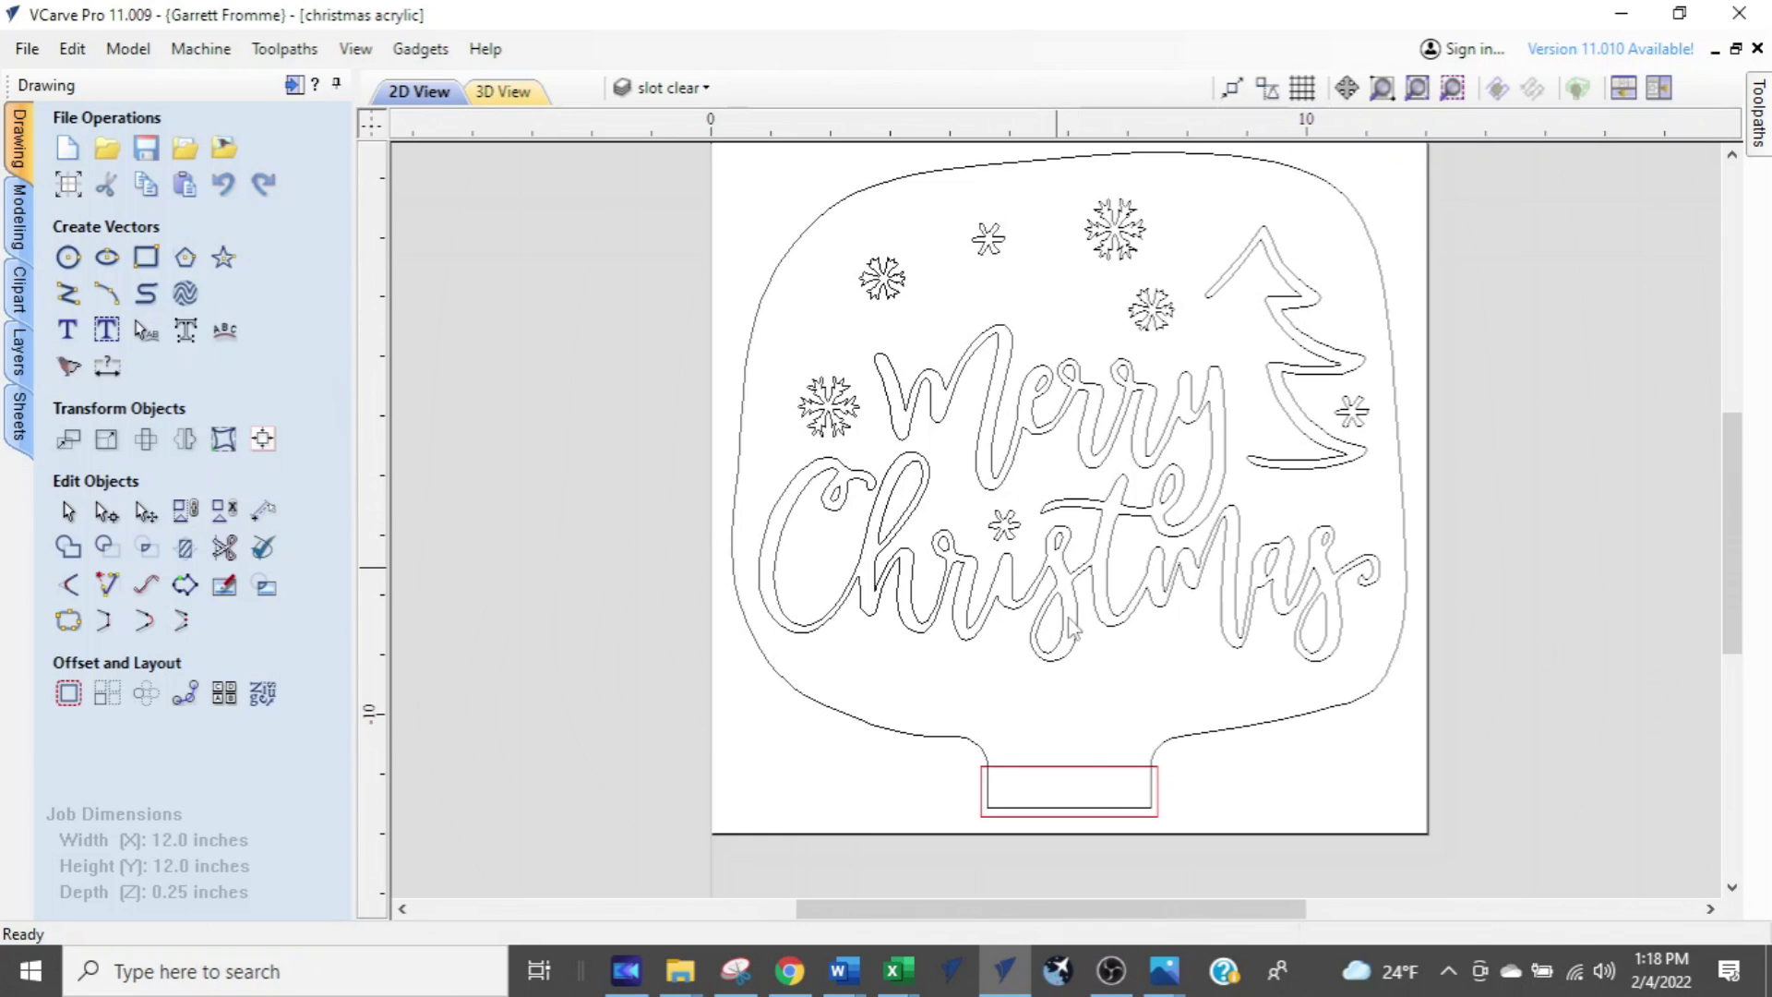
- Switch to Photos to view mouse 2.JPG with the arrow at the scroll wheel, and return to VCarve Pro
mouse_move(1164, 970)
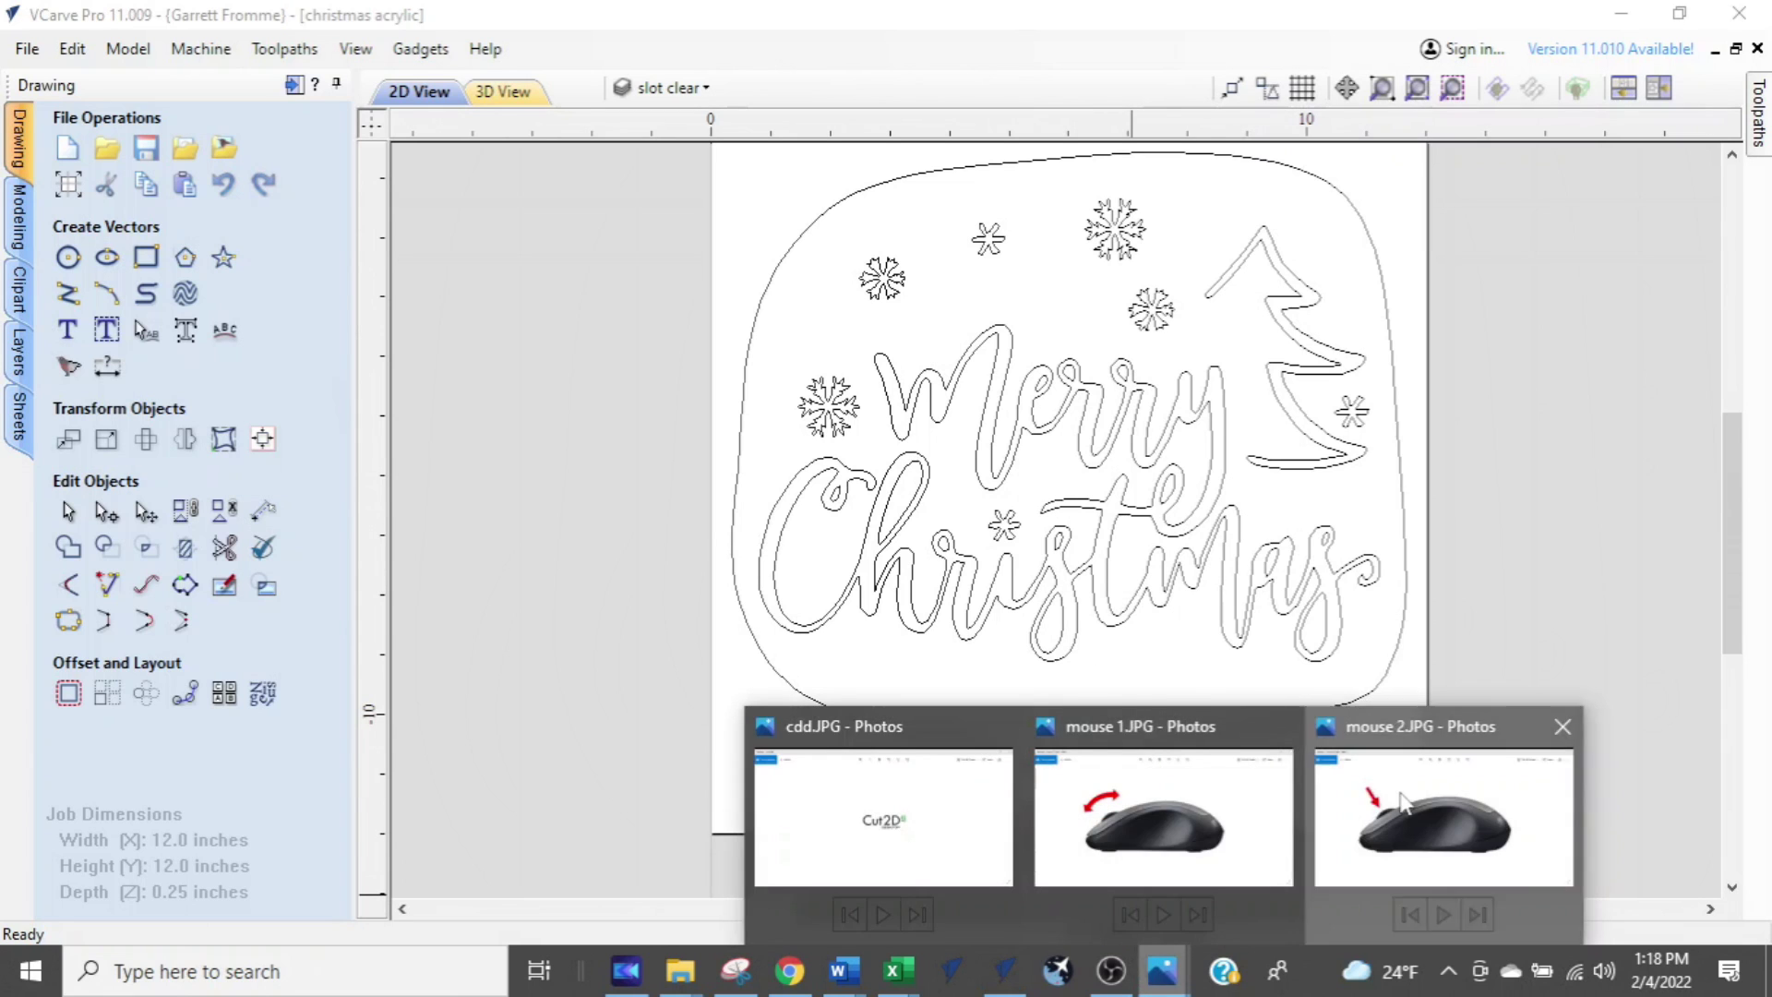
click(1375, 801)
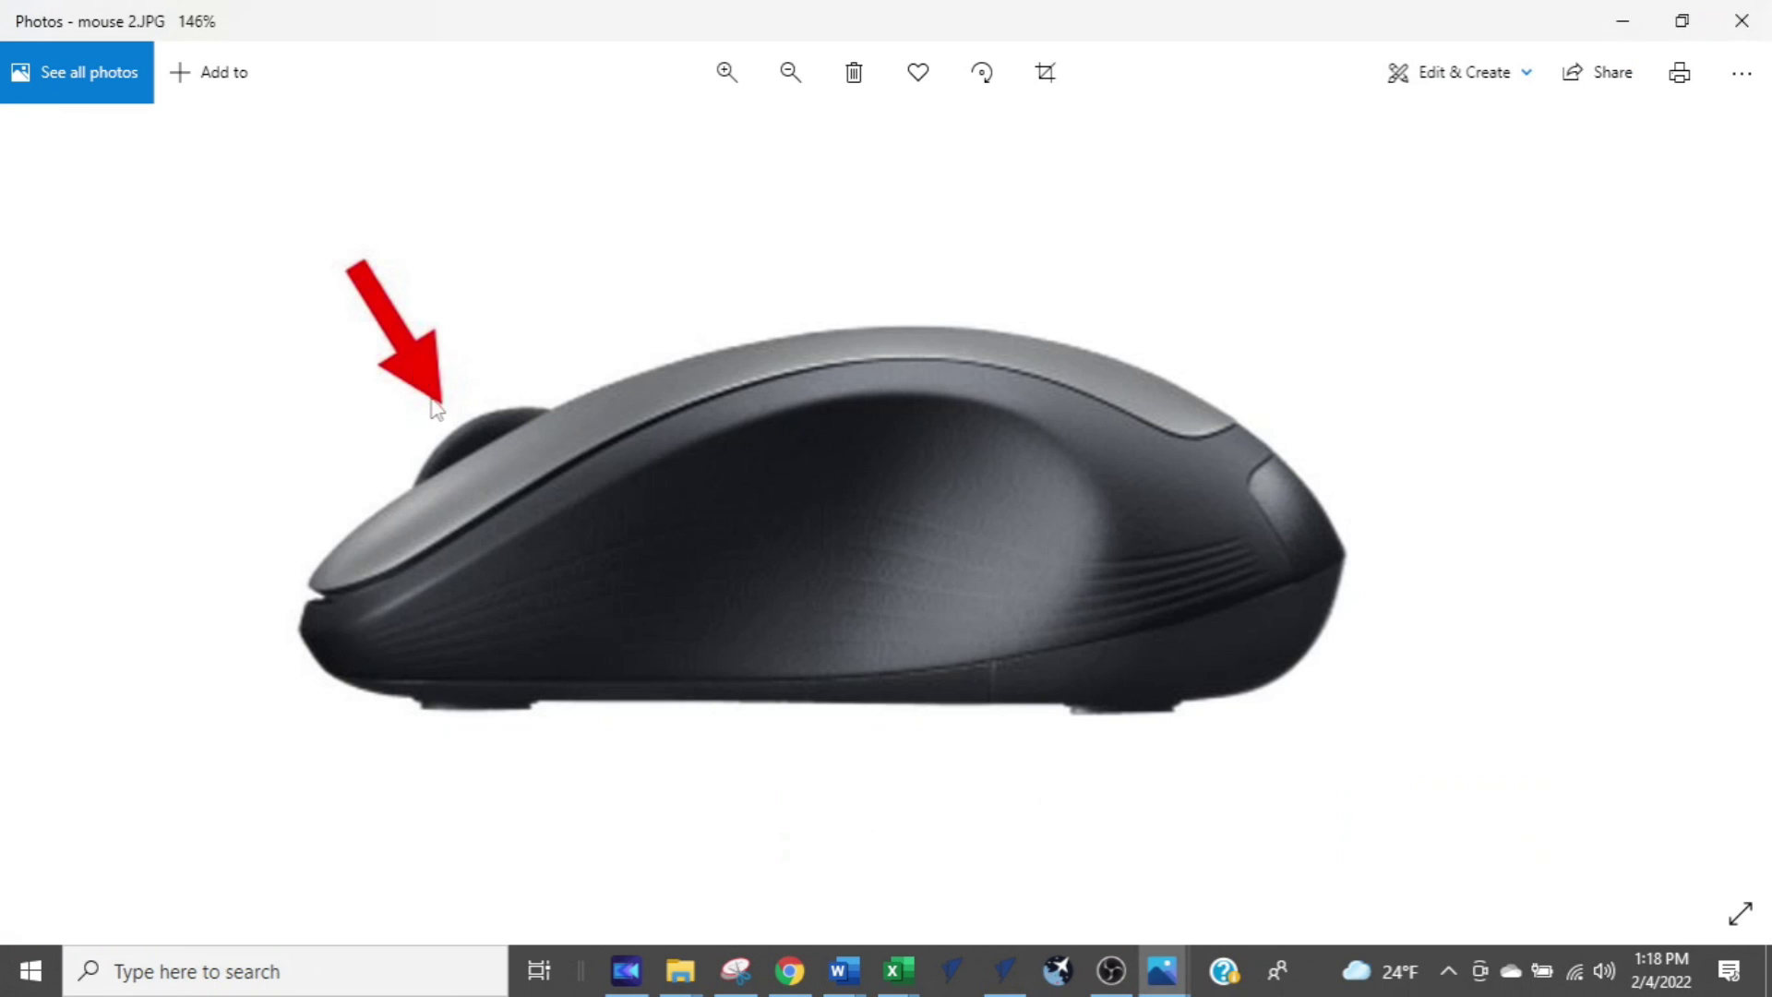
click(1000, 970)
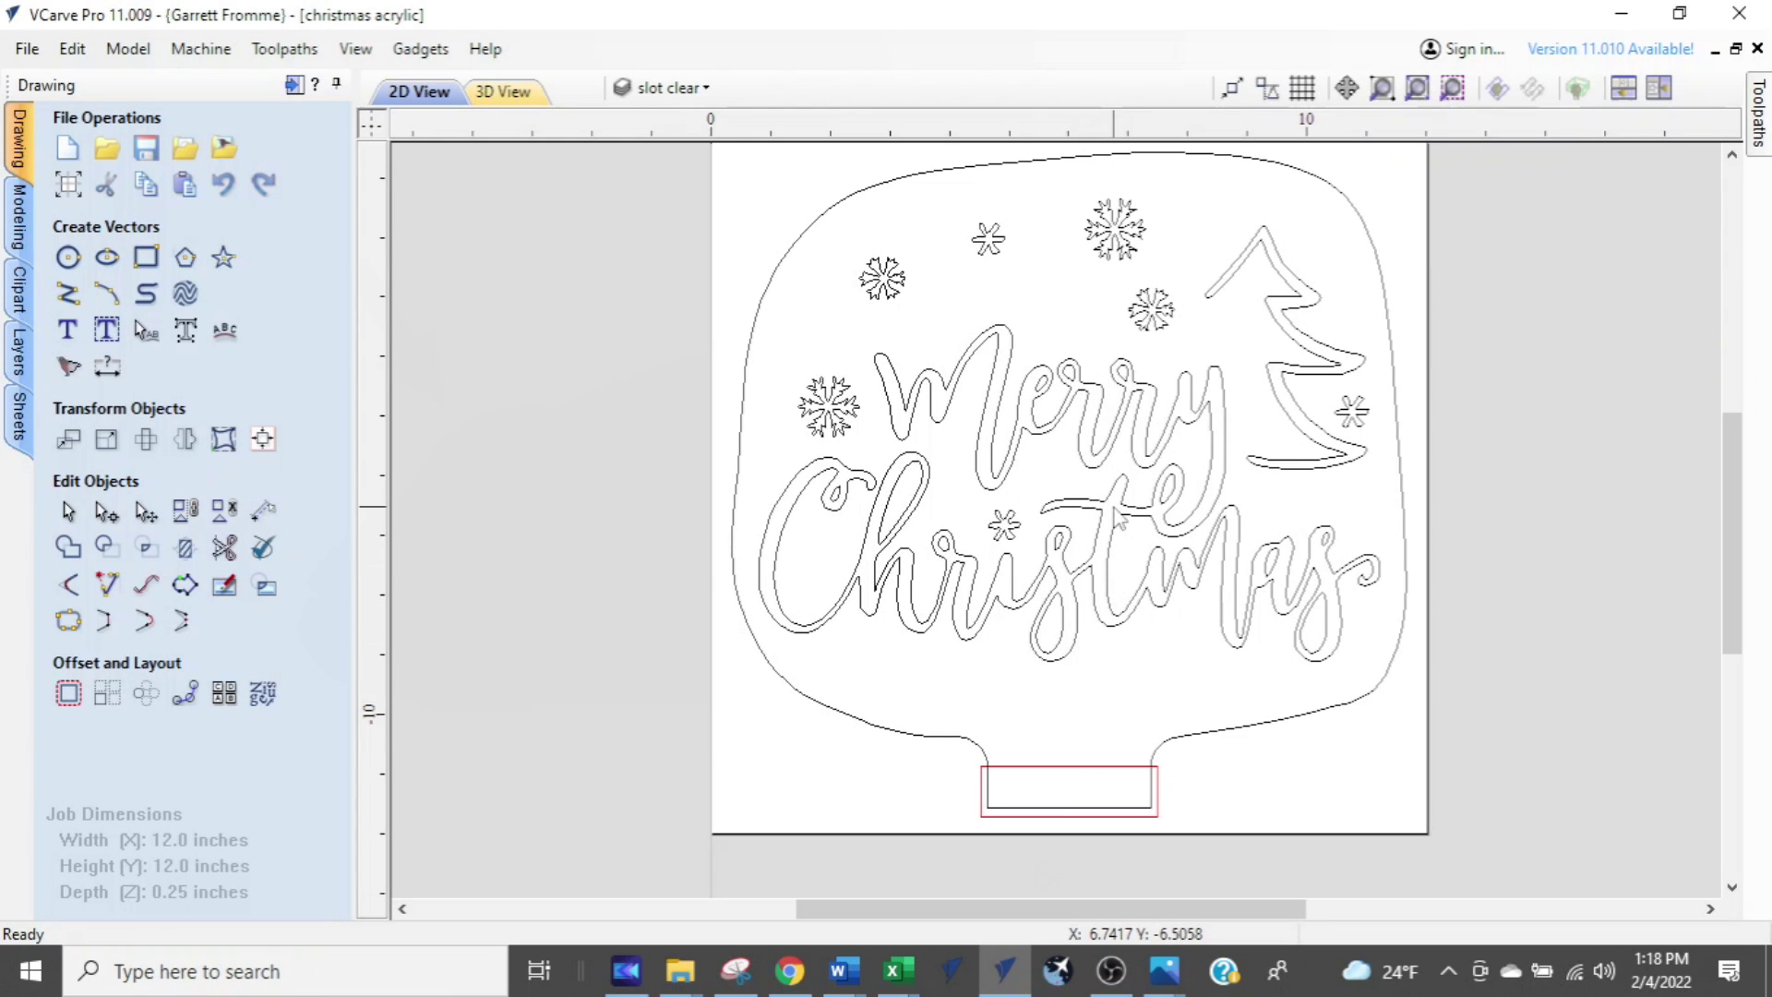
- Pan the sign slightly directly in the 2D view, and shift it sideways and vertically with the view's scroll bars
mouse_move(1114, 507)
middle_down()
mouse_move(1523, 519)
mouse_move(961, 570)
mouse_move(1535, 523)
mouse_move(920, 507)
mouse_move(1325, 580)
mouse_move(981, 411)
mouse_move(1199, 435)
mouse_move(1112, 537)
middle_up()
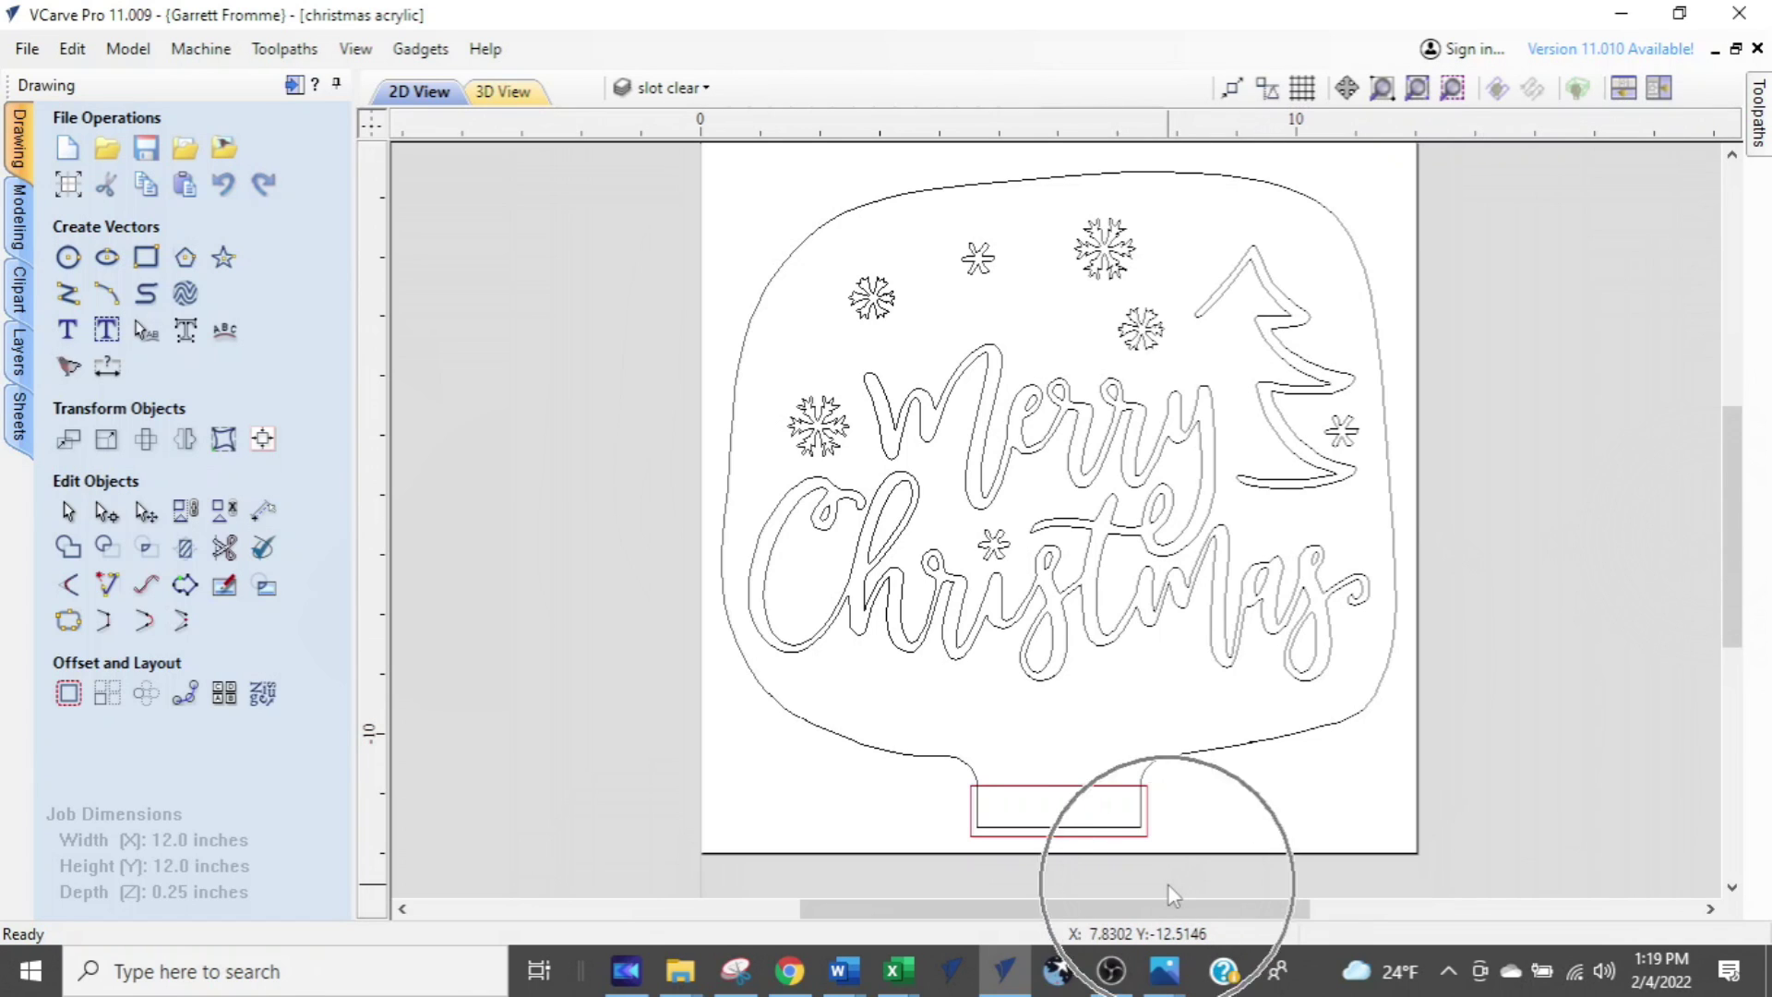
mouse_move(1165, 913)
mouse_down()
mouse_move(1059, 913)
mouse_move(1294, 914)
mouse_move(1218, 914)
mouse_up()
mouse_move(1724, 460)
mouse_down()
mouse_move(1724, 443)
mouse_move(1673, 452)
mouse_up()
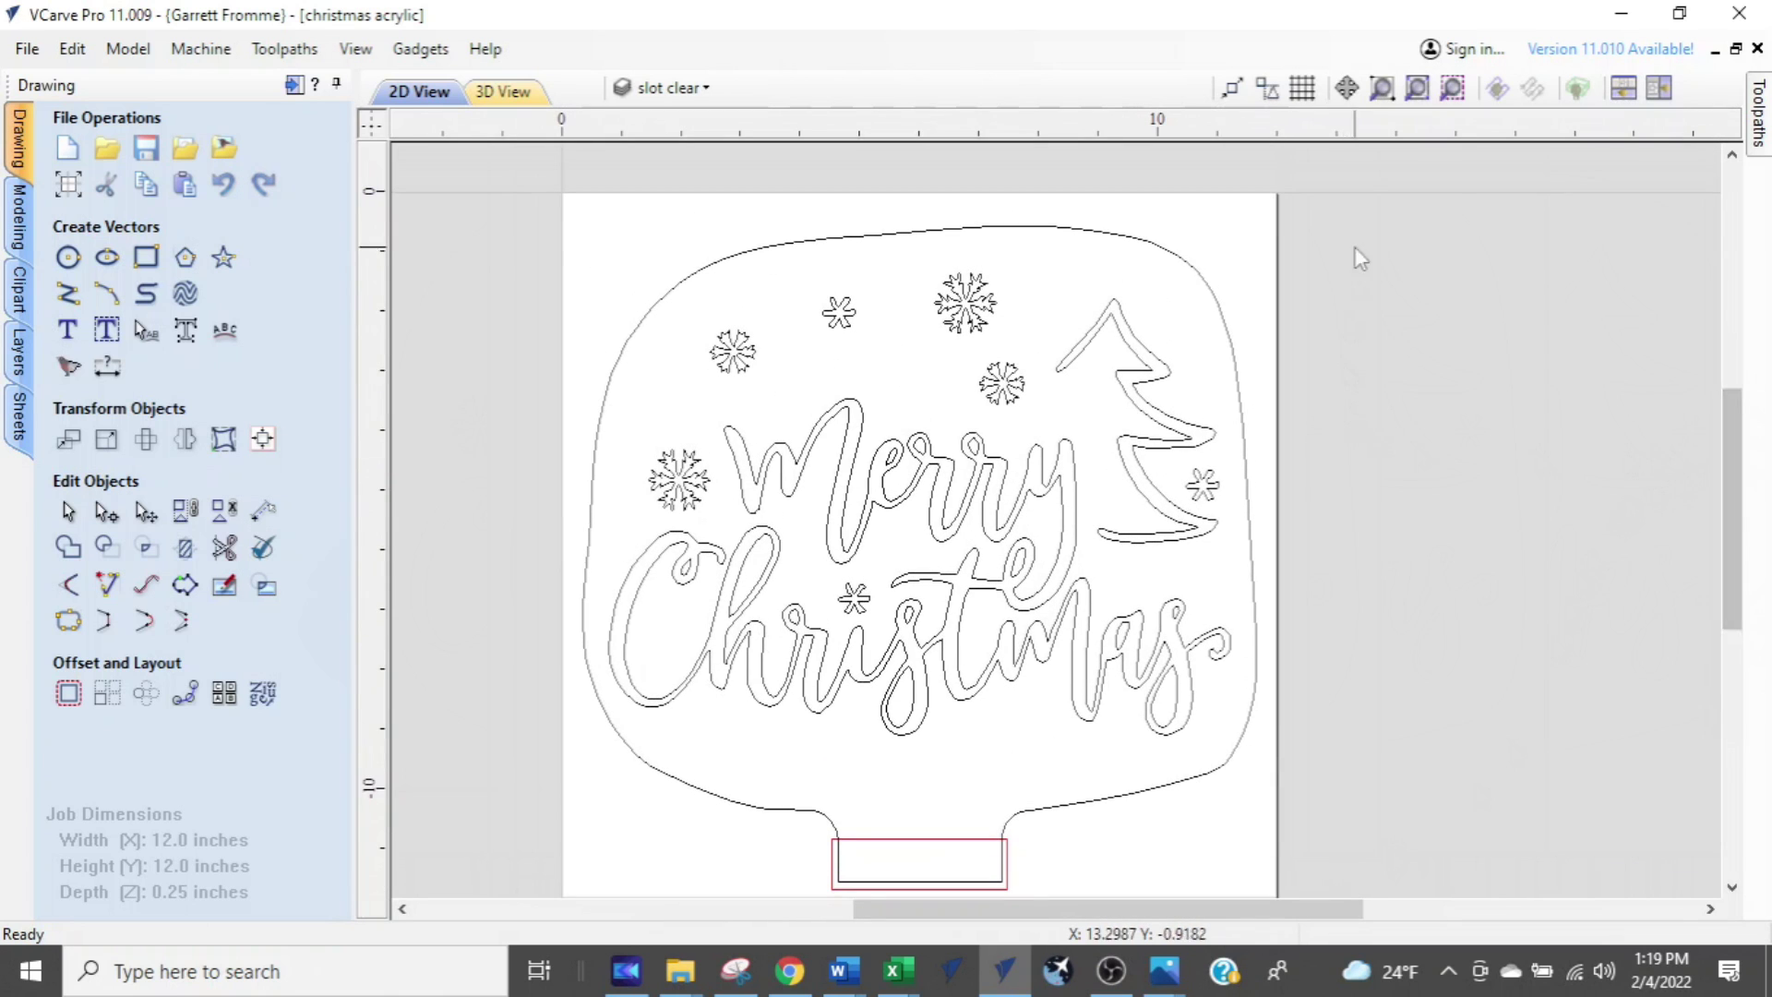
- Pan the 2D view with the Pan tool to bring the whole sign back toward the middle
click(1347, 88)
mouse_move(1050, 371)
middle_down()
mouse_move(1343, 426)
mouse_move(1021, 384)
mouse_move(1010, 346)
middle_up()
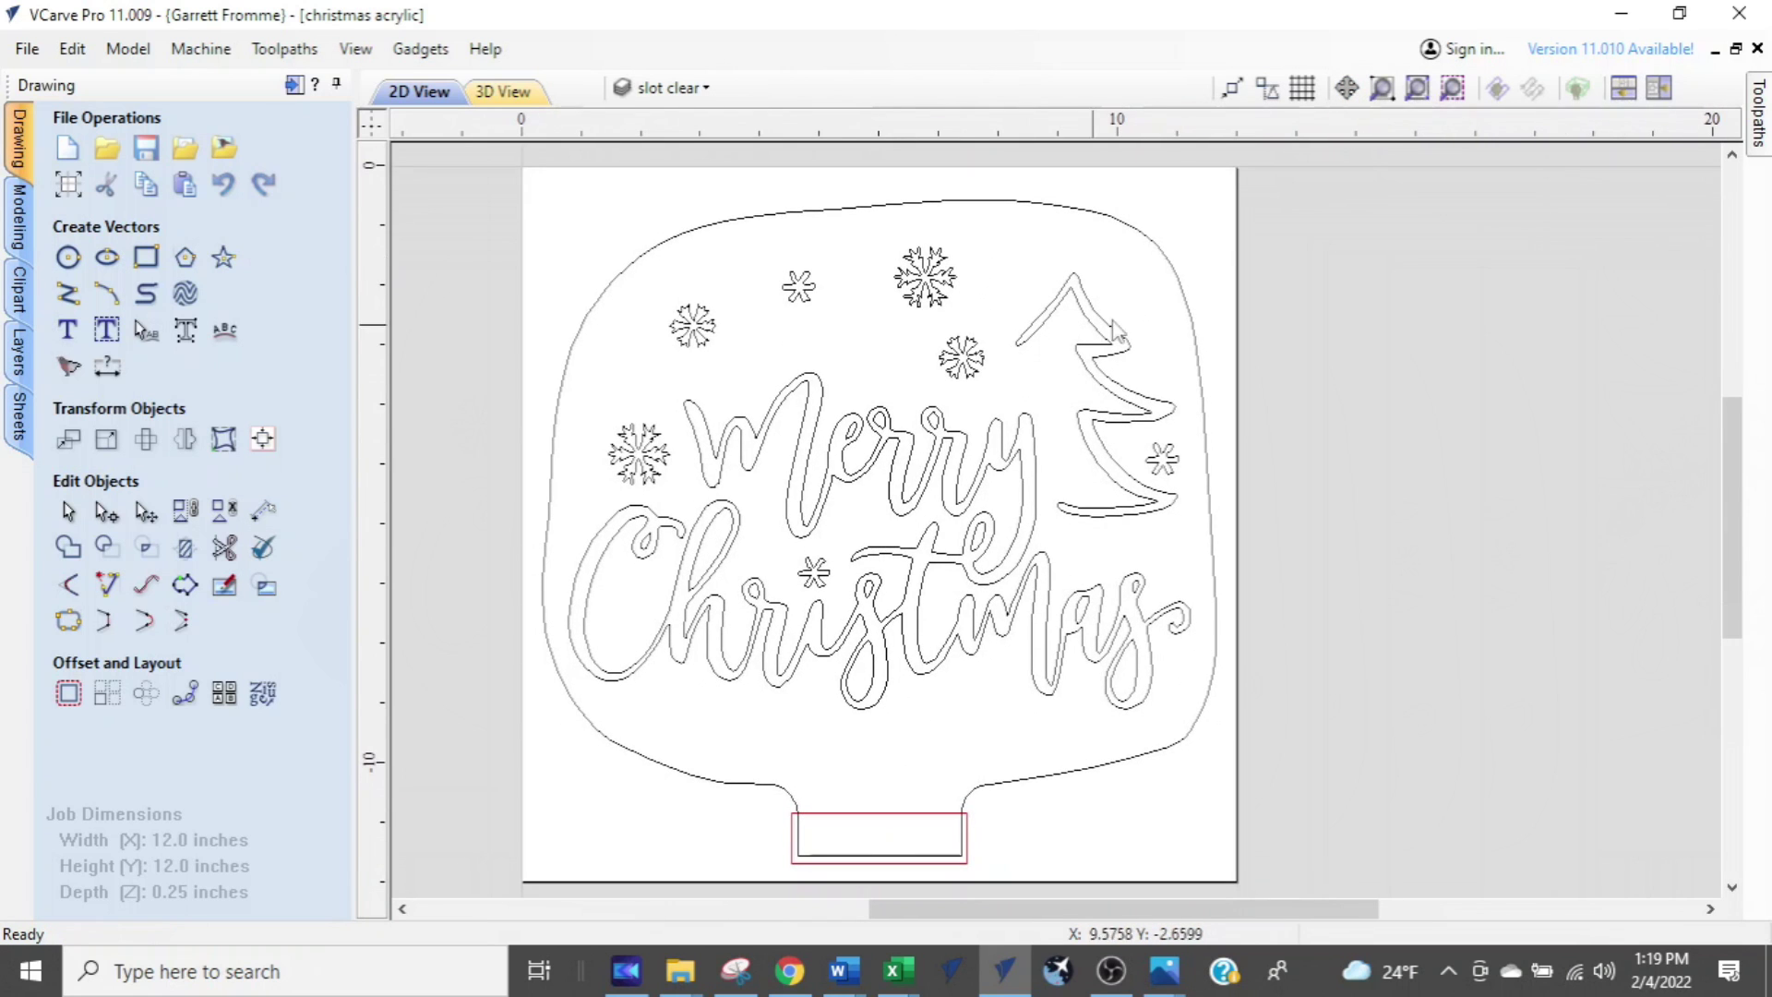
click(1345, 89)
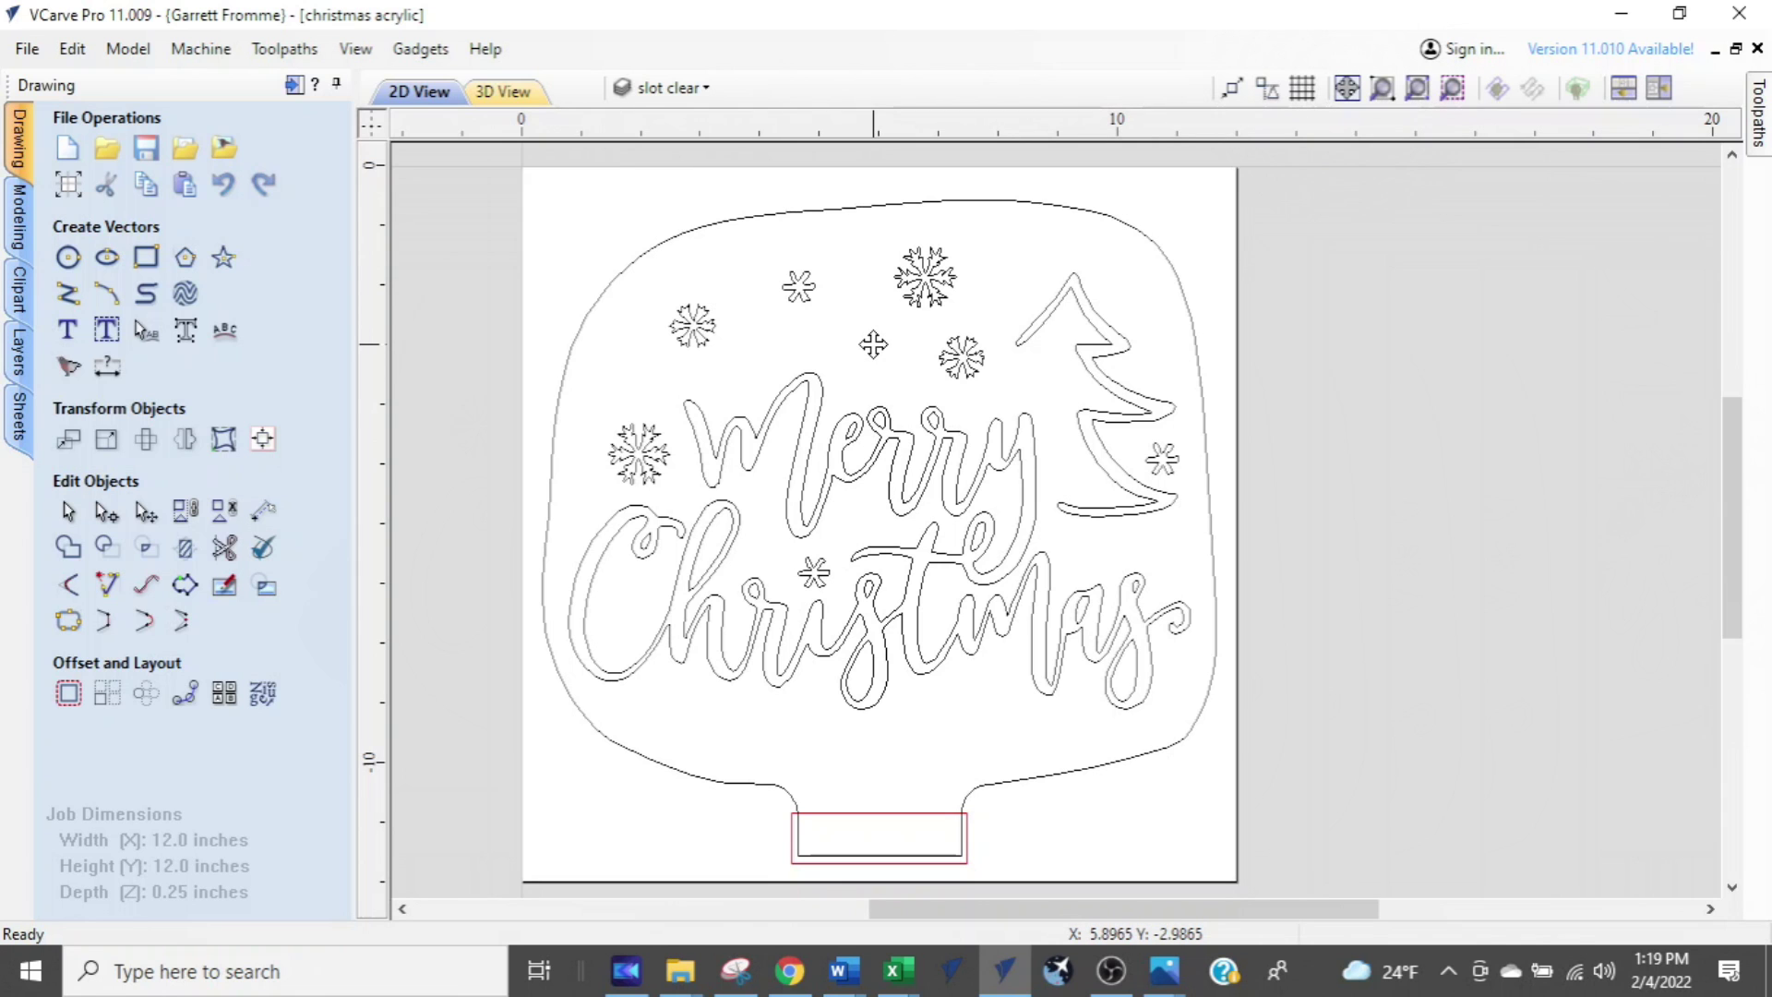
mouse_move(866, 345)
mouse_down()
mouse_move(866, 242)
mouse_move(743, 238)
mouse_move(1061, 327)
mouse_move(1068, 427)
mouse_move(1052, 180)
mouse_move(1070, 332)
mouse_up()
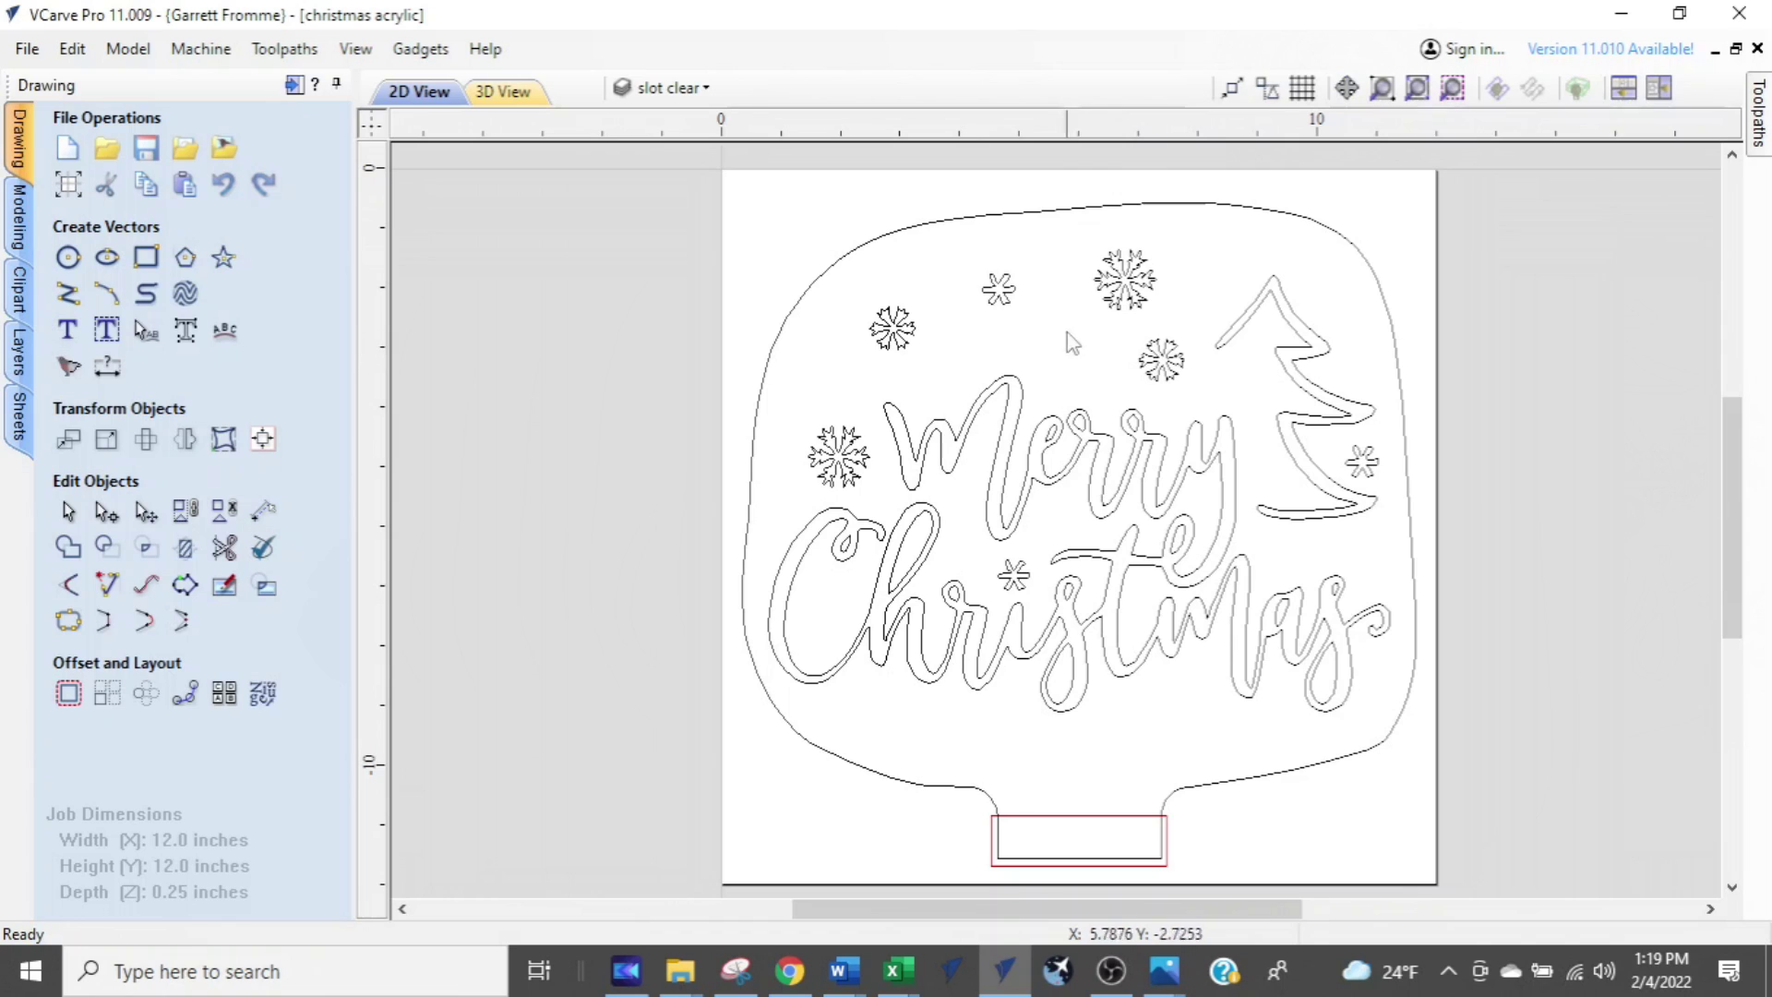
- Zoom the 2D view to a drawn box around the snowflakes above Merry, and fit the view to the drawing limits
click(1382, 90)
drag(1203, 250, 785, 482)
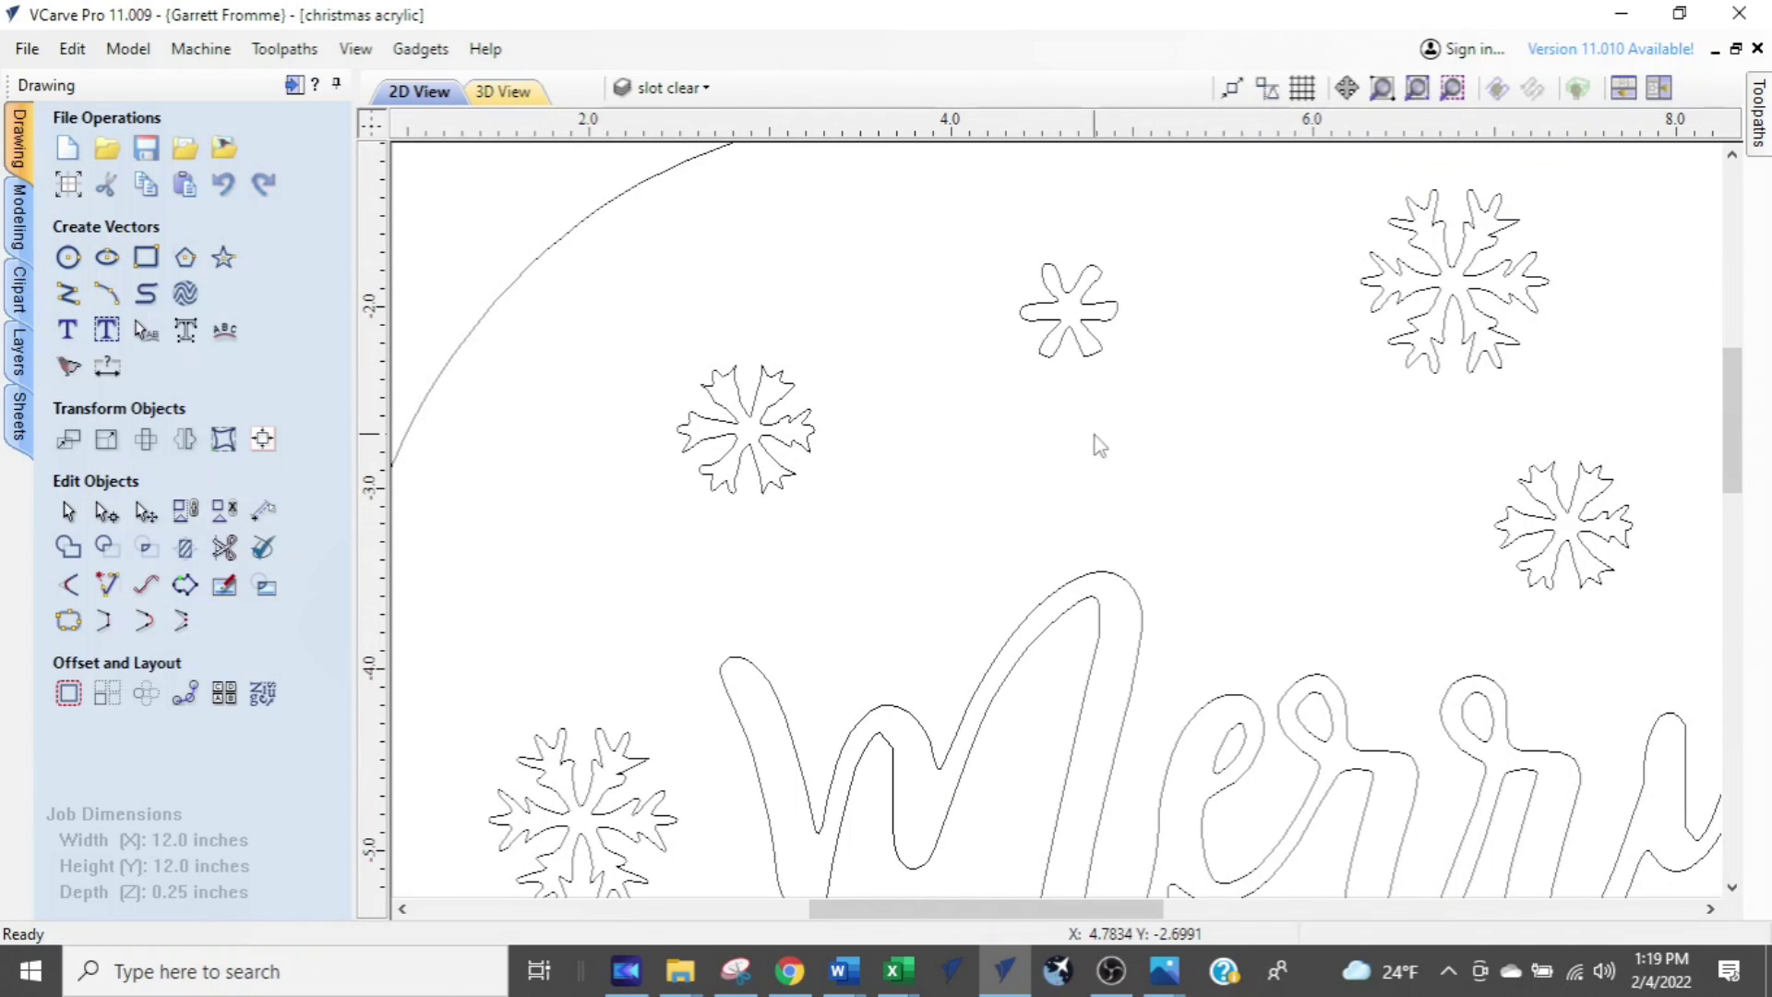
click(1418, 90)
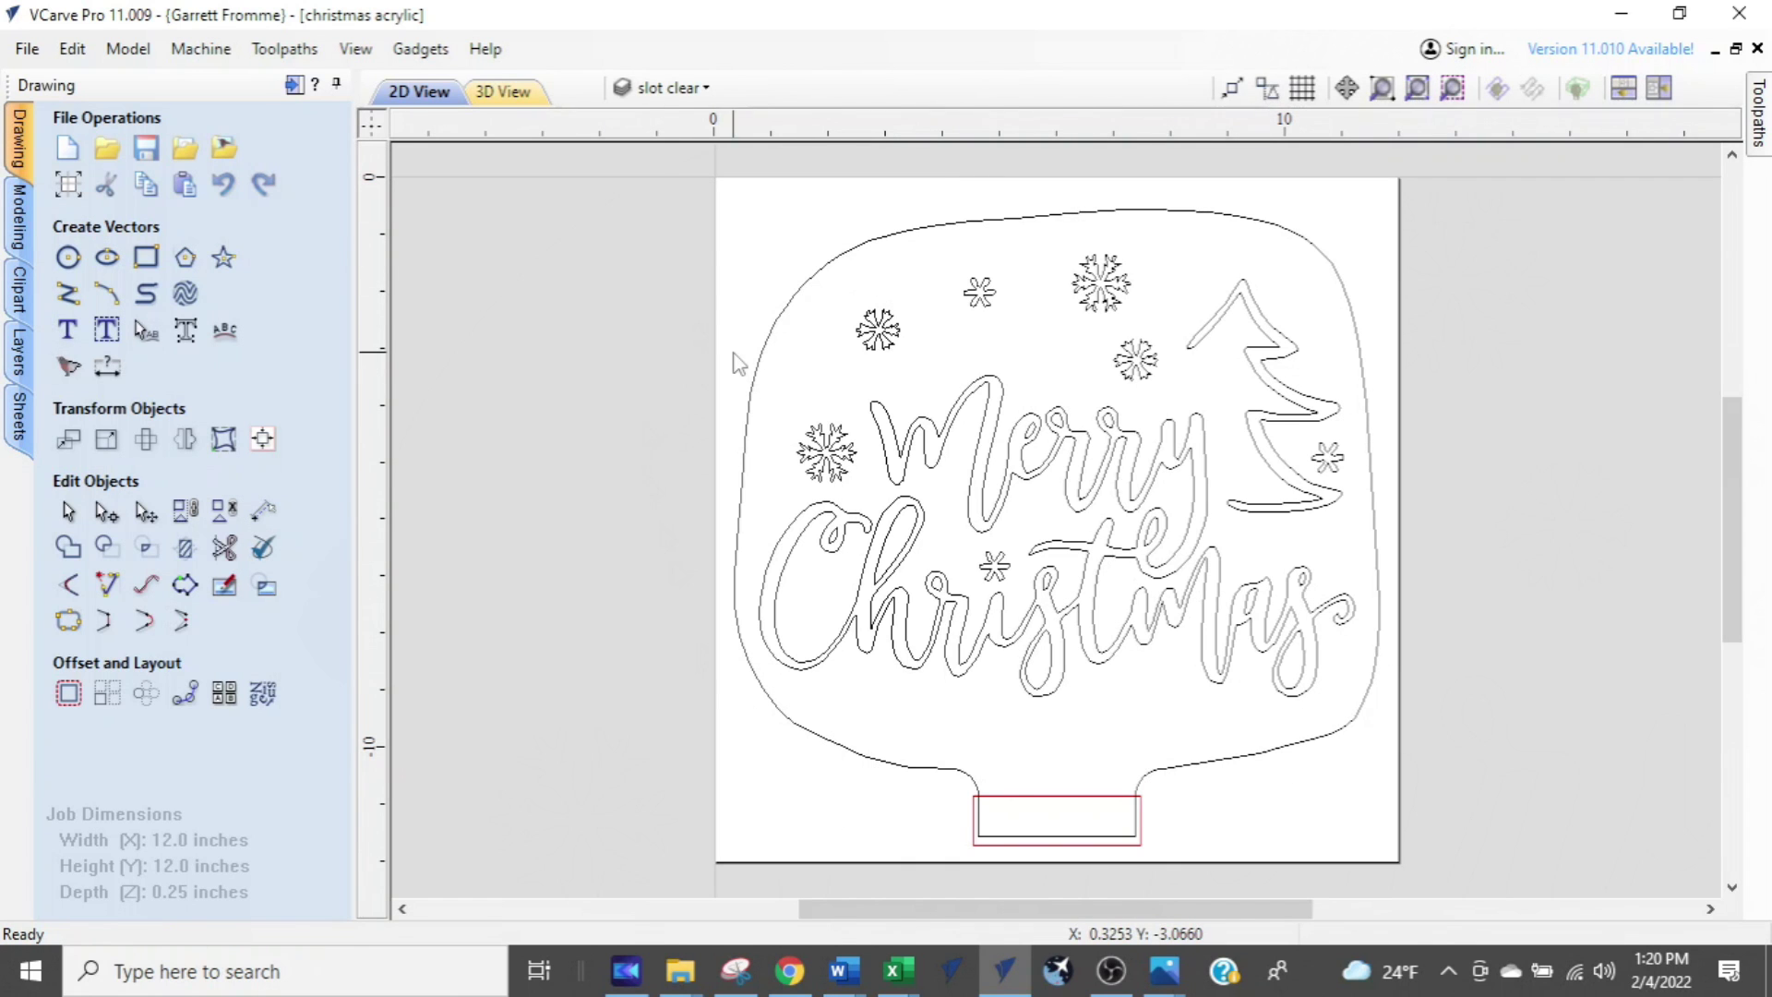
- Select the large snowflake near the sign's top edge, zoom the 2D view to it and zoom back out
click(1056, 291)
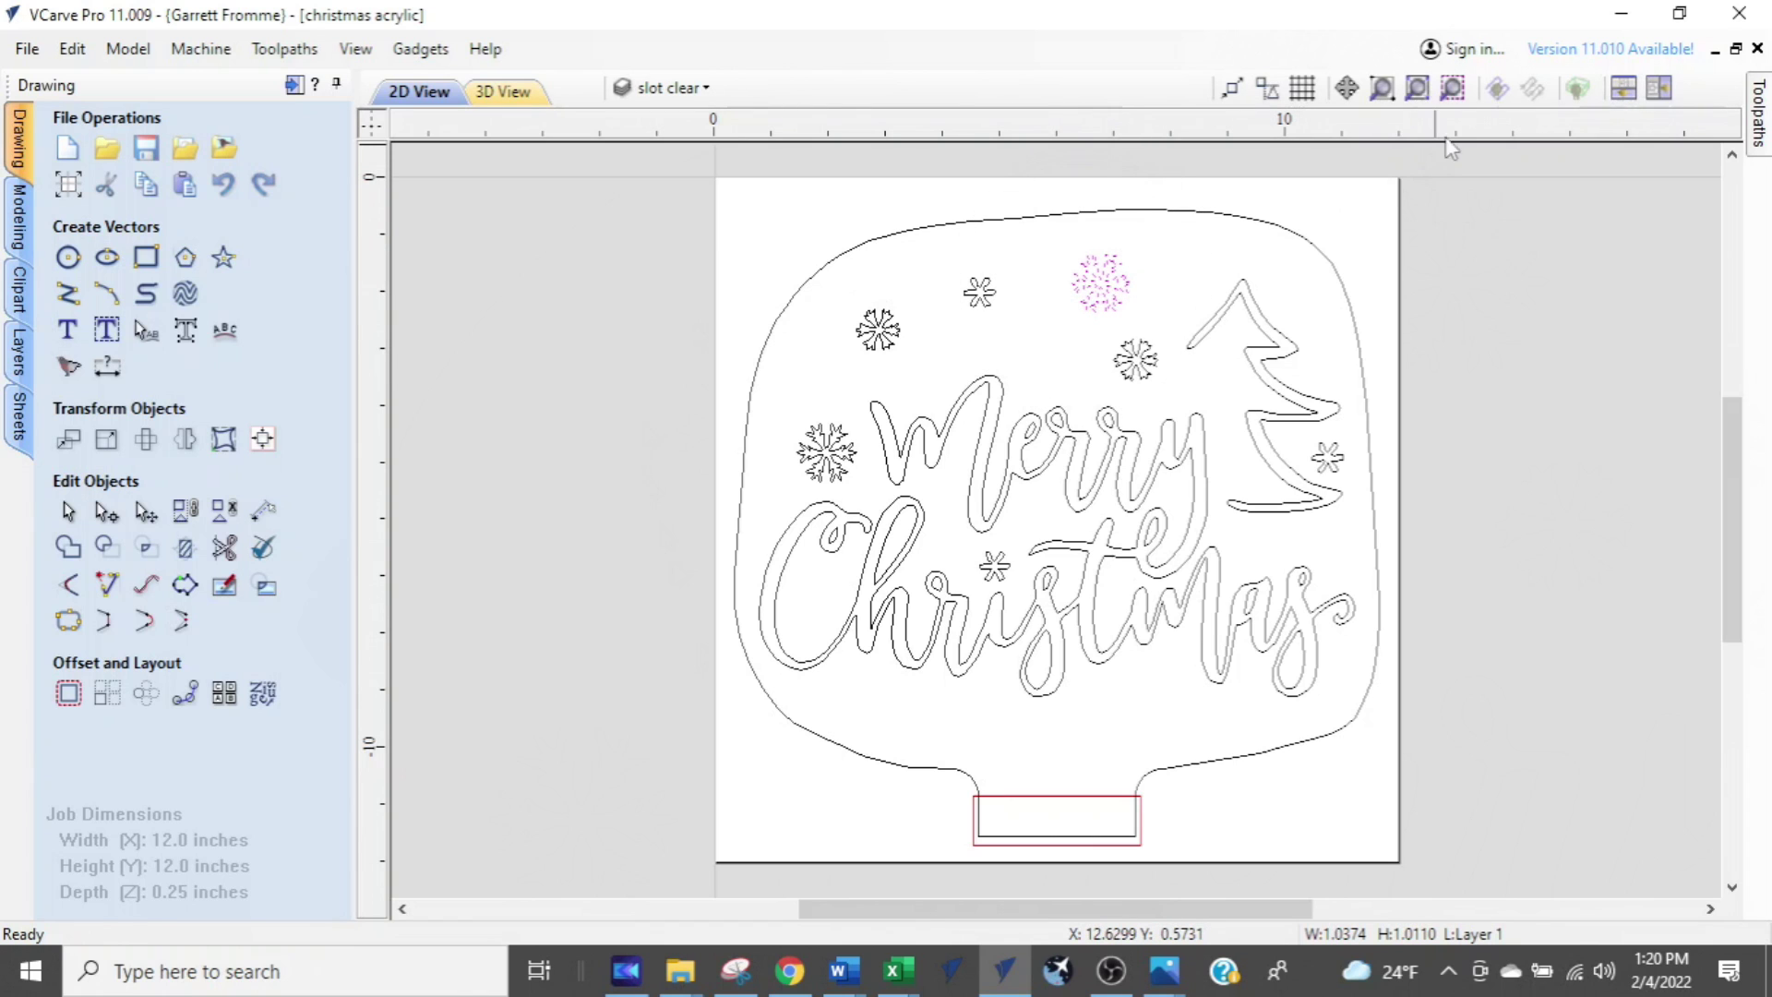
click(1452, 88)
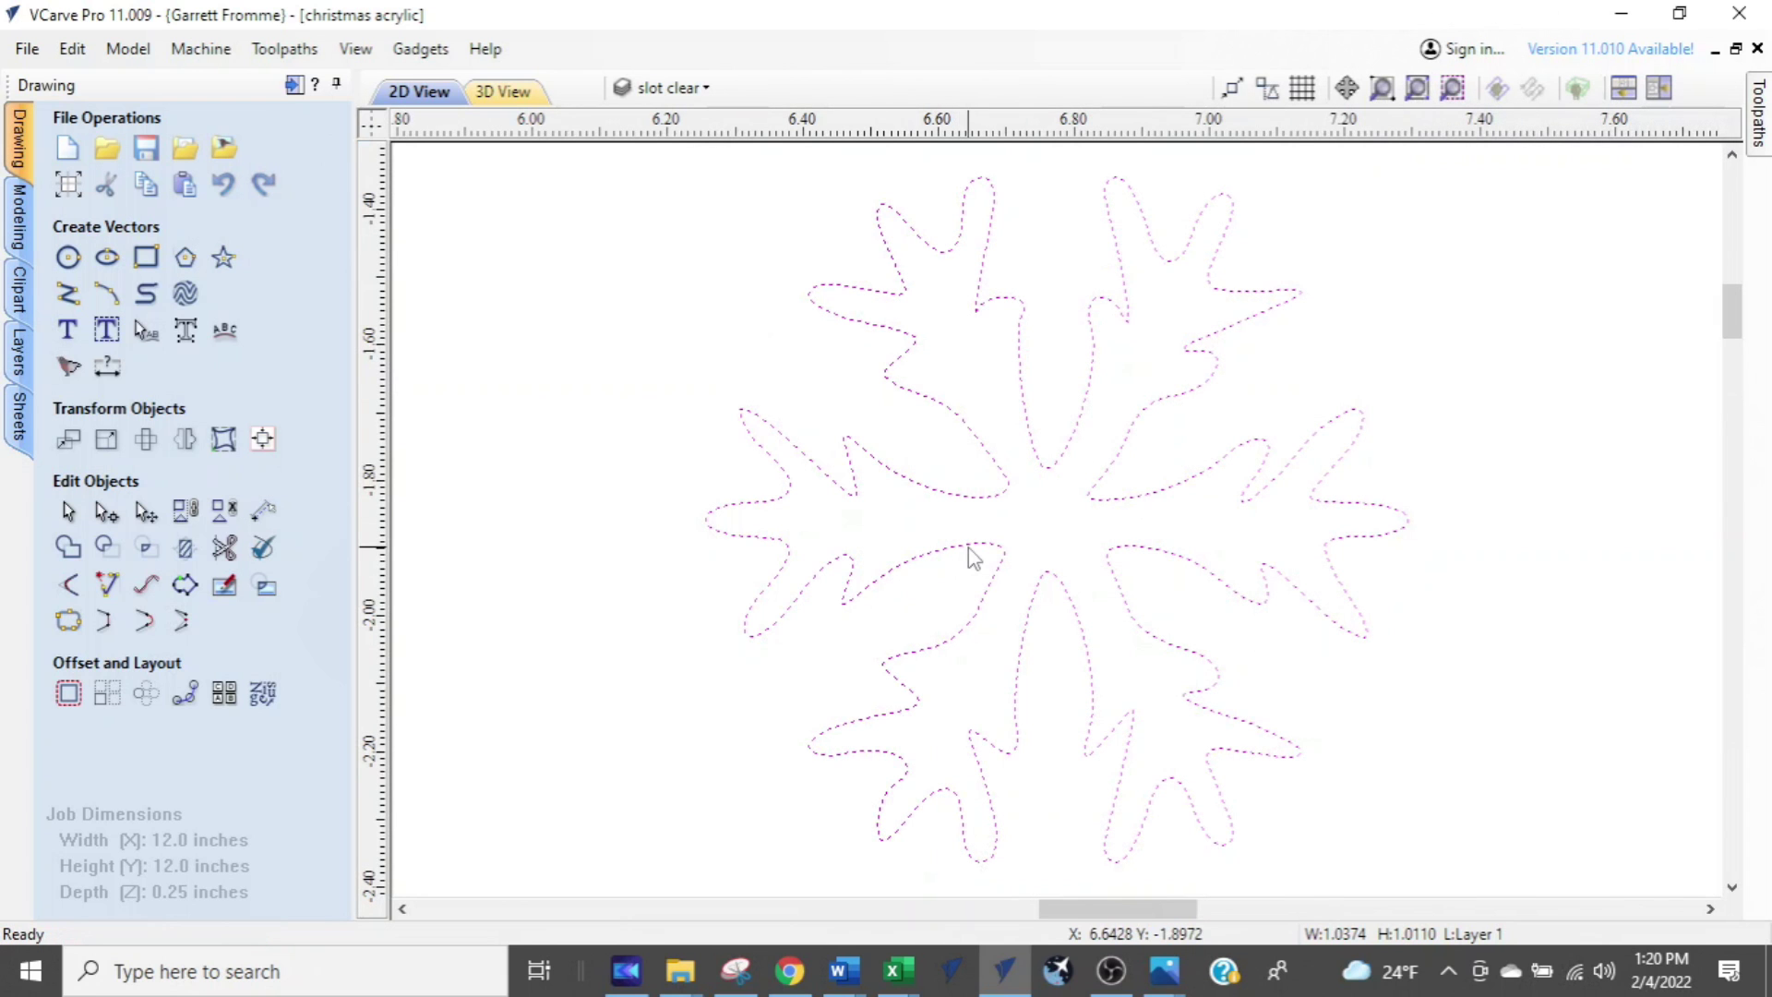
scroll(969, 554, down, 3)
scroll(971, 556, down, 2)
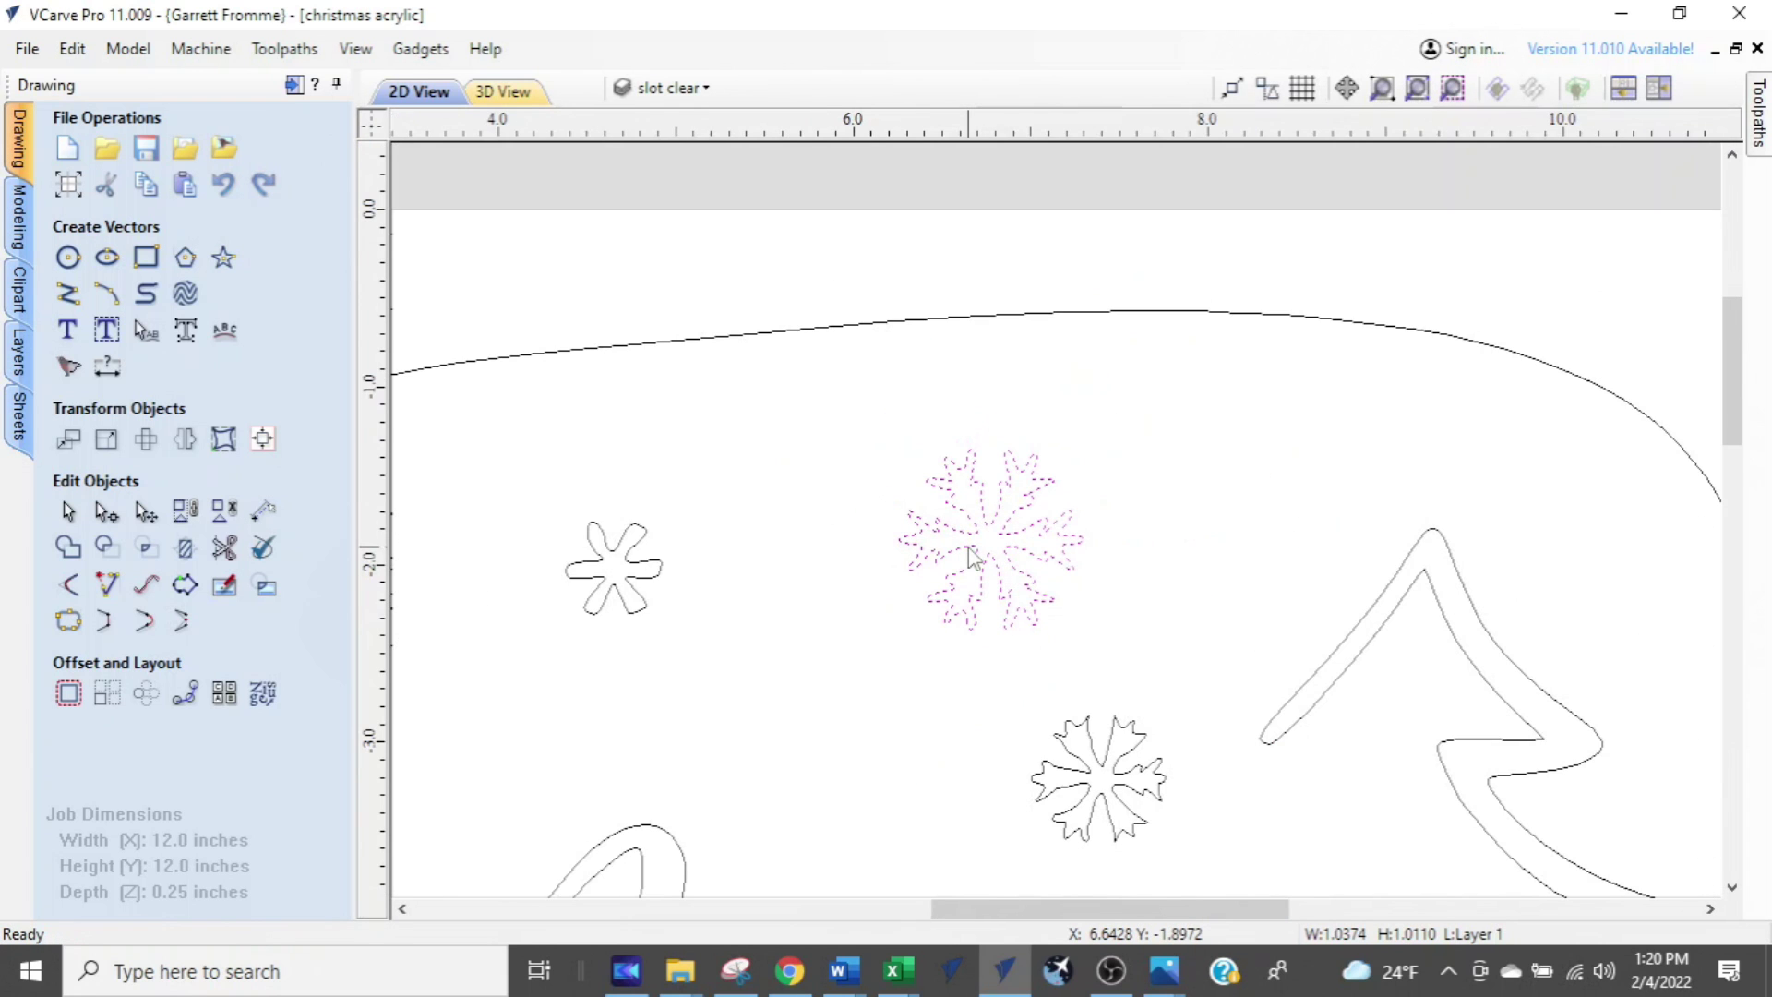